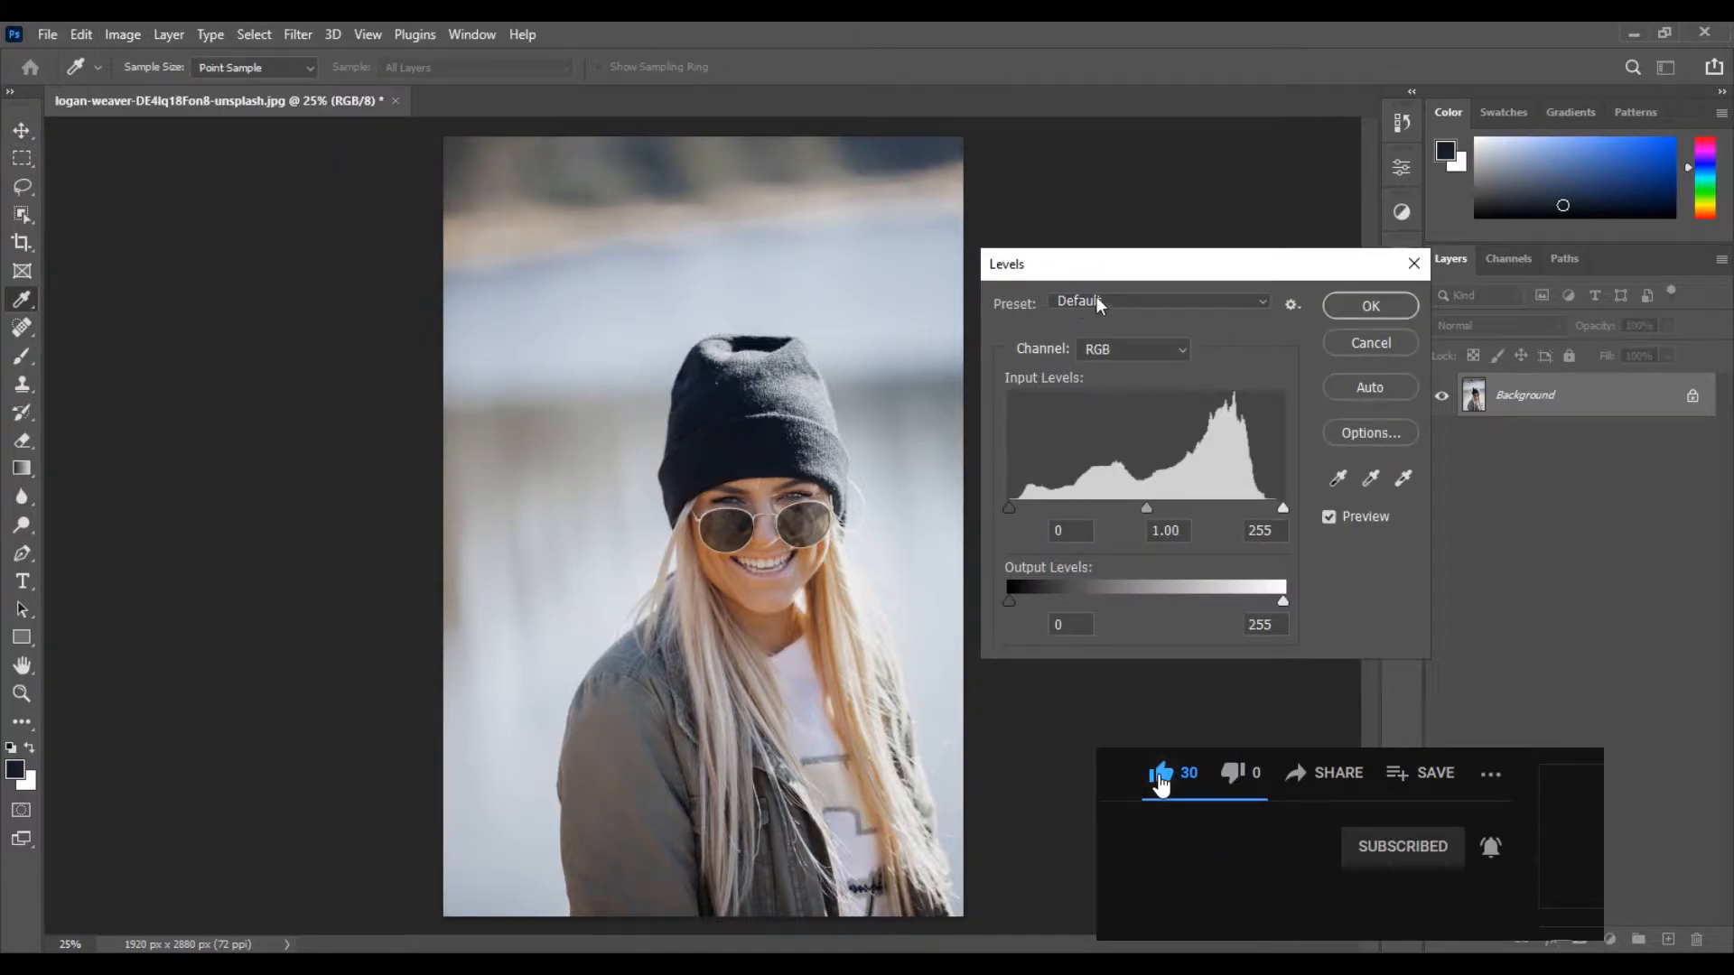
- Try the Levels presets Darker, Increase Contrast 1 and Increase Contrast 3 on the portrait, comparing Darker with Increase Contrast 1 again
{"action": "left_click", "coordinate": [1148, 305]}
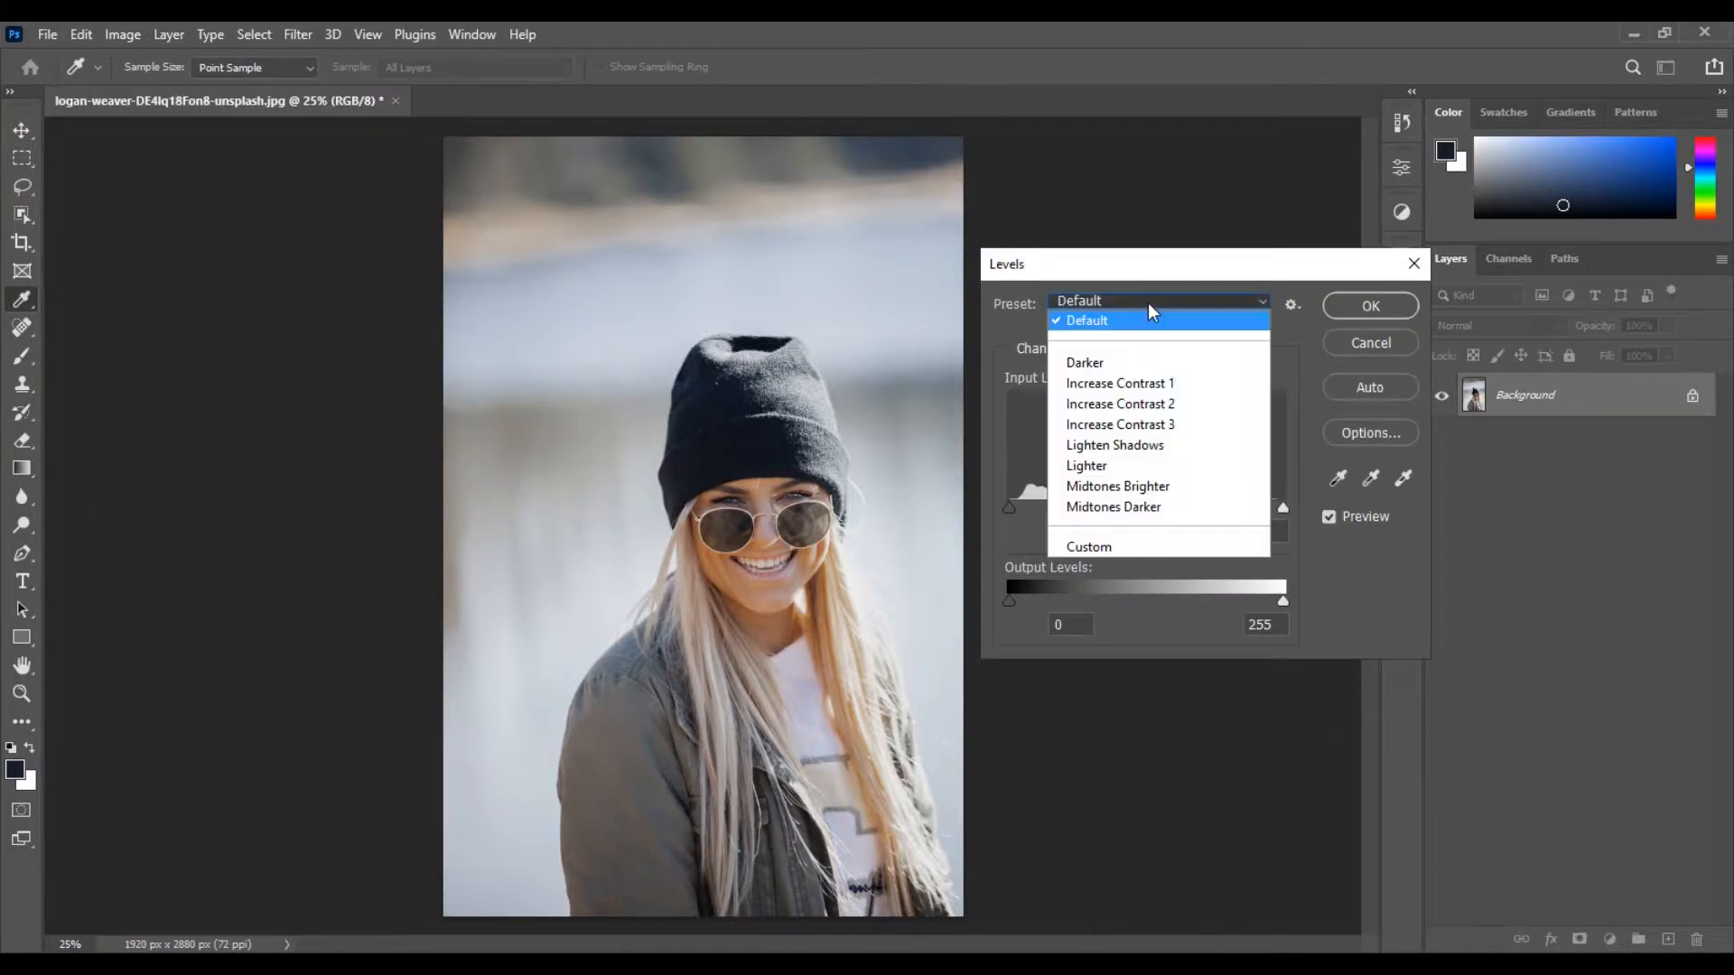
{"action": "left_click", "coordinate": [1132, 363]}
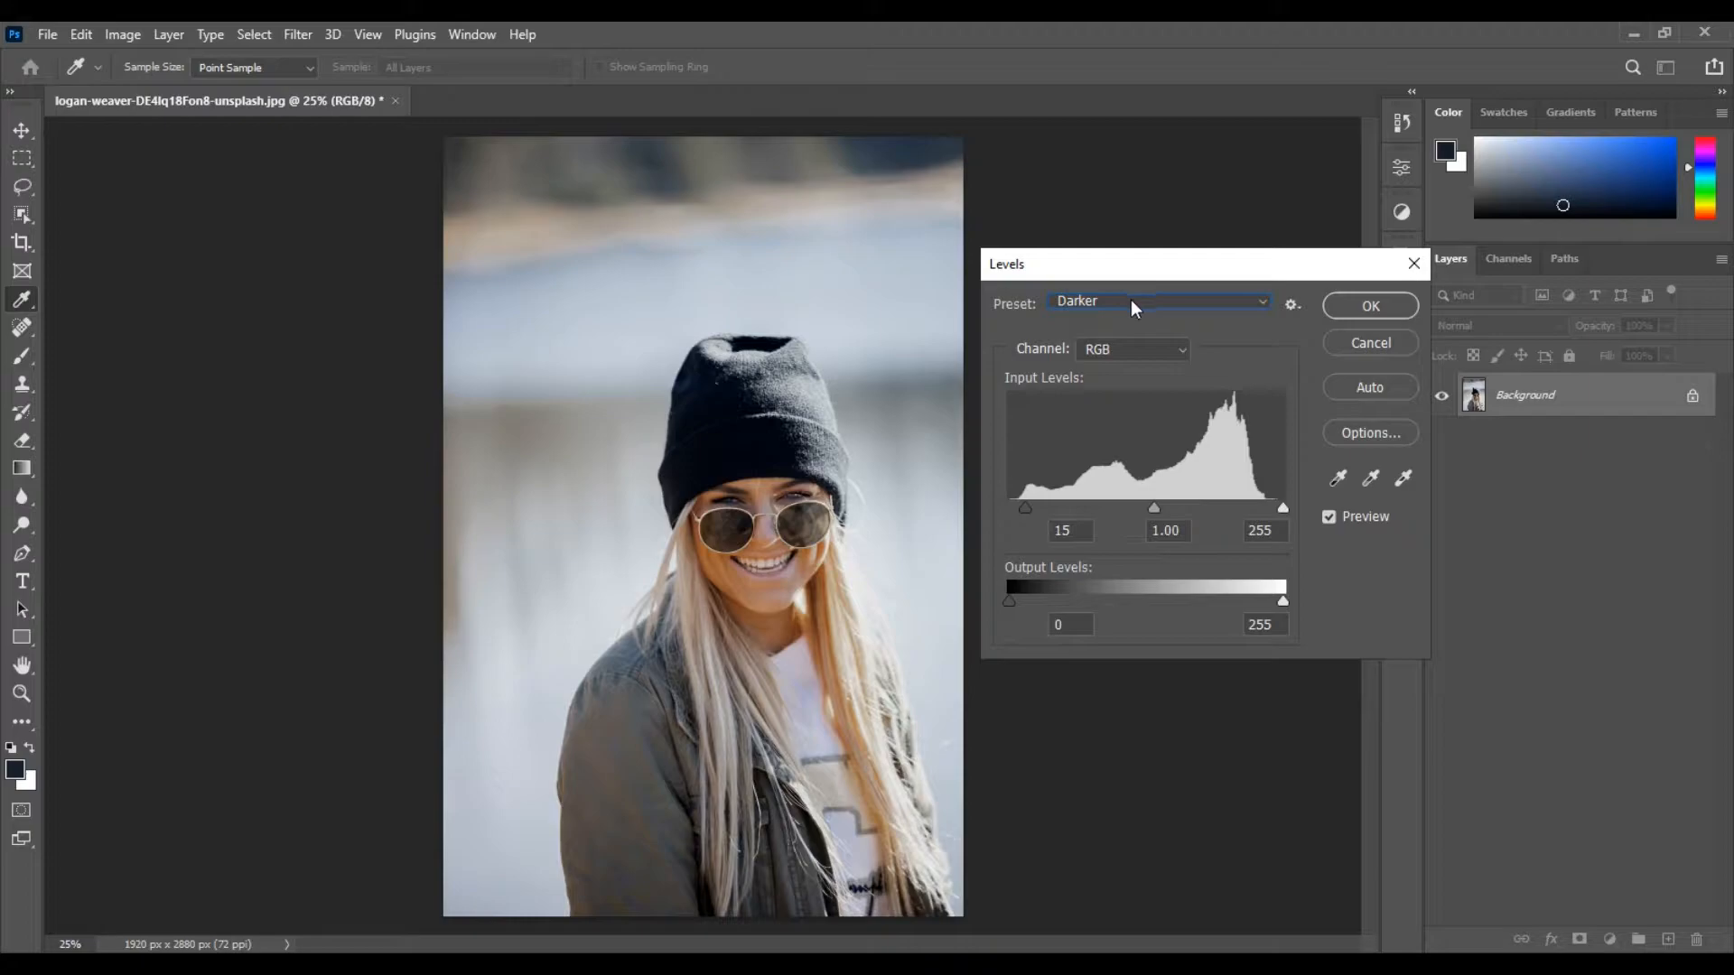
{"action": "left_click", "coordinate": [1134, 305]}
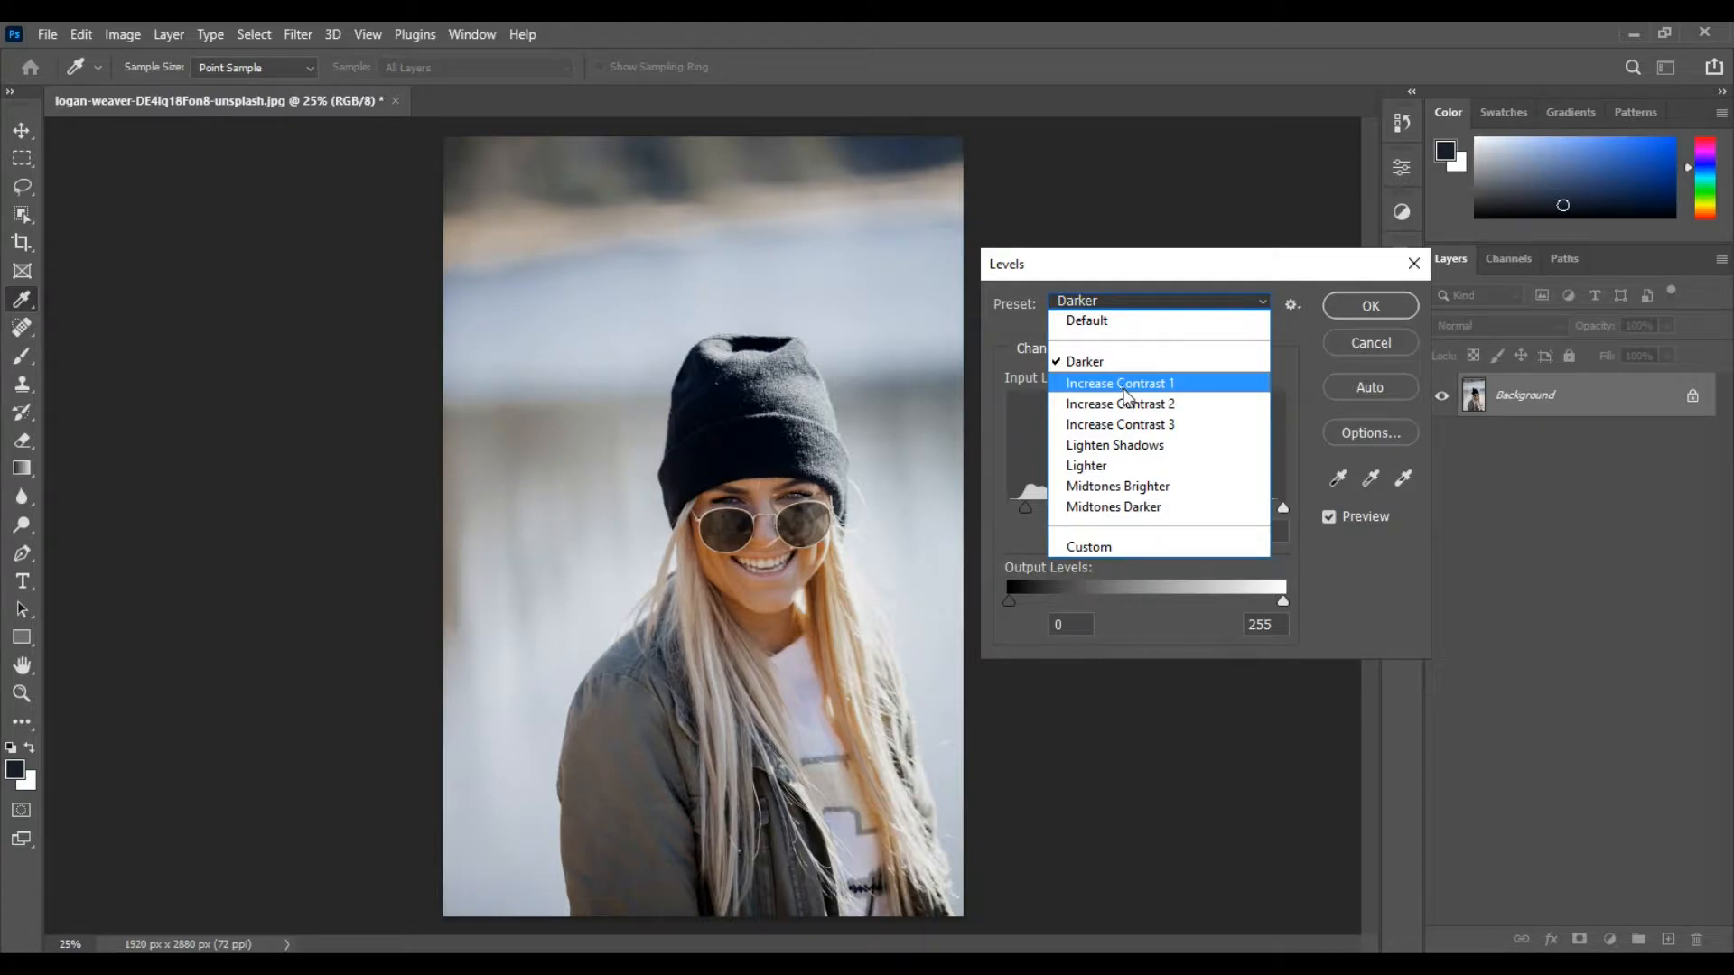
{"action": "left_click", "coordinate": [1127, 385]}
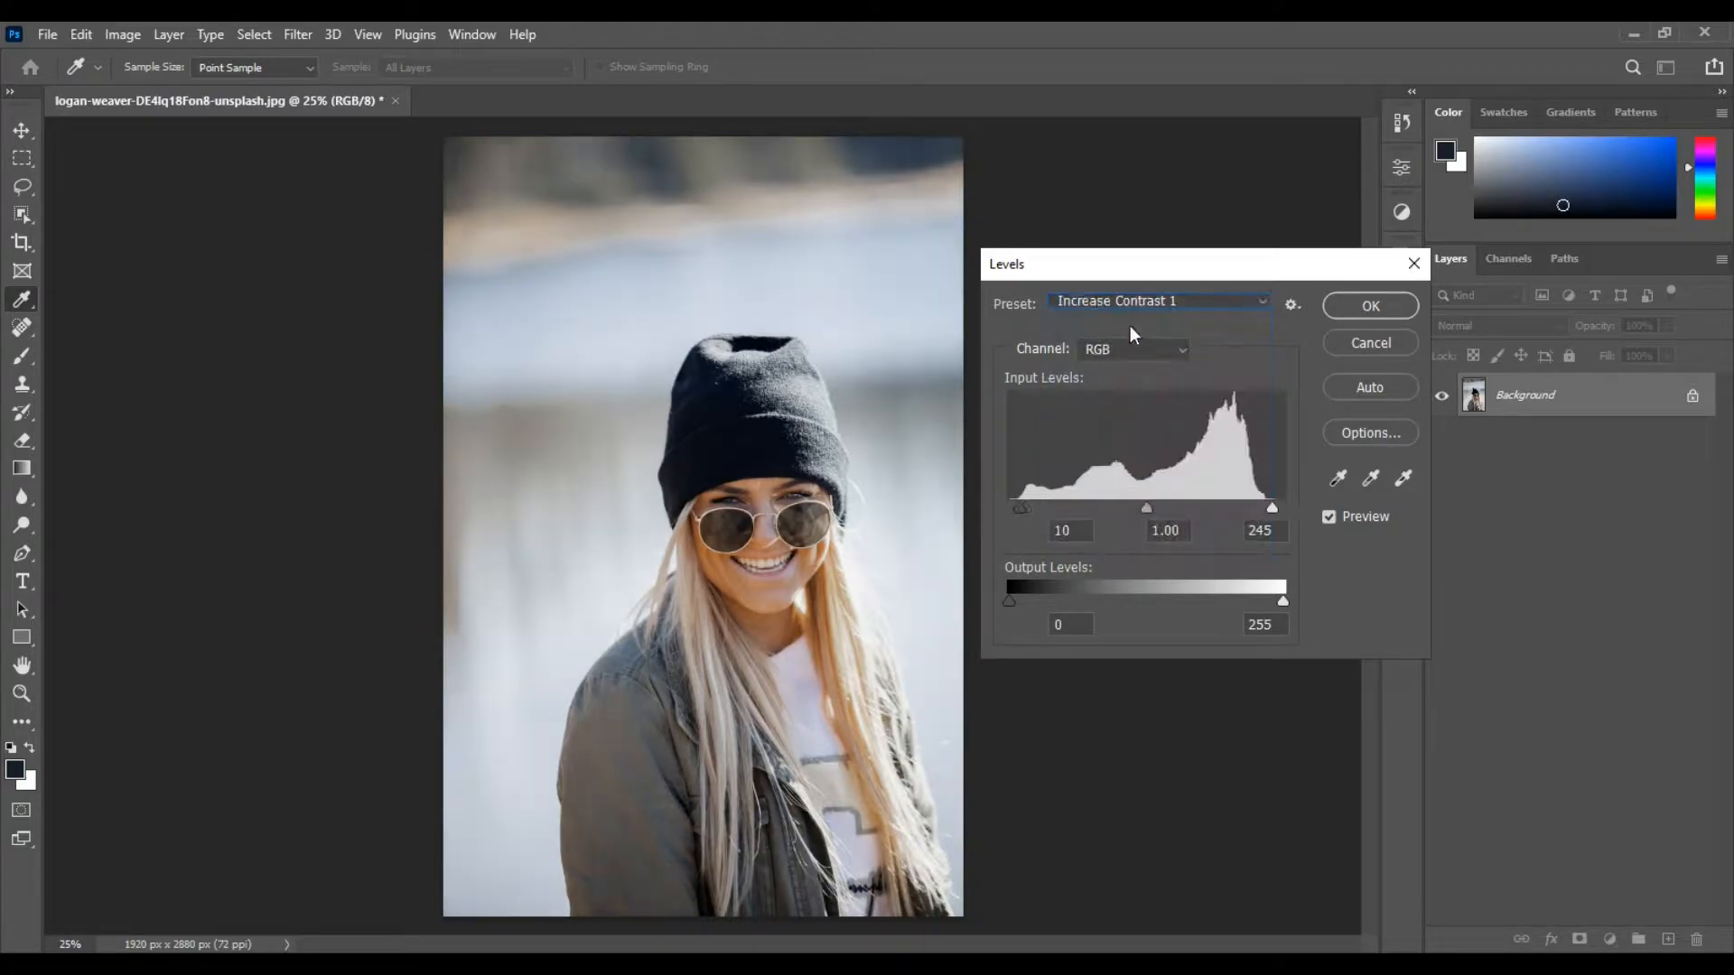
{"action": "left_click", "coordinate": [1137, 301]}
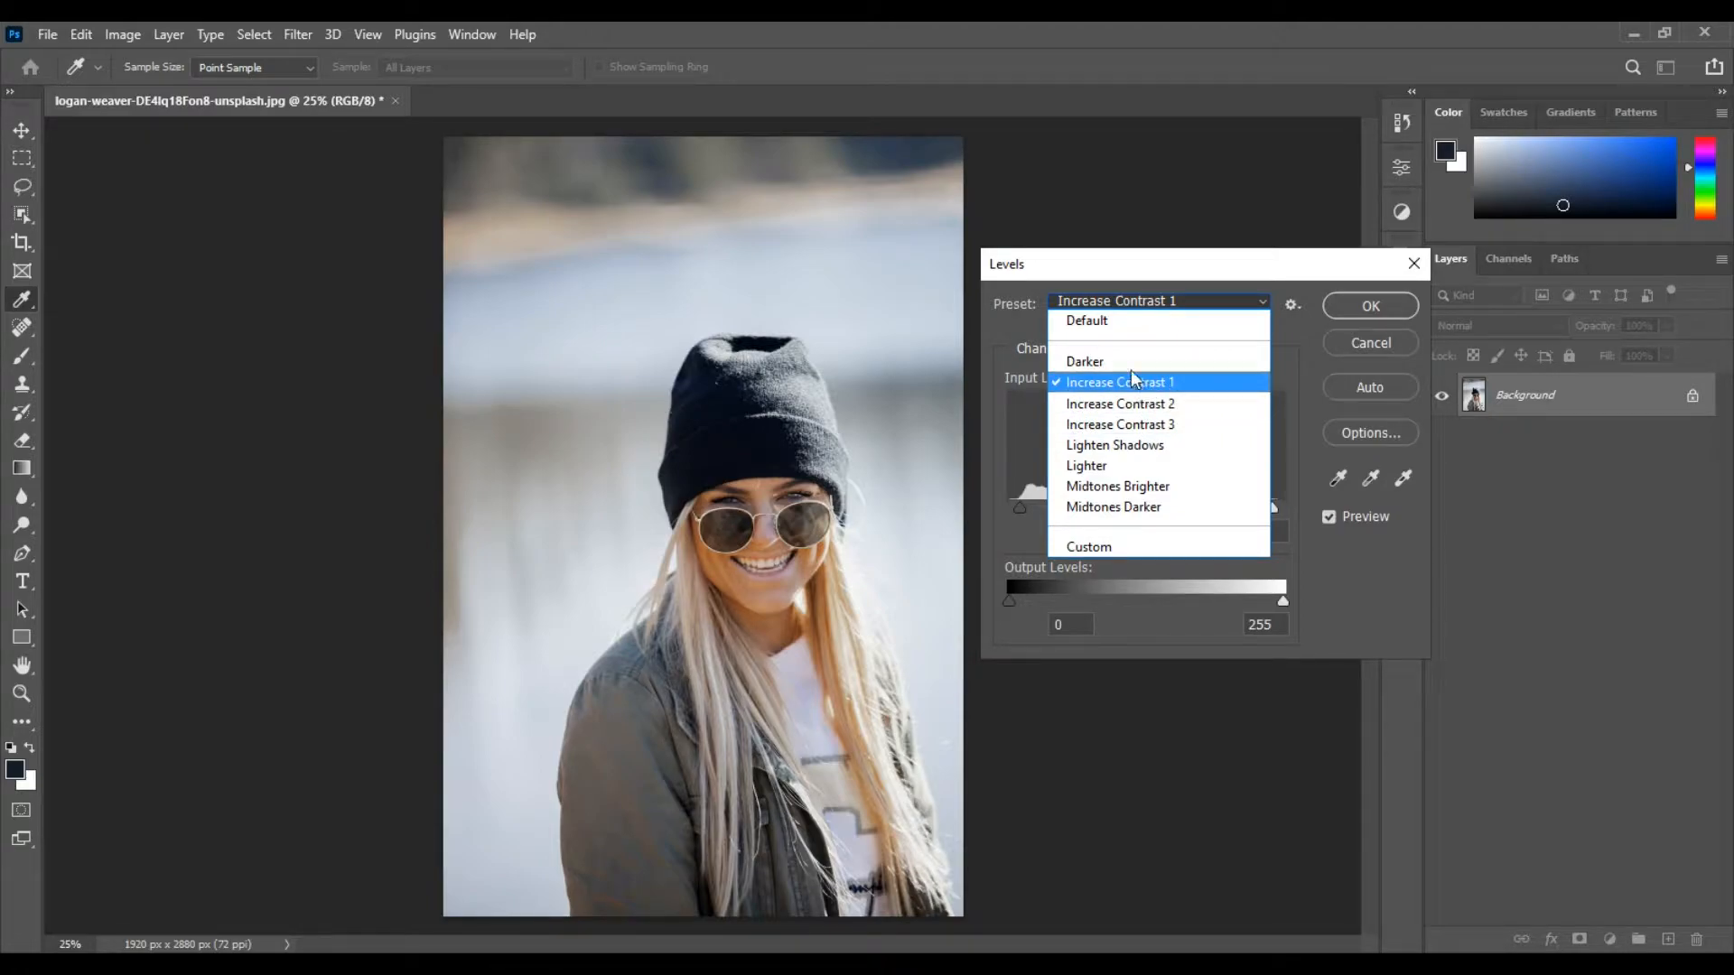
{"action": "left_click", "coordinate": [1130, 365]}
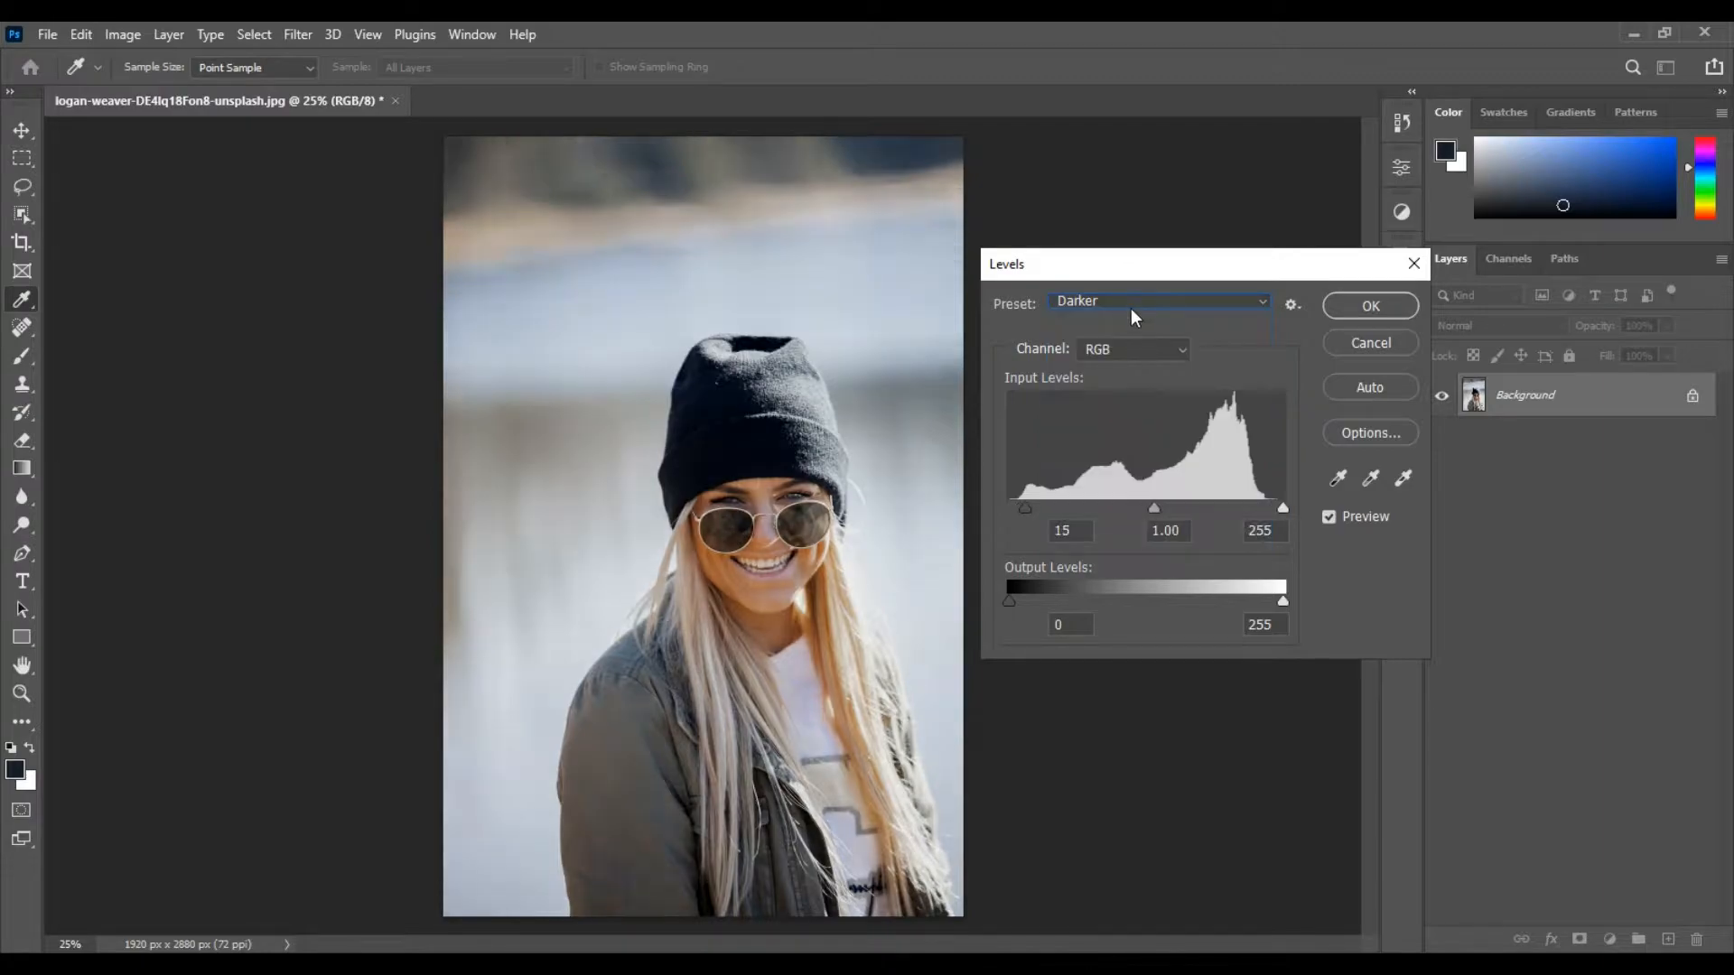
{"action": "left_click", "coordinate": [1131, 303]}
{"action": "left_click", "coordinate": [1140, 386]}
{"action": "left_click", "coordinate": [1148, 307]}
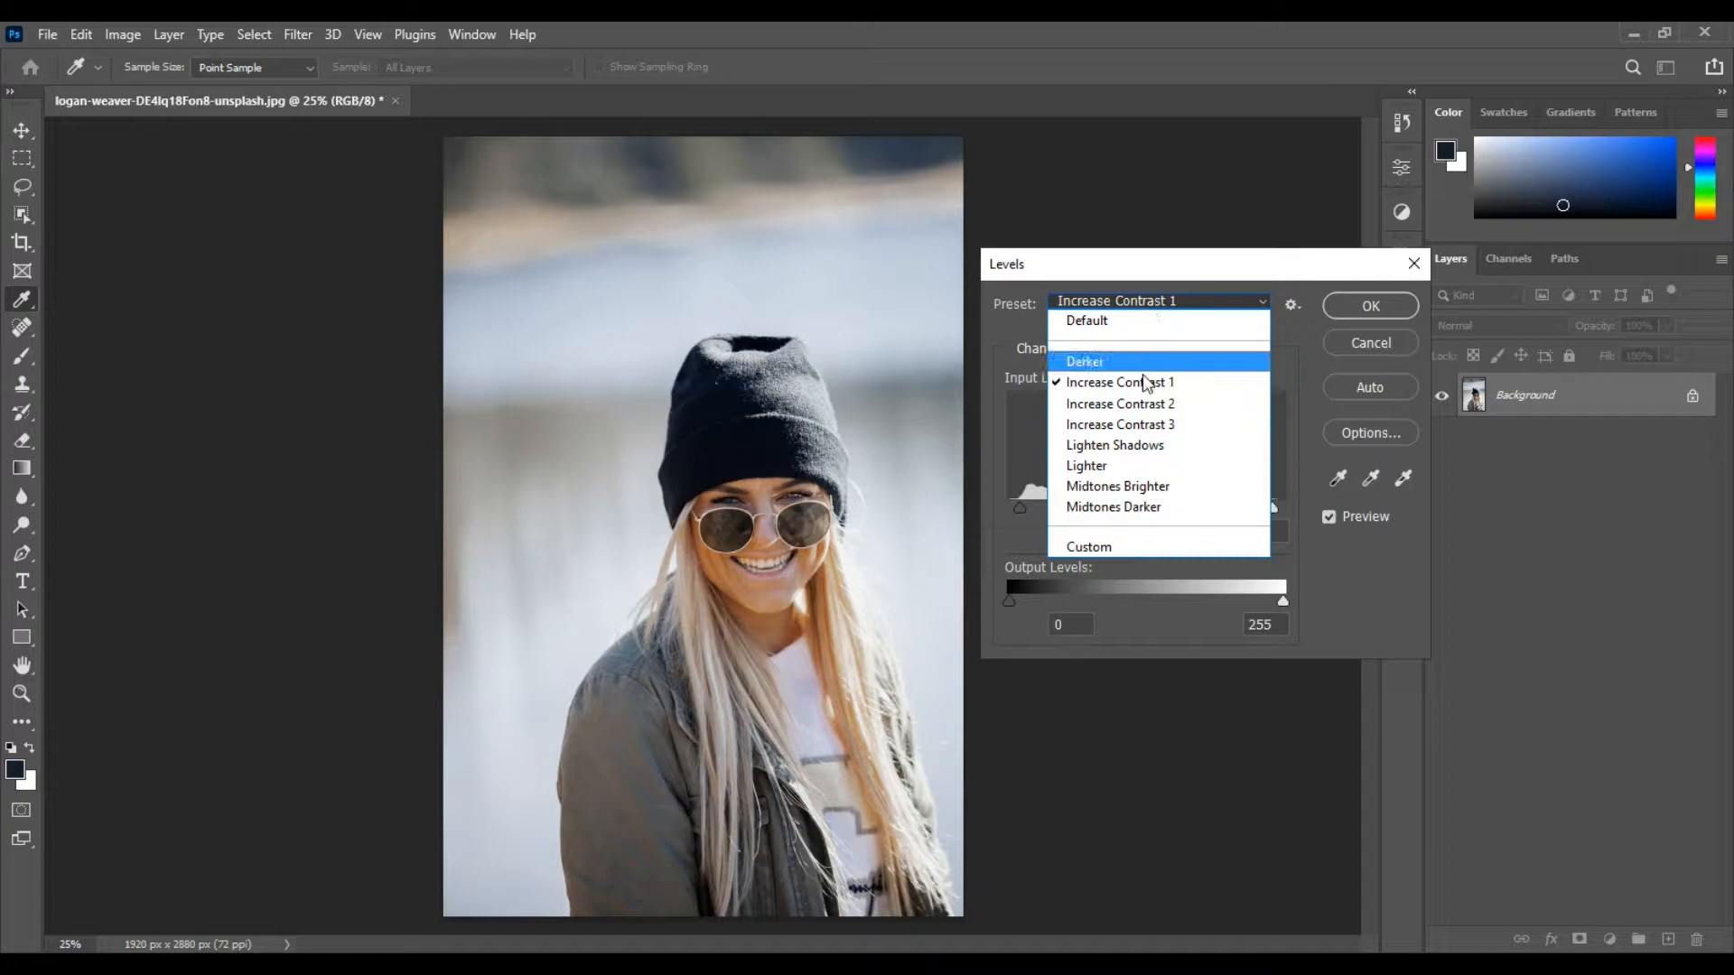
{"action": "left_click", "coordinate": [1189, 419]}
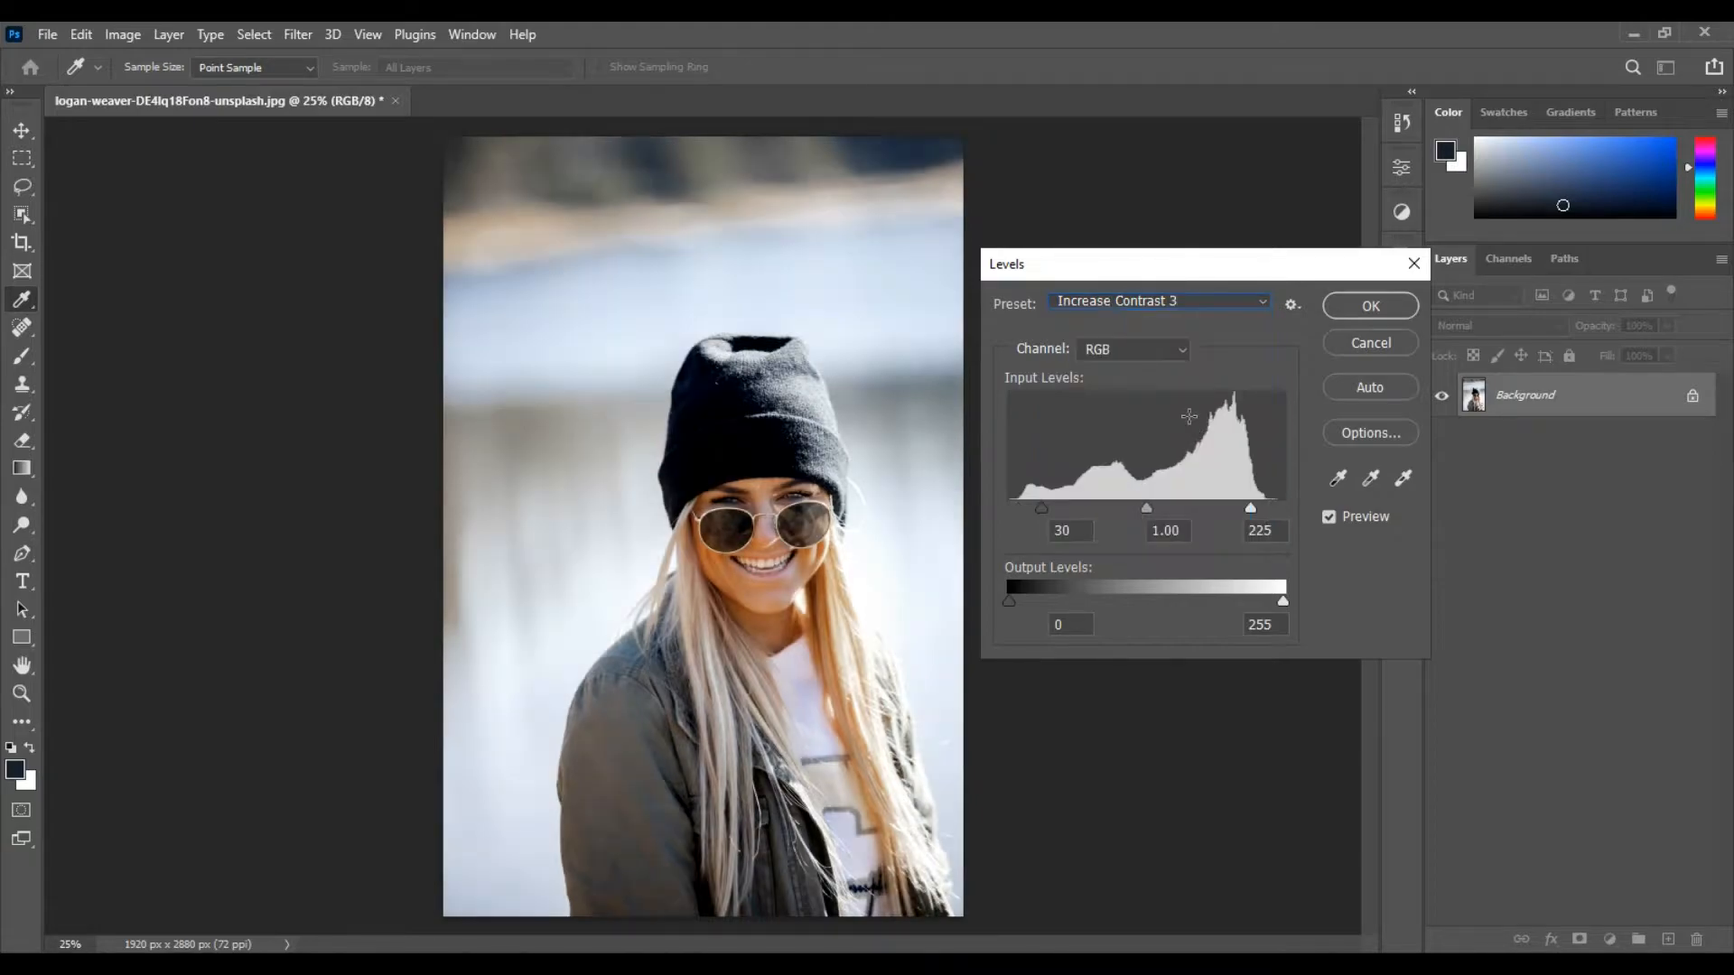
- Try the Levels presets Lighten Shadows, Lighter and Midtones Brighter in turn, ending on Midtones Darker
{"action": "left_click", "coordinate": [1197, 302]}
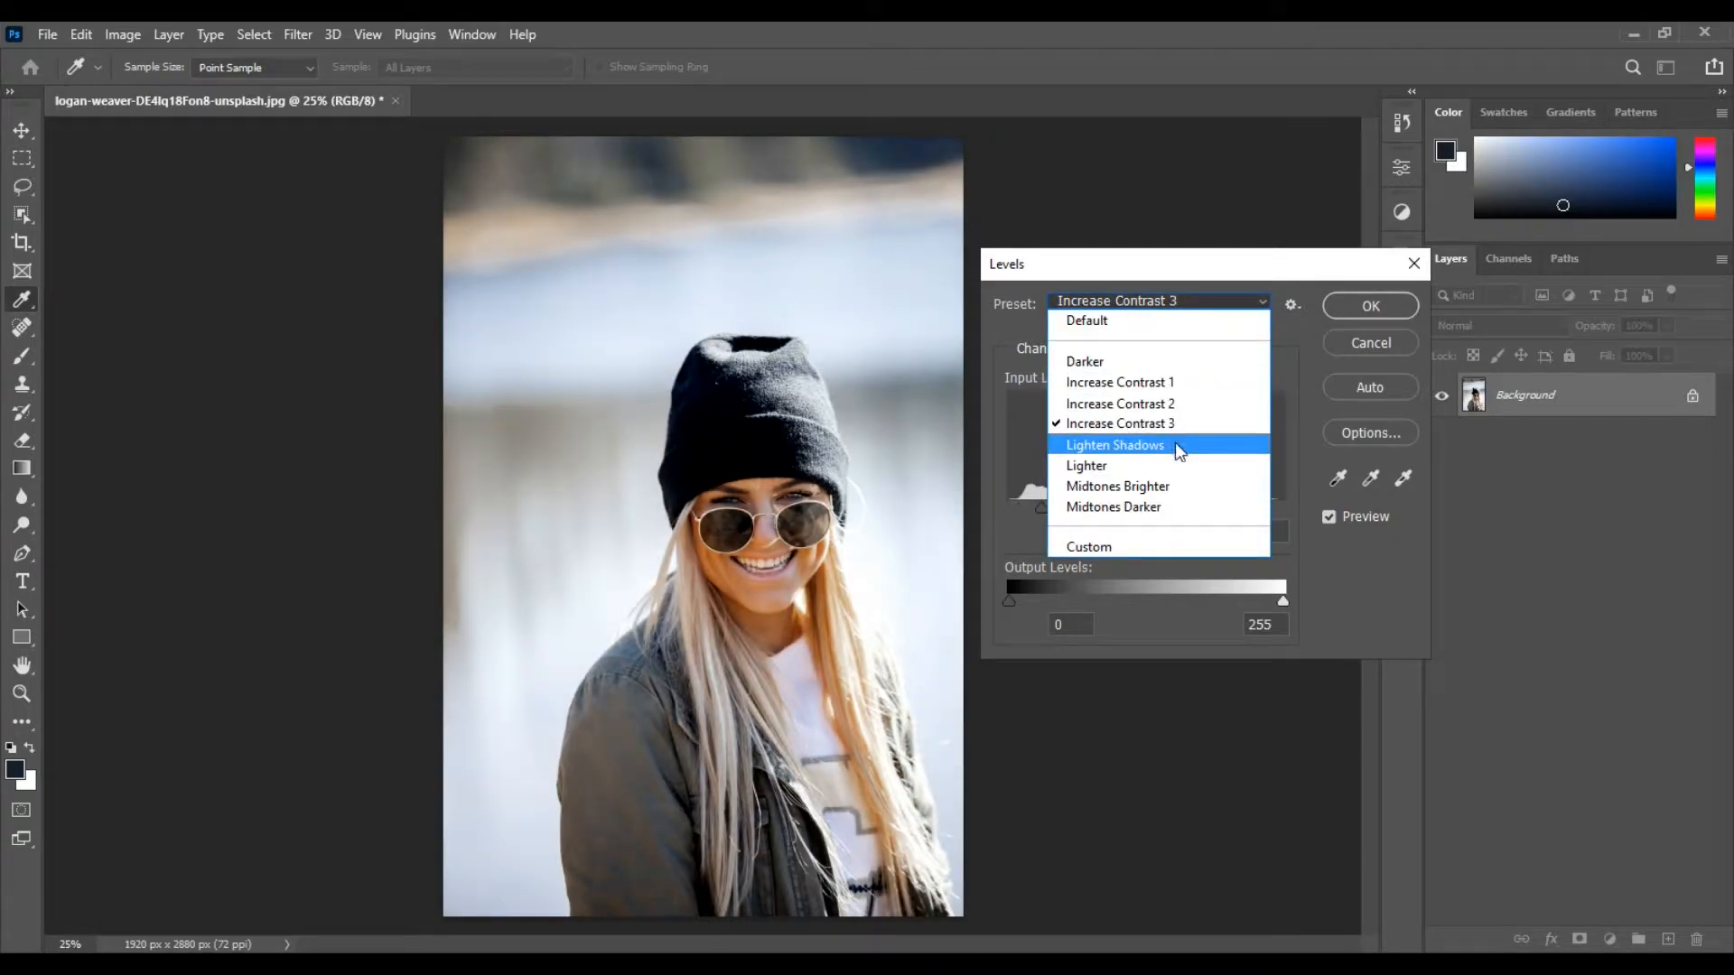
{"action": "left_click", "coordinate": [1173, 445]}
{"action": "left_click", "coordinate": [1198, 311]}
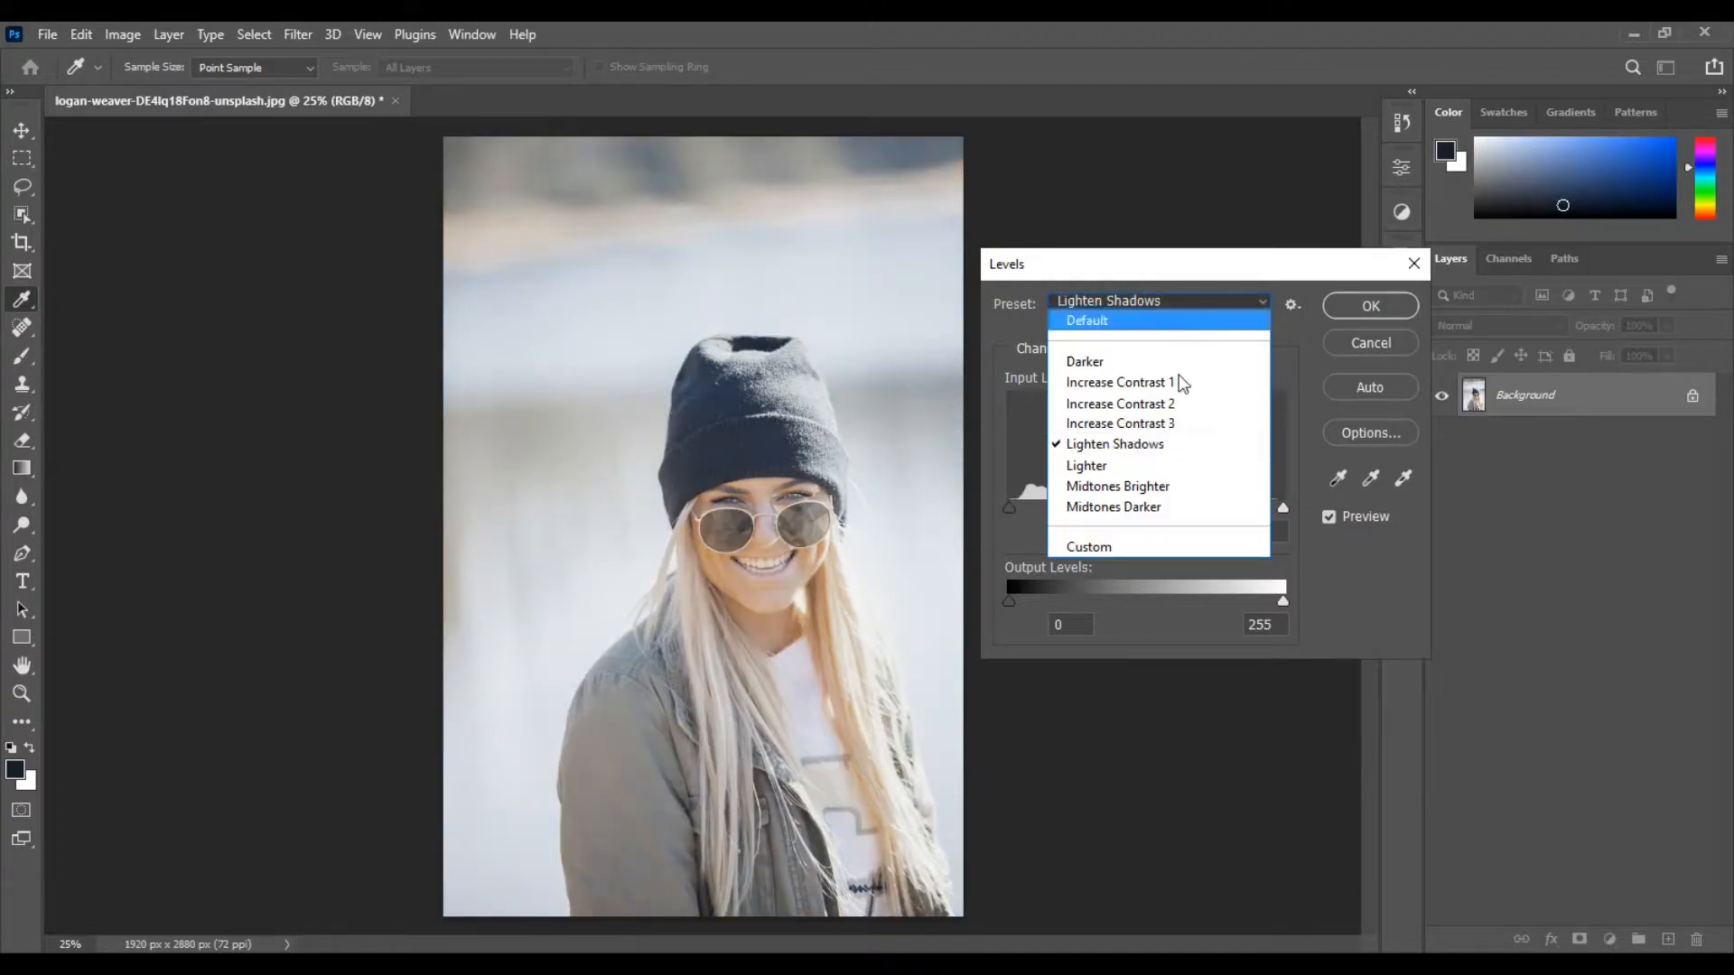
{"action": "left_click", "coordinate": [1162, 468]}
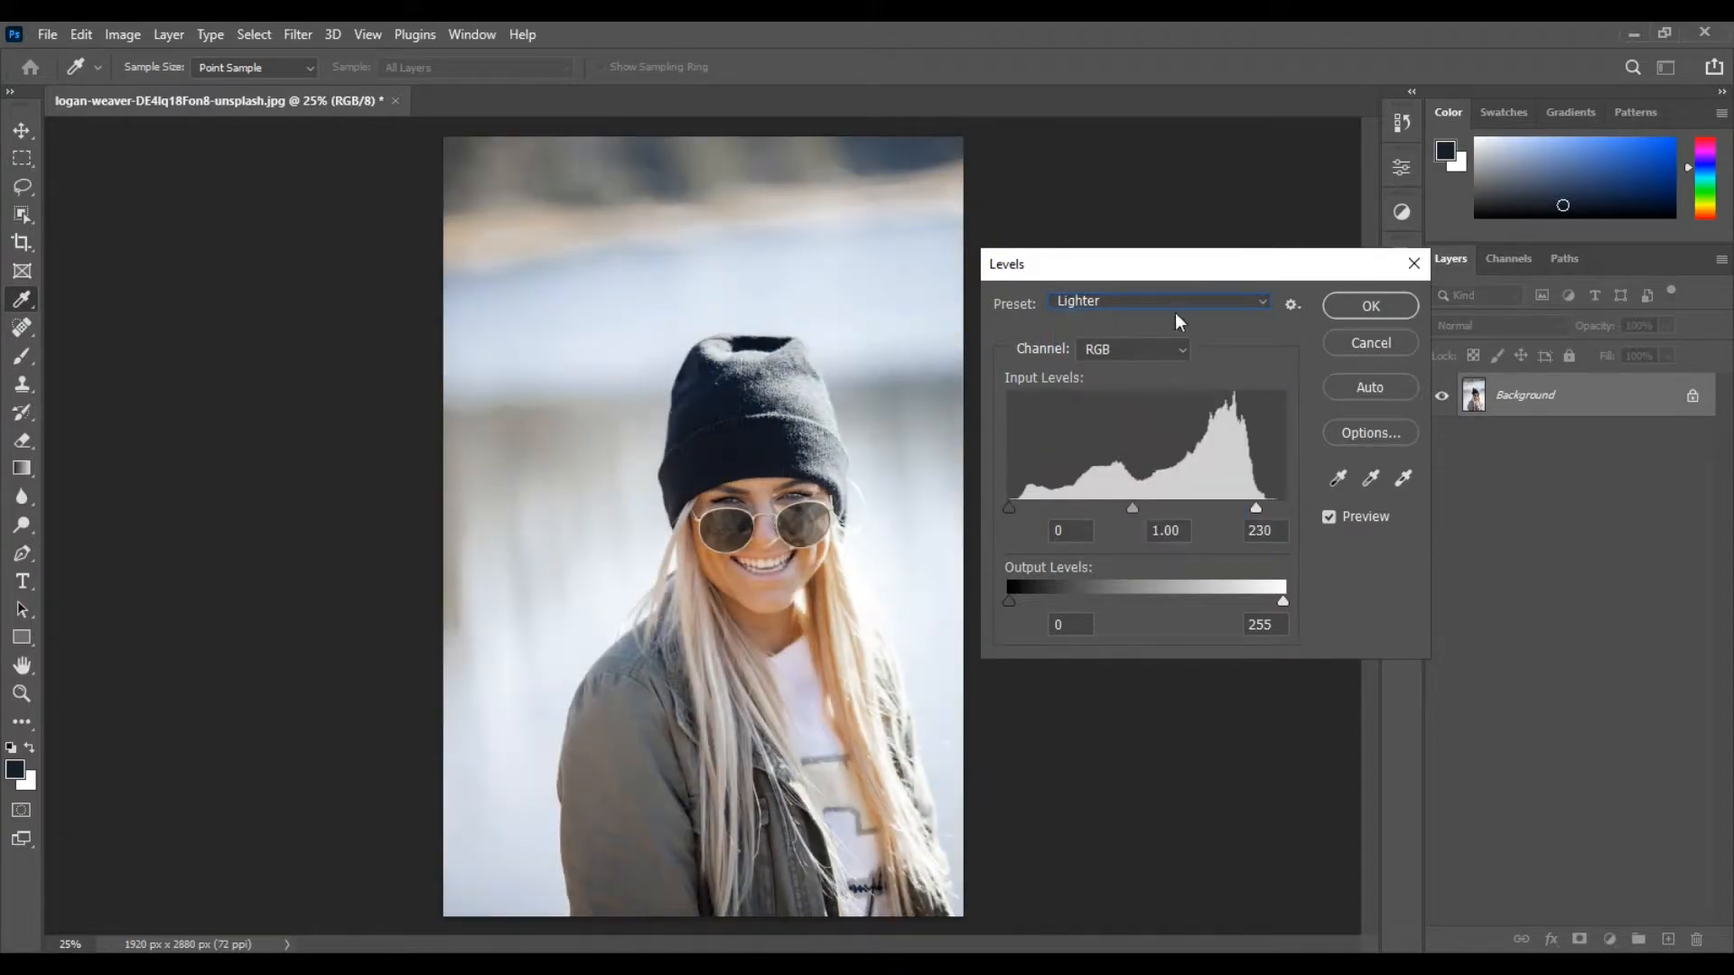
{"action": "left_click", "coordinate": [1185, 306]}
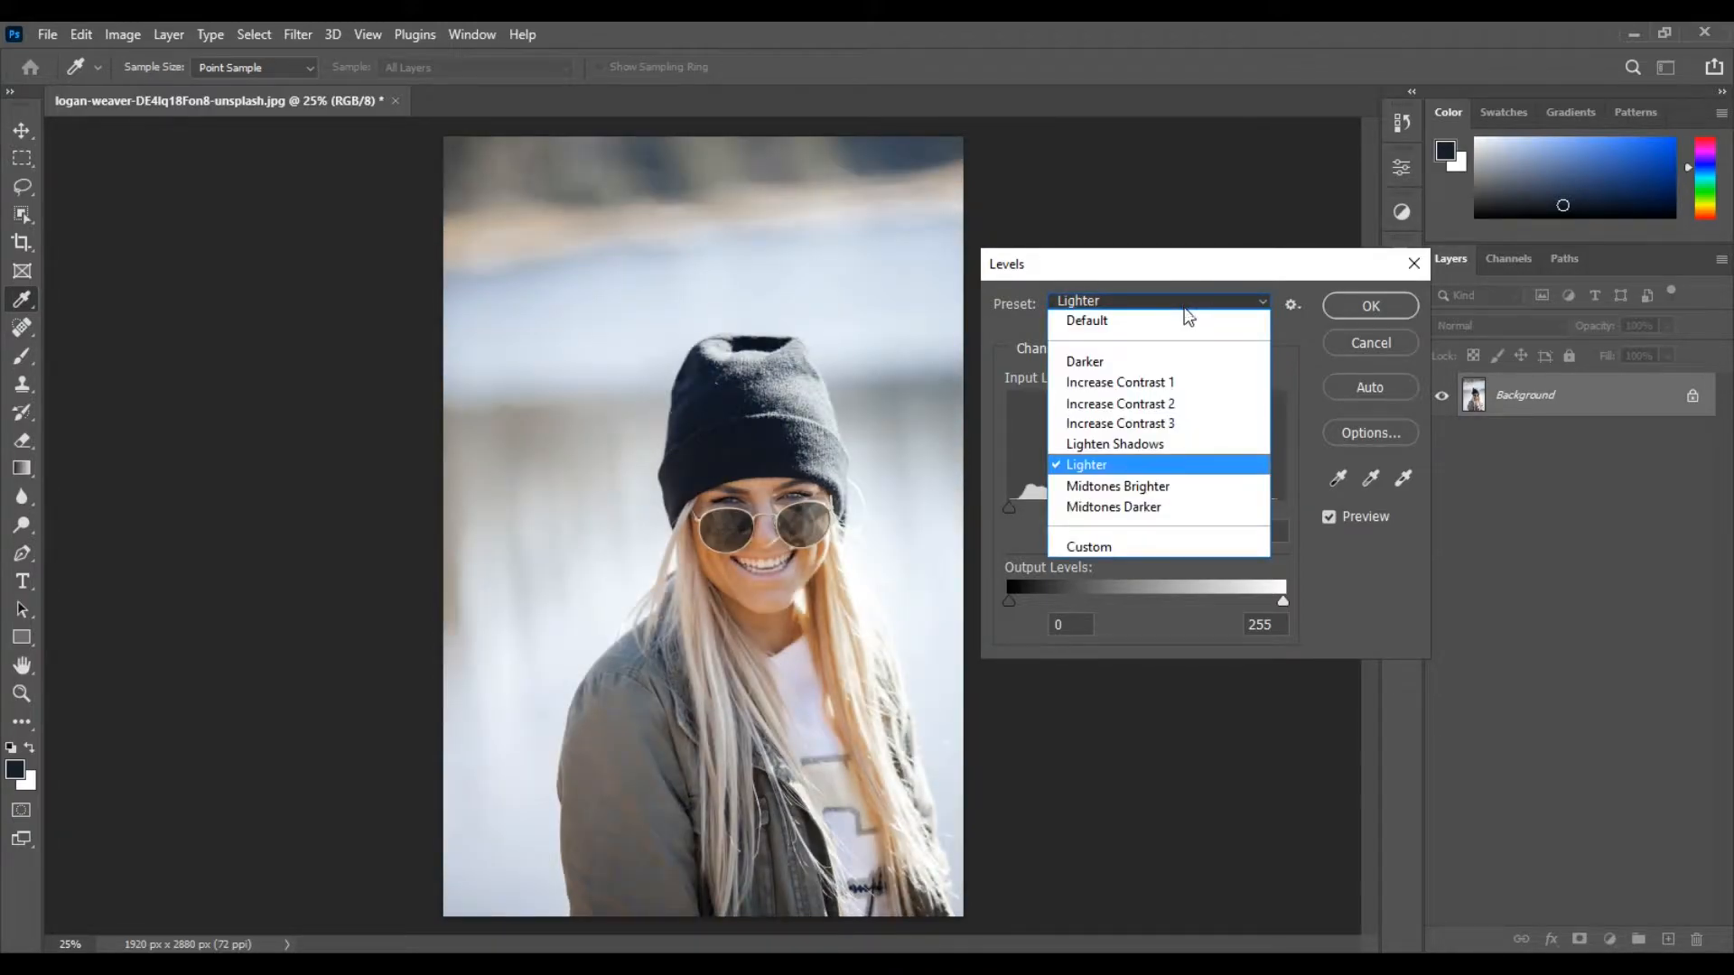
{"action": "left_click", "coordinate": [1190, 491]}
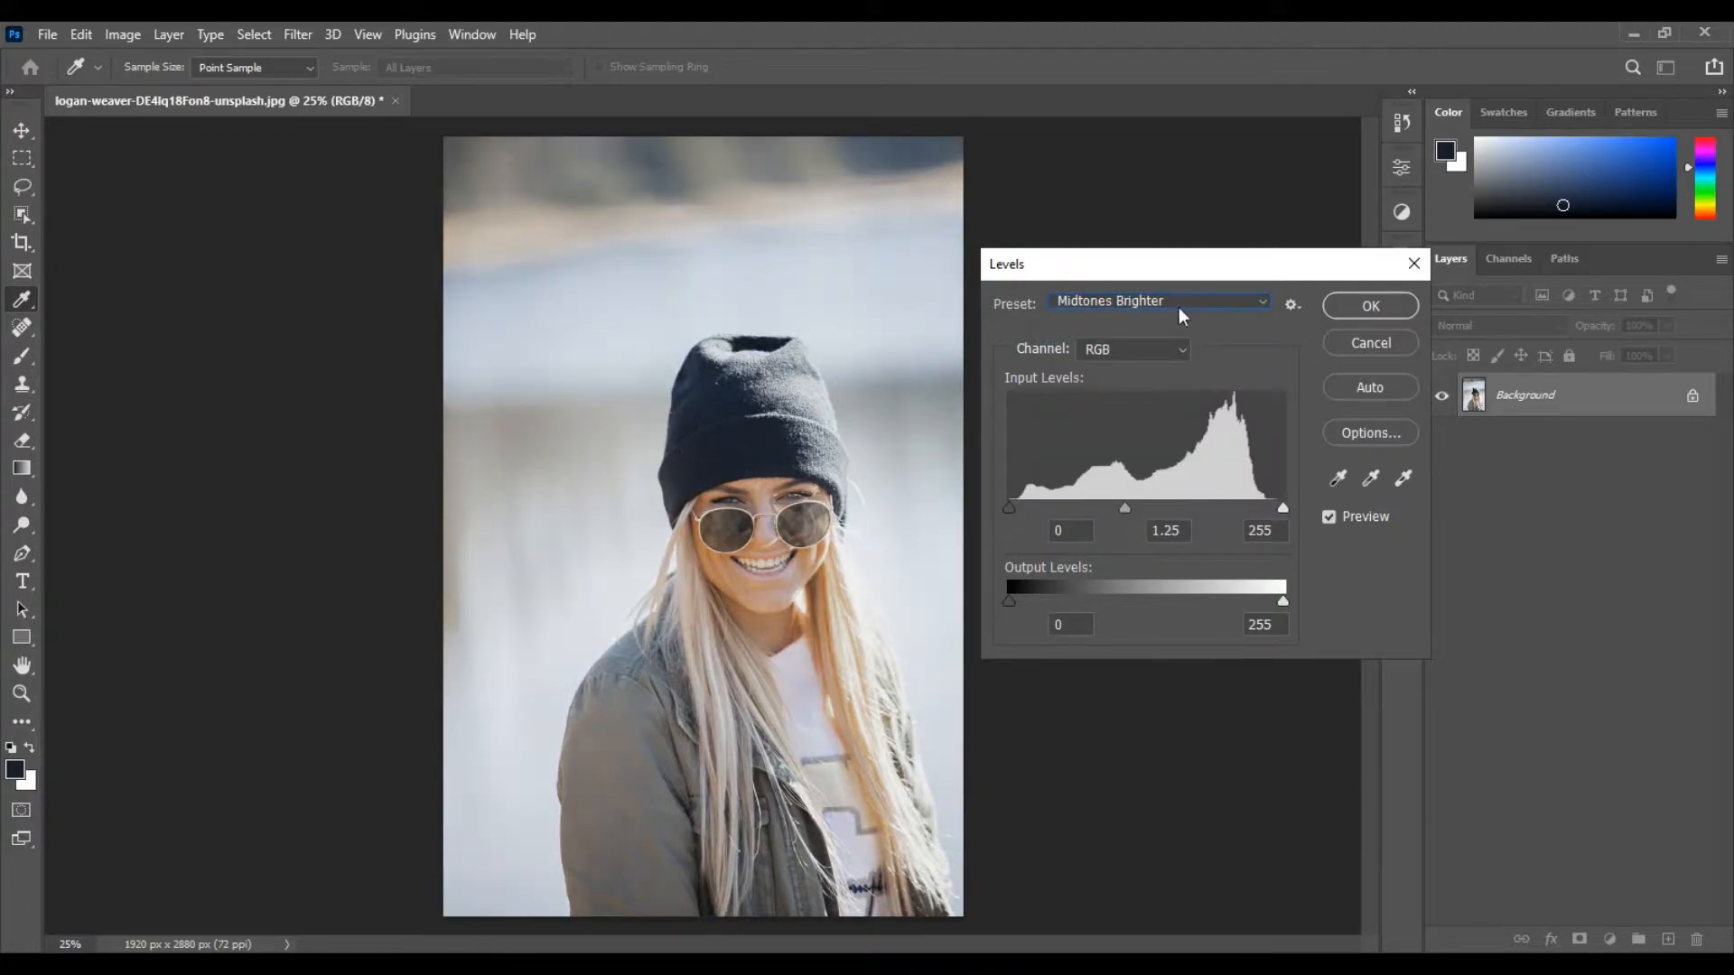
{"action": "left_click", "coordinate": [1181, 307]}
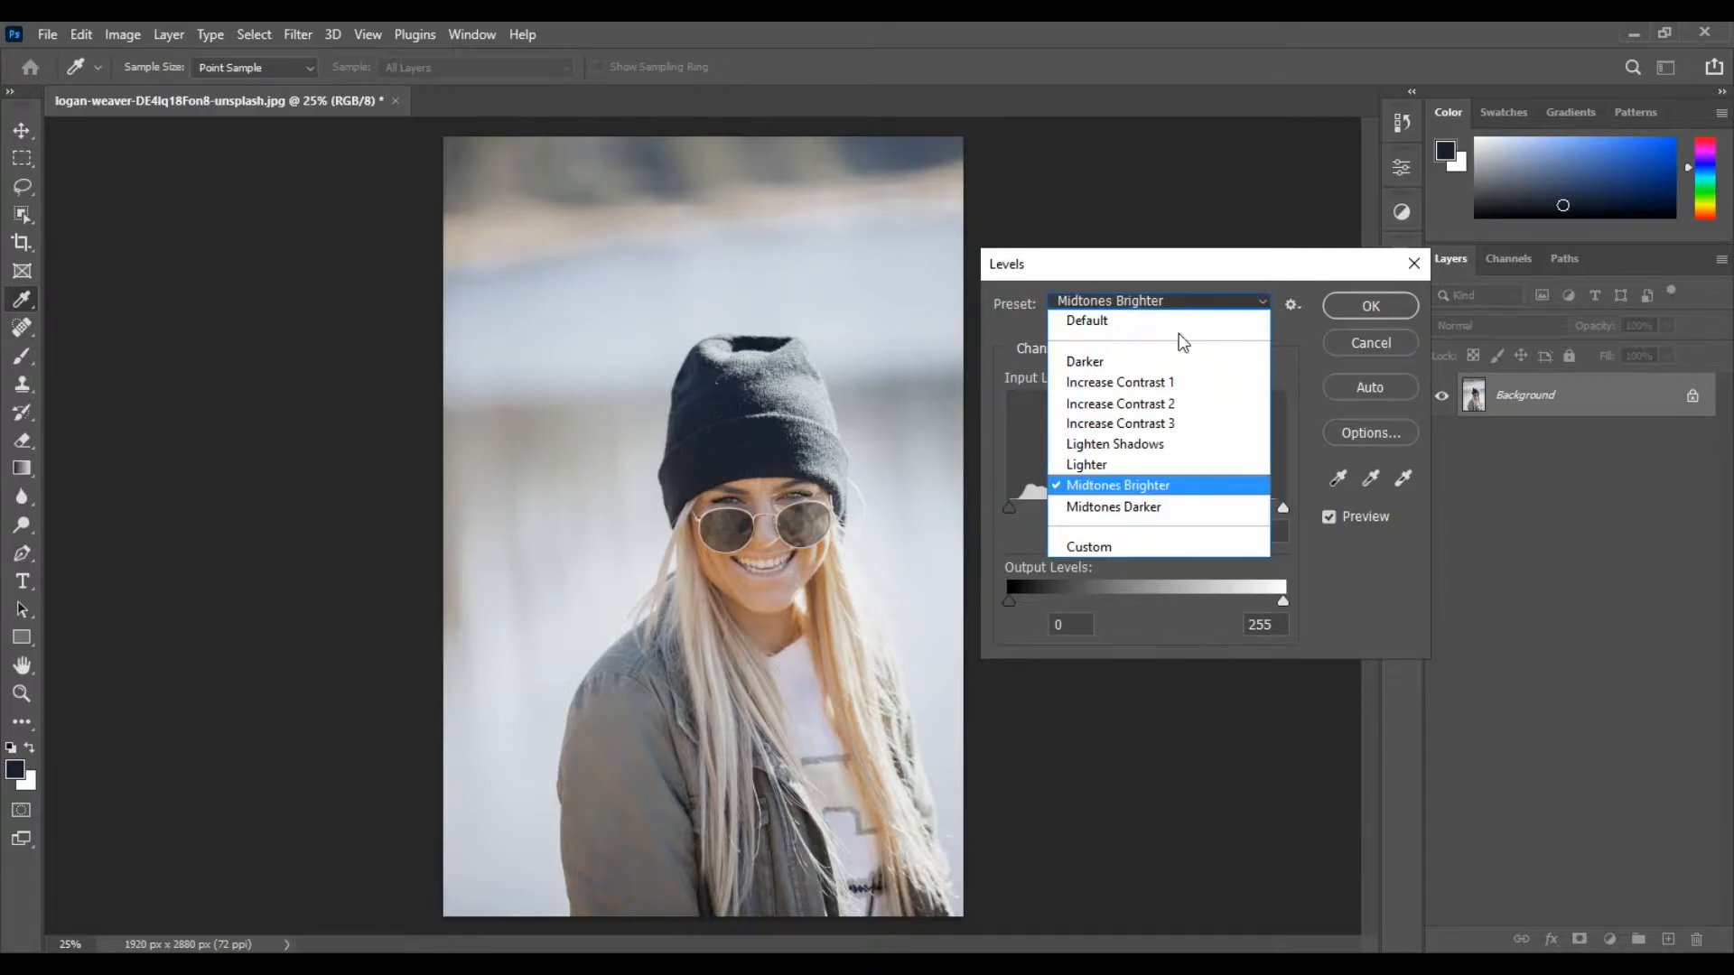
{"action": "left_click", "coordinate": [1191, 509]}
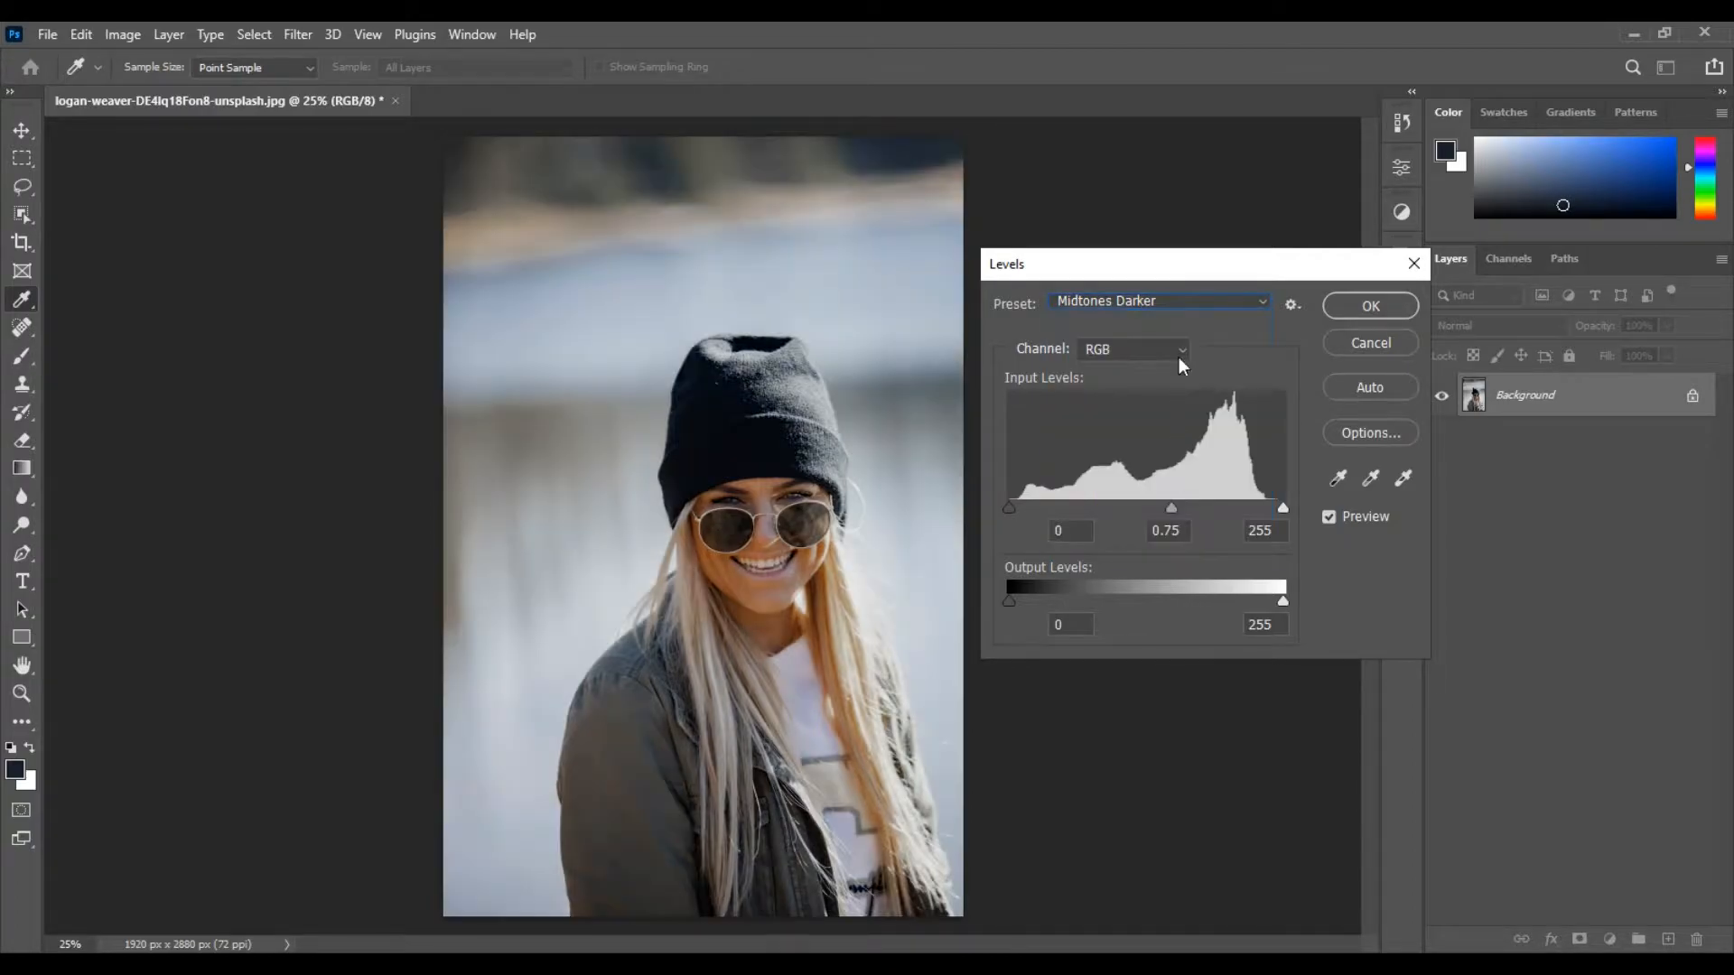
{"action": "left_click", "coordinate": [1180, 300]}
{"action": "left_click", "coordinate": [1181, 304]}
- Raise the shadow input level of the Red channel to 74 and shift the Levels dialog slightly
{"action": "left_click", "coordinate": [1139, 348]}
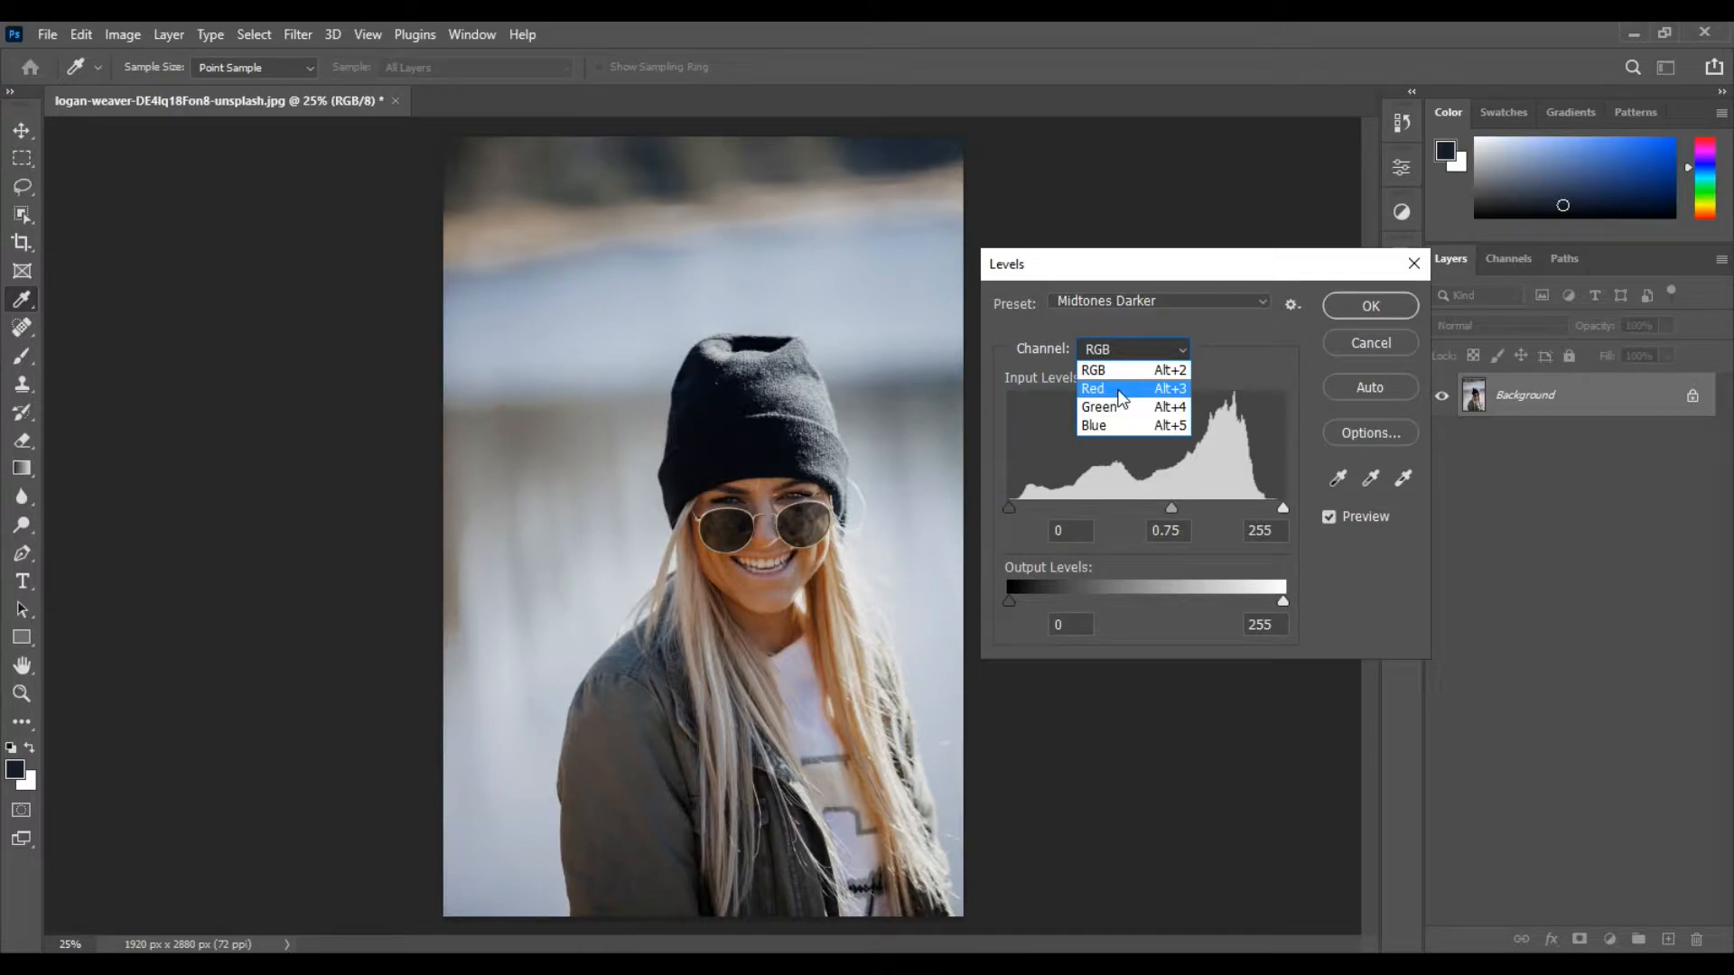
{"action": "left_click", "coordinate": [1119, 391]}
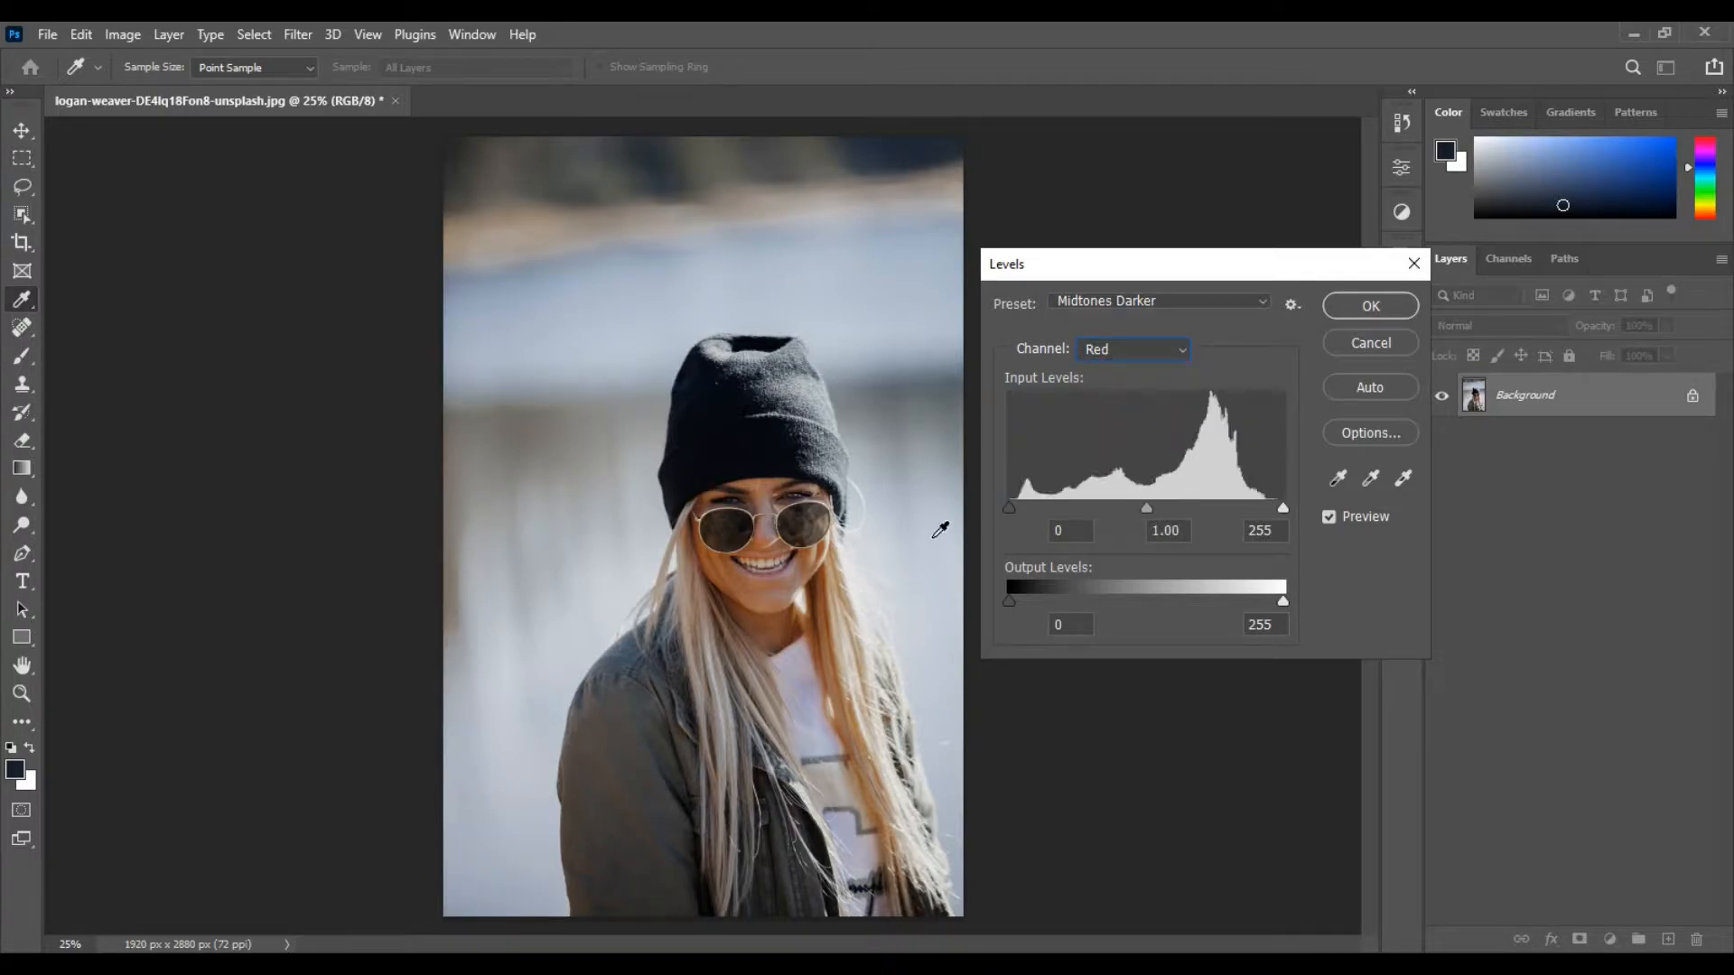
{"action": "left_click_drag", "start_coordinate": [1017, 519], "coordinate": [1092, 516]}
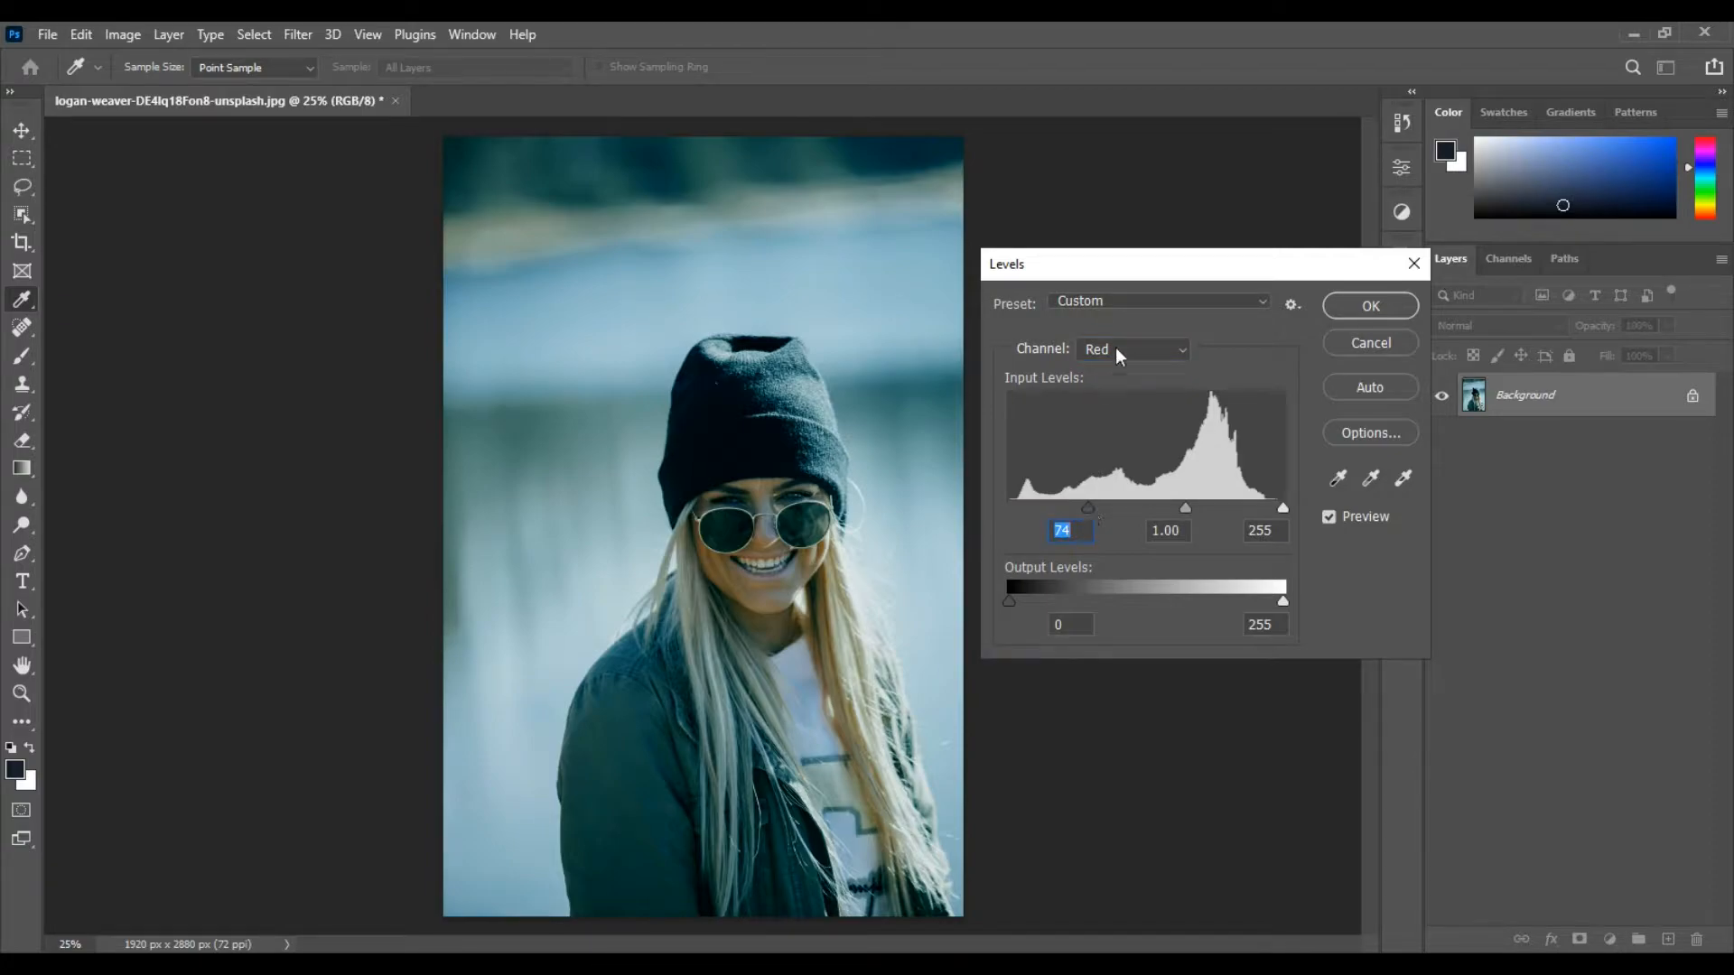
{"action": "left_click_drag", "start_coordinate": [1123, 270], "coordinate": [1142, 302]}
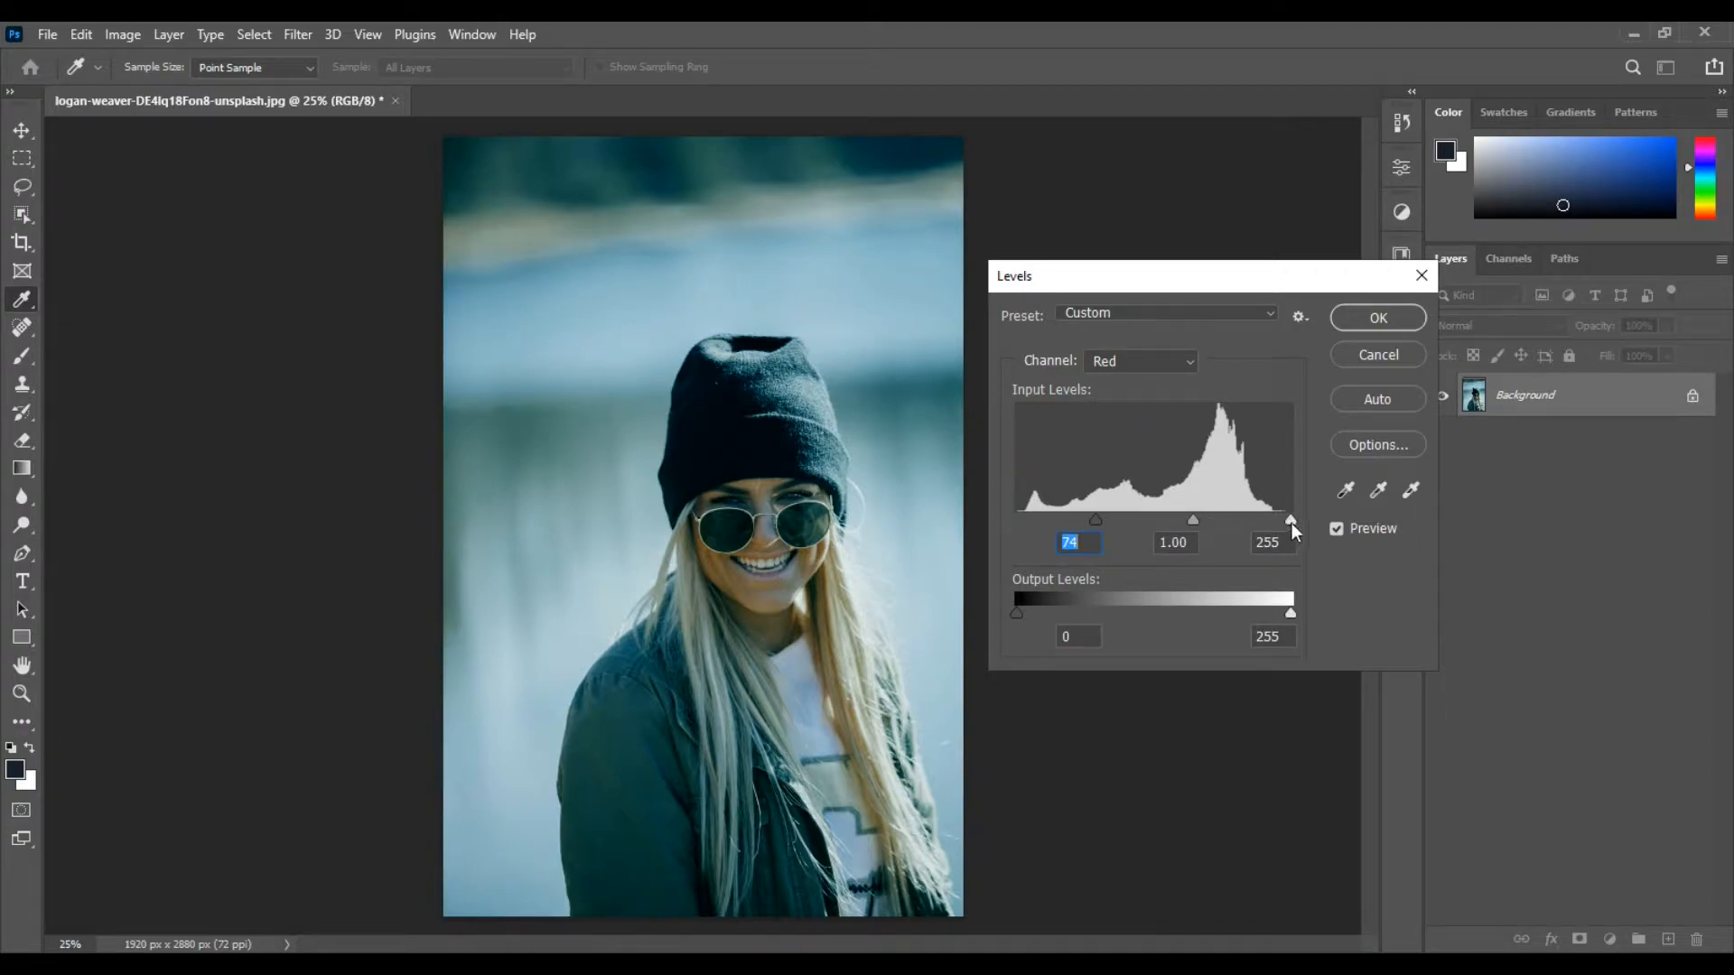
- Try lowering the Red channel's highlight input level to about 198 and fine-tune it
{"action": "left_click_drag", "start_coordinate": [1284, 522], "coordinate": [1230, 523]}
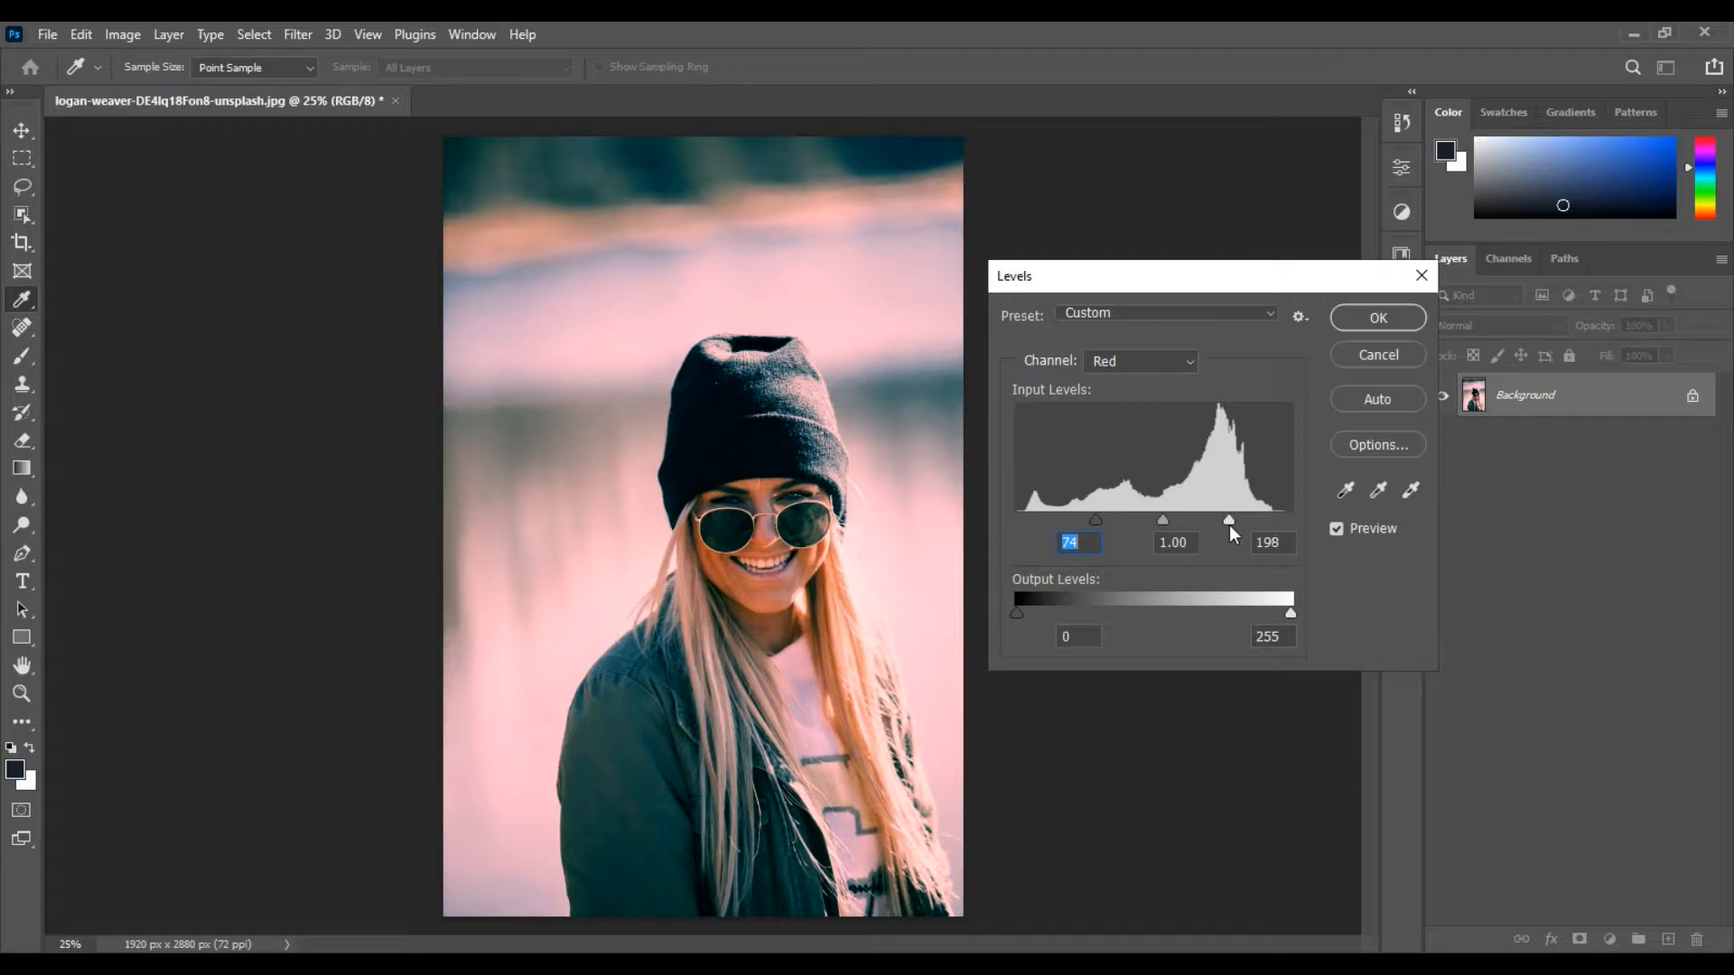
{"action": "left_click_drag", "start_coordinate": [1228, 523], "coordinate": [1228, 524]}
{"action": "left_click", "coordinate": [1188, 542]}
{"action": "left_click_drag", "start_coordinate": [1229, 523], "coordinate": [1236, 524]}
{"action": "left_click", "coordinate": [1236, 522]}
- Set the Red channel's shadow input level to 67 and its highlight input level to 255
{"action": "left_click_drag", "start_coordinate": [1096, 520], "coordinate": [1088, 520]}
{"action": "left_click_drag", "start_coordinate": [1235, 522], "coordinate": [1299, 517]}
{"action": "left_click_drag", "start_coordinate": [1406, 513], "coordinate": [1404, 513]}
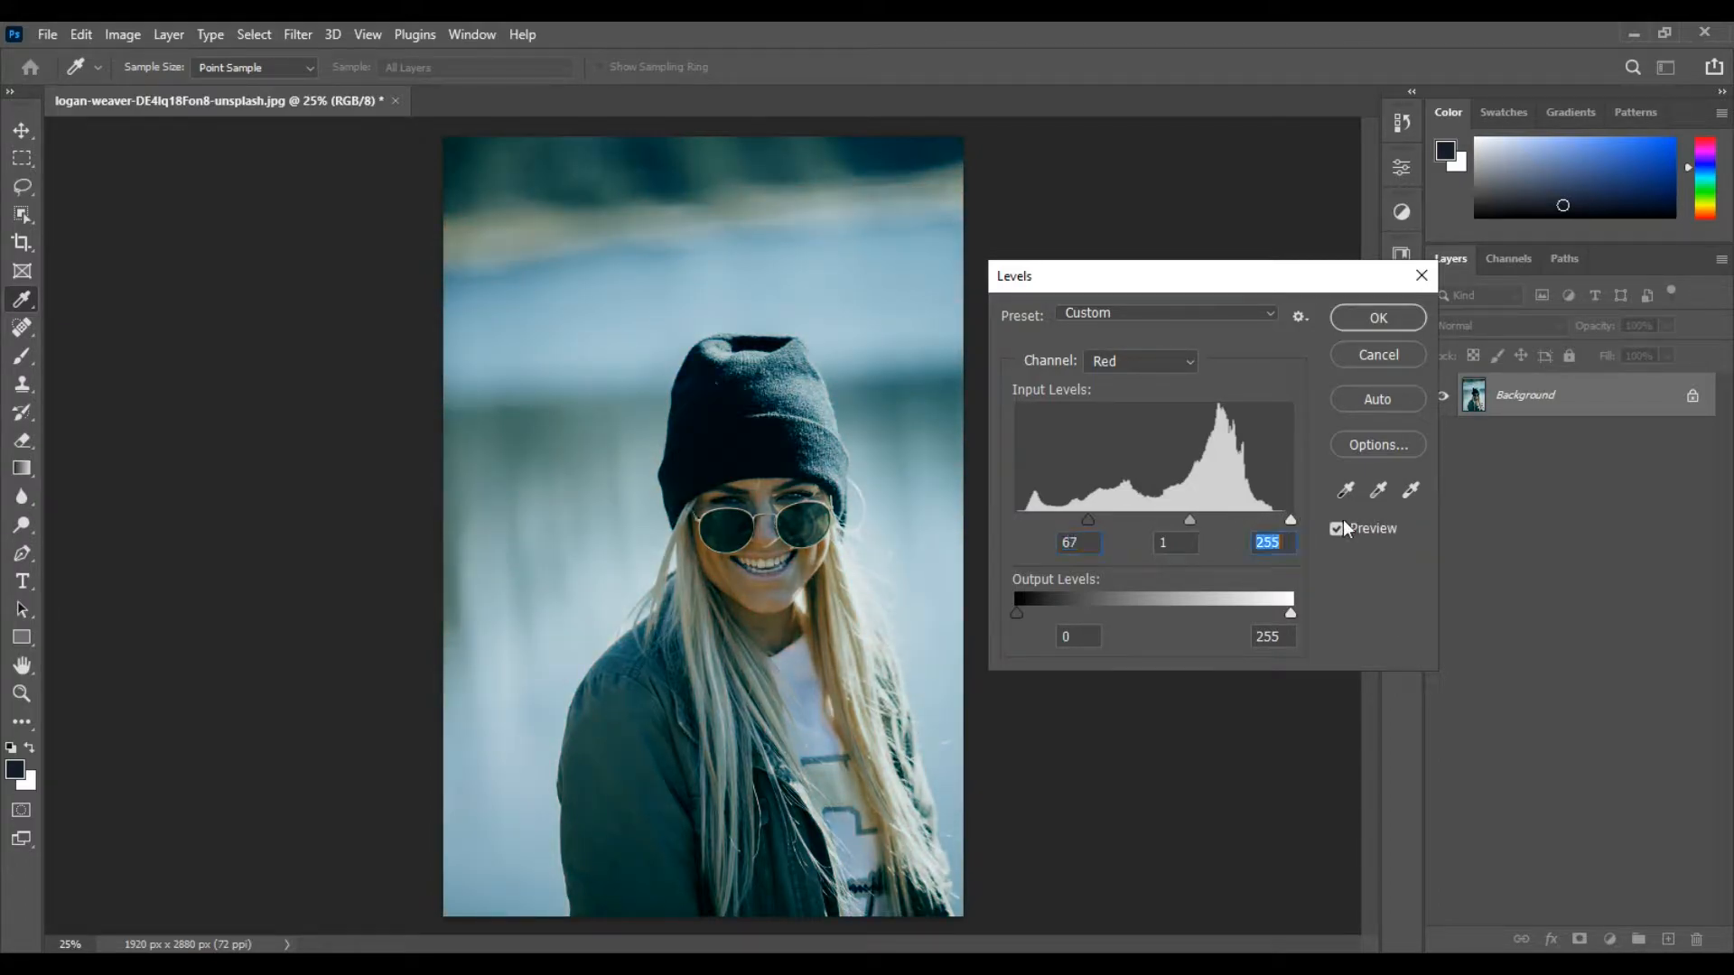
- Raise the shadow input level of the Green channel to 40
{"action": "left_click", "coordinate": [1152, 362]}
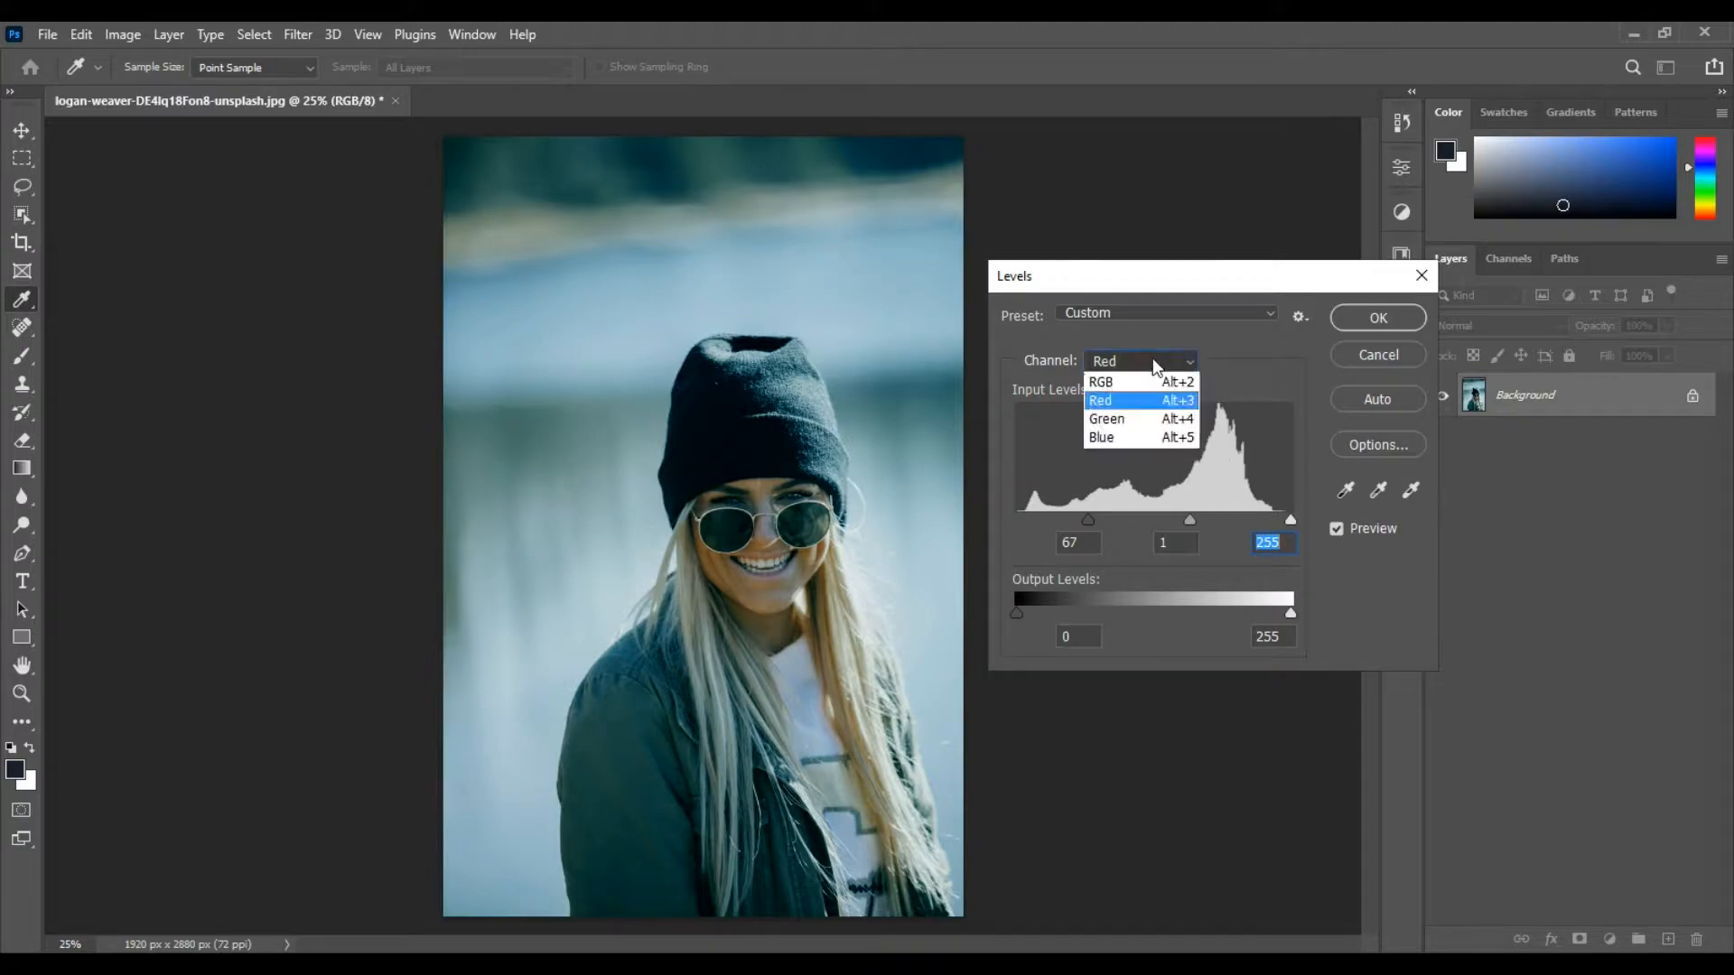
{"action": "left_click", "coordinate": [1145, 423]}
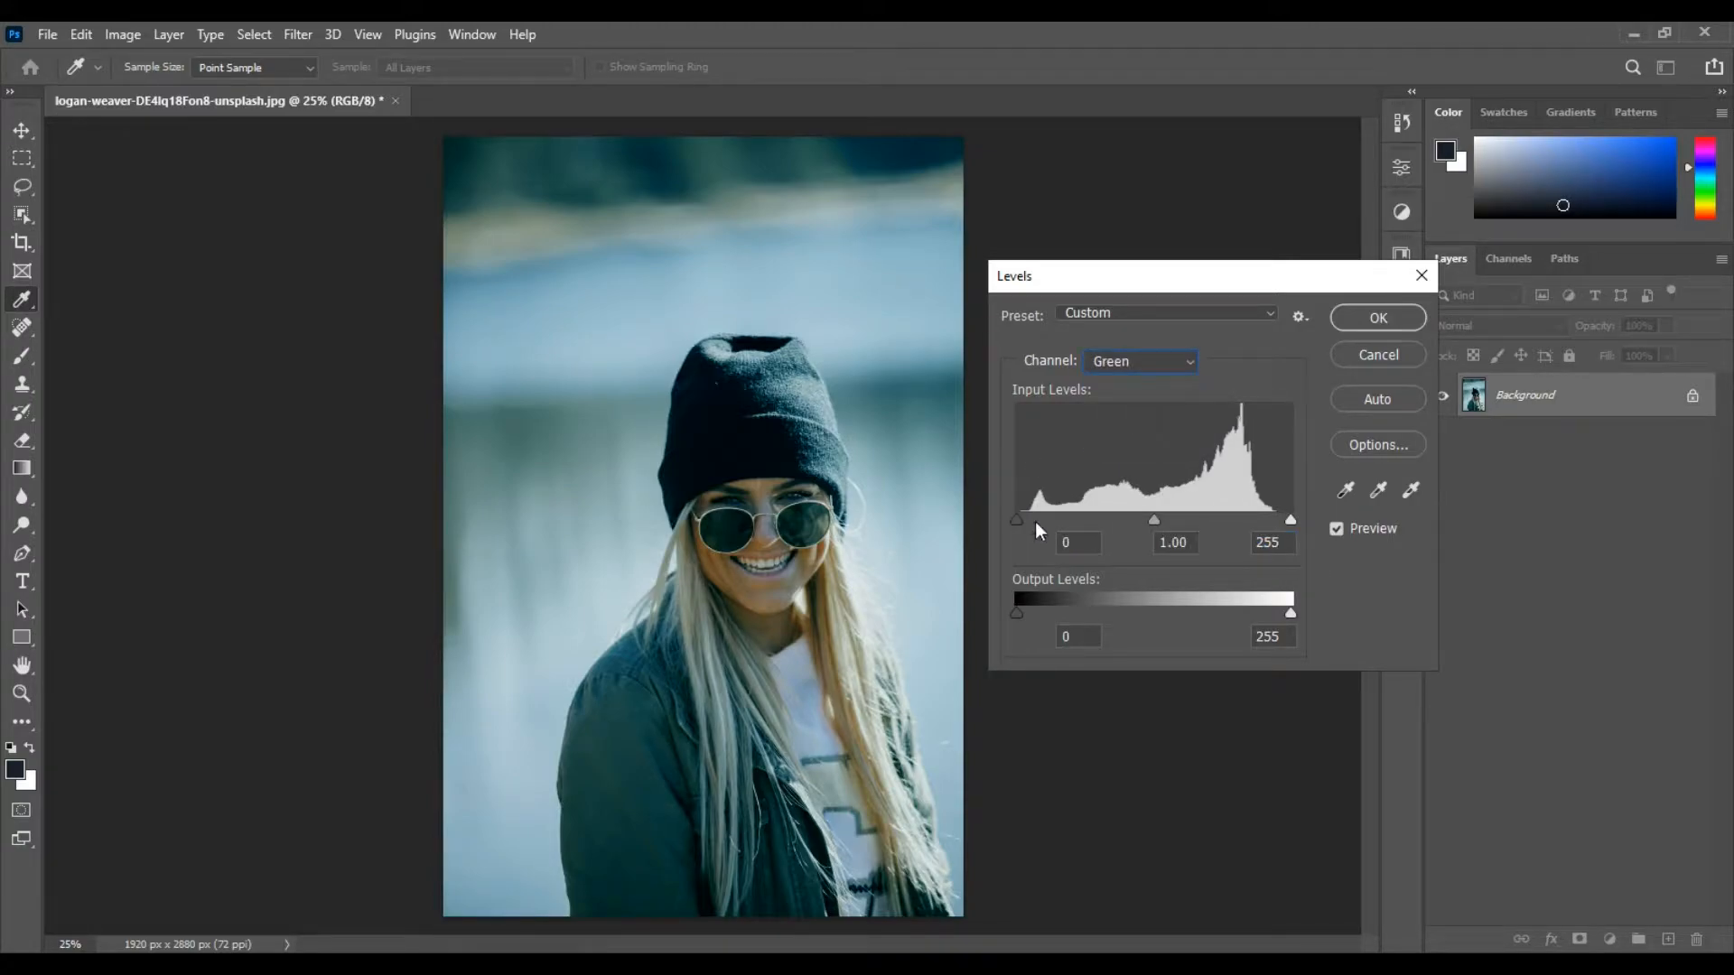
{"action": "left_click_drag", "start_coordinate": [1021, 520], "coordinate": [1061, 518]}
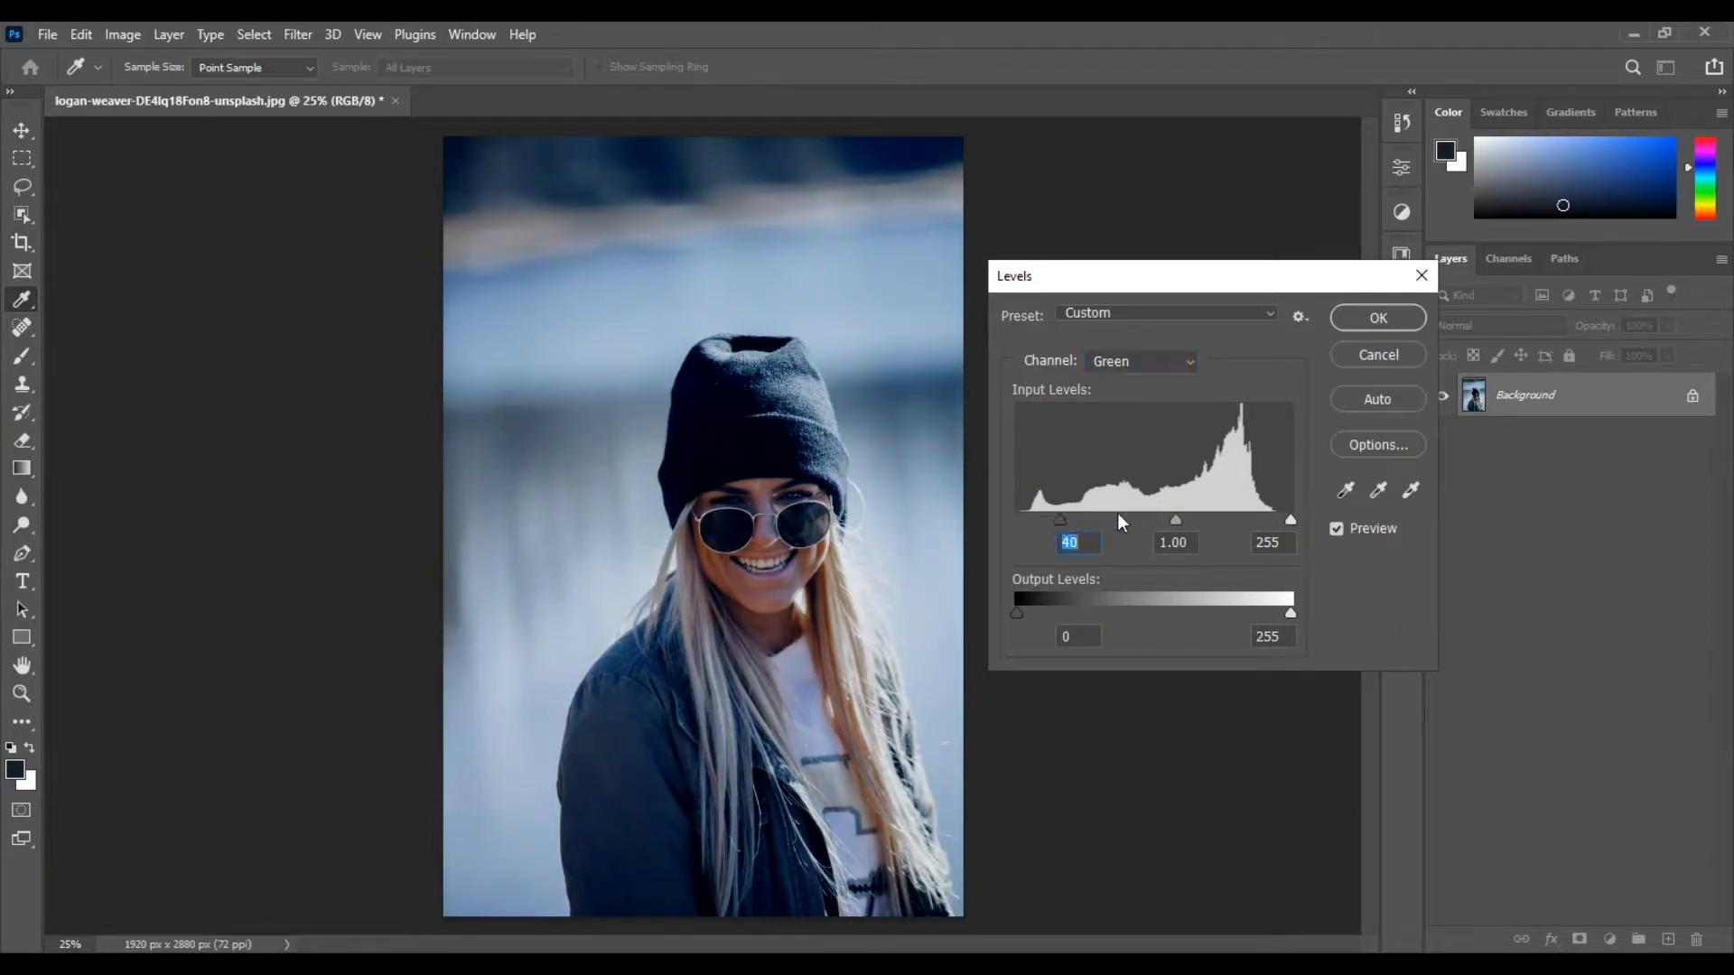
- Raise the shadow input level of the Blue channel to 55, keeping its highlight input level at 255
{"action": "left_click", "coordinate": [1158, 361]}
{"action": "left_click", "coordinate": [1155, 440]}
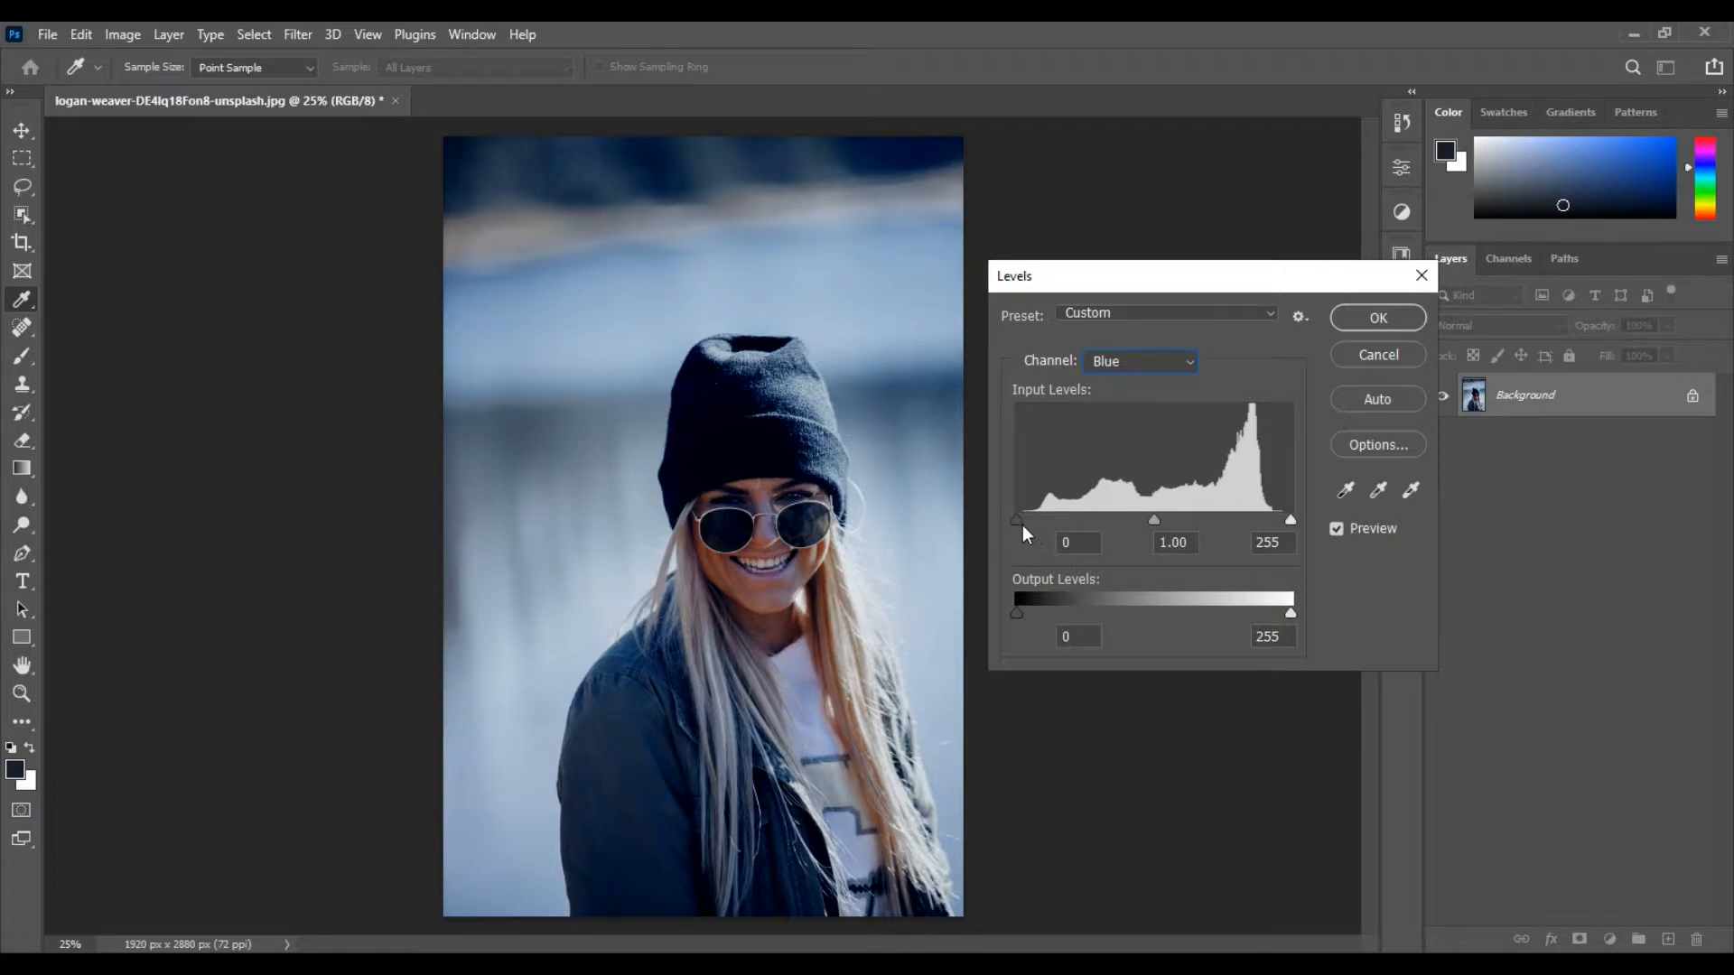
{"action": "left_click_drag", "start_coordinate": [1022, 519], "coordinate": [1077, 523]}
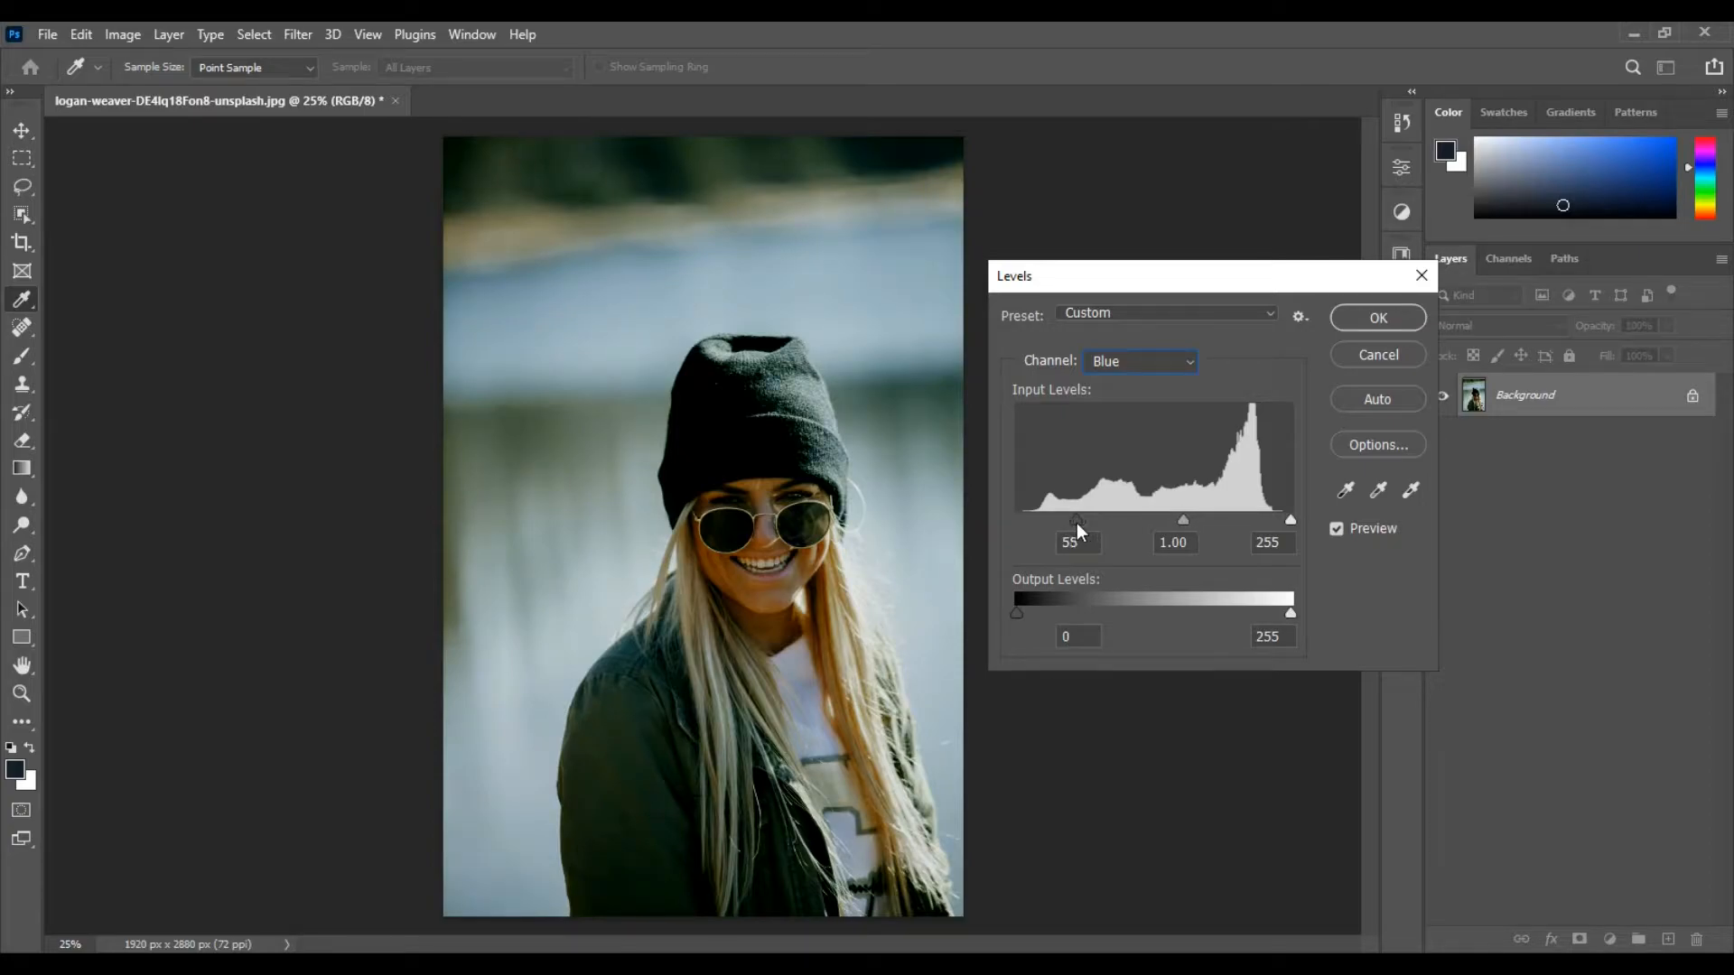
{"action": "left_click_drag", "start_coordinate": [1286, 522], "coordinate": [1309, 524]}
- Set the midtone input level of the combined RGB channel to 1.15 and apply the Levels adjustment
{"action": "left_click", "coordinate": [1167, 365]}
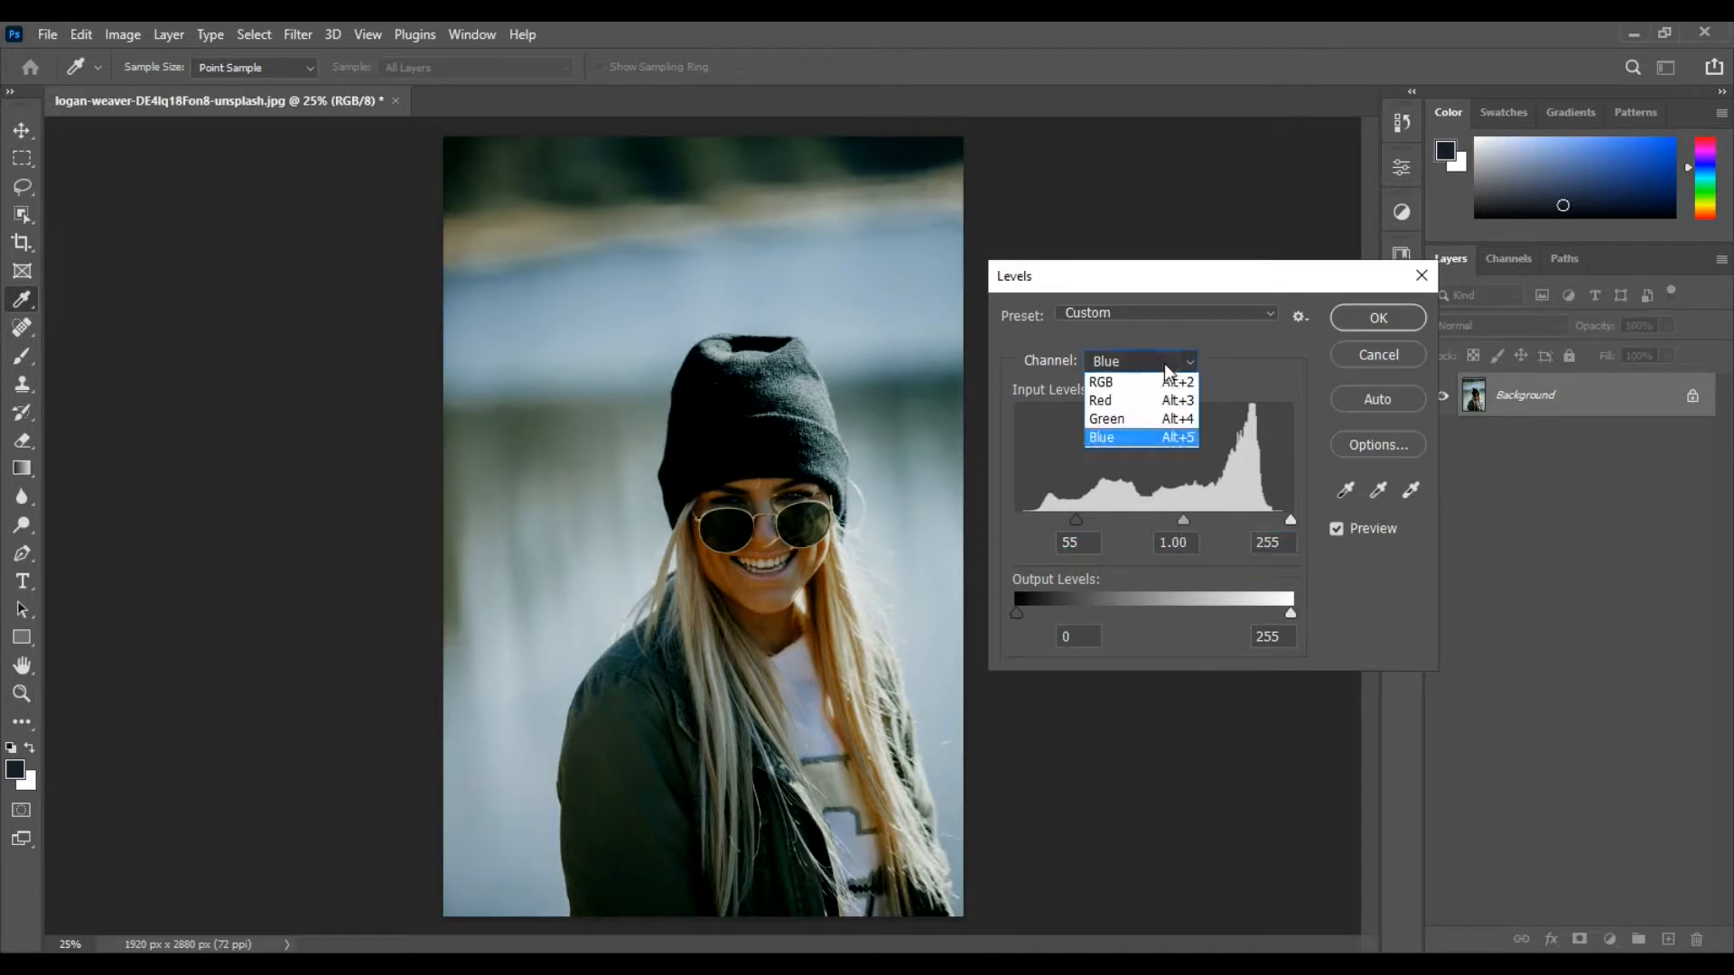
{"action": "left_click", "coordinate": [1162, 384]}
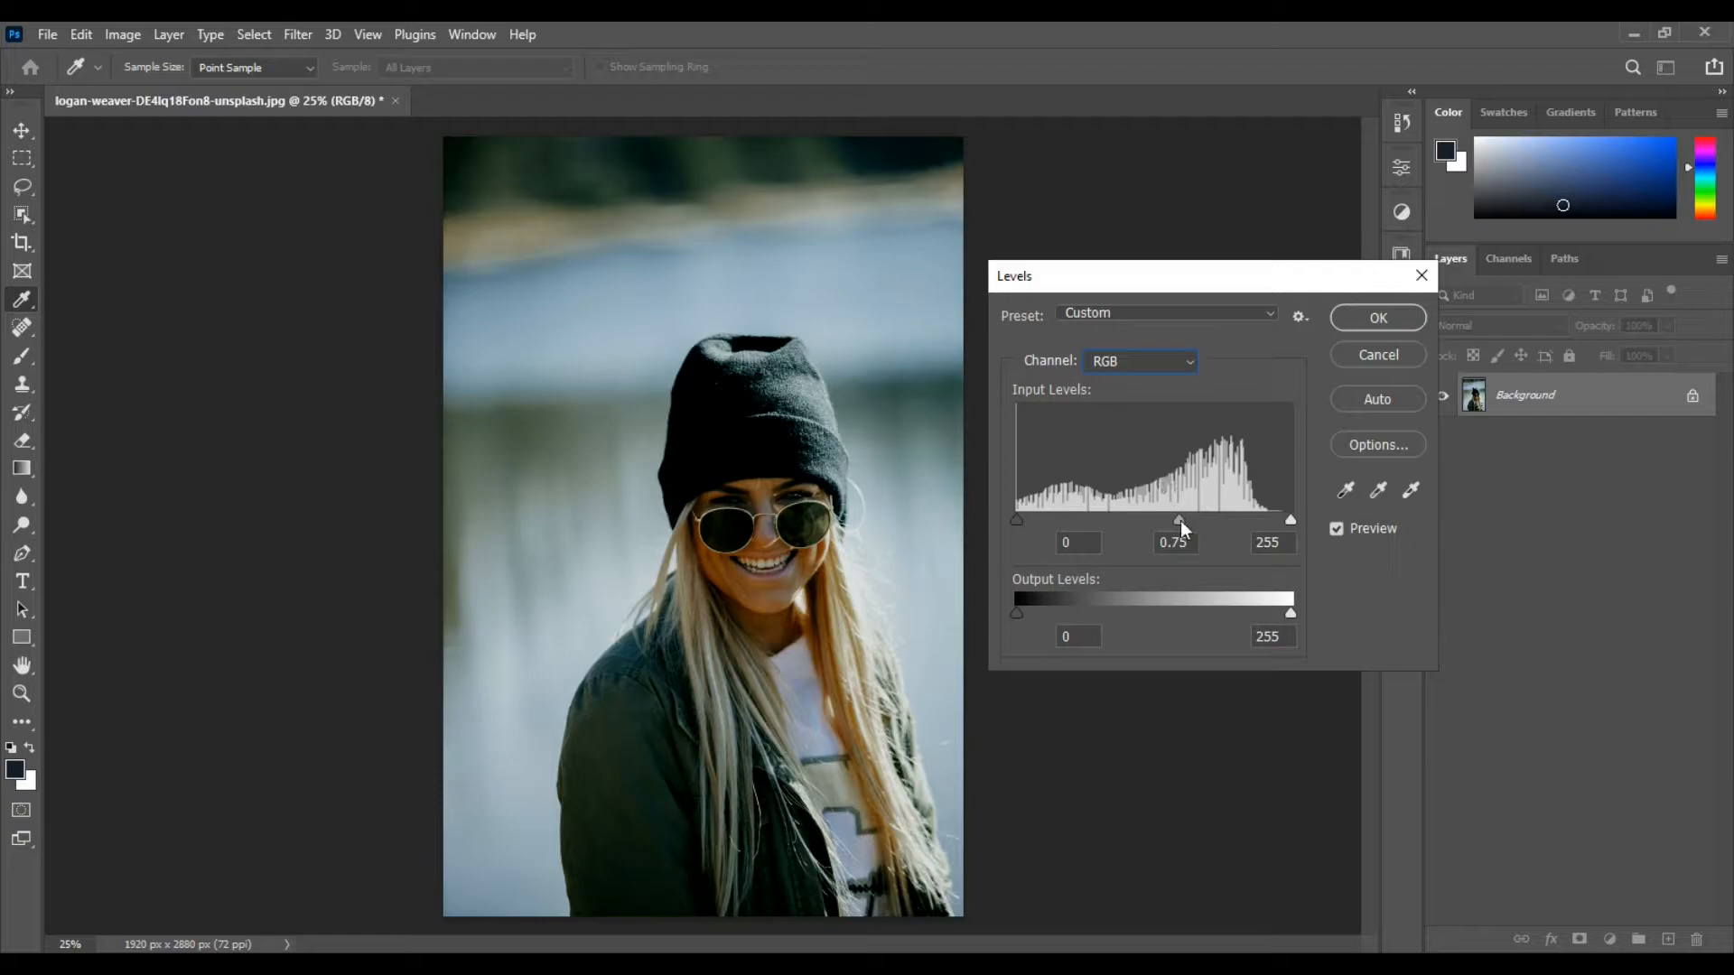
{"action": "left_click_drag", "start_coordinate": [1179, 521], "coordinate": [1148, 522]}
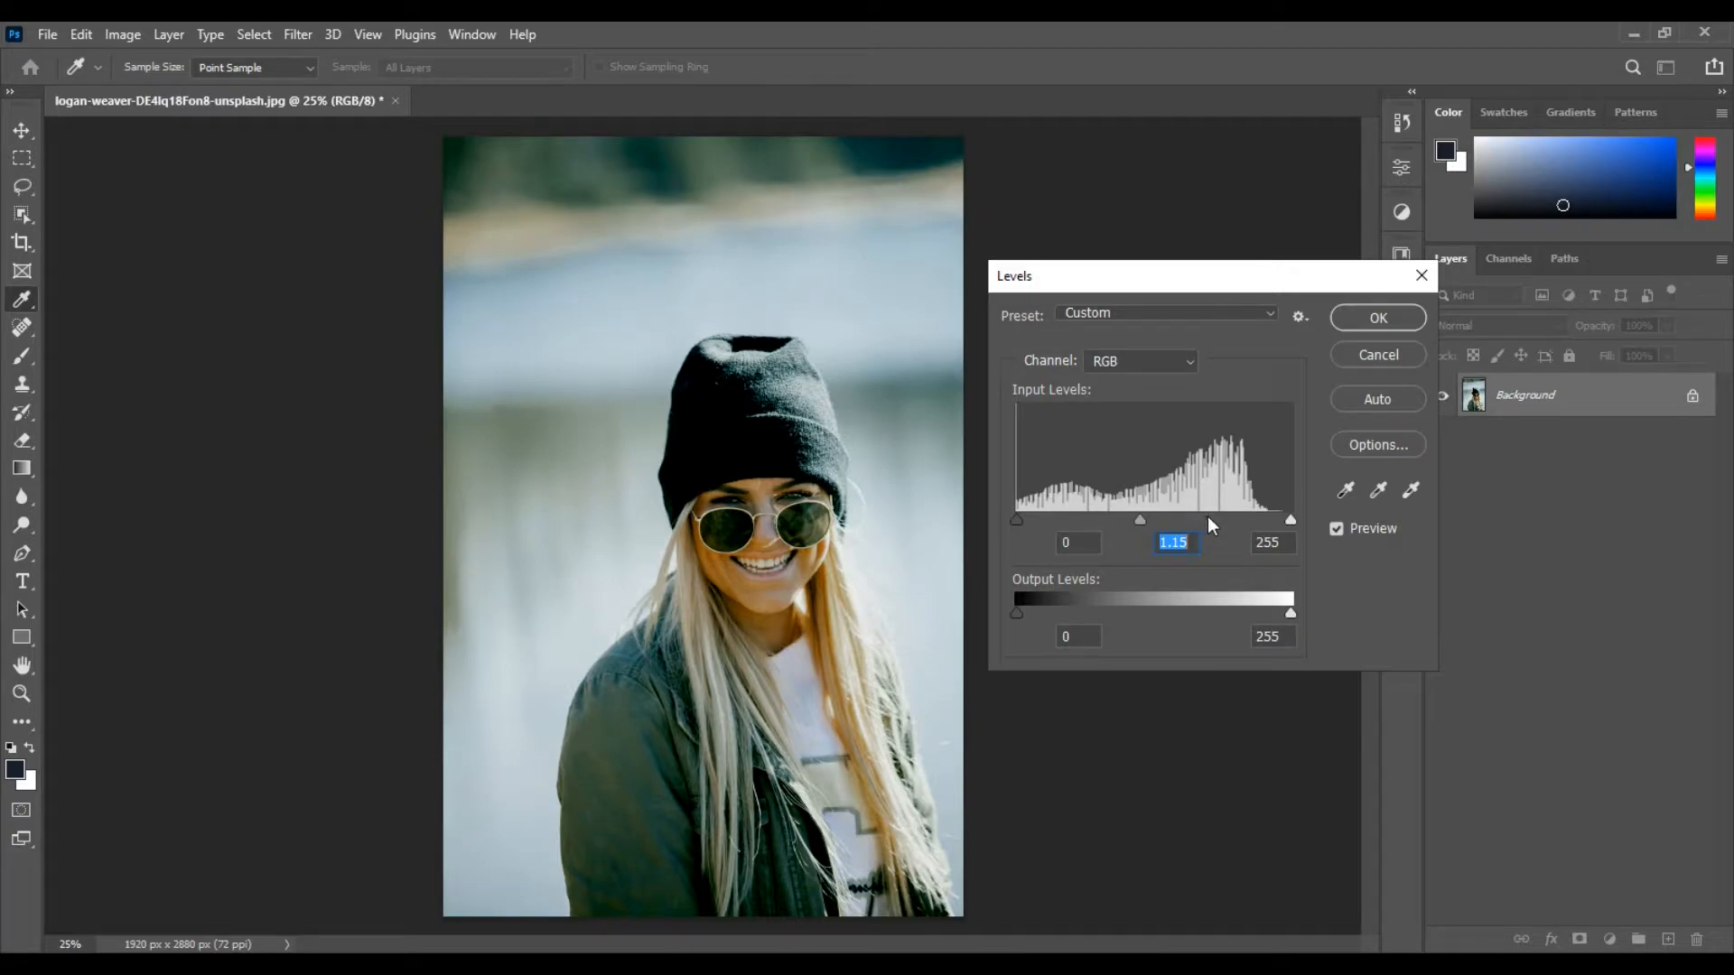
{"action": "left_click", "coordinate": [1369, 320]}
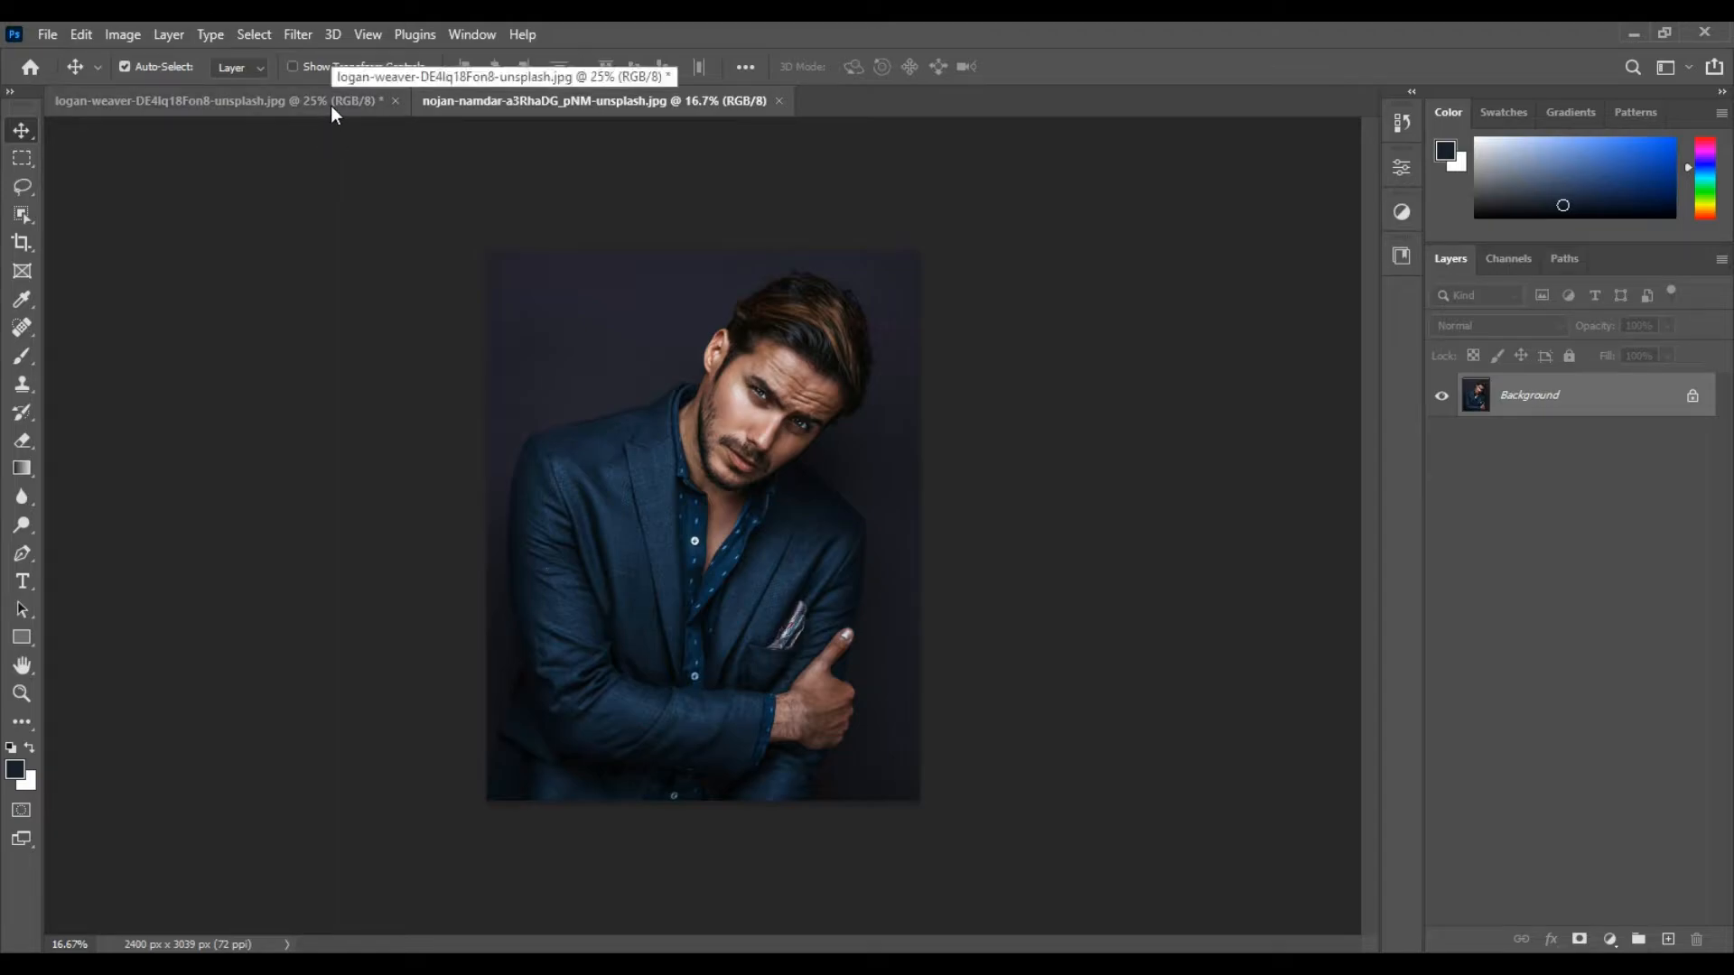
- Bring the woman's portrait to the front and arrange the two open images in a 2-up Horizontal layout
{"action": "left_click", "coordinate": [331, 105]}
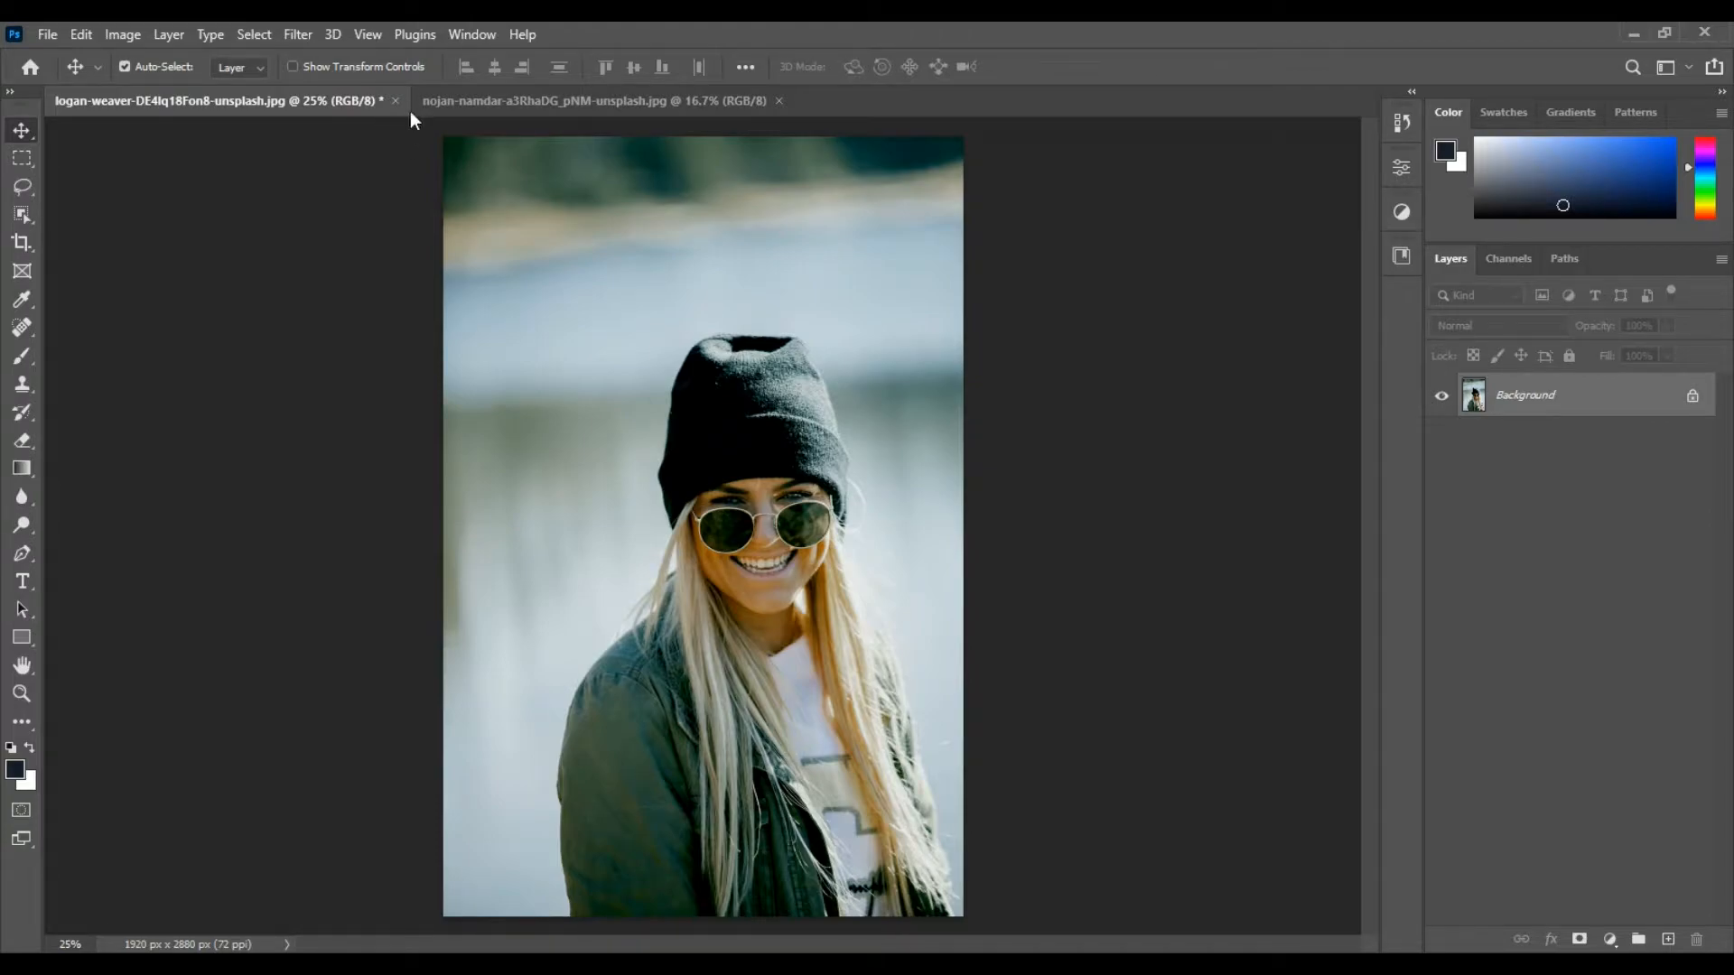
{"action": "left_click", "coordinate": [473, 33]}
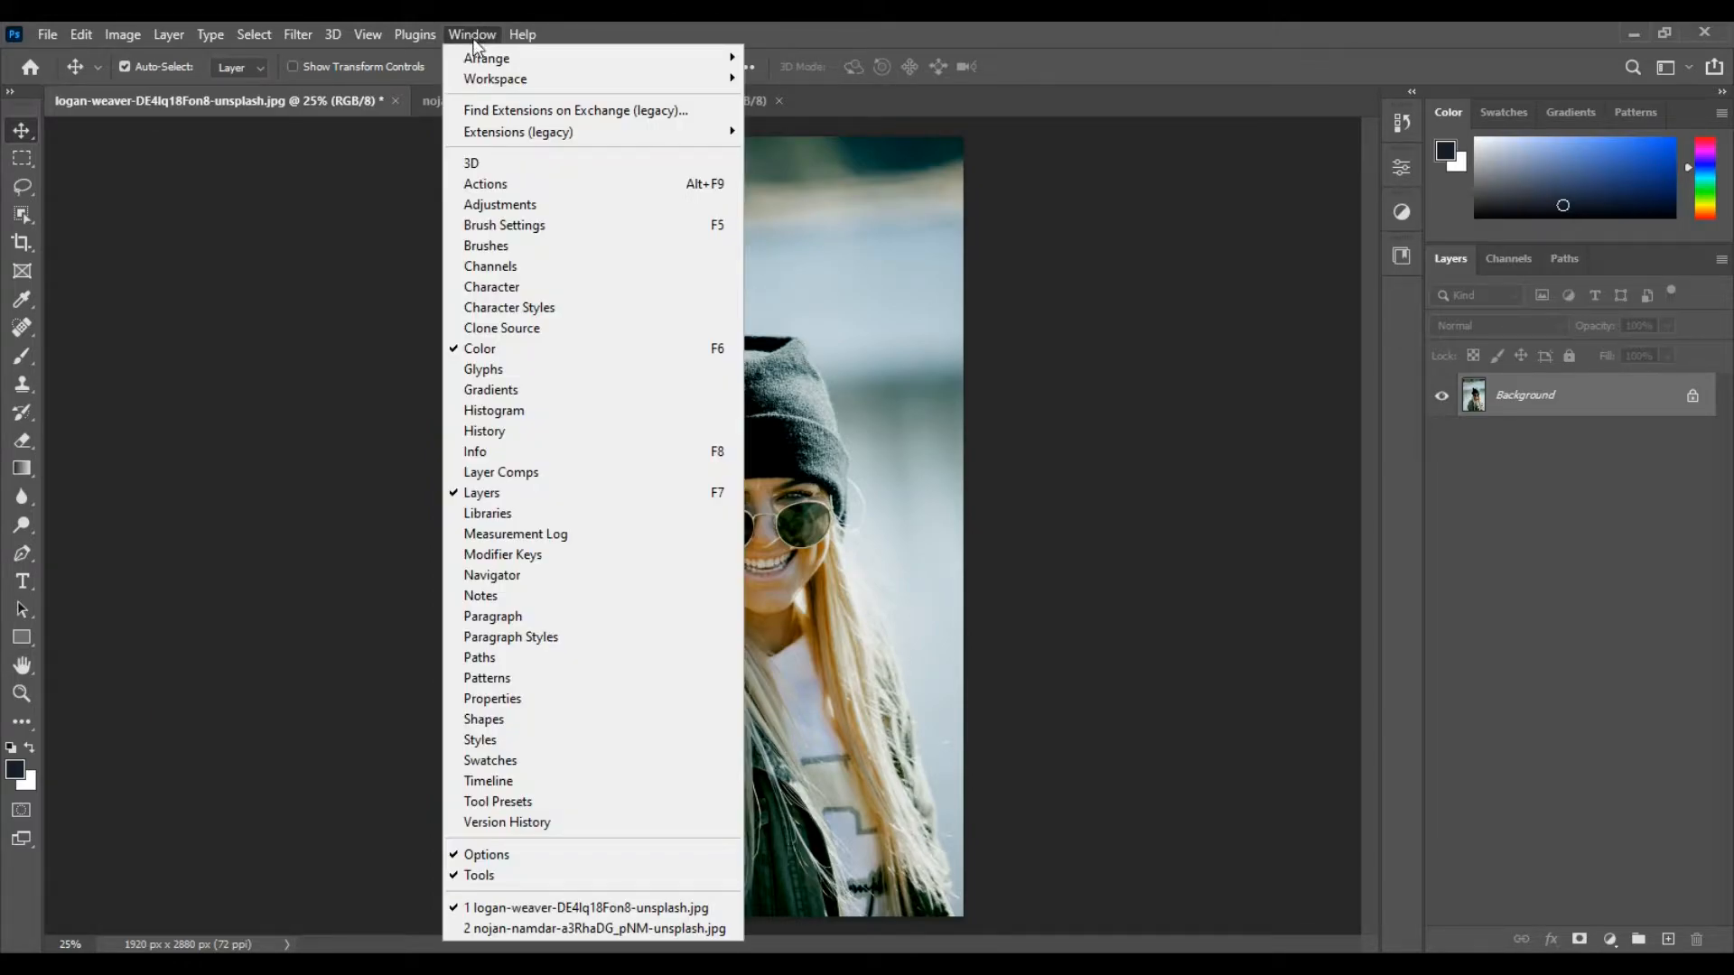
{"action": "mouse_move", "coordinate": [477, 58]}
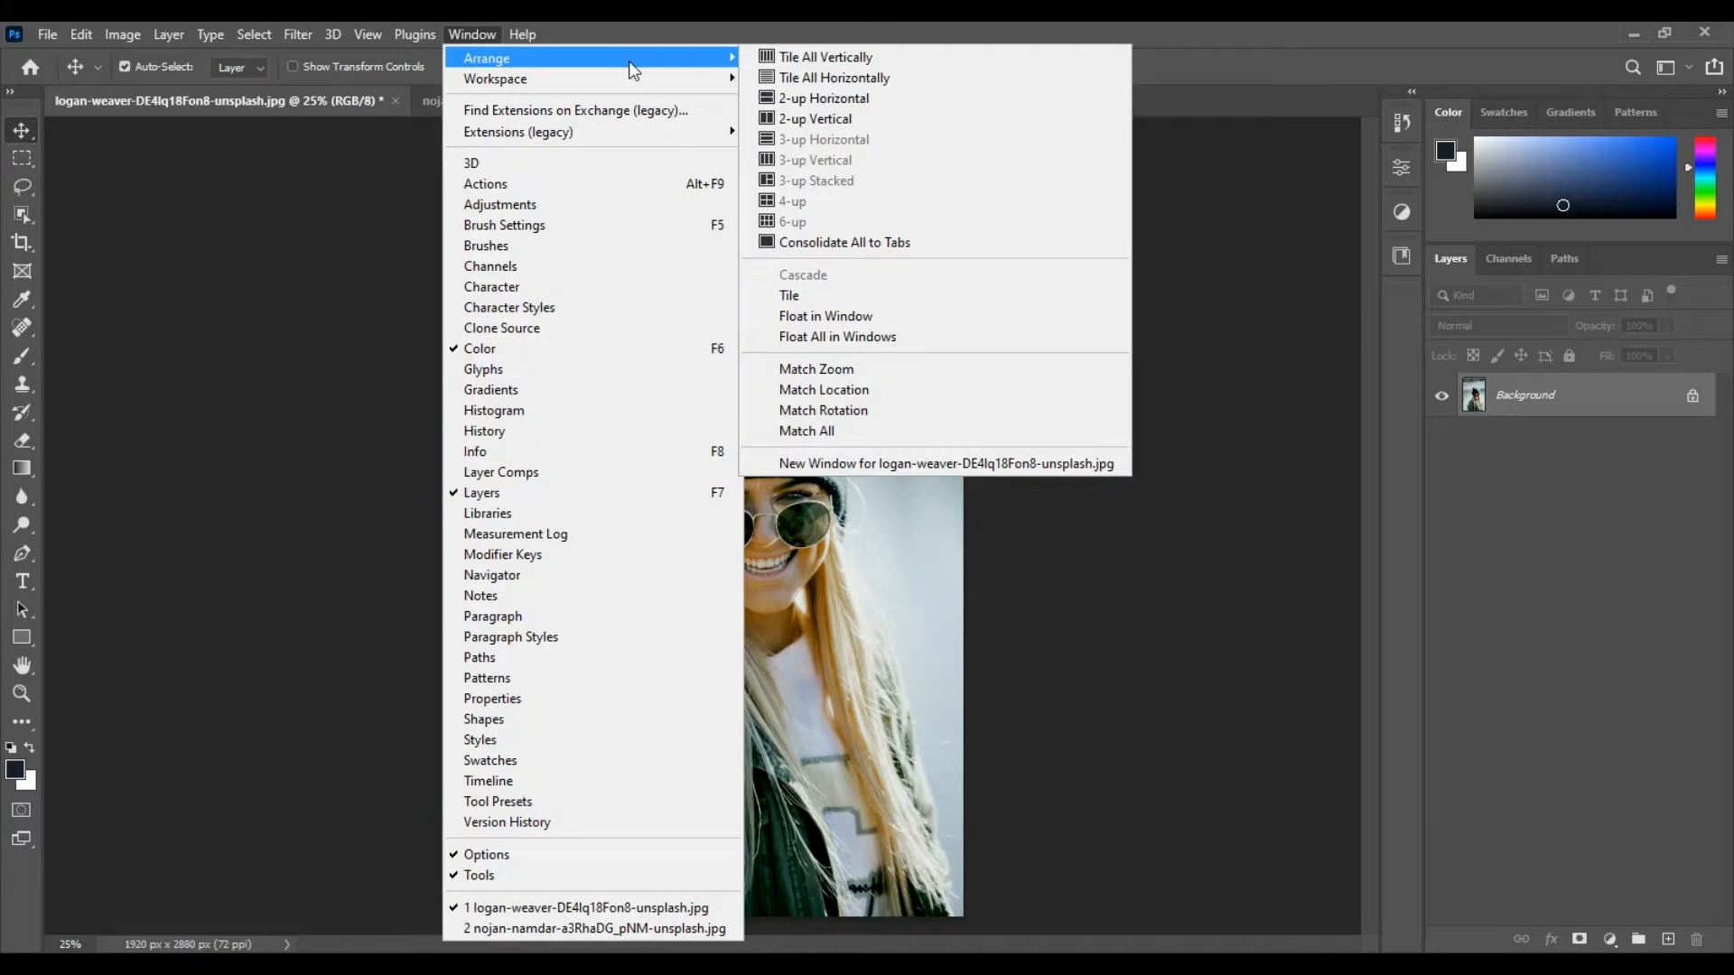
{"action": "left_click", "coordinate": [889, 97]}
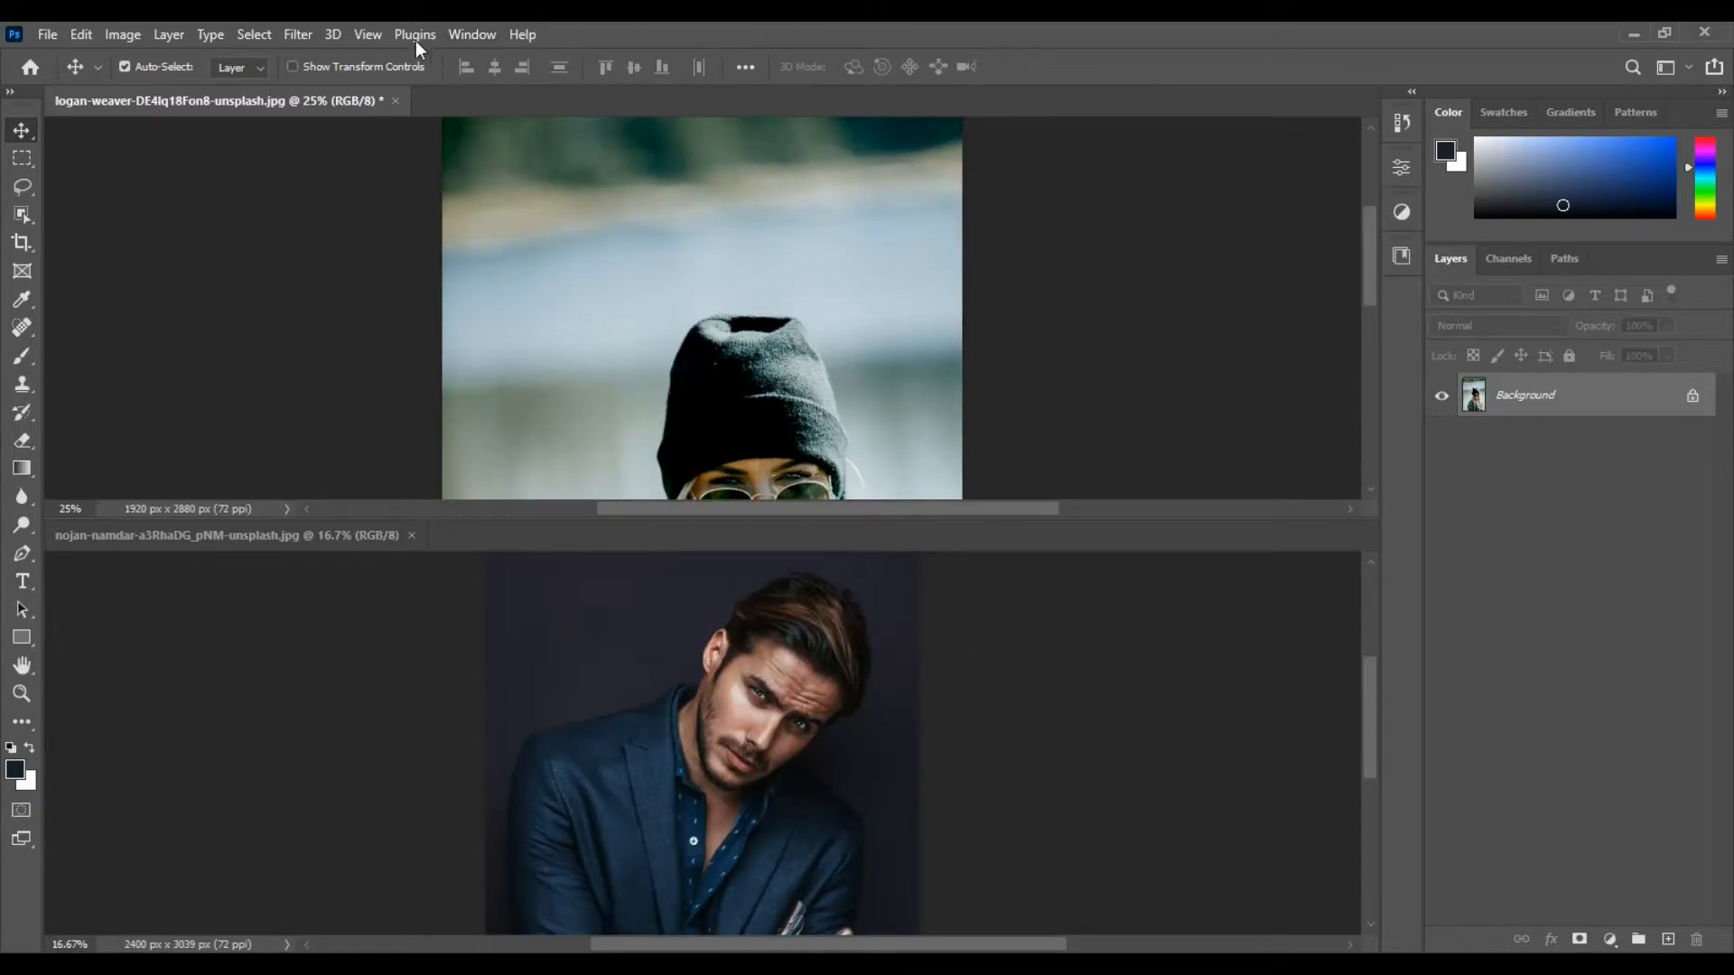
- Arrange the two open portraits side by side in a 2-up Vertical layout
{"action": "left_click", "coordinate": [477, 35]}
{"action": "mouse_move", "coordinate": [506, 62]}
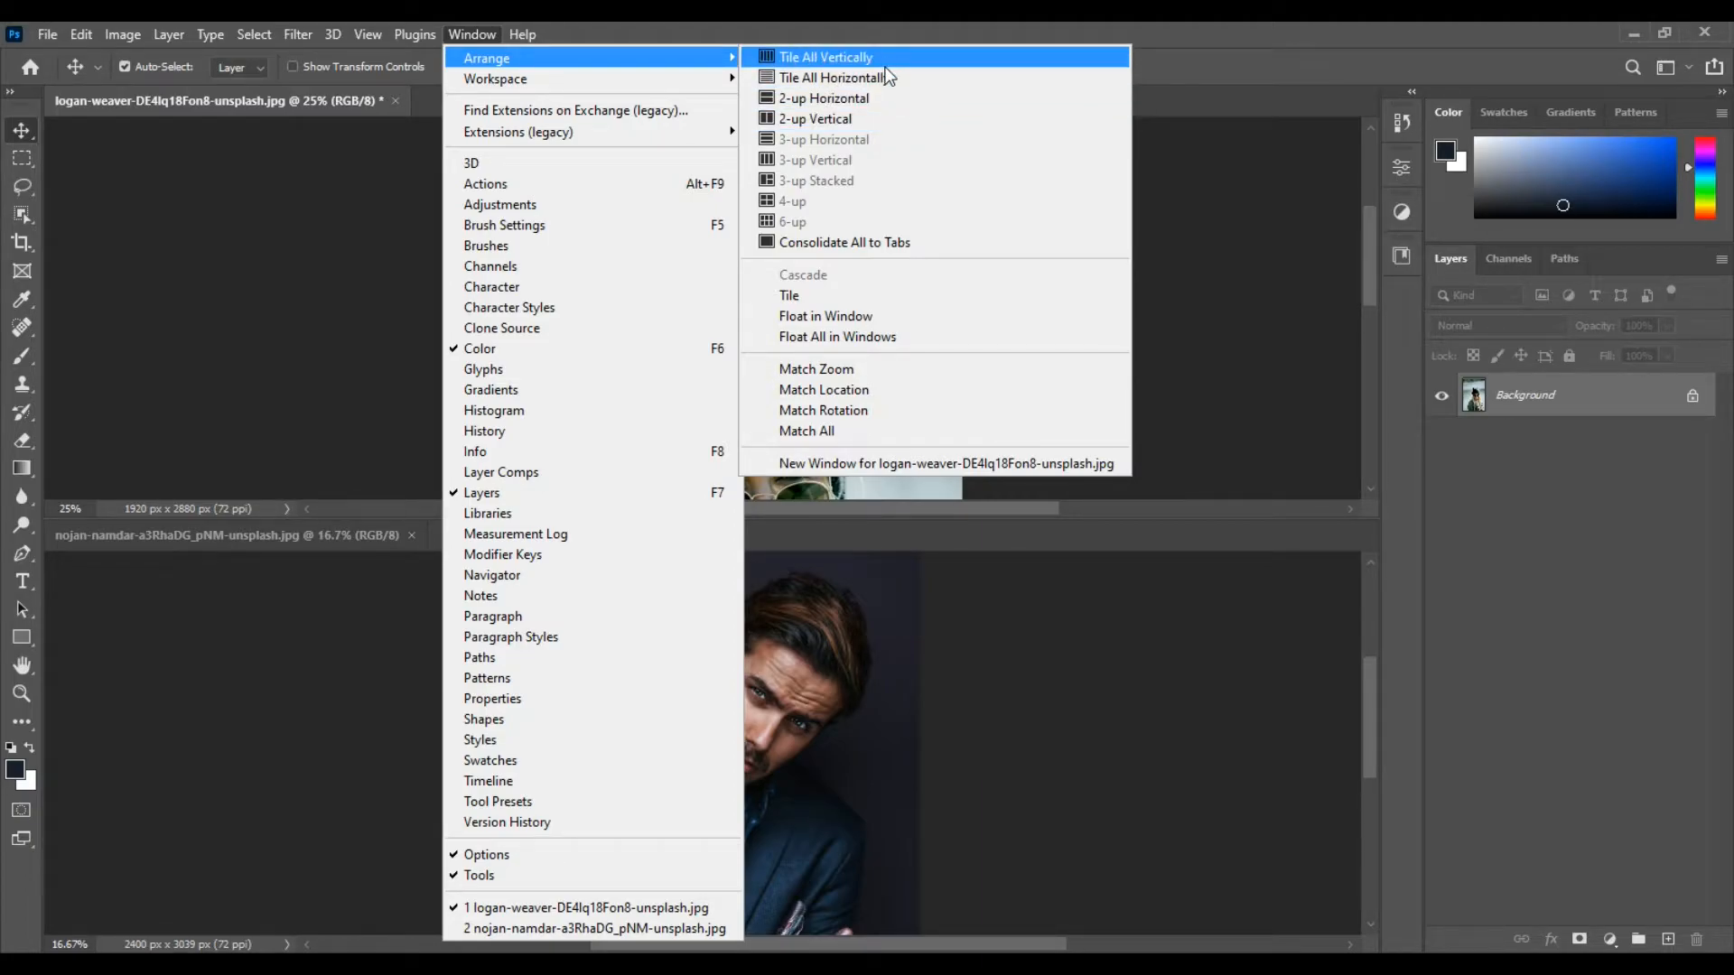
{"action": "left_click", "coordinate": [871, 118]}
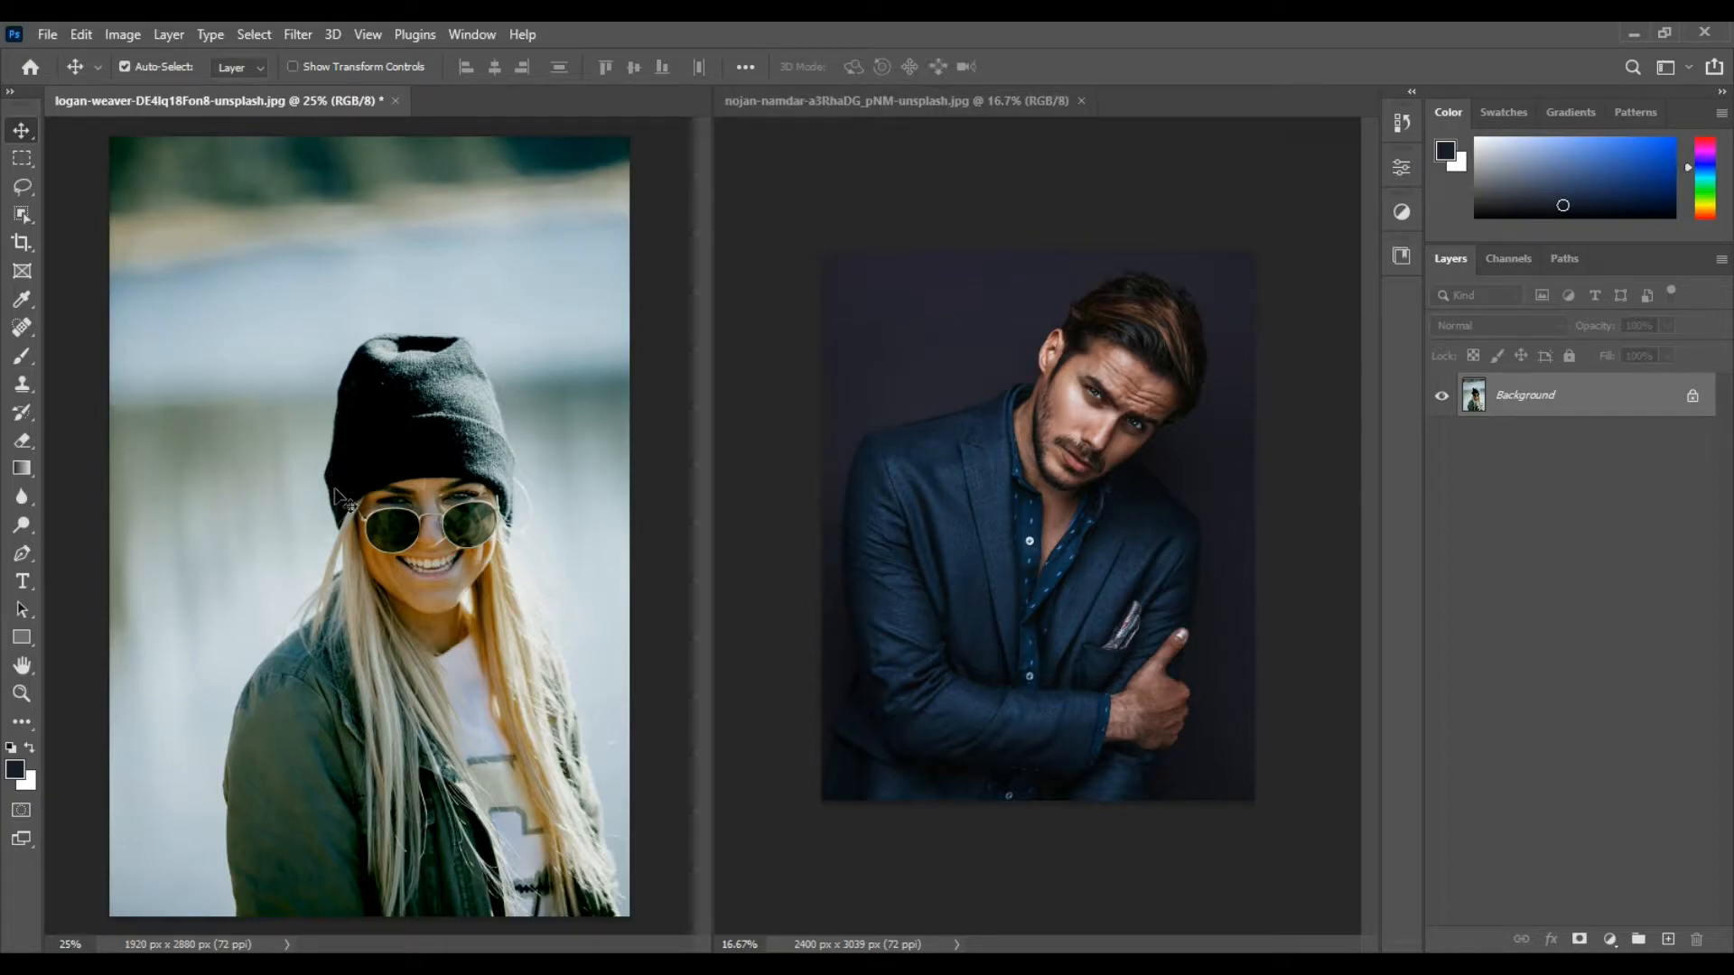
- Enlarge the woman's portrait to about 44% around her face and apply Match Zoom to both open images
{"action": "scroll", "coordinate": [412, 535], "scroll_direction": "up", "scroll_amount": 2}
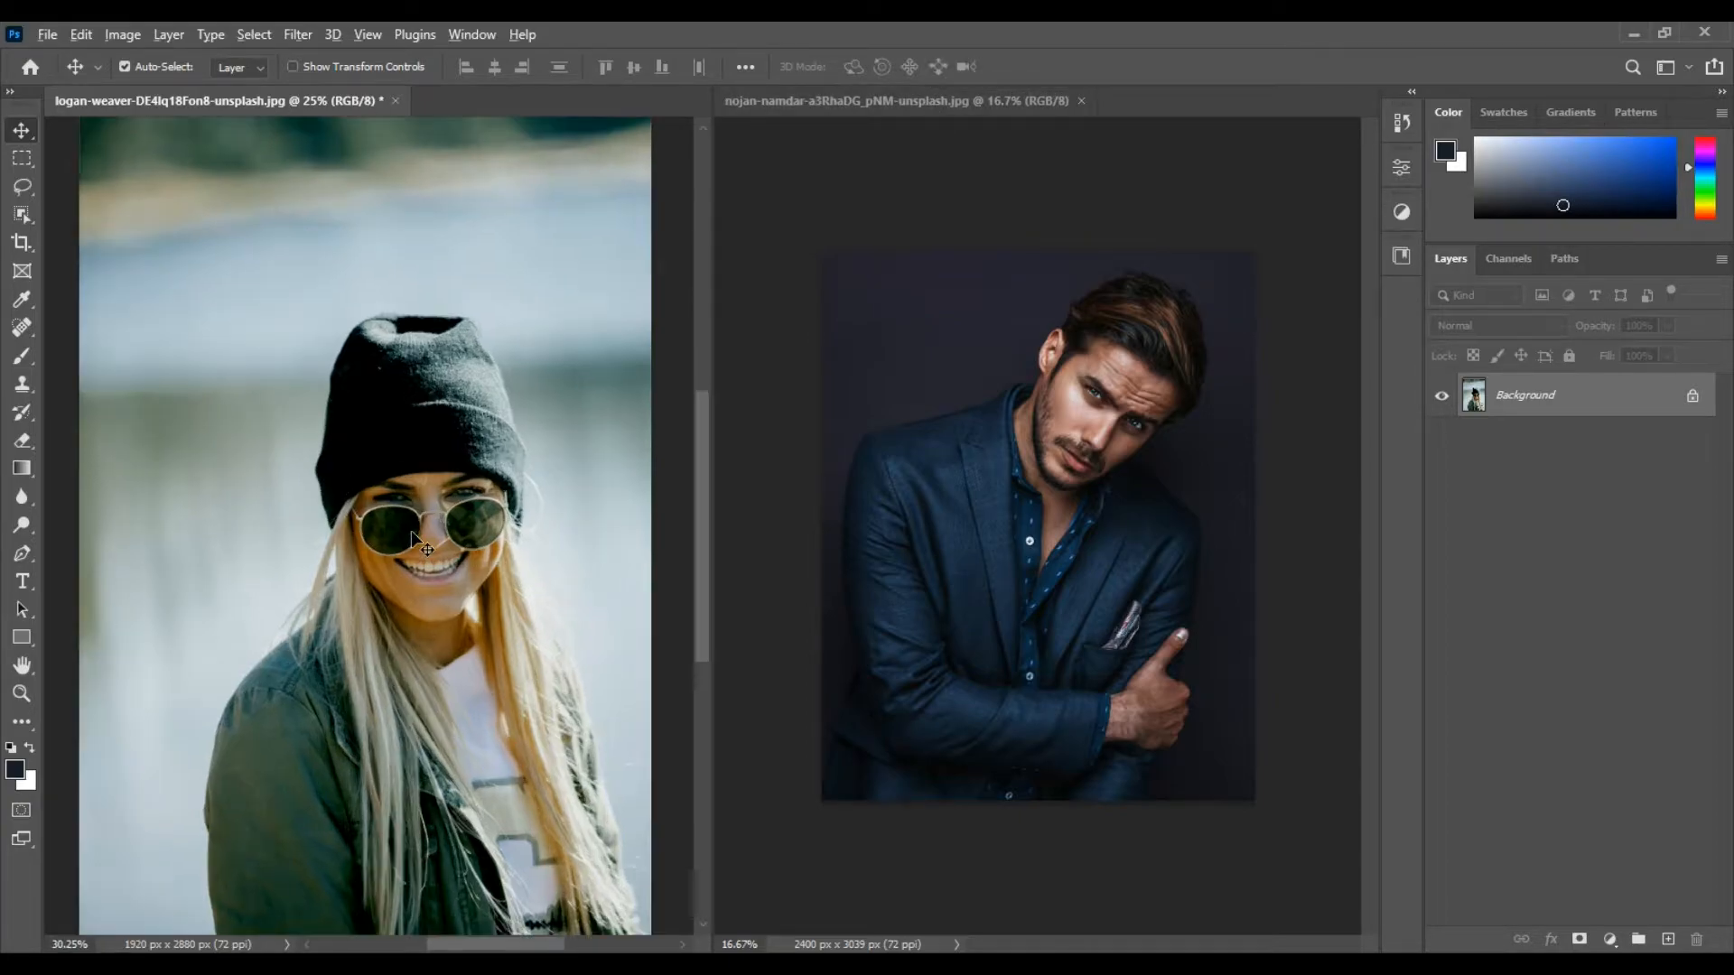
{"action": "scroll", "coordinate": [411, 536], "scroll_direction": "up", "scroll_amount": 2}
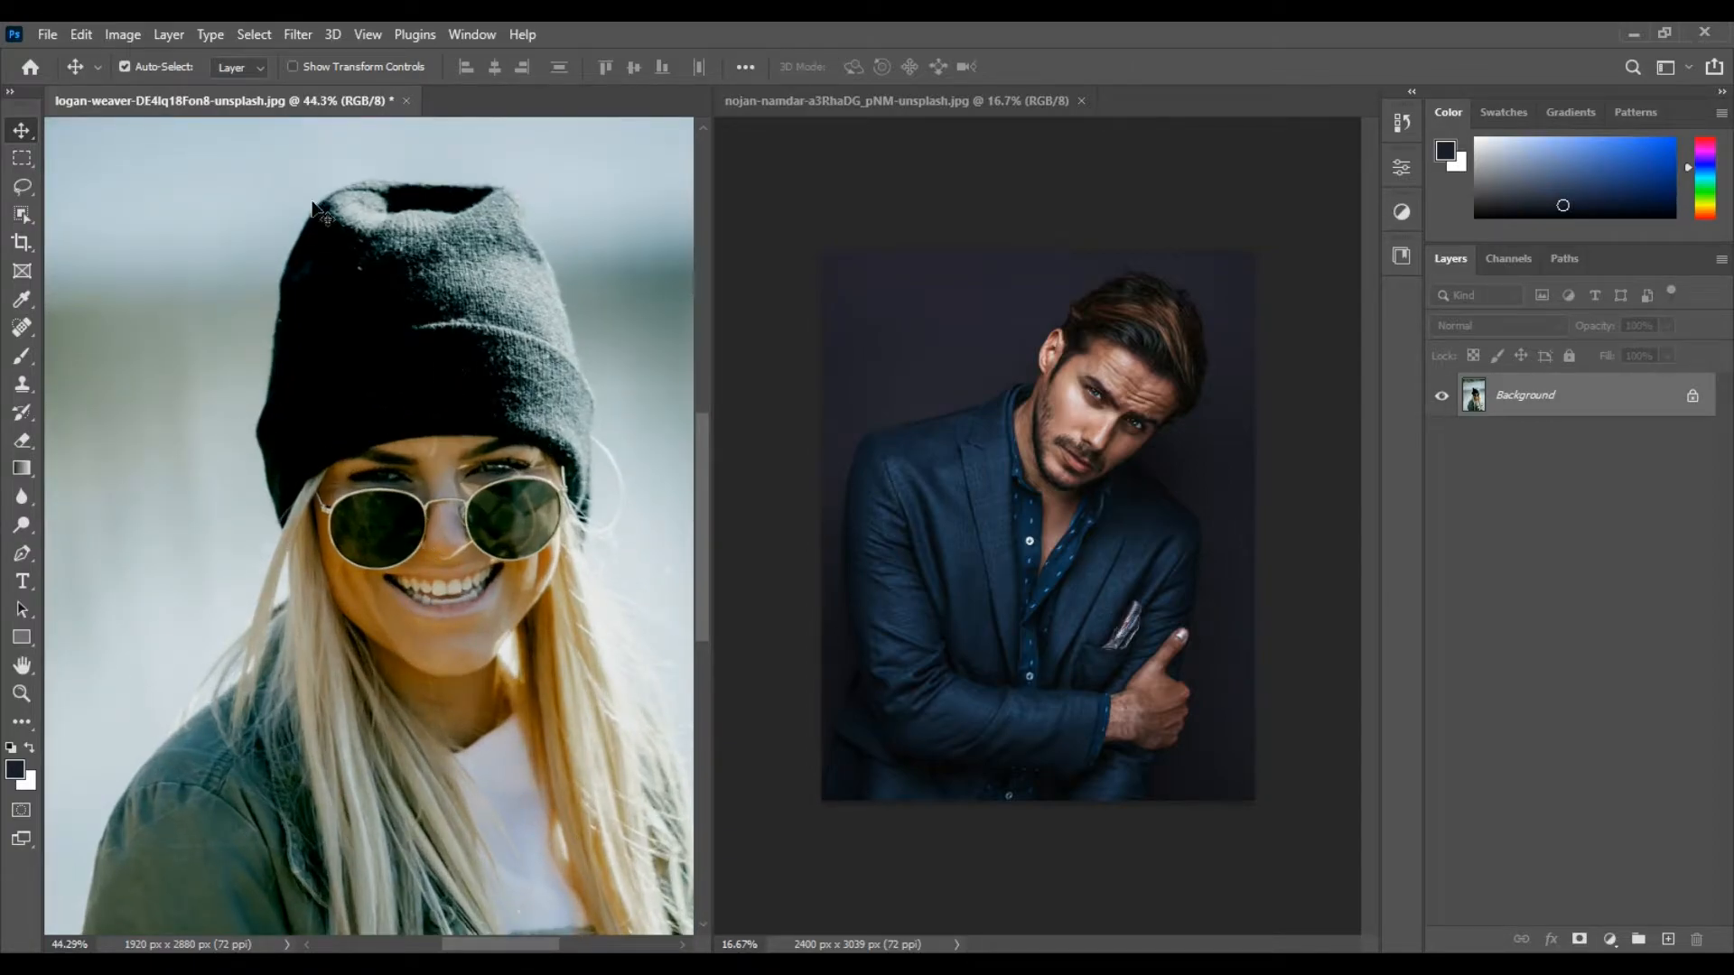
{"action": "left_click", "coordinate": [460, 33]}
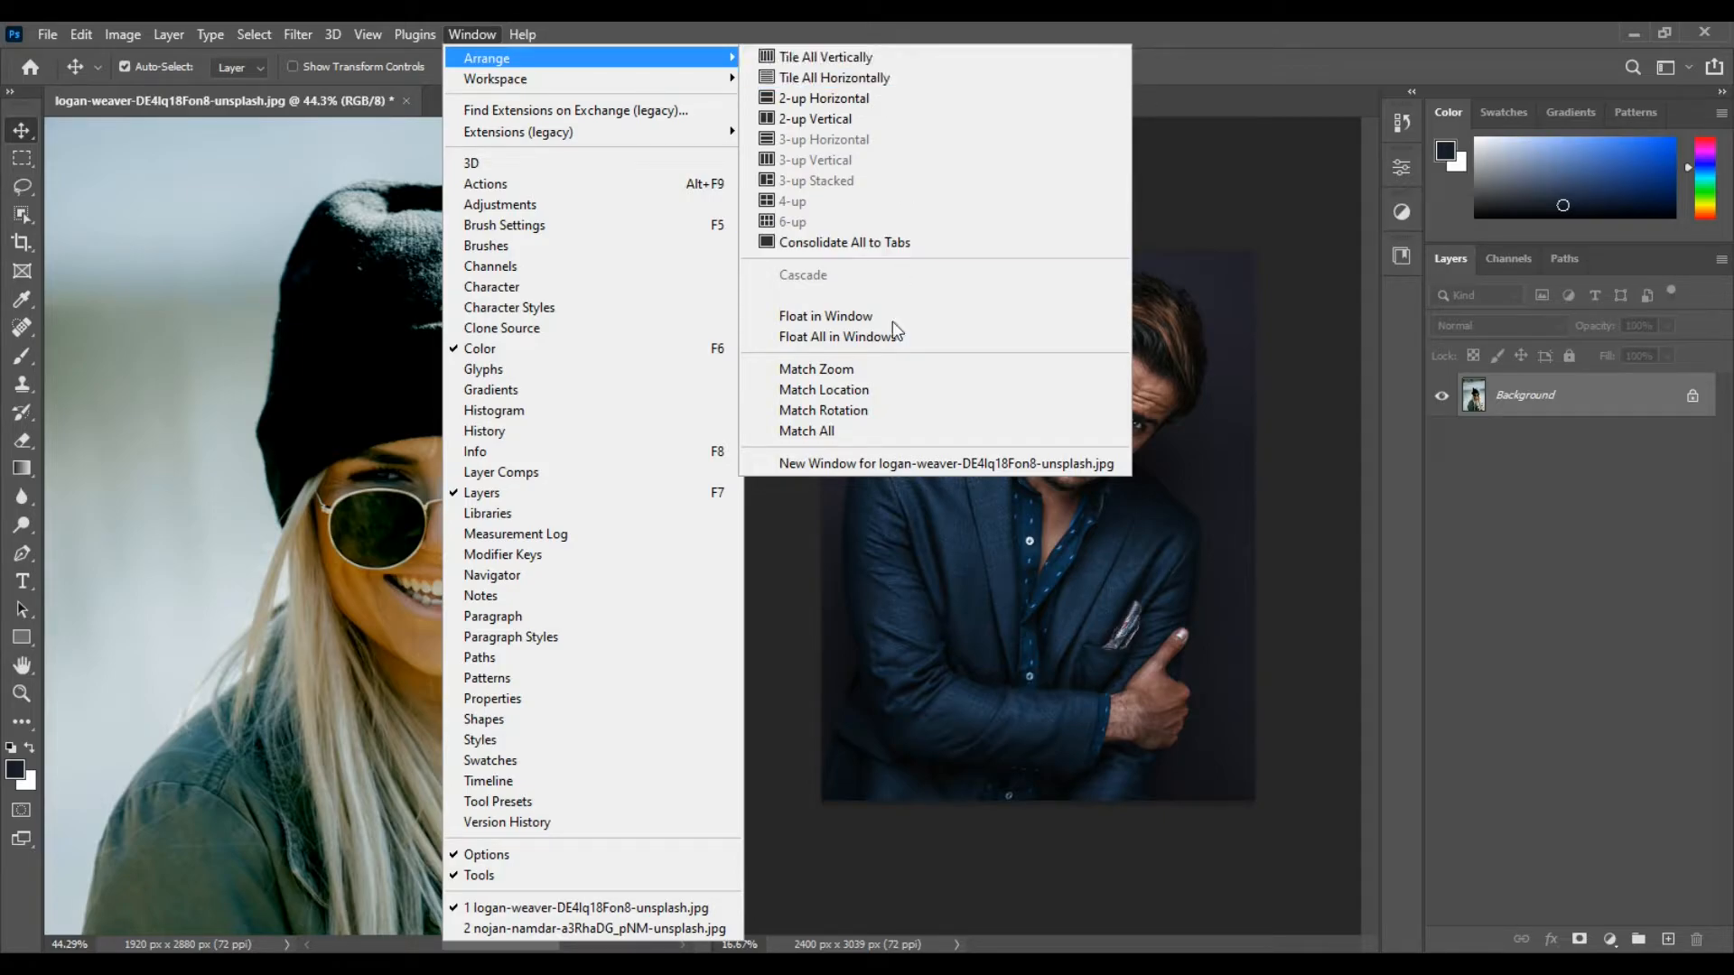
{"action": "left_click", "coordinate": [881, 370]}
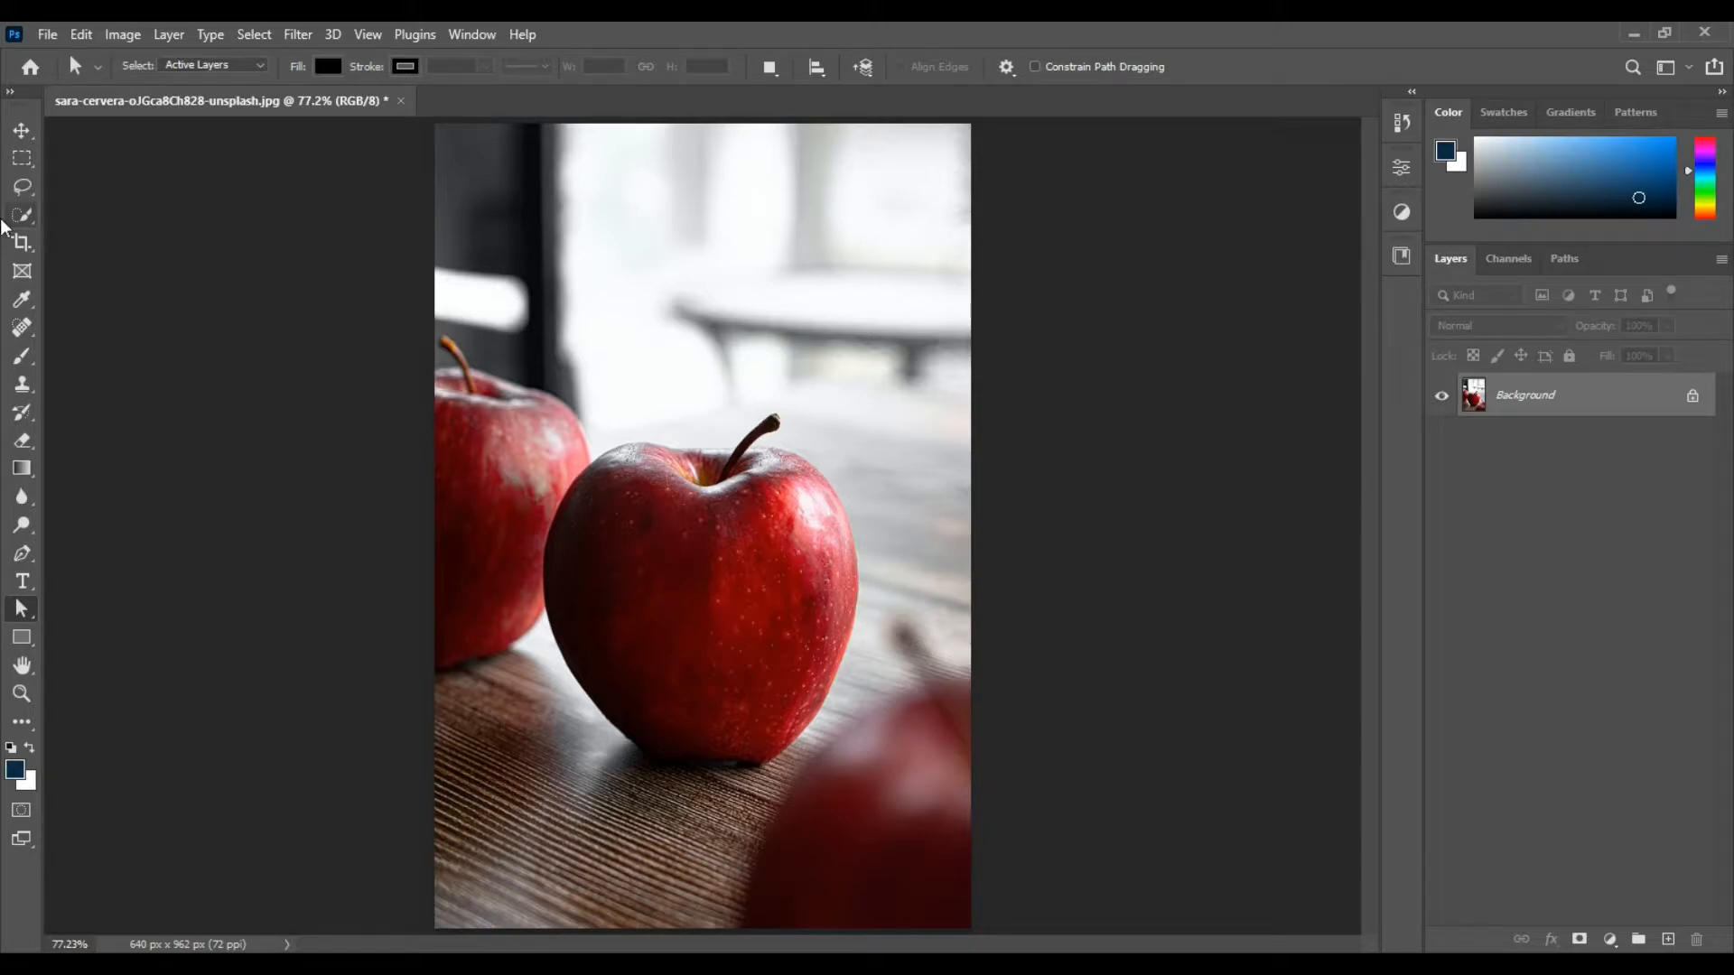
- Select the central apple with the Quick Selection tool at brush size 73 and subtract the tabletop area beneath it
{"action": "left_click", "coordinate": [20, 218]}
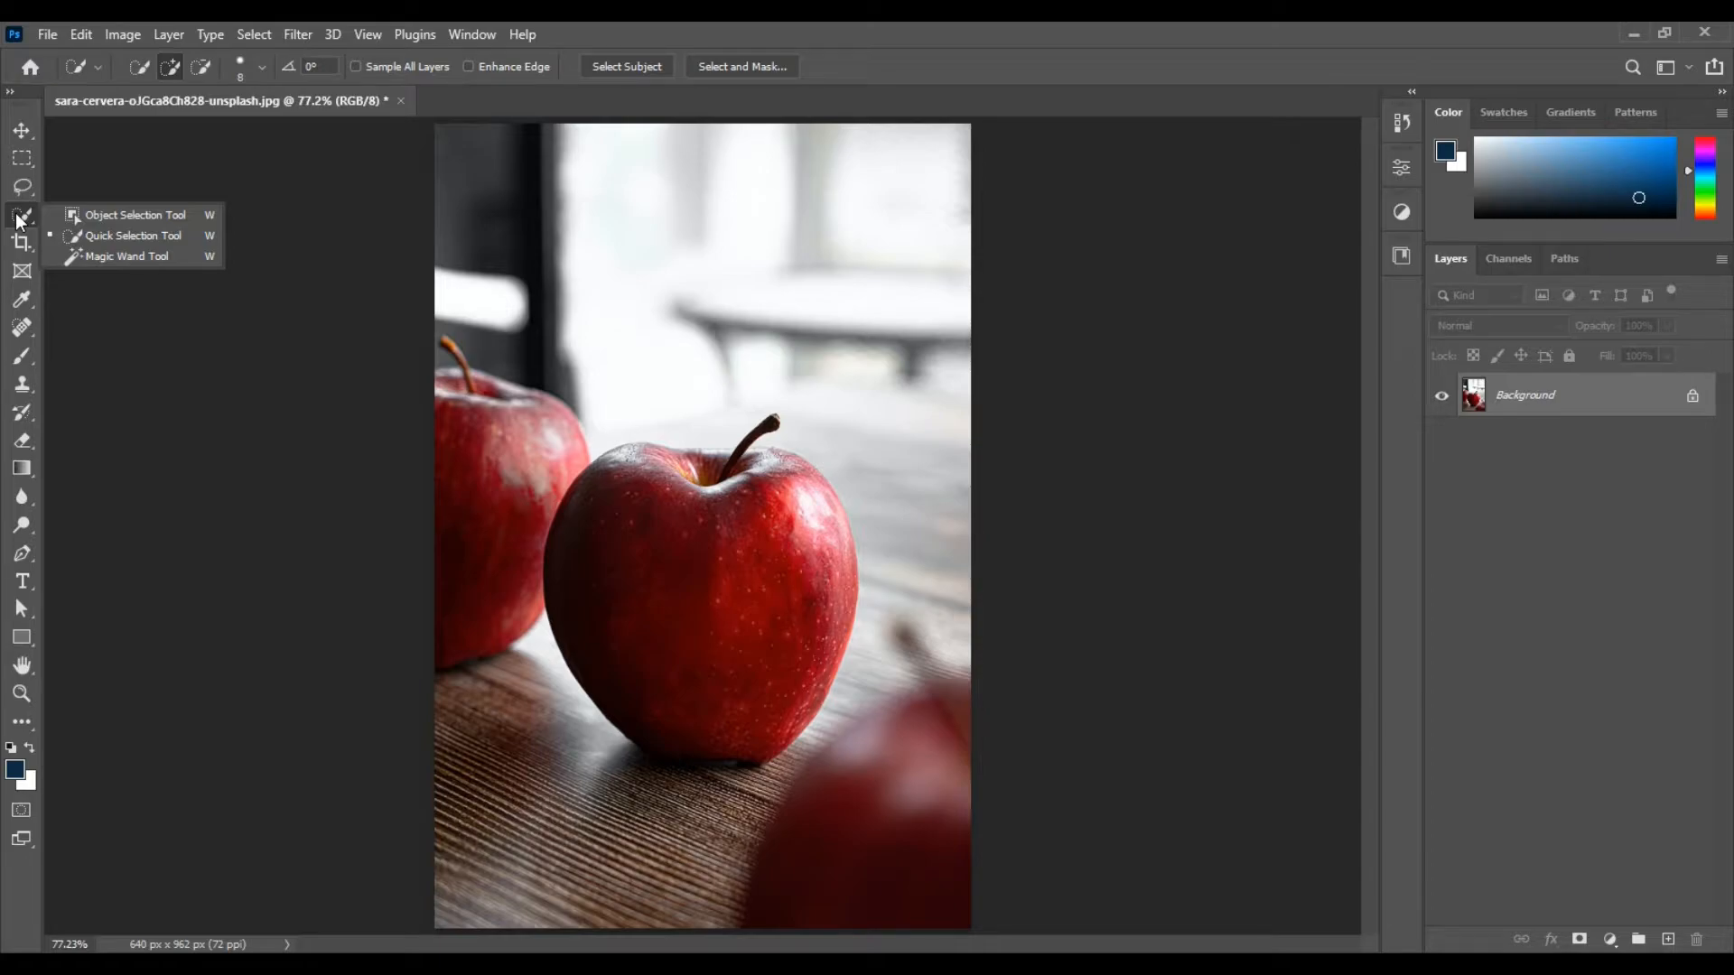
{"action": "left_click", "coordinate": [151, 239]}
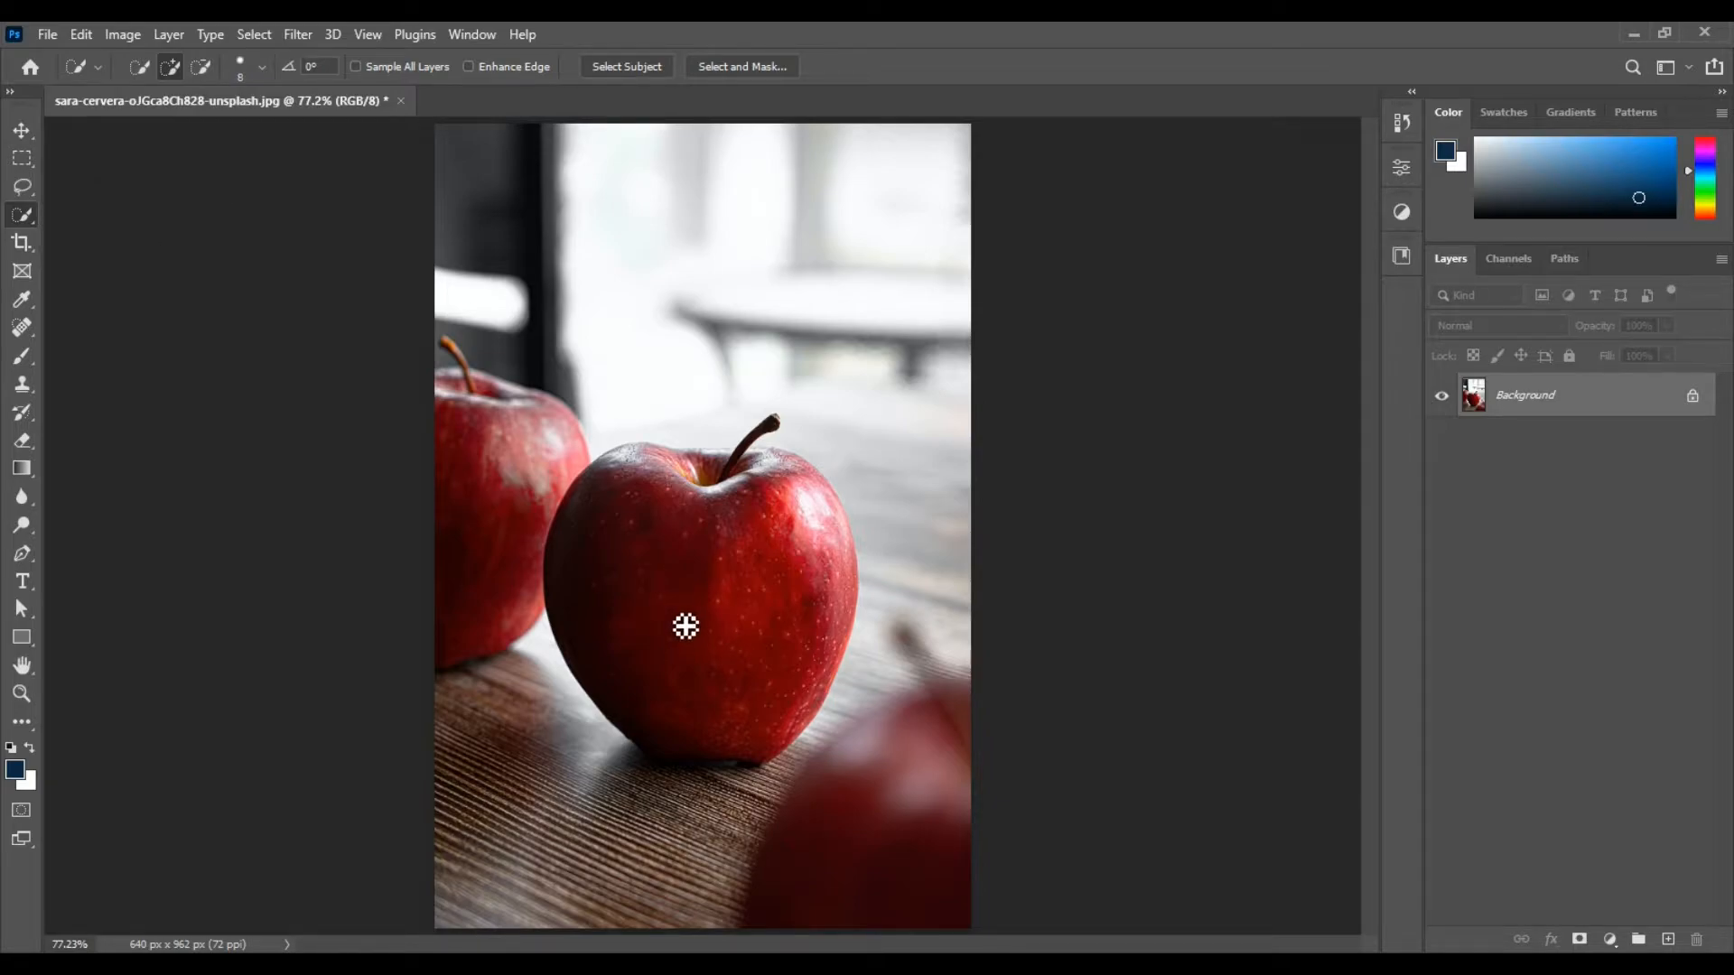
{"action": "right_click", "coordinate": [685, 623], "text": "alt"}
{"action": "left_click", "coordinate": [647, 589]}
{"action": "mouse_move", "coordinate": [647, 589]}
{"action": "left_mouse_down"}
{"action": "mouse_move", "coordinate": [644, 498]}
{"action": "mouse_move", "coordinate": [670, 474]}
{"action": "mouse_move", "coordinate": [763, 471]}
{"action": "mouse_move", "coordinate": [721, 466]}
{"action": "left_mouse_up"}
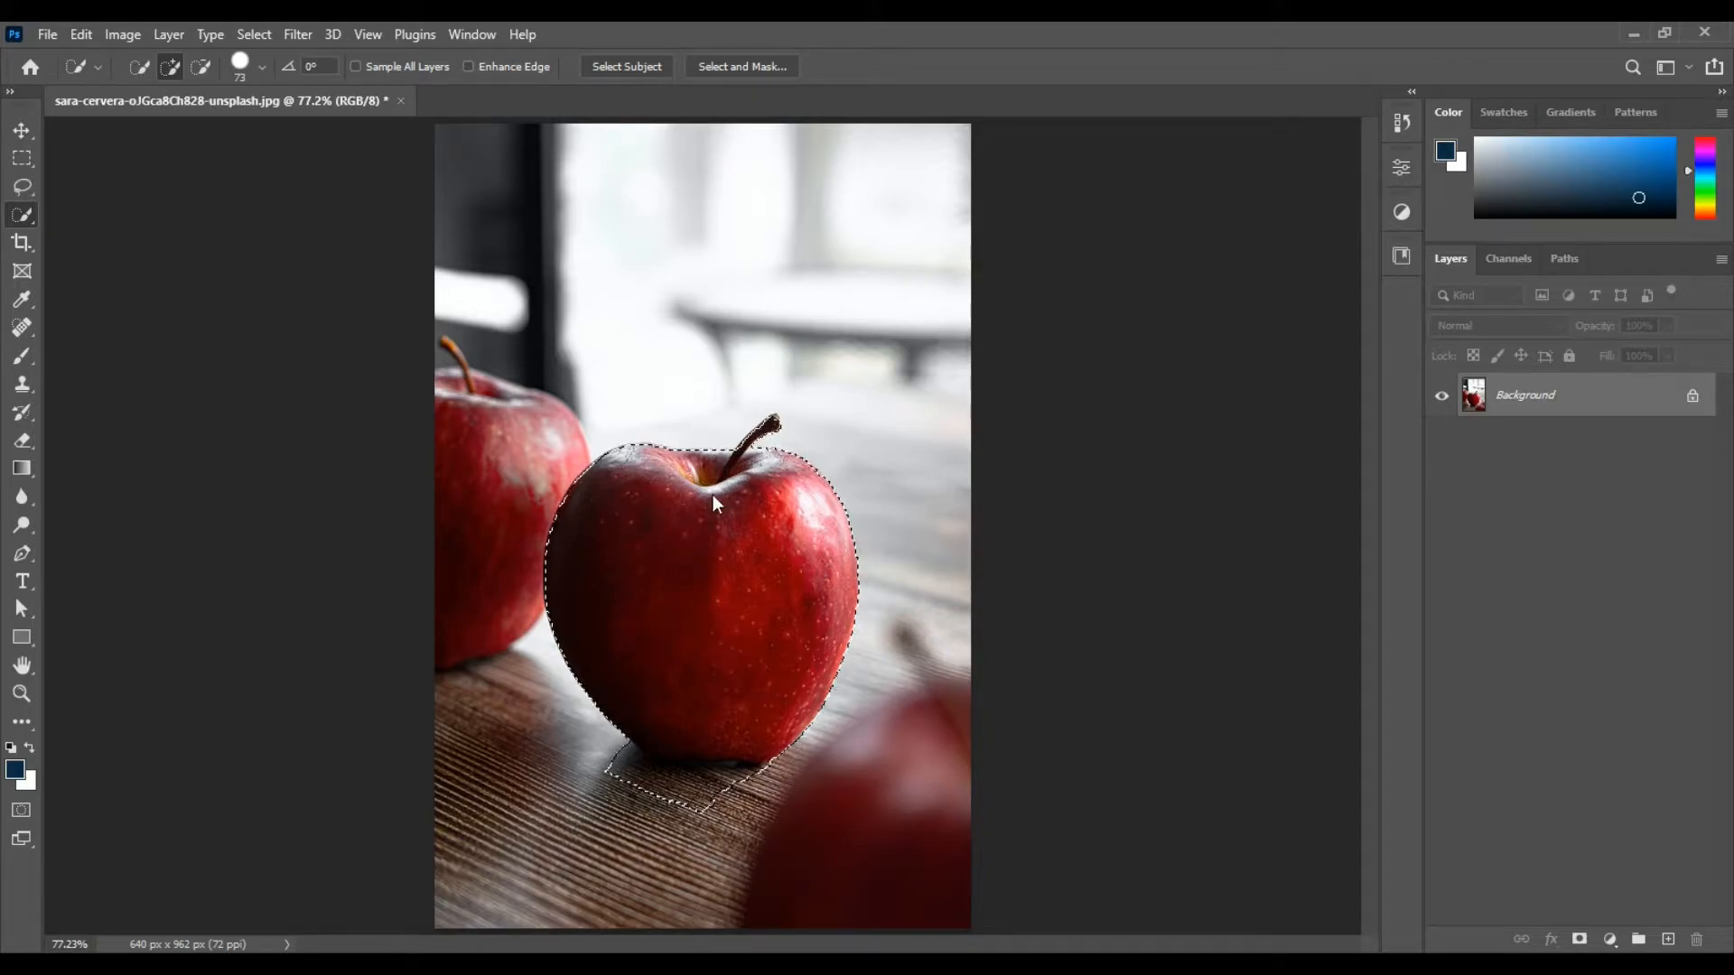
{"action": "scroll", "coordinate": [698, 732], "scroll_direction": "up", "scroll_amount": 5}
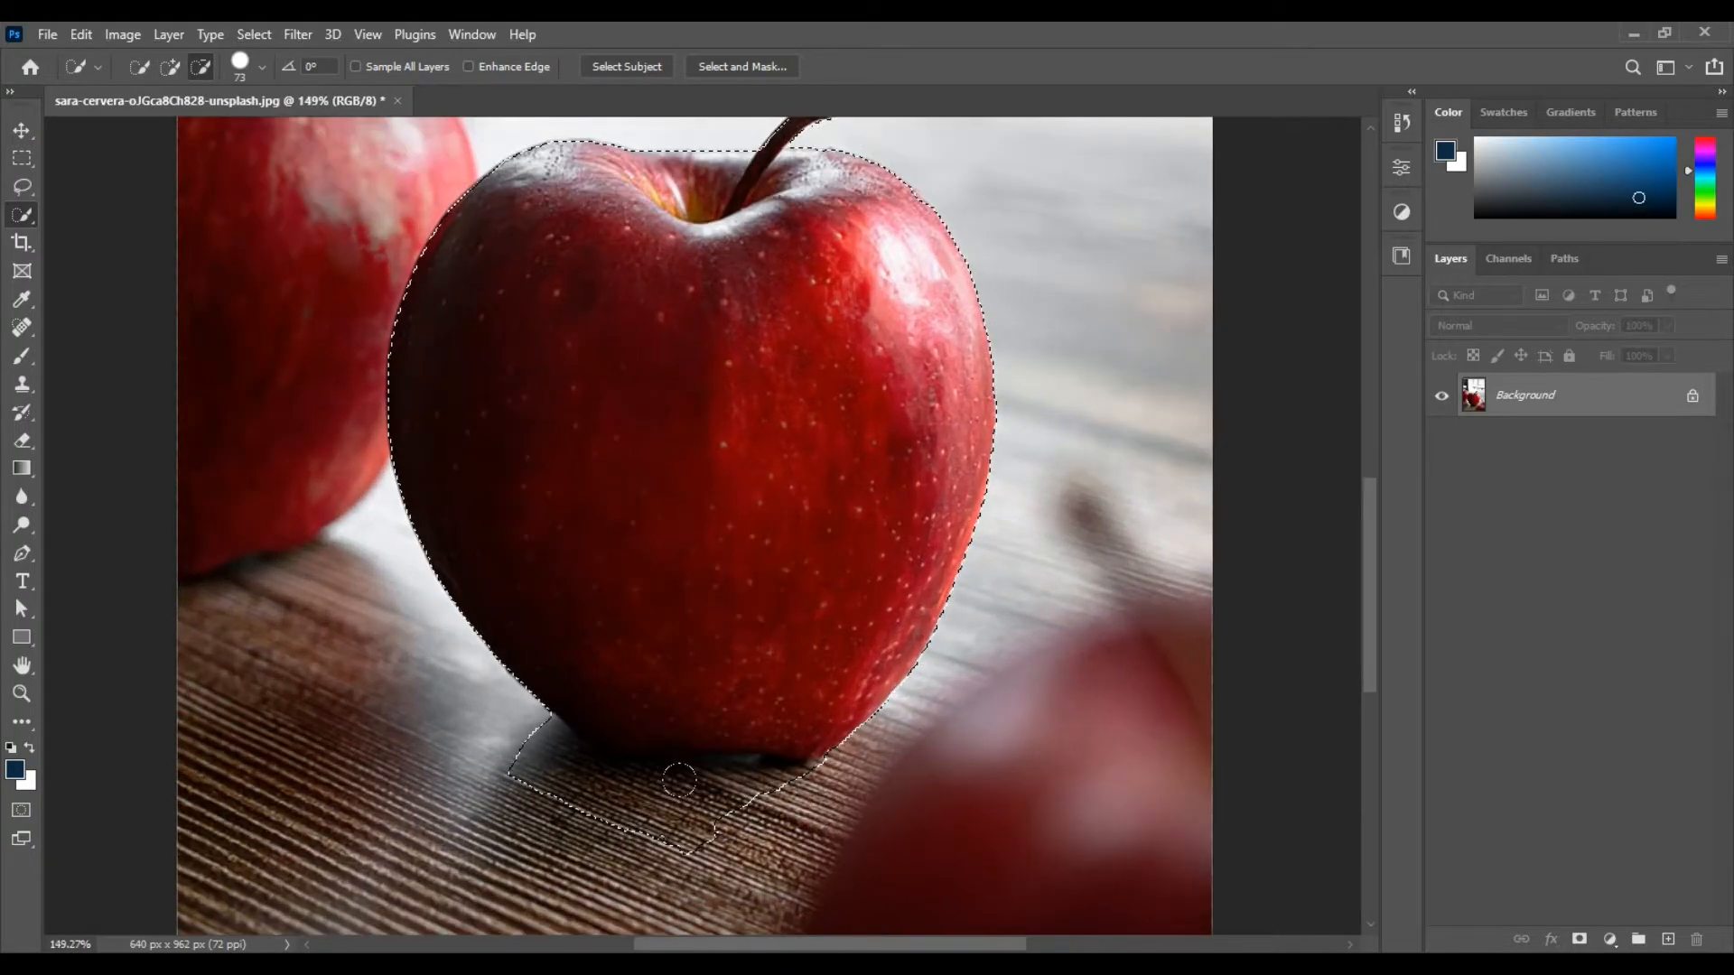
{"action": "mouse_move", "coordinate": [675, 828]}
{"action": "left_mouse_down"}
{"action": "mouse_move", "coordinate": [569, 816]}
{"action": "mouse_move", "coordinate": [508, 785]}
{"action": "mouse_move", "coordinate": [455, 716]}
{"action": "mouse_move", "coordinate": [546, 771]}
{"action": "mouse_move", "coordinate": [719, 781]}
{"action": "mouse_move", "coordinate": [758, 817]}
{"action": "mouse_move", "coordinate": [794, 774]}
{"action": "left_mouse_up"}
- Add the apple's stem to the selection, trim the spill around it, and refine its tip with brush size 11
{"action": "scroll", "coordinate": [813, 569], "scroll_direction": "up", "scroll_amount": 3}
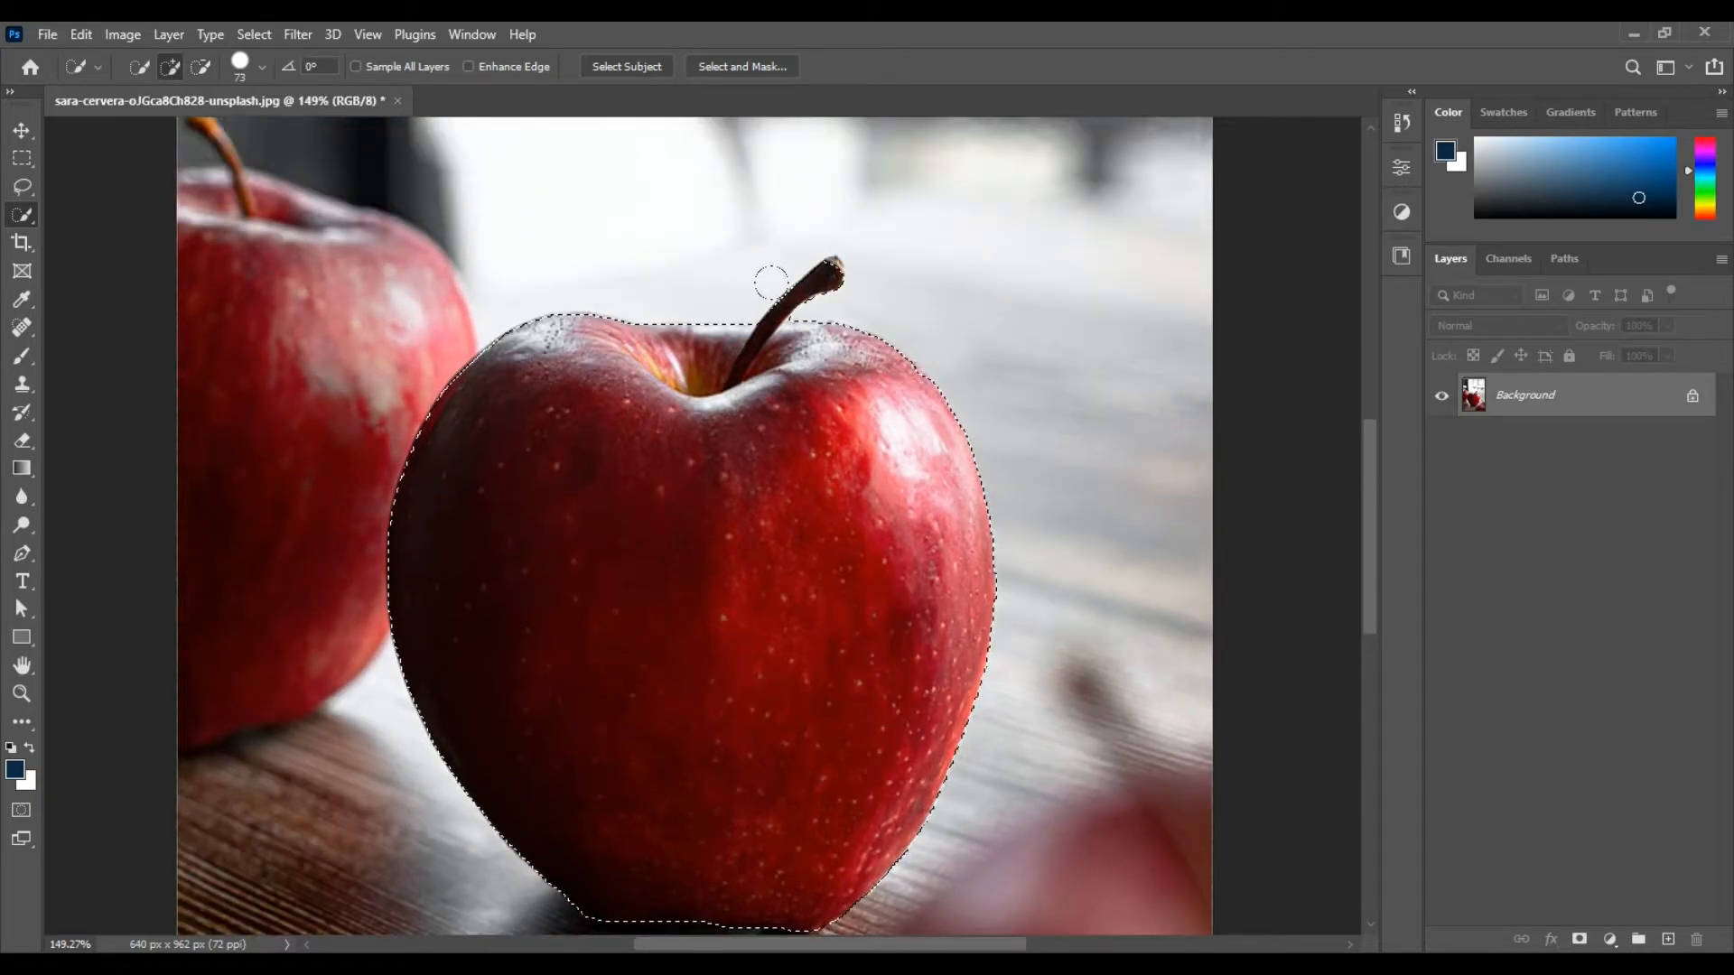
{"action": "scroll", "coordinate": [768, 271], "scroll_direction": "up", "scroll_amount": 2}
{"action": "scroll", "coordinate": [777, 321], "scroll_direction": "up", "scroll_amount": 3}
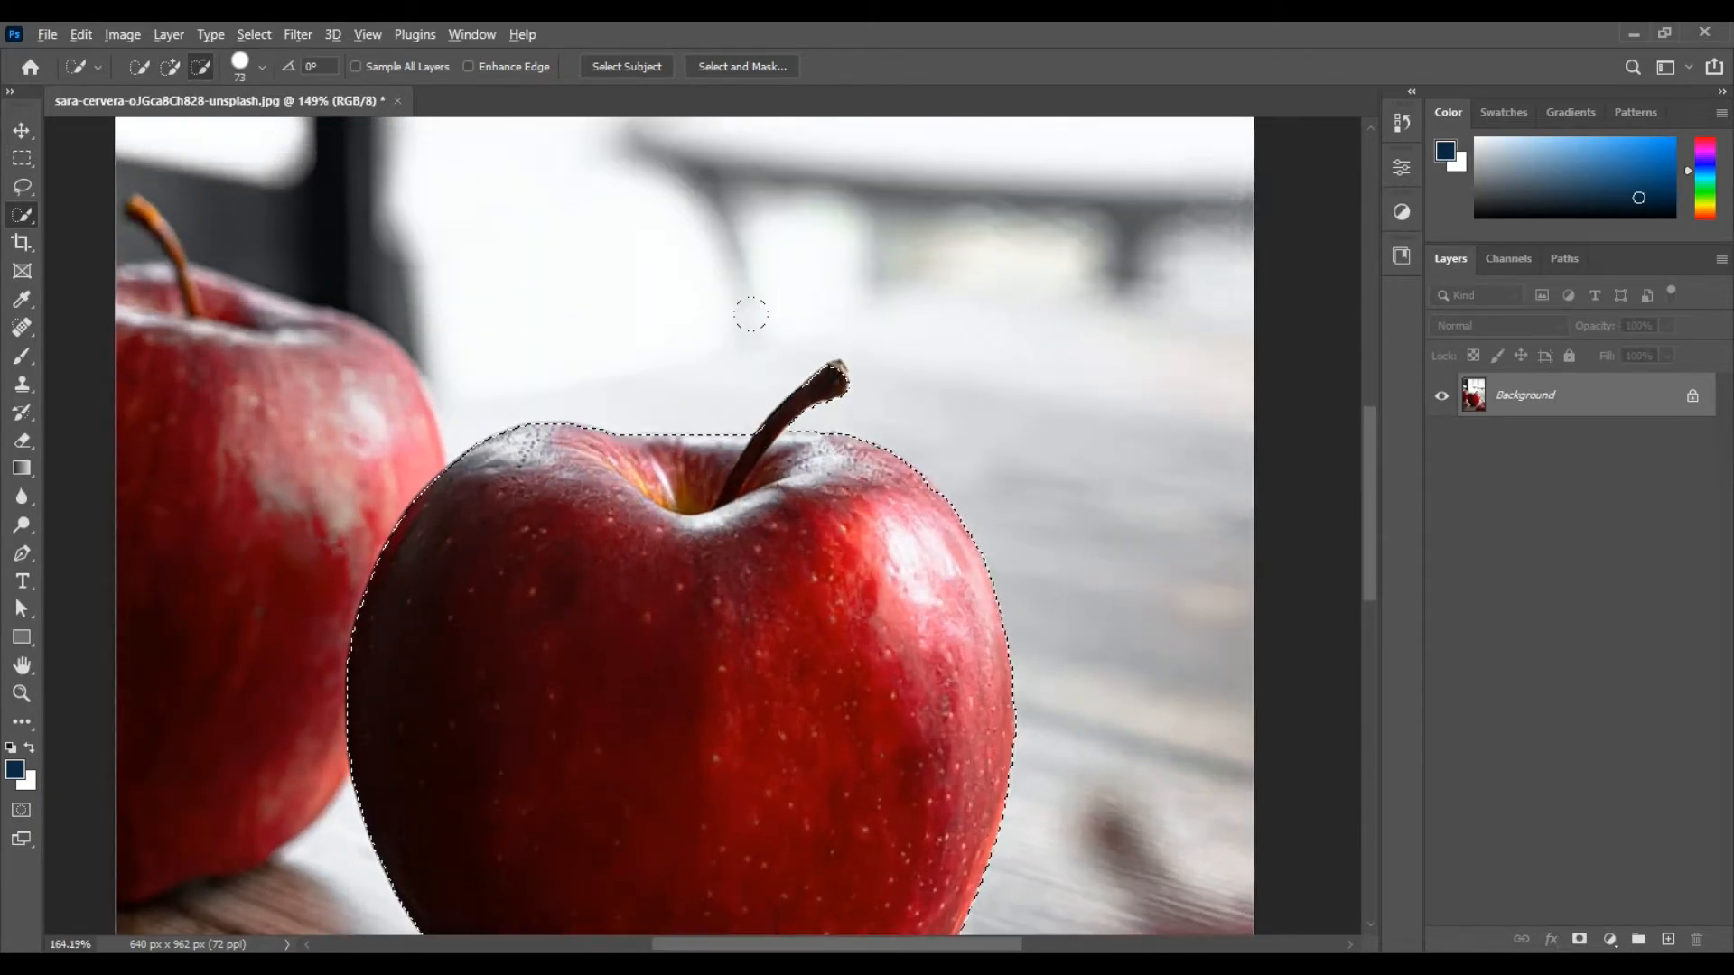
{"action": "left_click_drag", "start_coordinate": [807, 404], "coordinate": [742, 408]}
{"action": "left_click", "coordinate": [846, 380]}
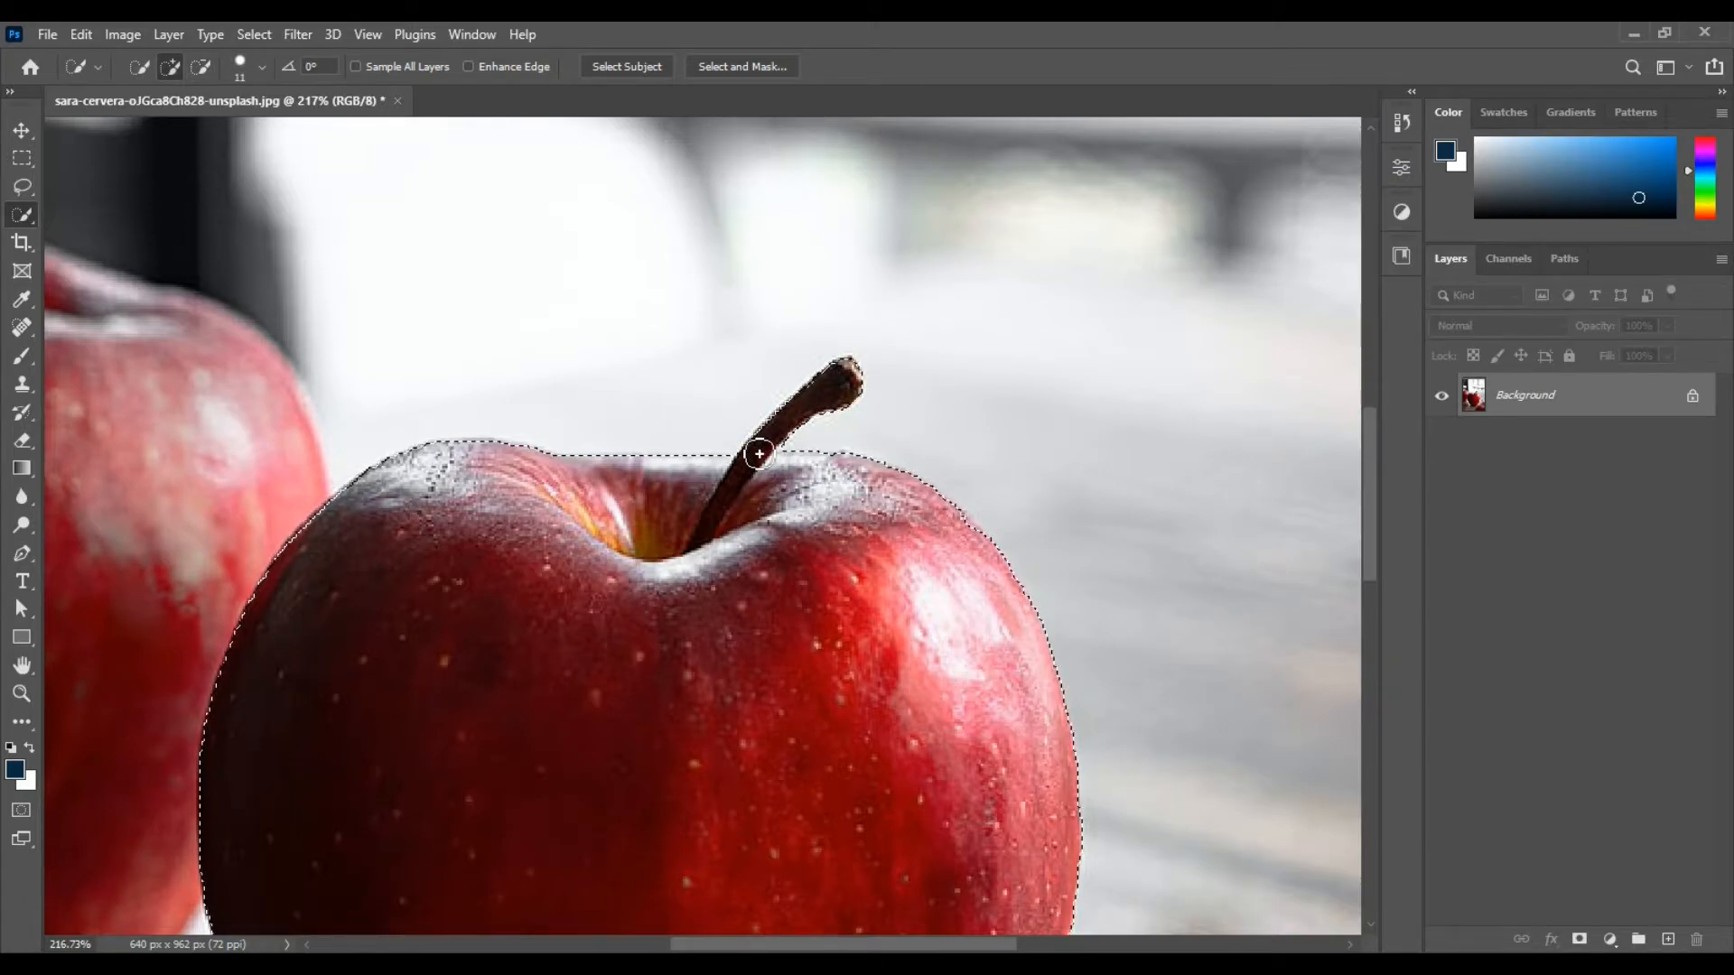
{"action": "scroll", "coordinate": [762, 460], "scroll_direction": "down", "scroll_amount": 3}
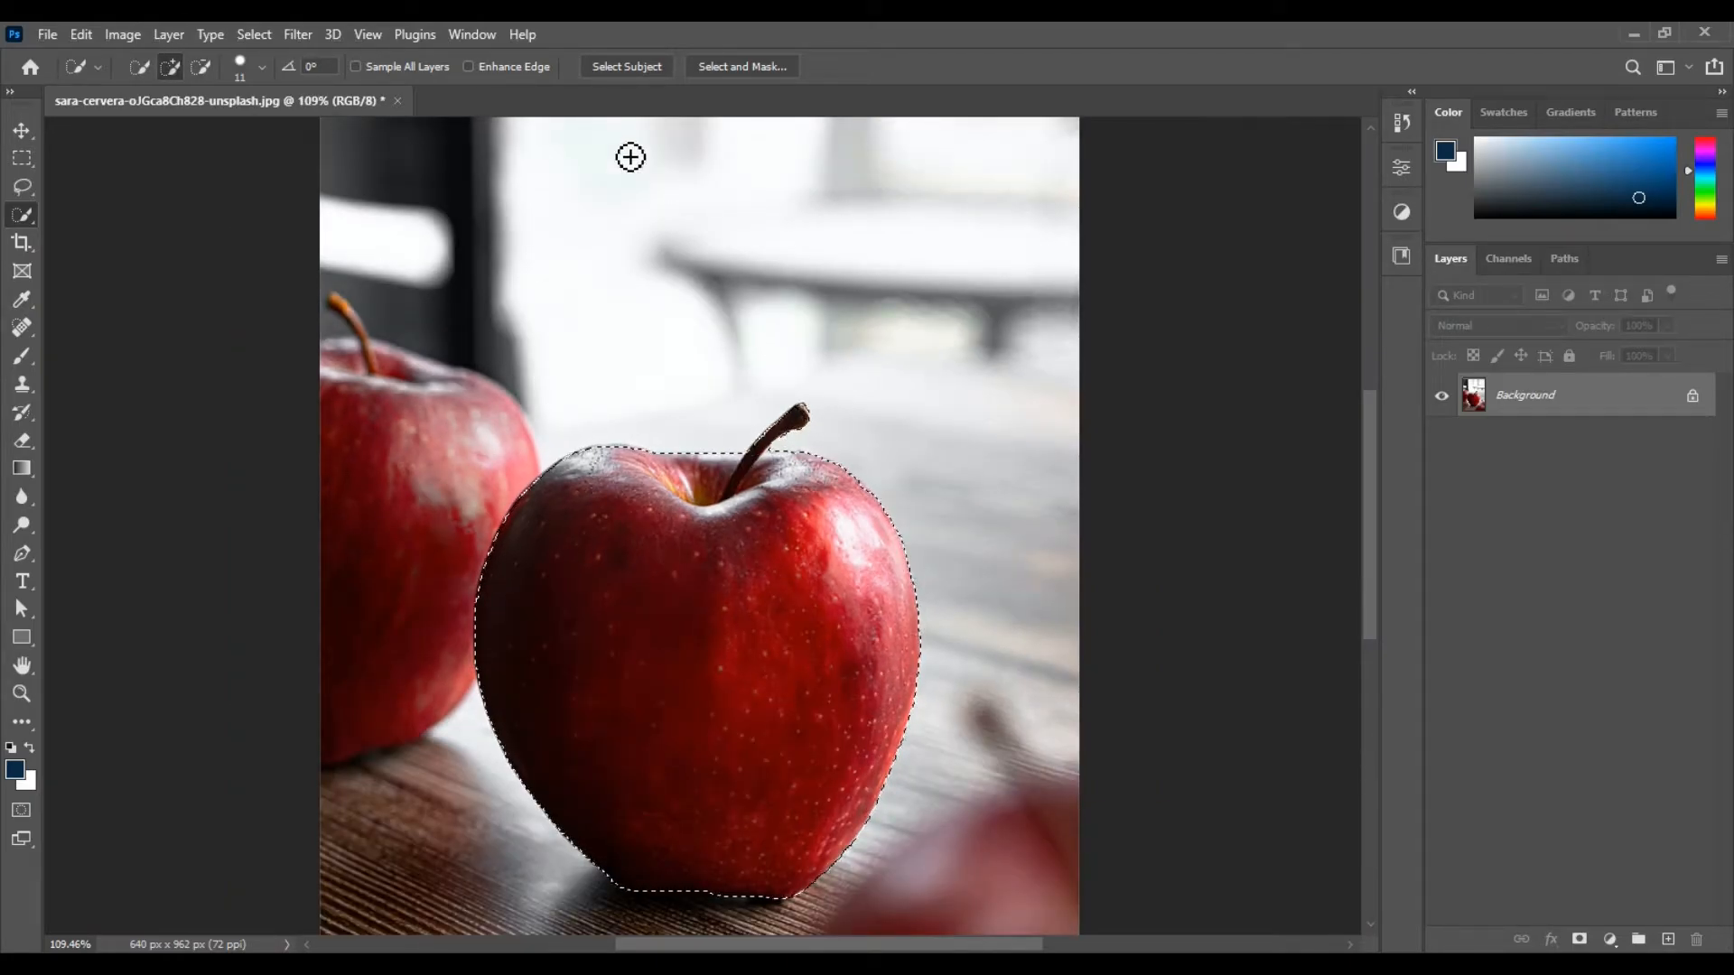
- Show the Paths panel and make a work path from the apple selection
{"action": "left_click", "coordinate": [491, 41]}
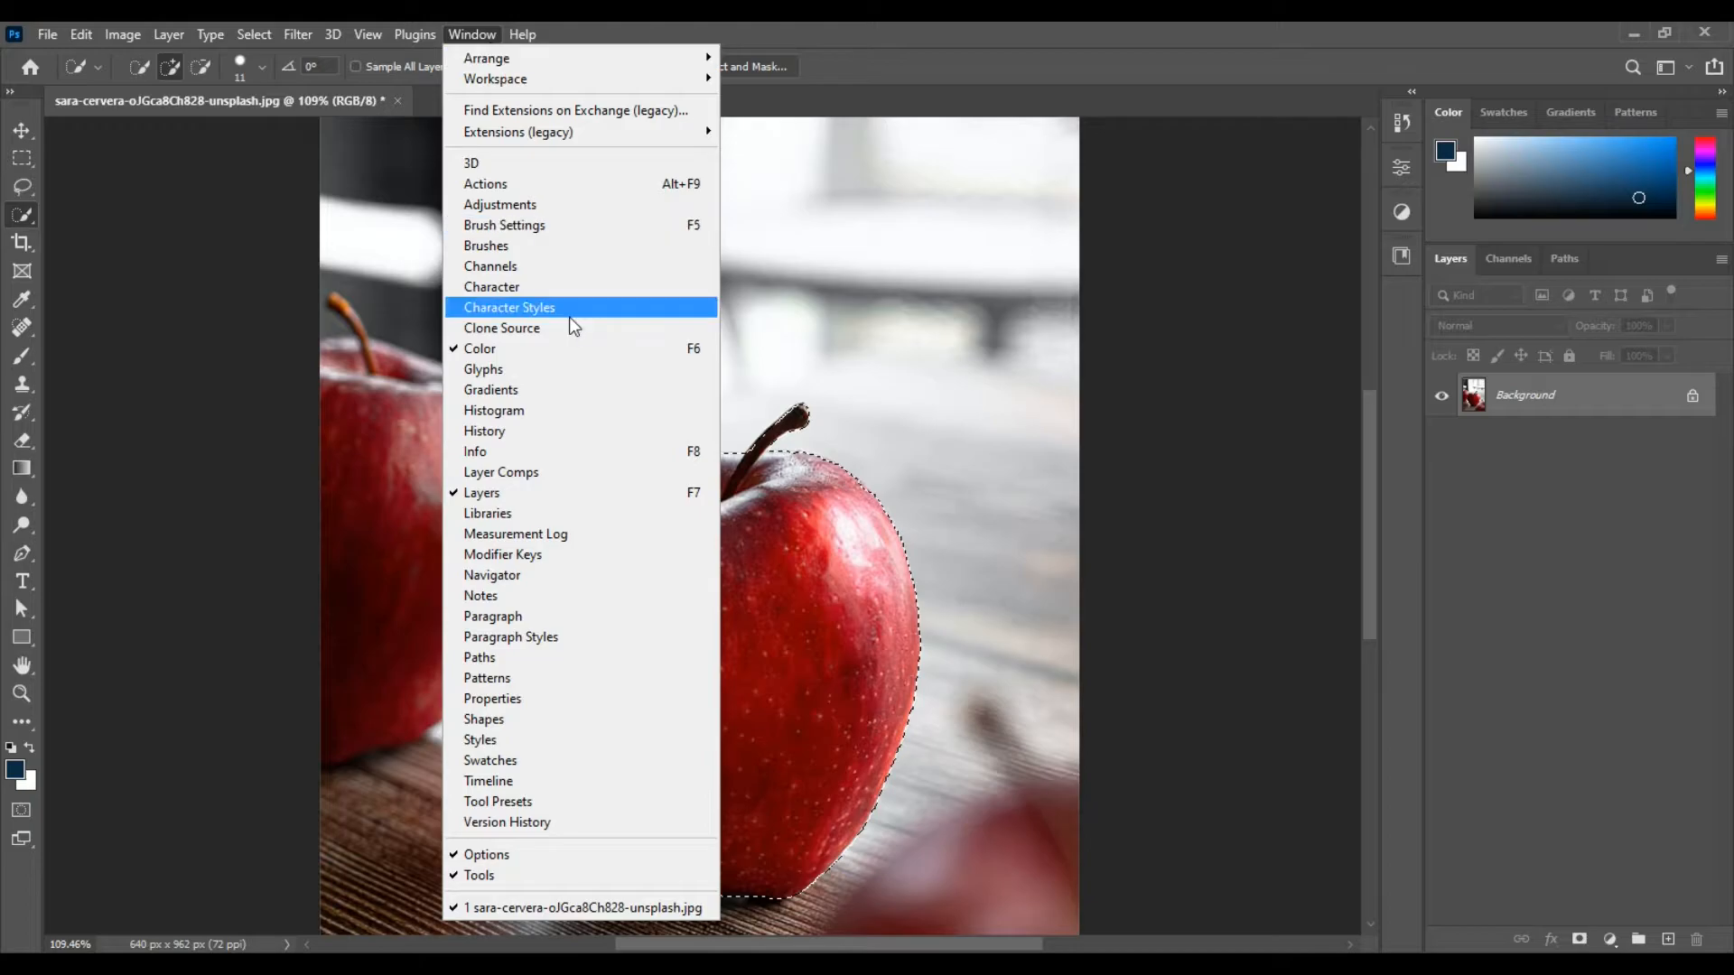
{"action": "left_click", "coordinate": [607, 666]}
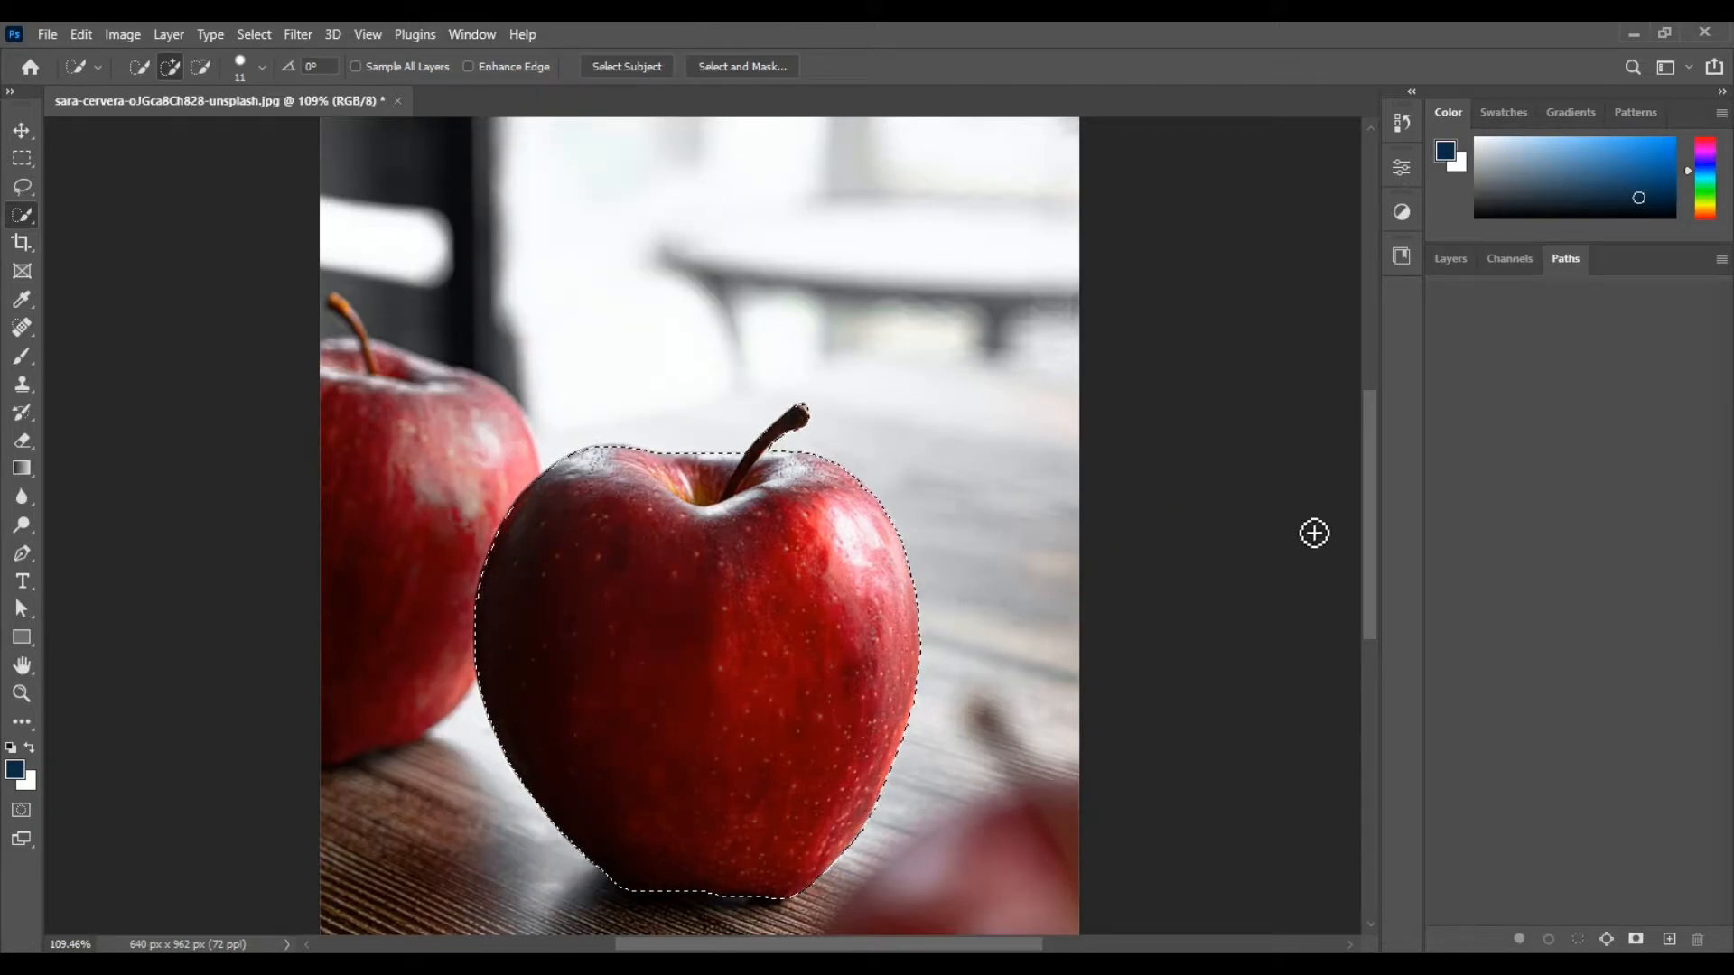
{"action": "left_click", "coordinate": [486, 33]}
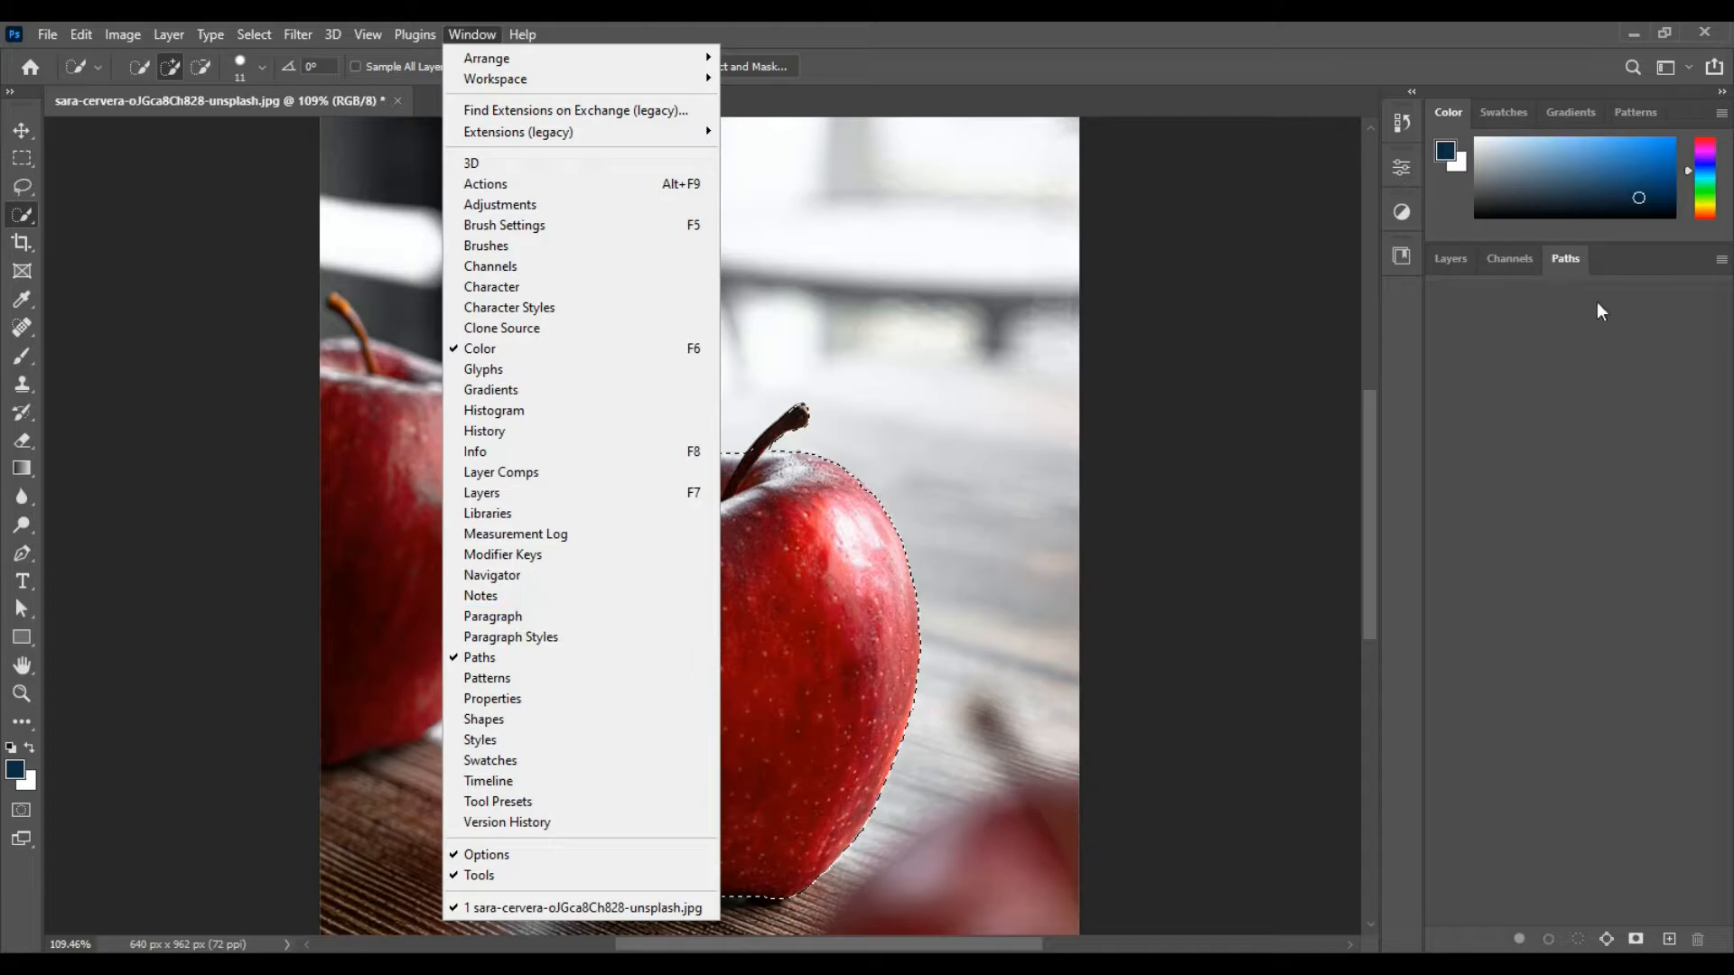
{"action": "left_click", "coordinate": [1453, 244]}
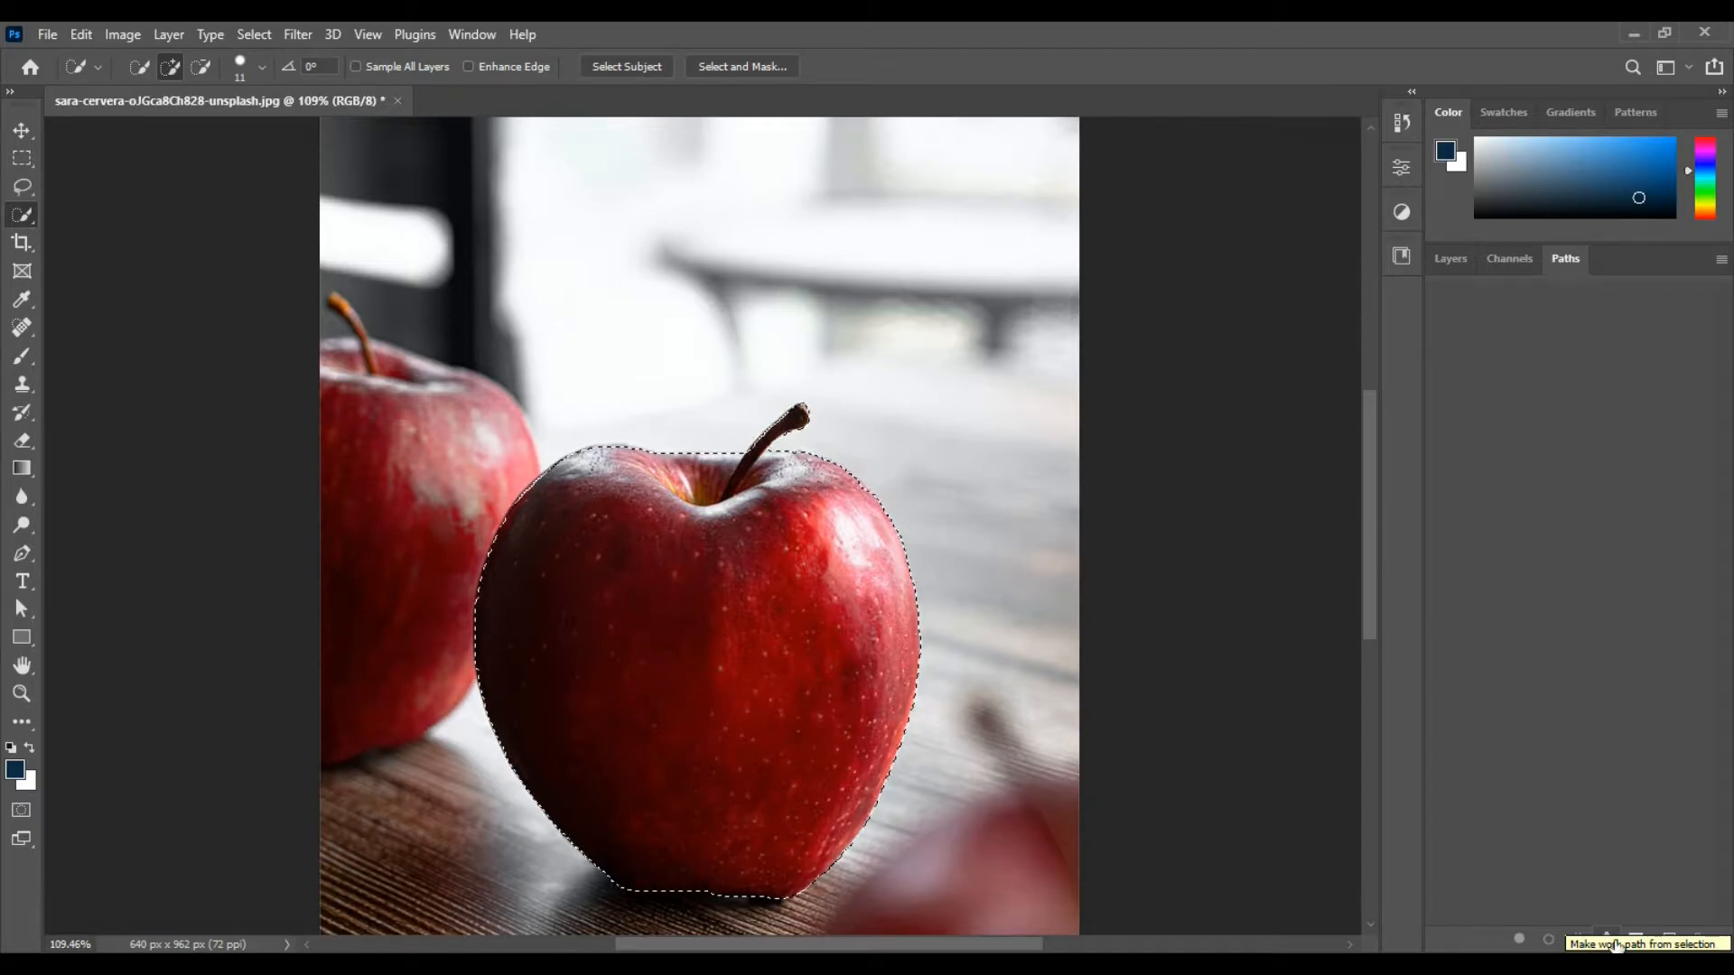
{"action": "left_click", "coordinate": [1609, 940]}
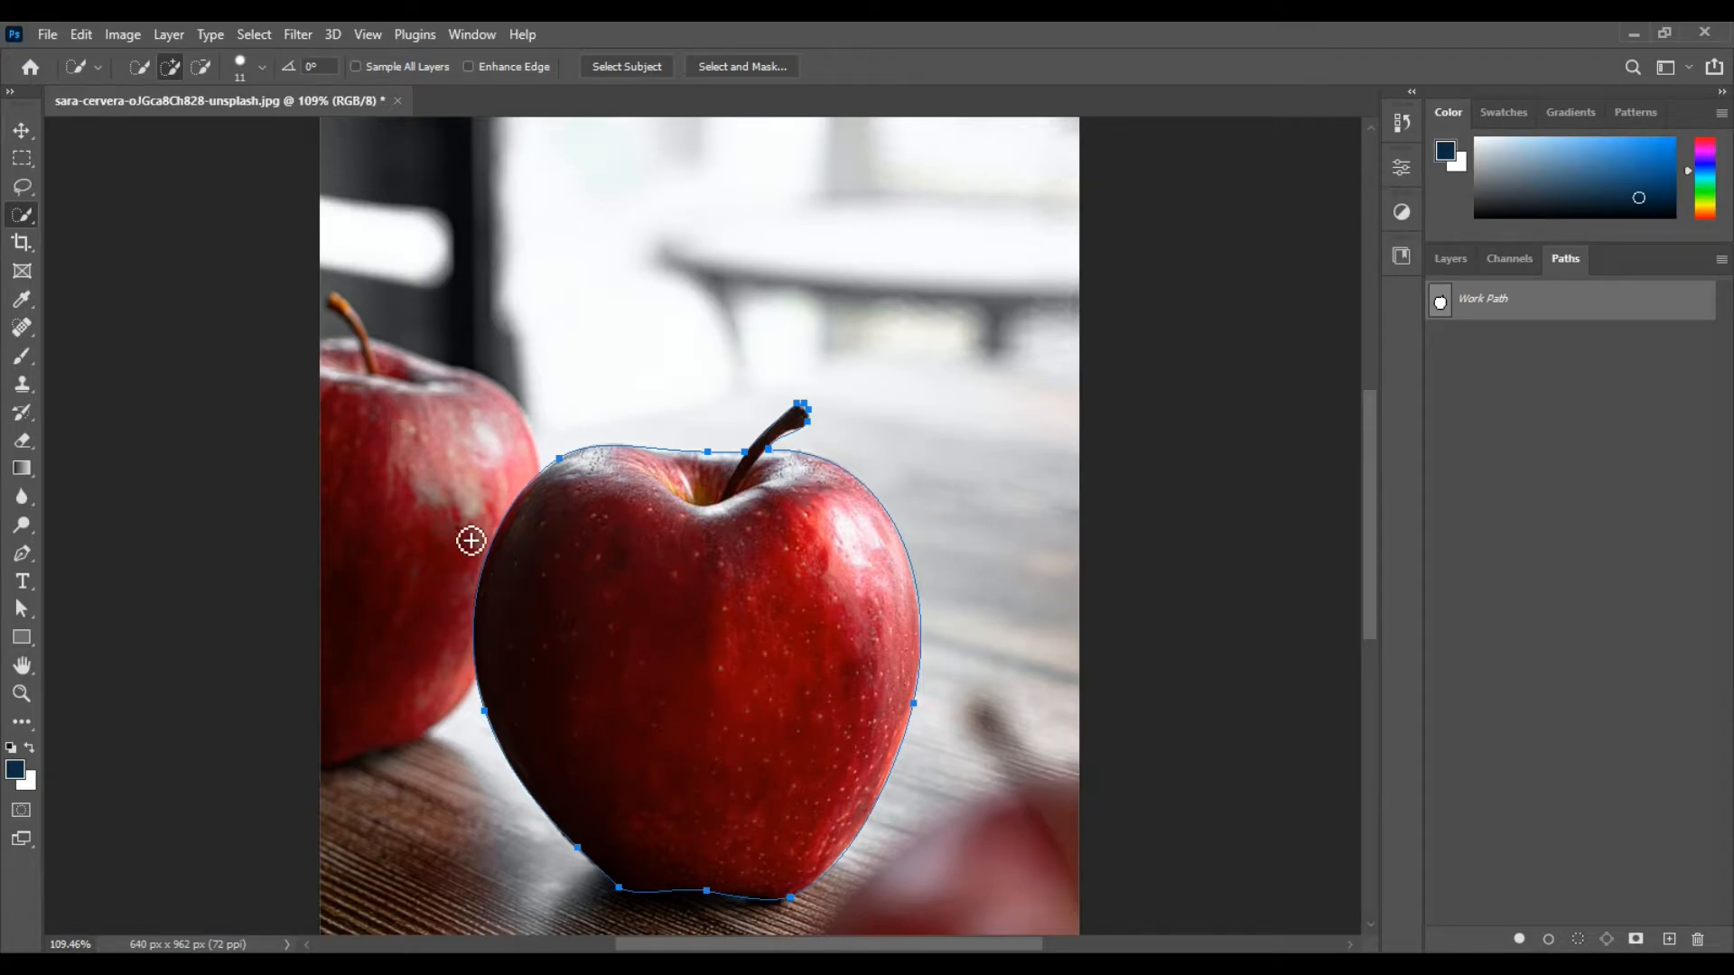
- Adjust the work path around the apple's stem with the Direct Selection tool so its curves follow the stem's edges
{"action": "left_click", "coordinate": [24, 614]}
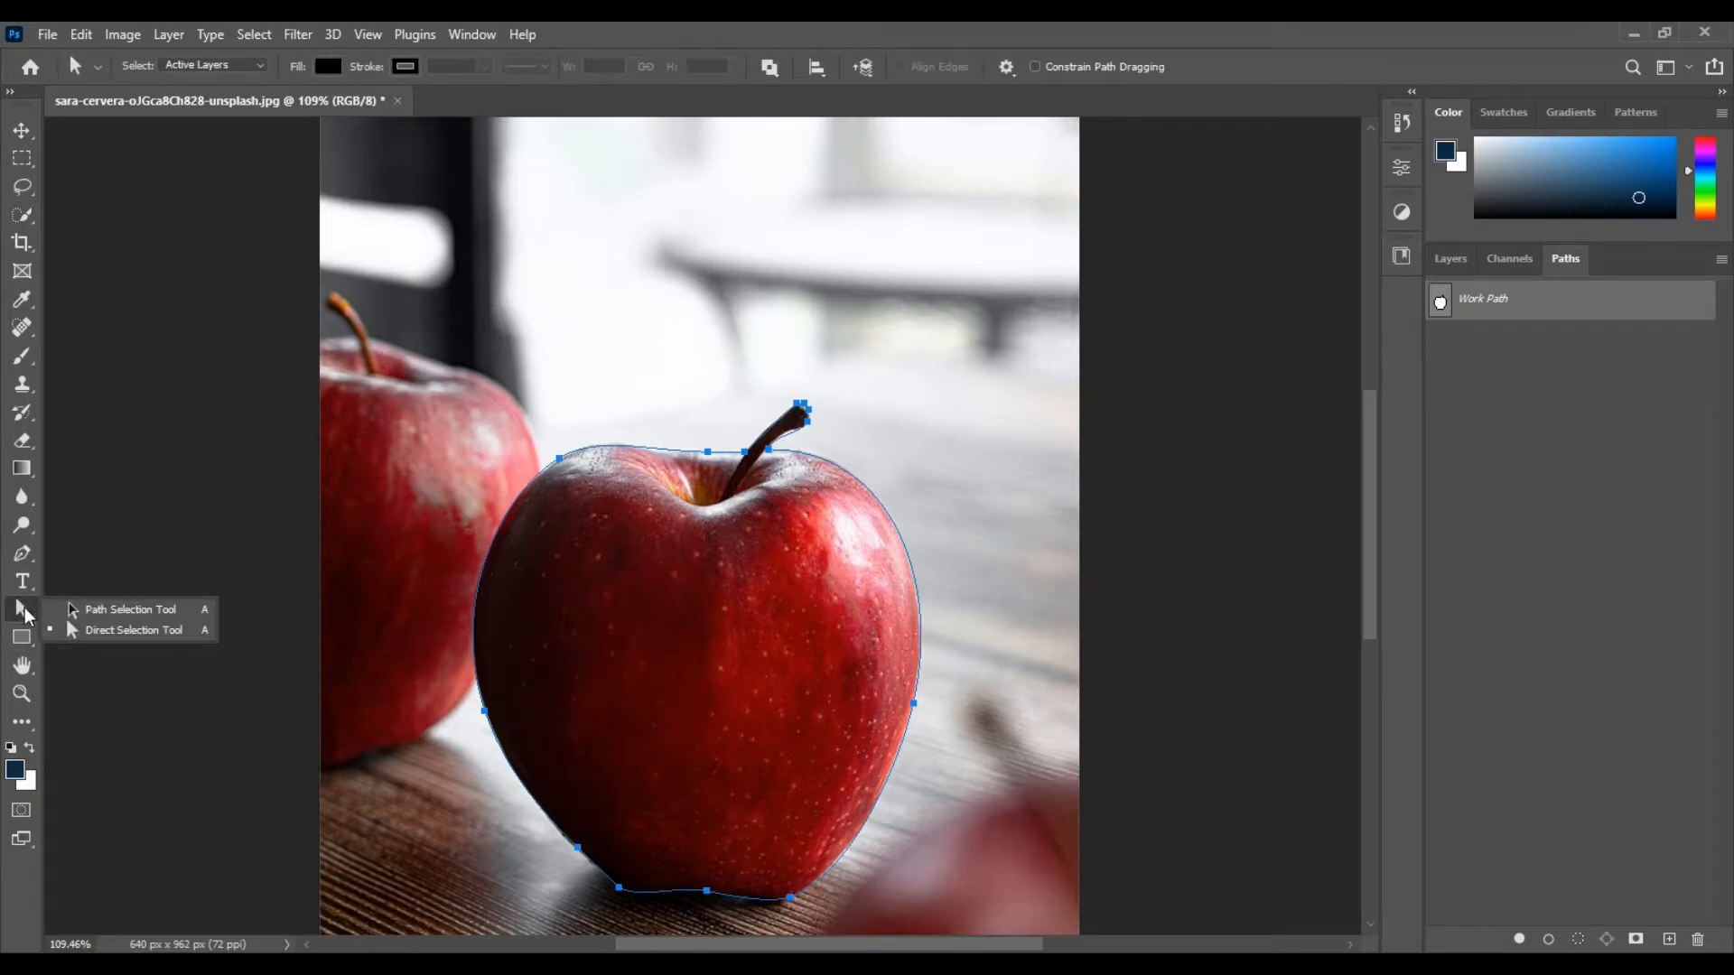
{"action": "left_click", "coordinate": [124, 634]}
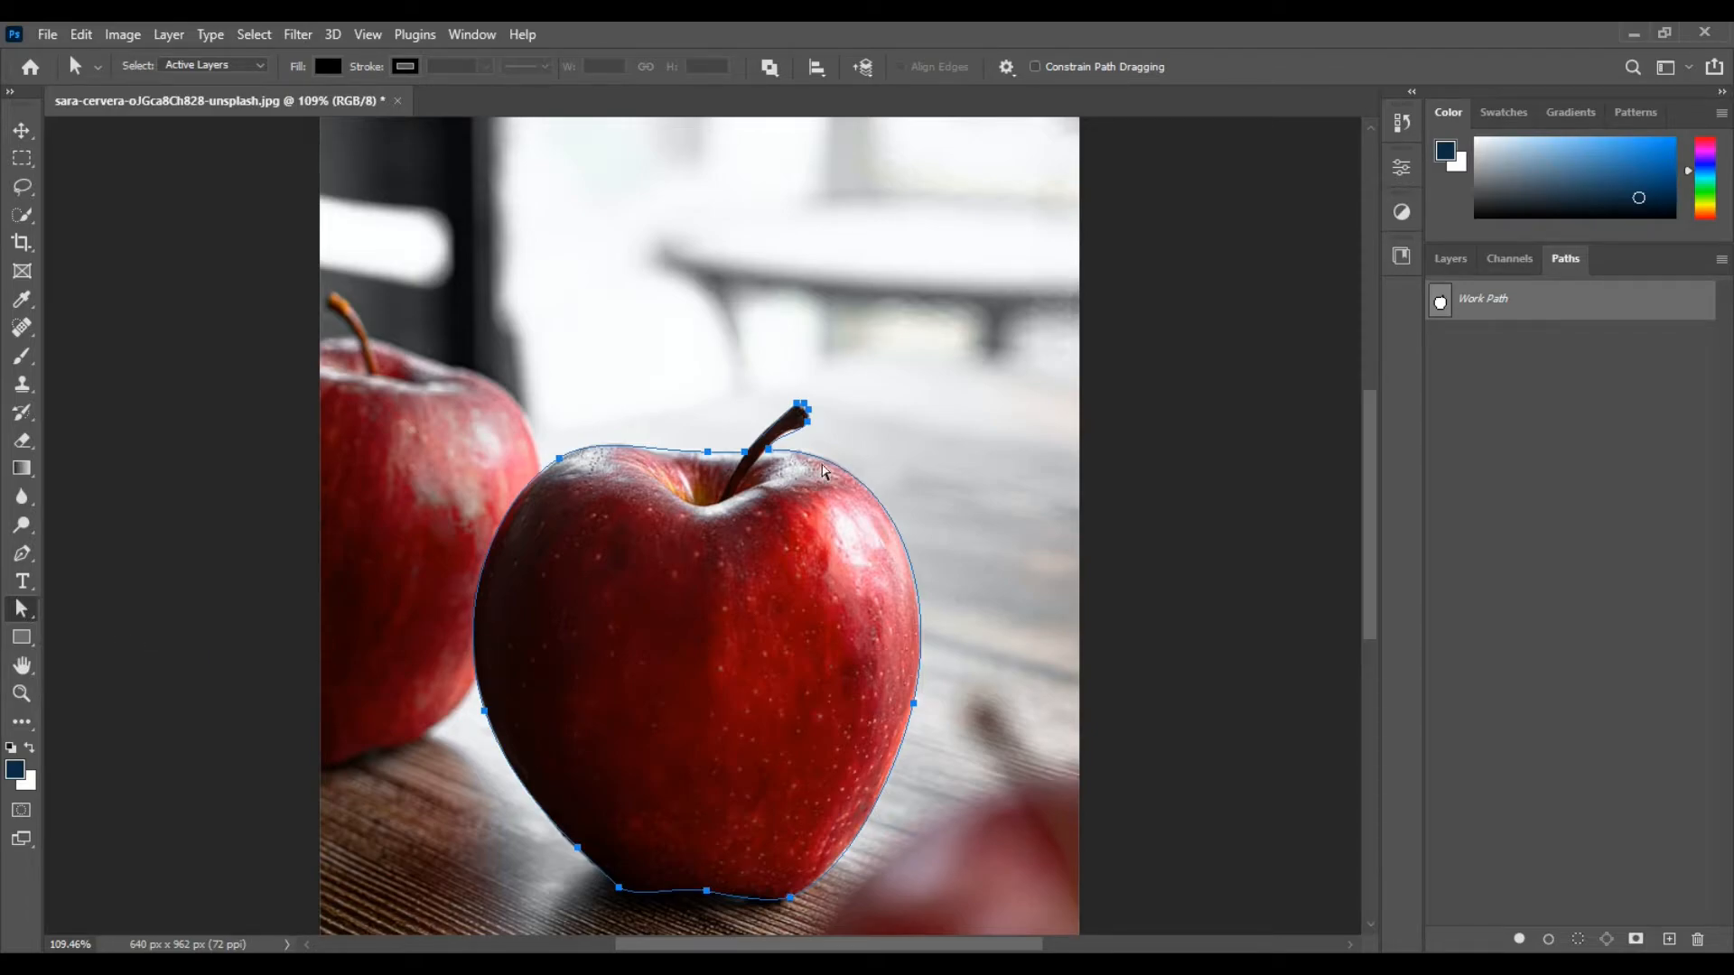
{"action": "scroll", "coordinate": [795, 403], "scroll_direction": "up", "scroll_amount": 5}
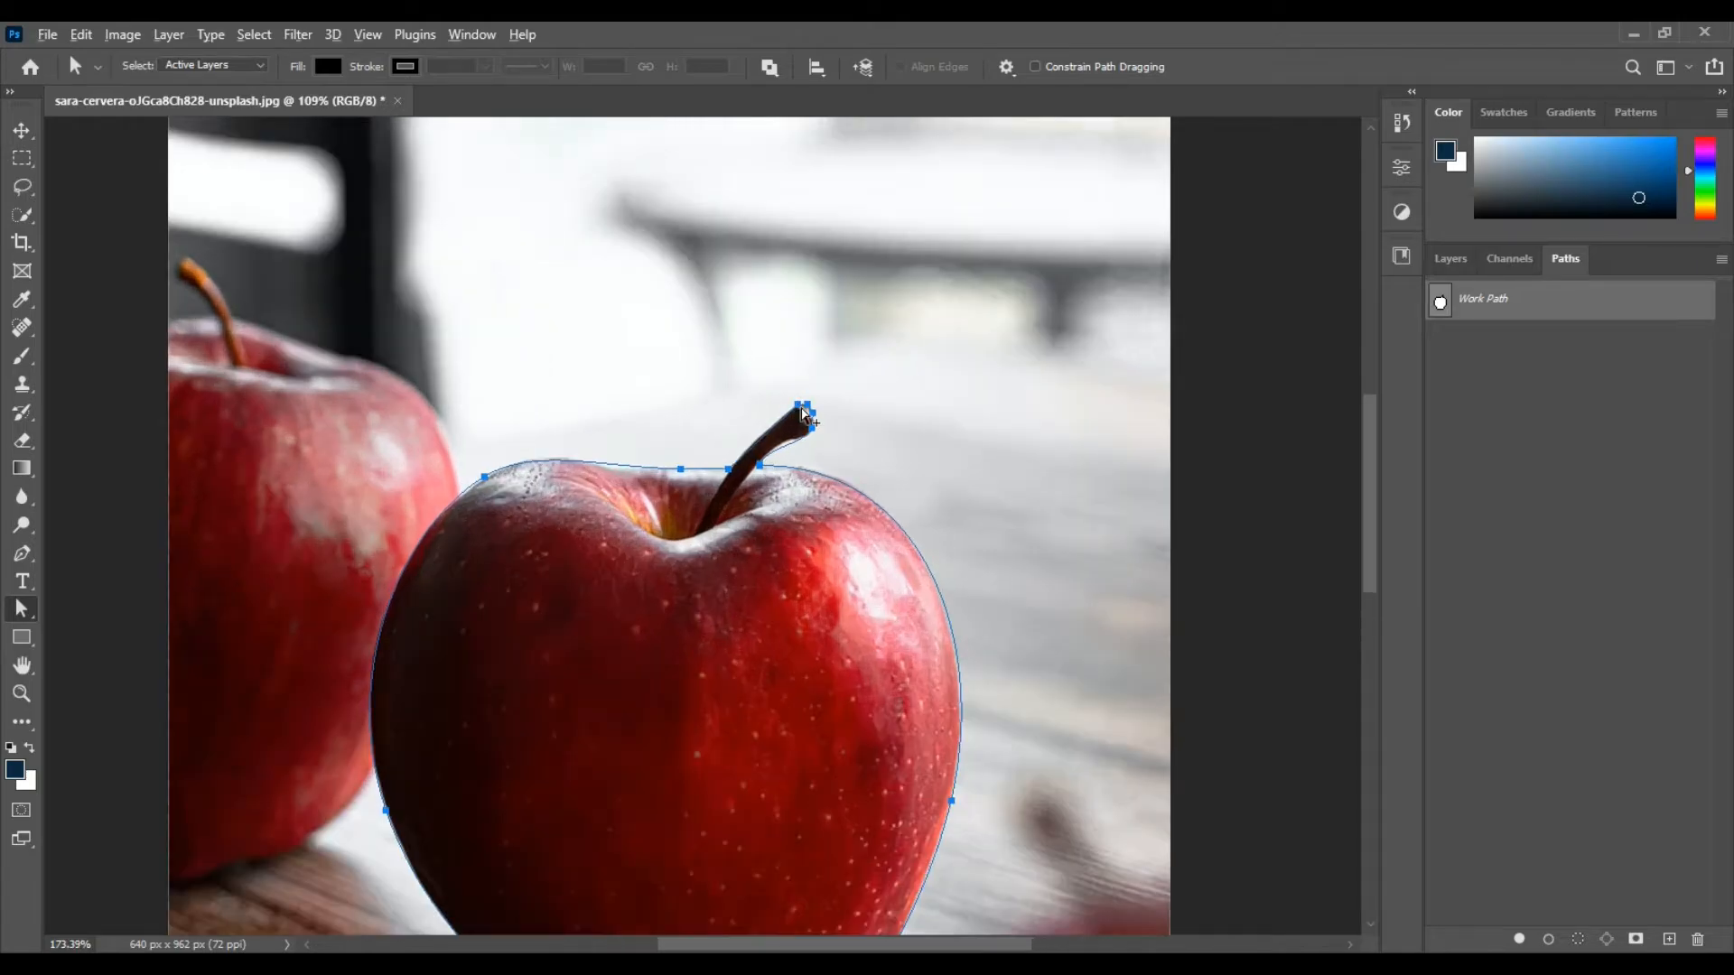
{"action": "key", "text": "alt"}
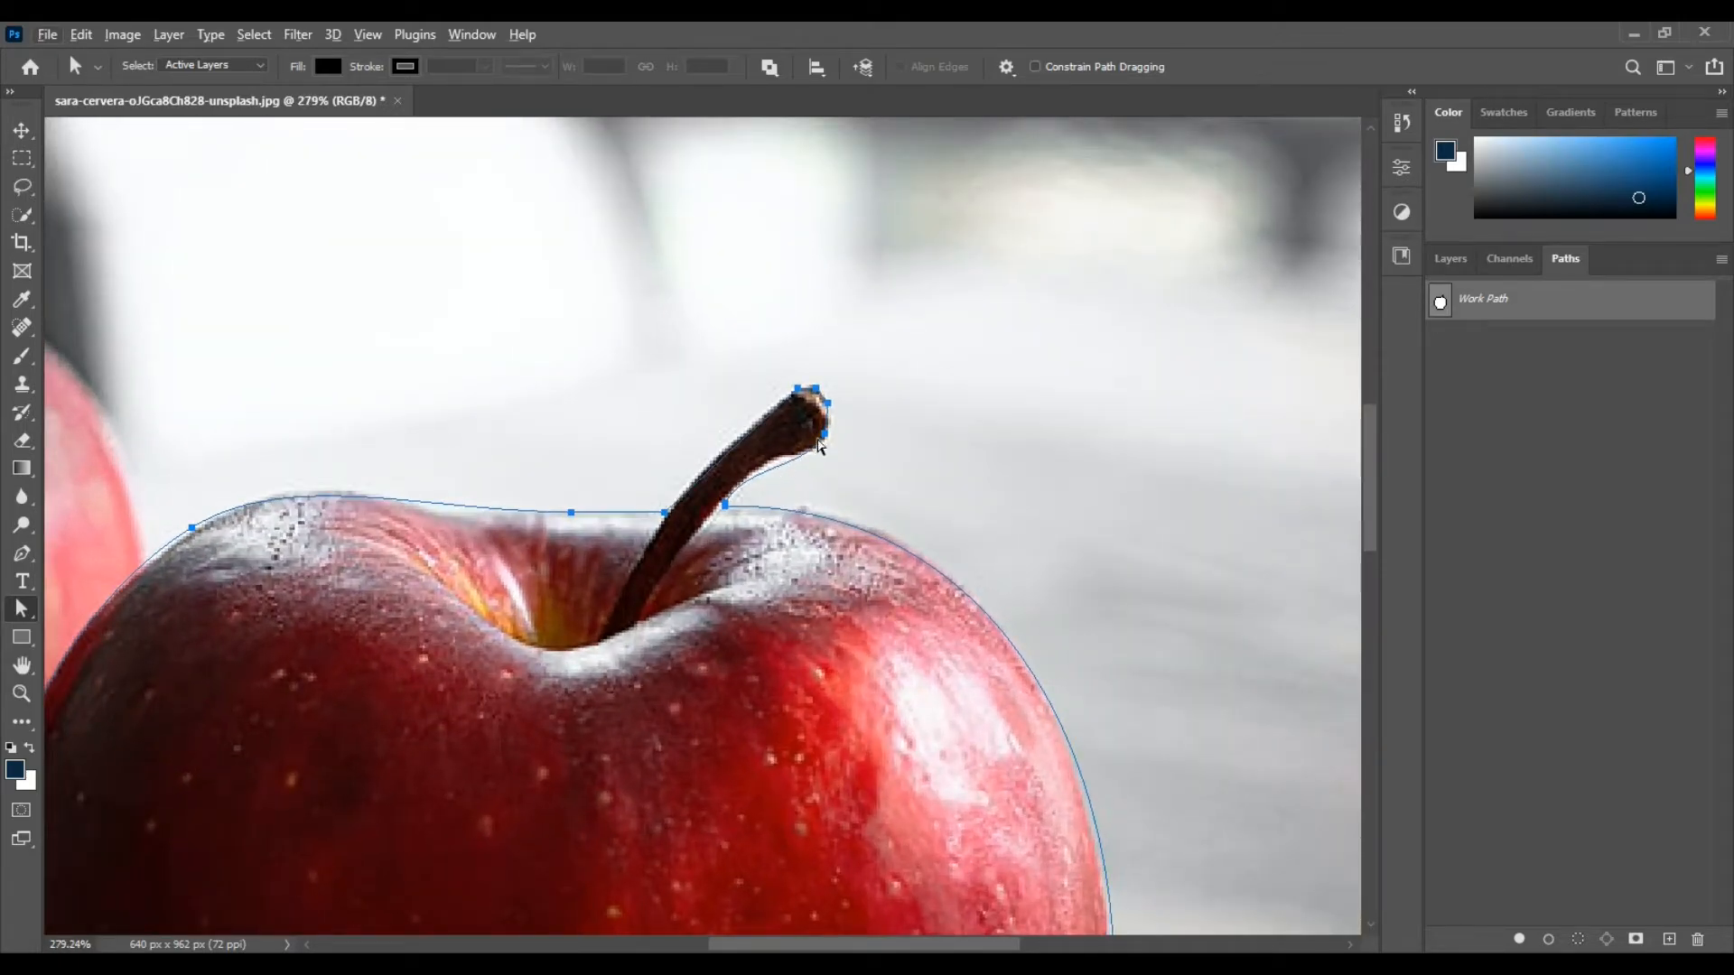
{"action": "left_click", "coordinate": [825, 436]}
{"action": "mouse_move", "coordinate": [805, 466]}
{"action": "left_mouse_down"}
{"action": "mouse_move", "coordinate": [779, 464]}
{"action": "mouse_move", "coordinate": [827, 446]}
{"action": "left_mouse_up"}
{"action": "left_click", "coordinate": [718, 463]}
{"action": "left_click", "coordinate": [750, 426]}
{"action": "left_click_drag", "start_coordinate": [749, 423], "coordinate": [744, 433]}
- Reshape the path's curve handles along the apple's upper edge, between the stem and its left shoulder
{"action": "left_click", "coordinate": [451, 510]}
{"action": "left_click_drag", "start_coordinate": [444, 511], "coordinate": [479, 538]}
{"action": "left_click", "coordinate": [291, 468]}
{"action": "left_click_drag", "start_coordinate": [290, 467], "coordinate": [309, 433]}
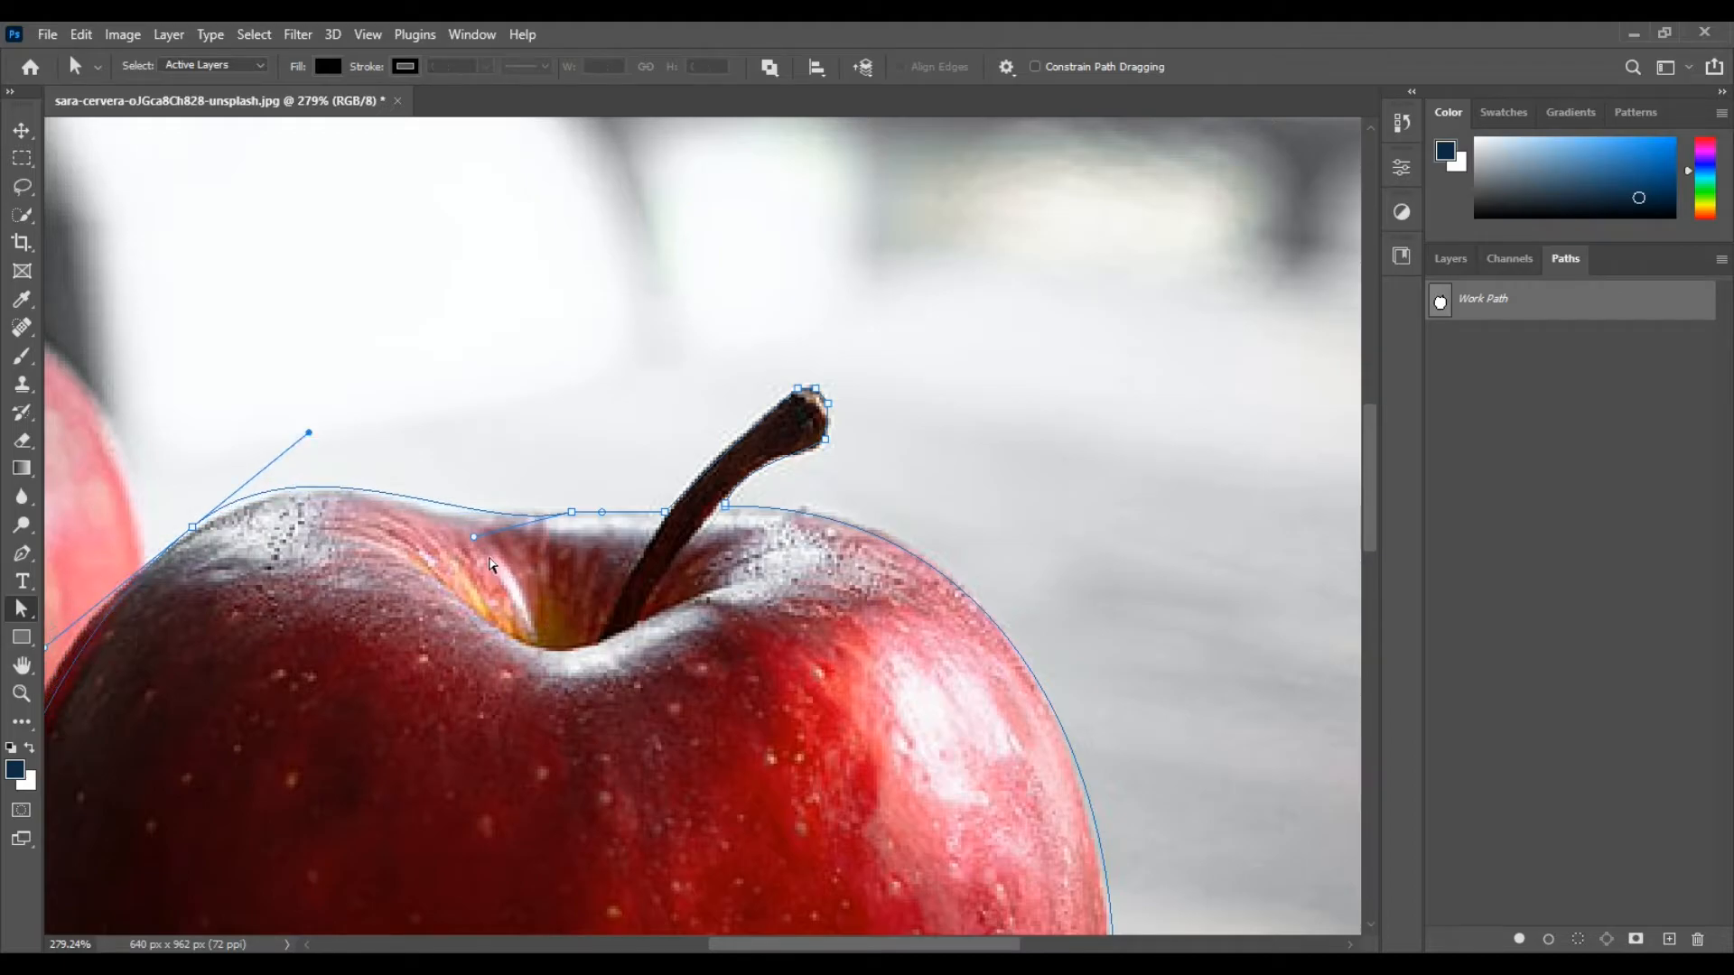
- Define the apple path as a custom shape named "Apple 1"
{"action": "key", "text": "alt"}
{"action": "key", "text": "ctrl+0"}
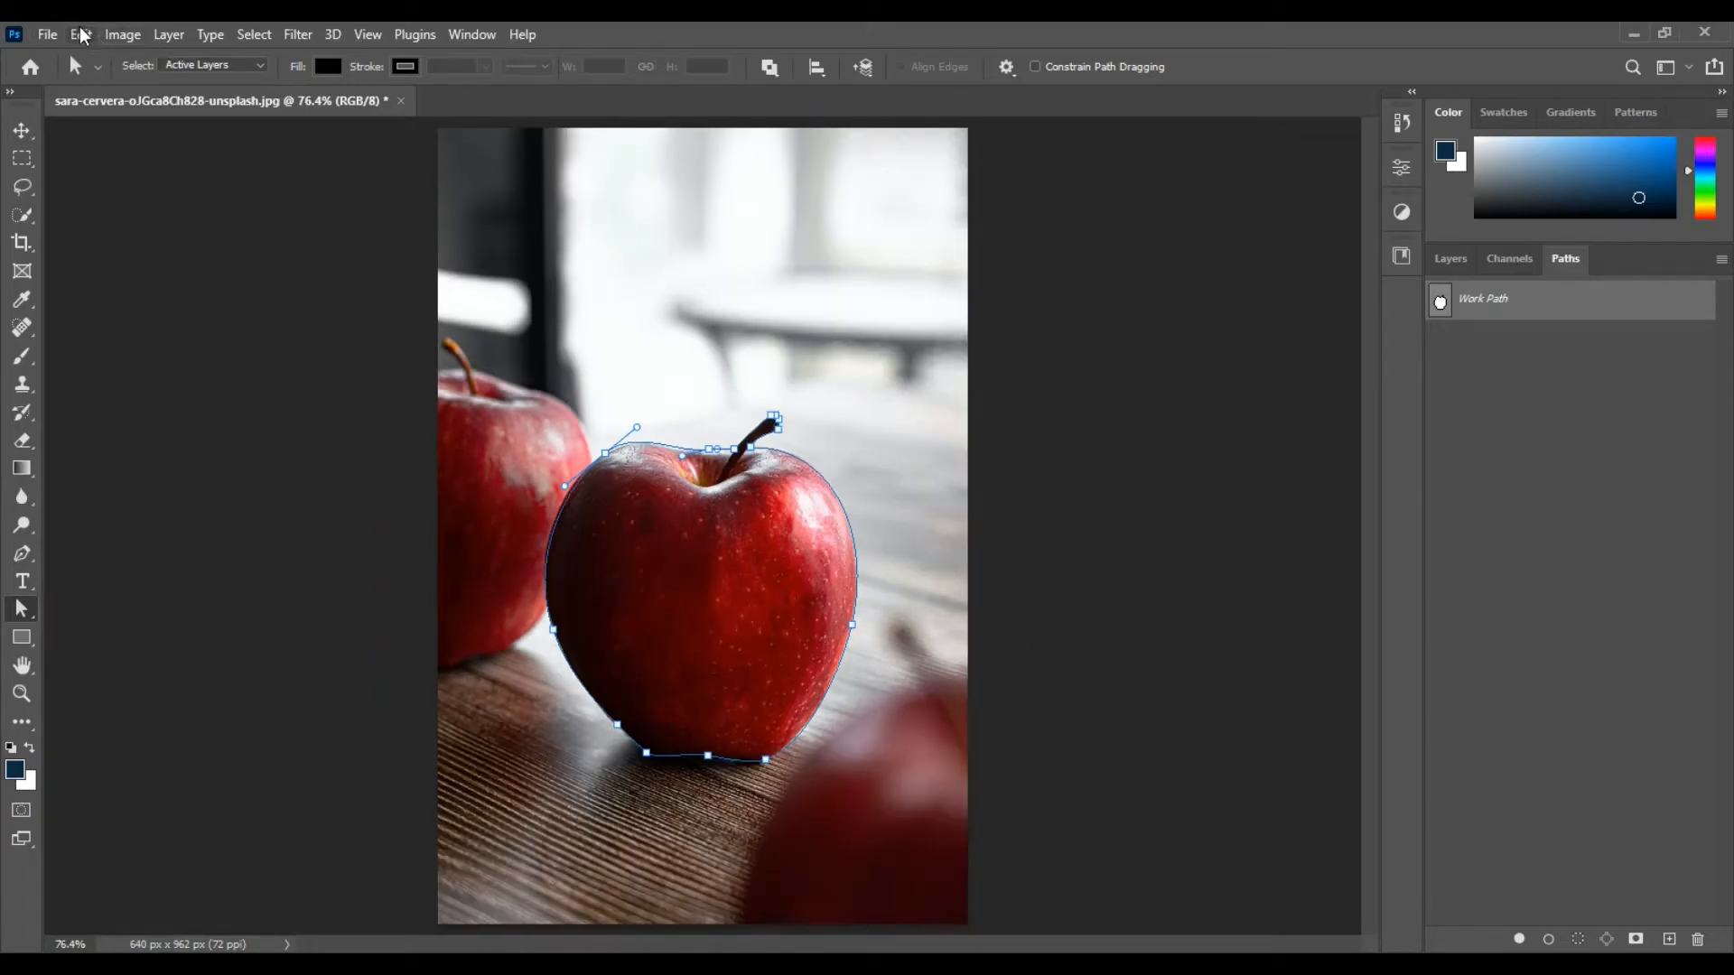
{"action": "left_click", "coordinate": [81, 35]}
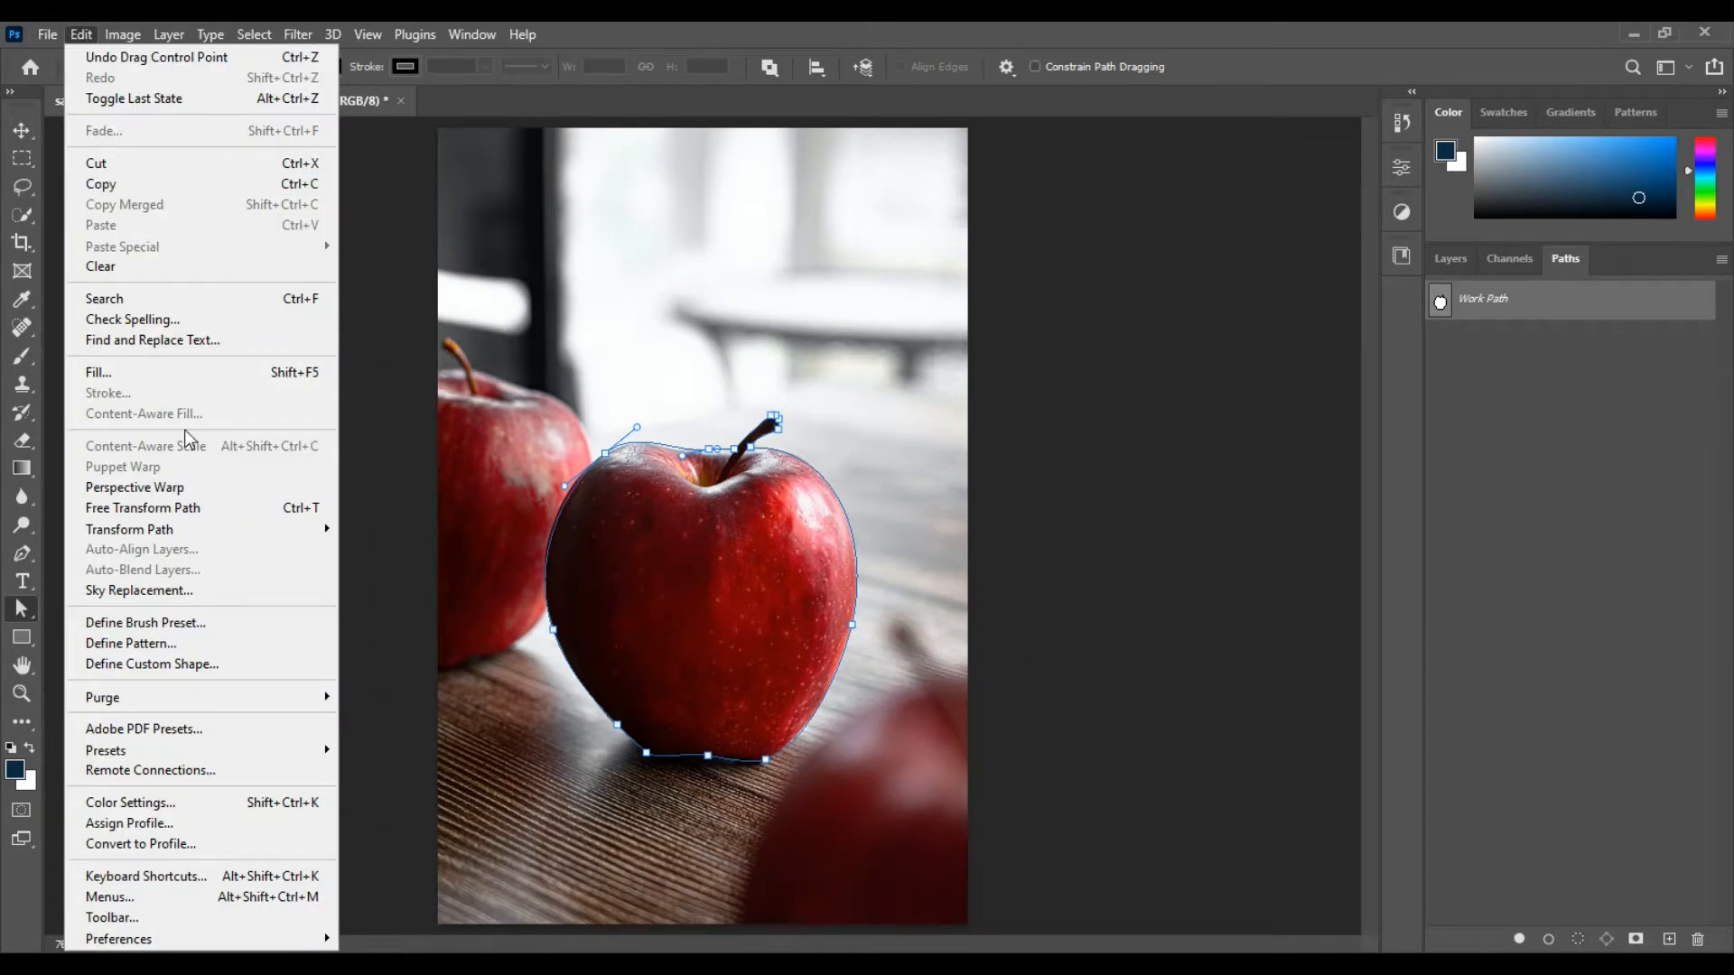
{"action": "left_click", "coordinate": [242, 676]}
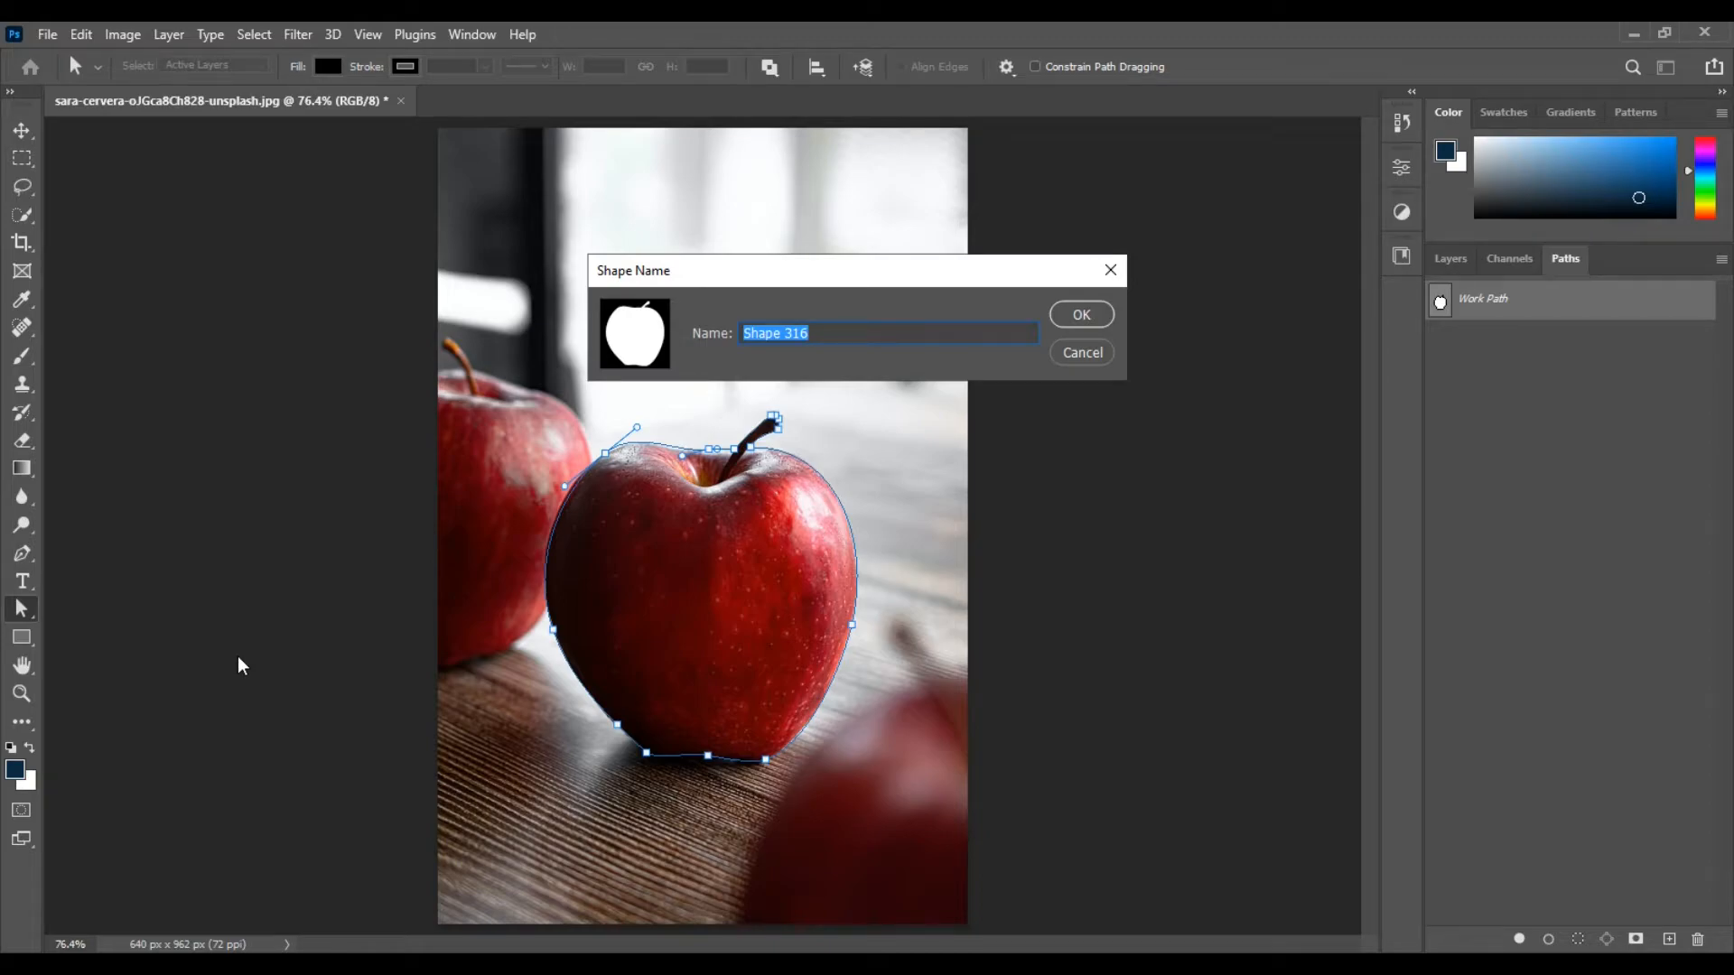
{"action": "type", "text": "Apple 1"}
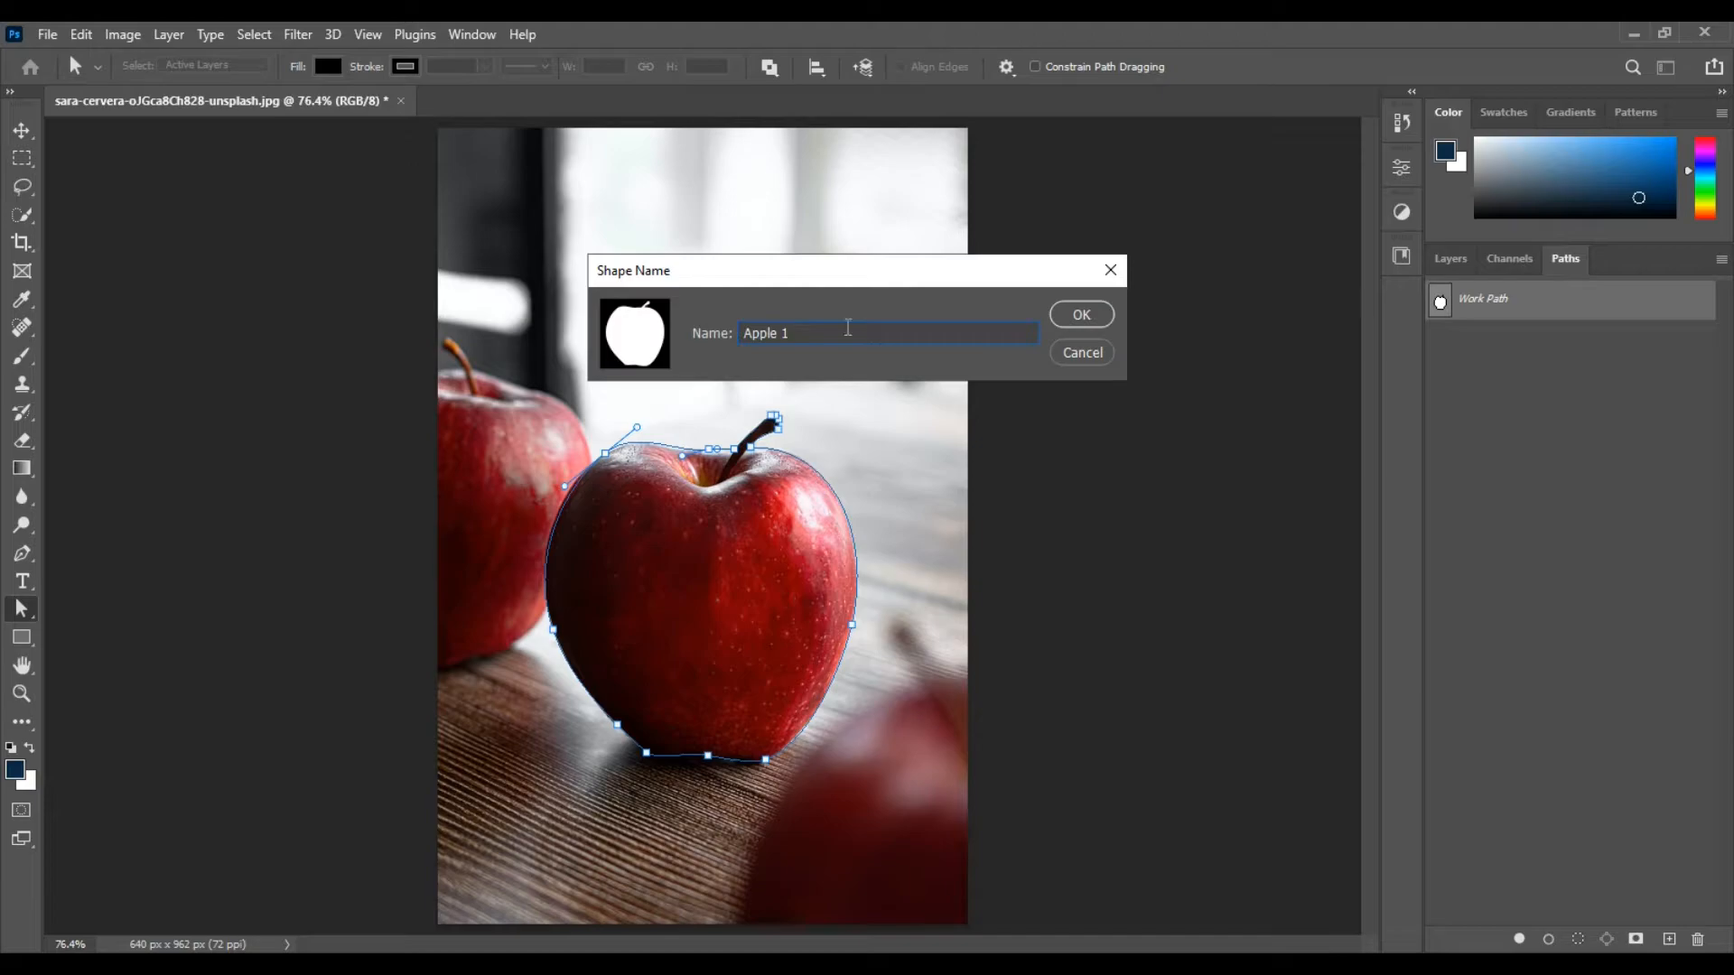
{"action": "left_click", "coordinate": [1078, 316]}
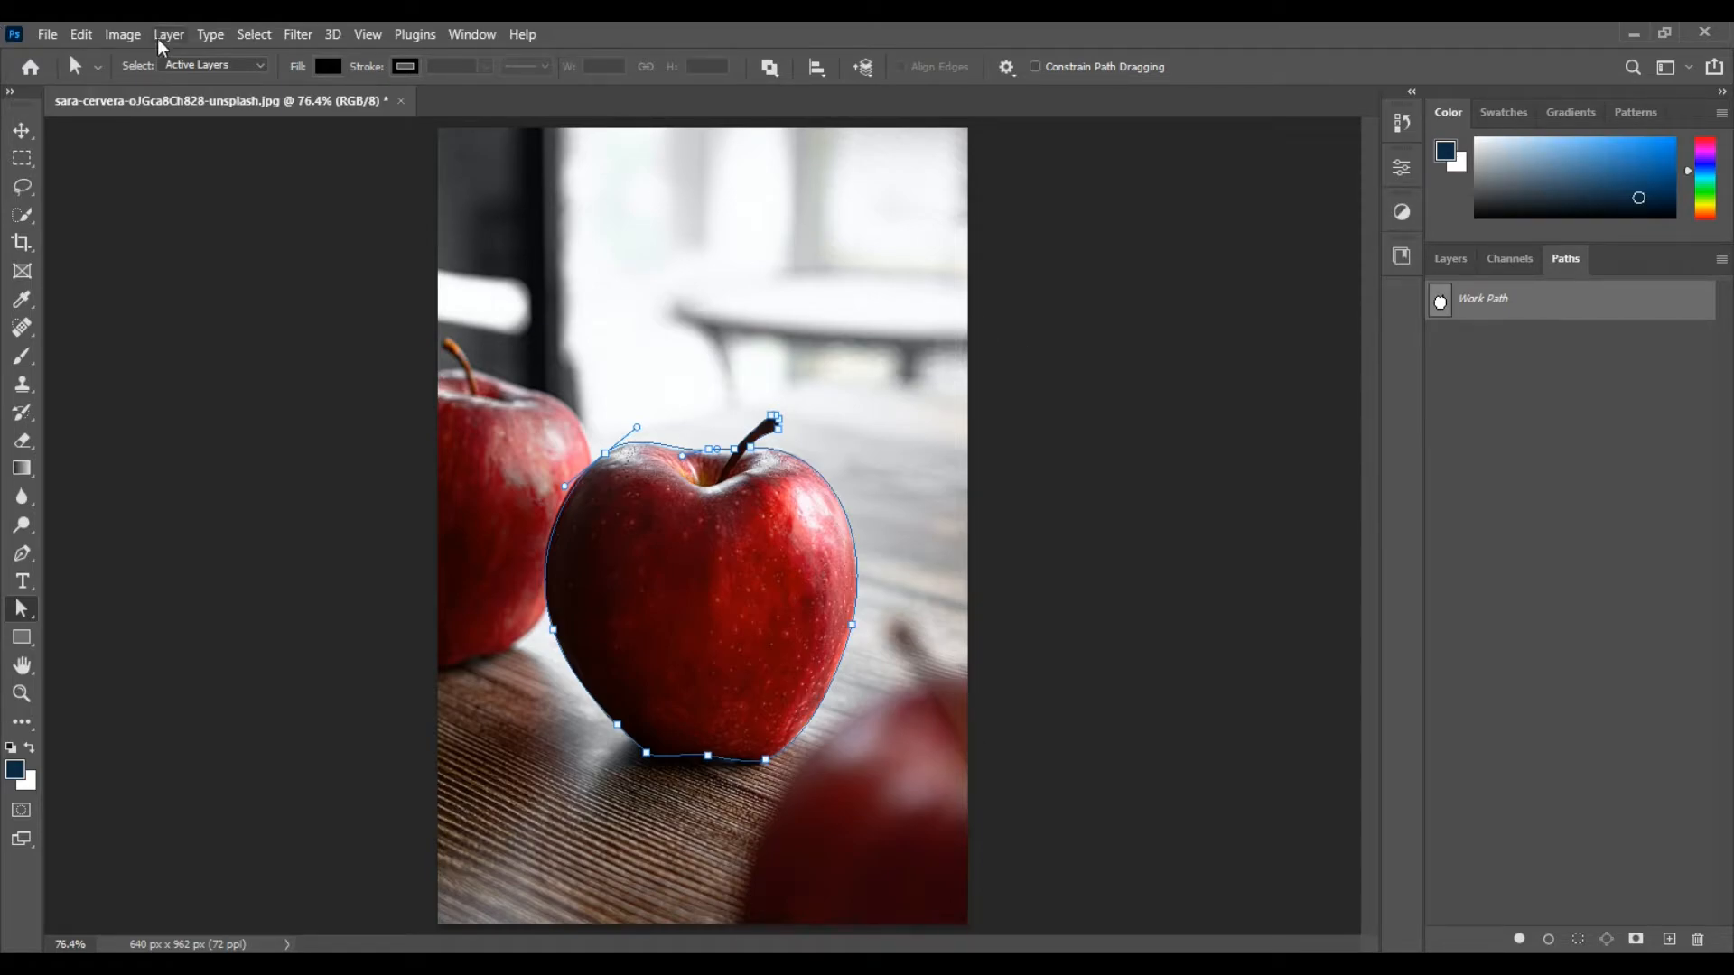
{"action": "left_click", "coordinate": [366, 36]}
{"action": "mouse_move", "coordinate": [285, 33]}
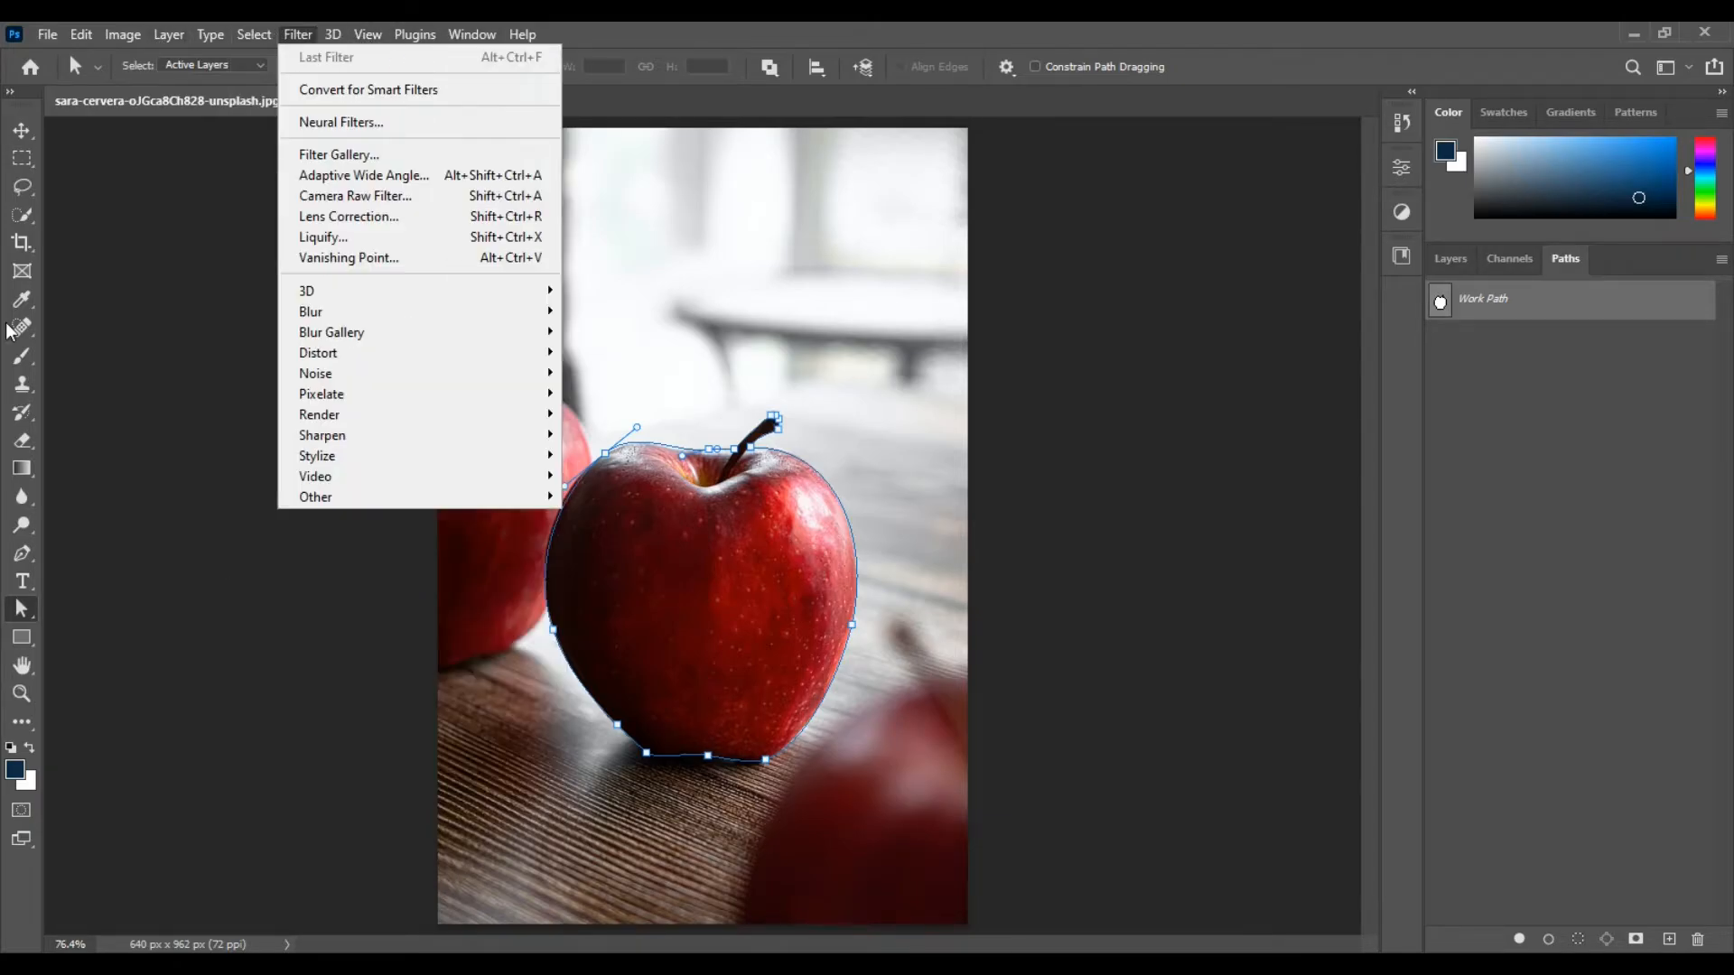
{"action": "left_click", "coordinate": [30, 874]}
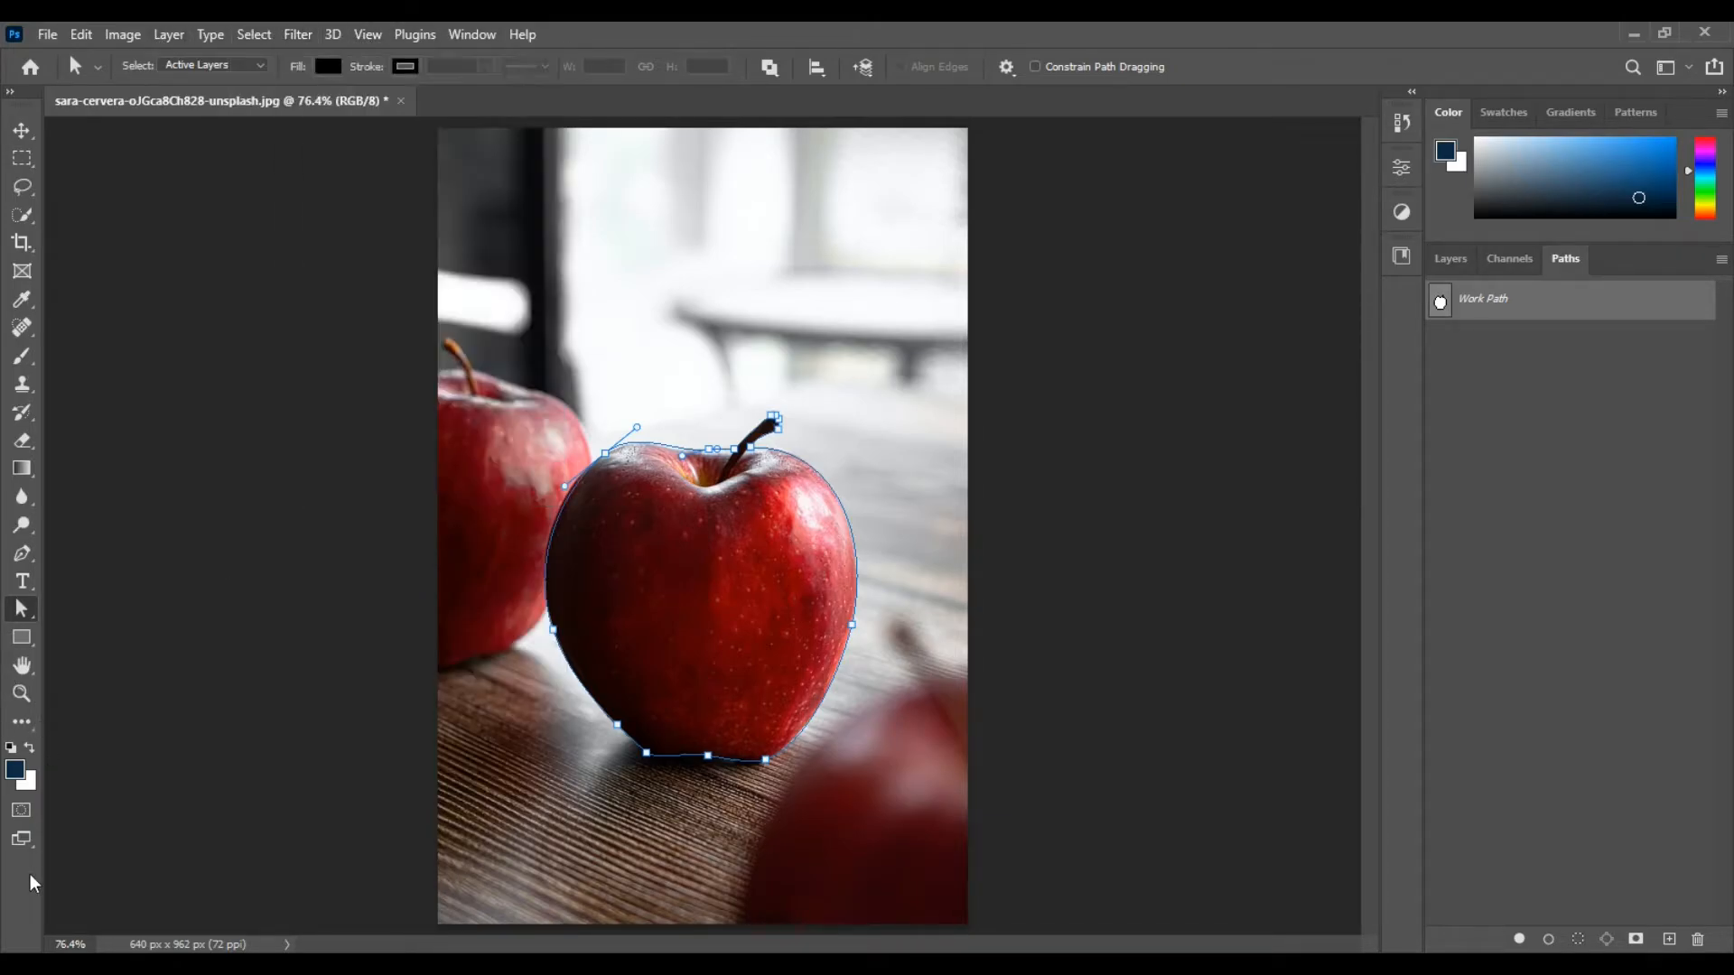
- Choose the Custom Shape tool and pick the newly defined apple from the custom shapes
{"action": "left_click", "coordinate": [23, 638]}
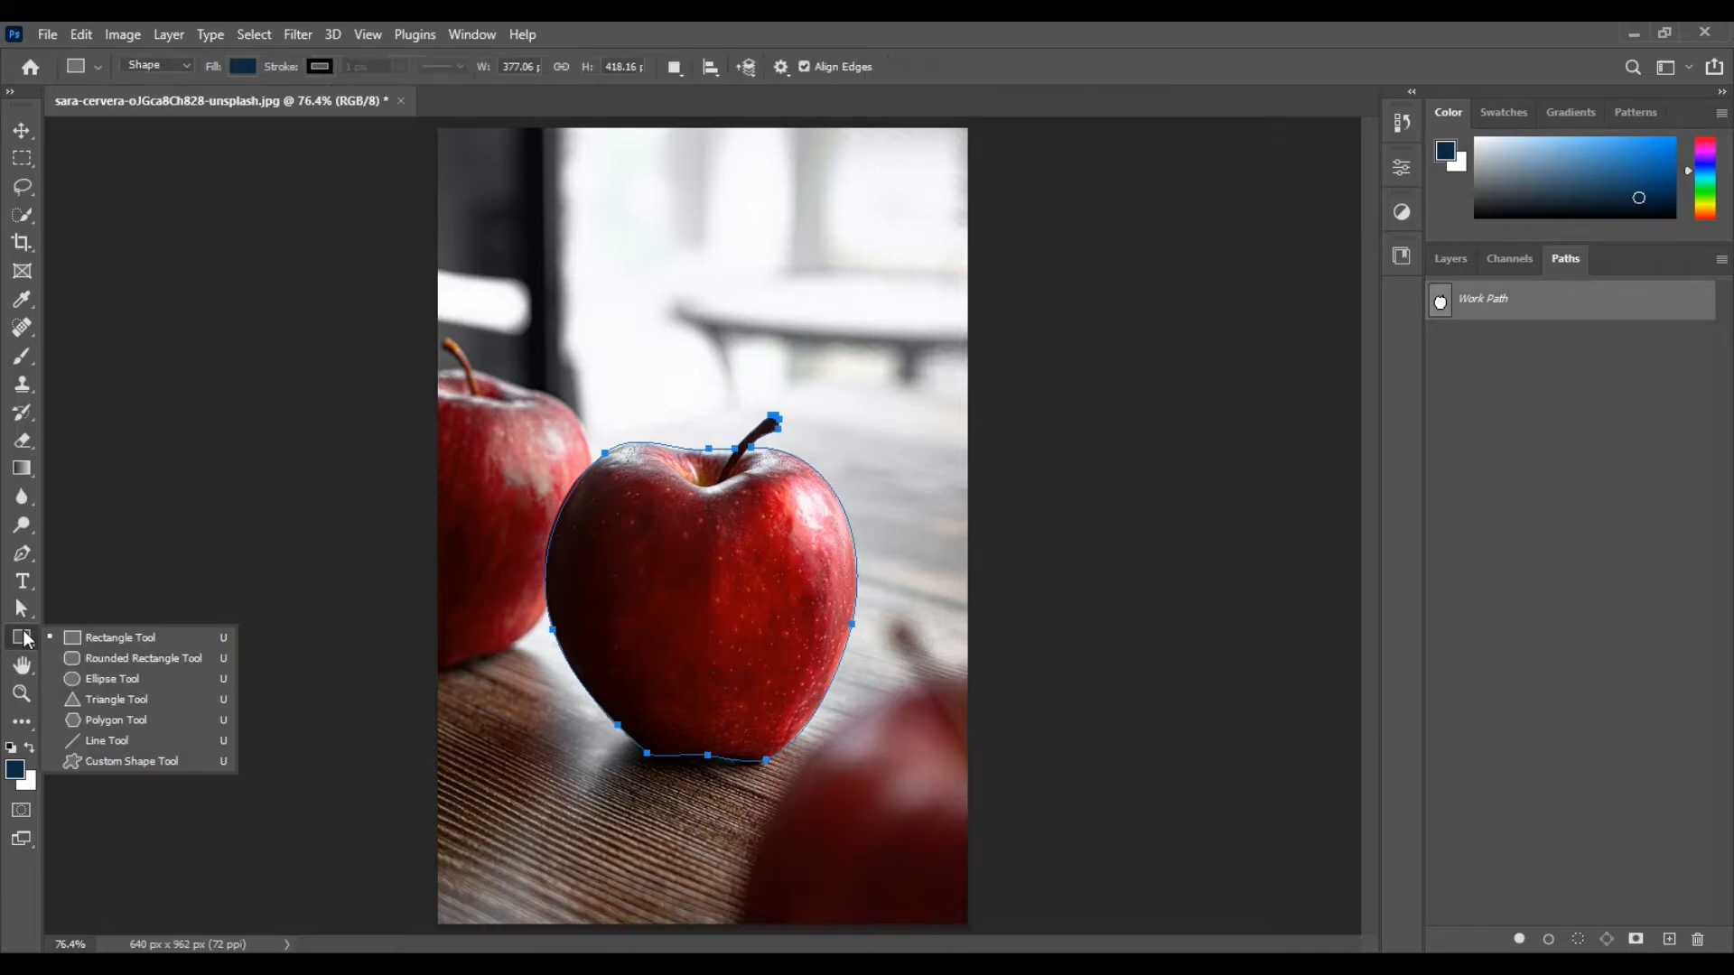
{"action": "left_click", "coordinate": [184, 767]}
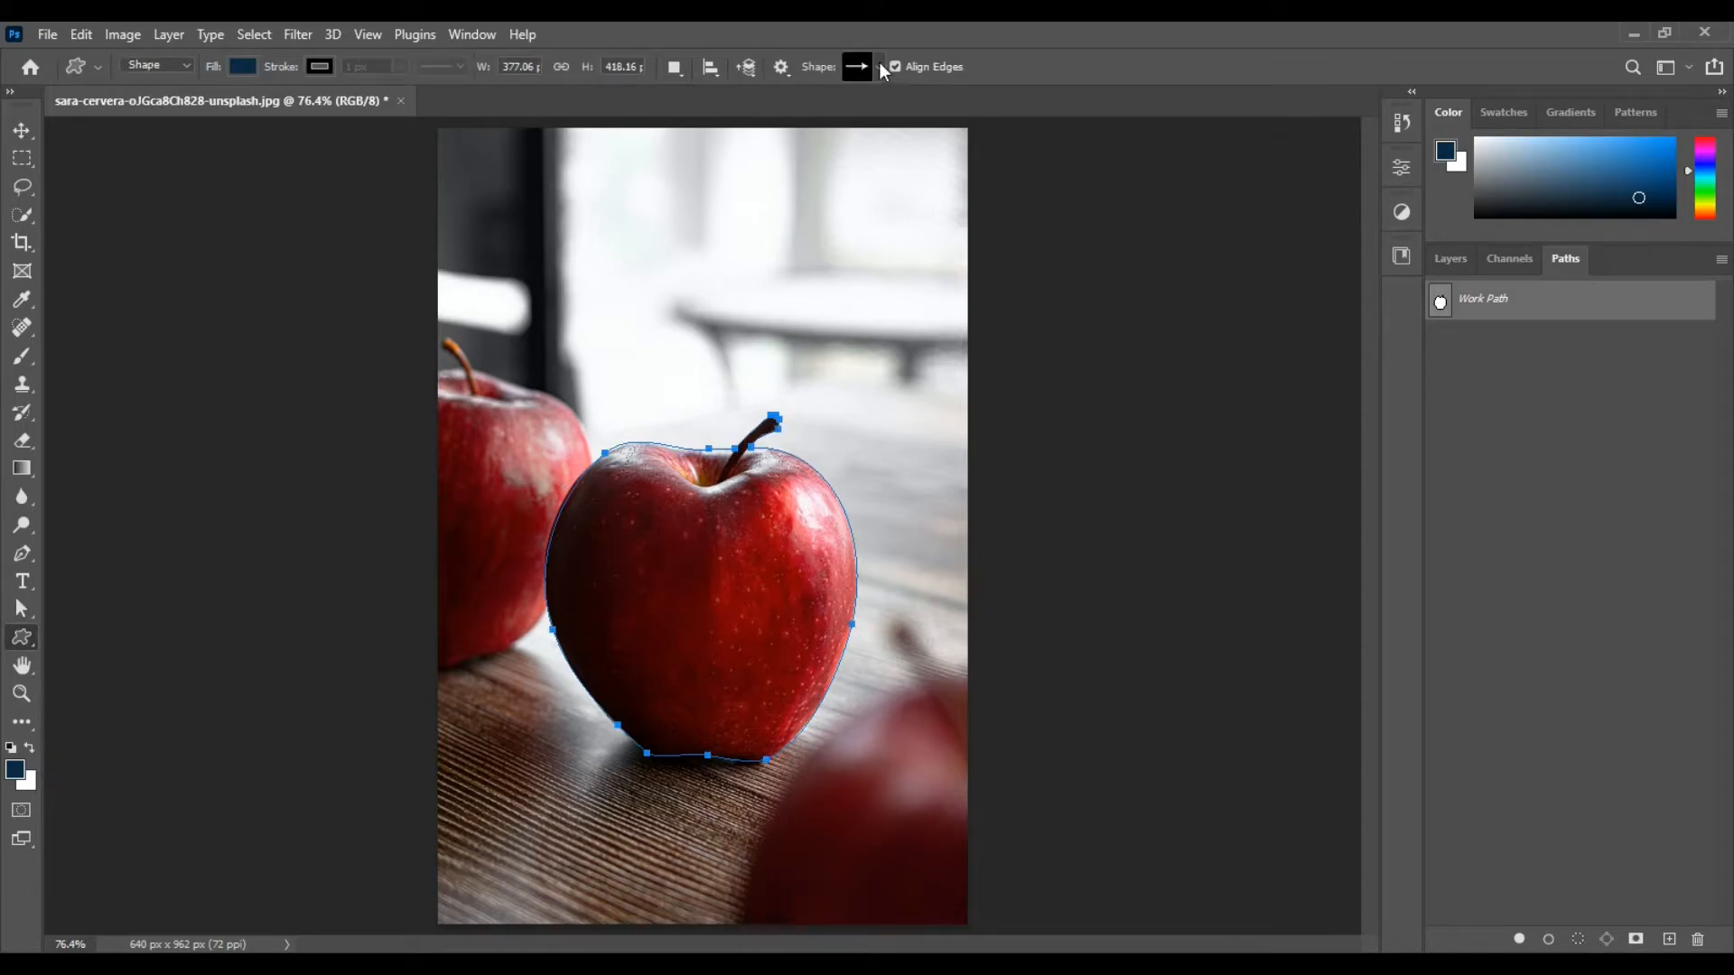
{"action": "left_click", "coordinate": [878, 67]}
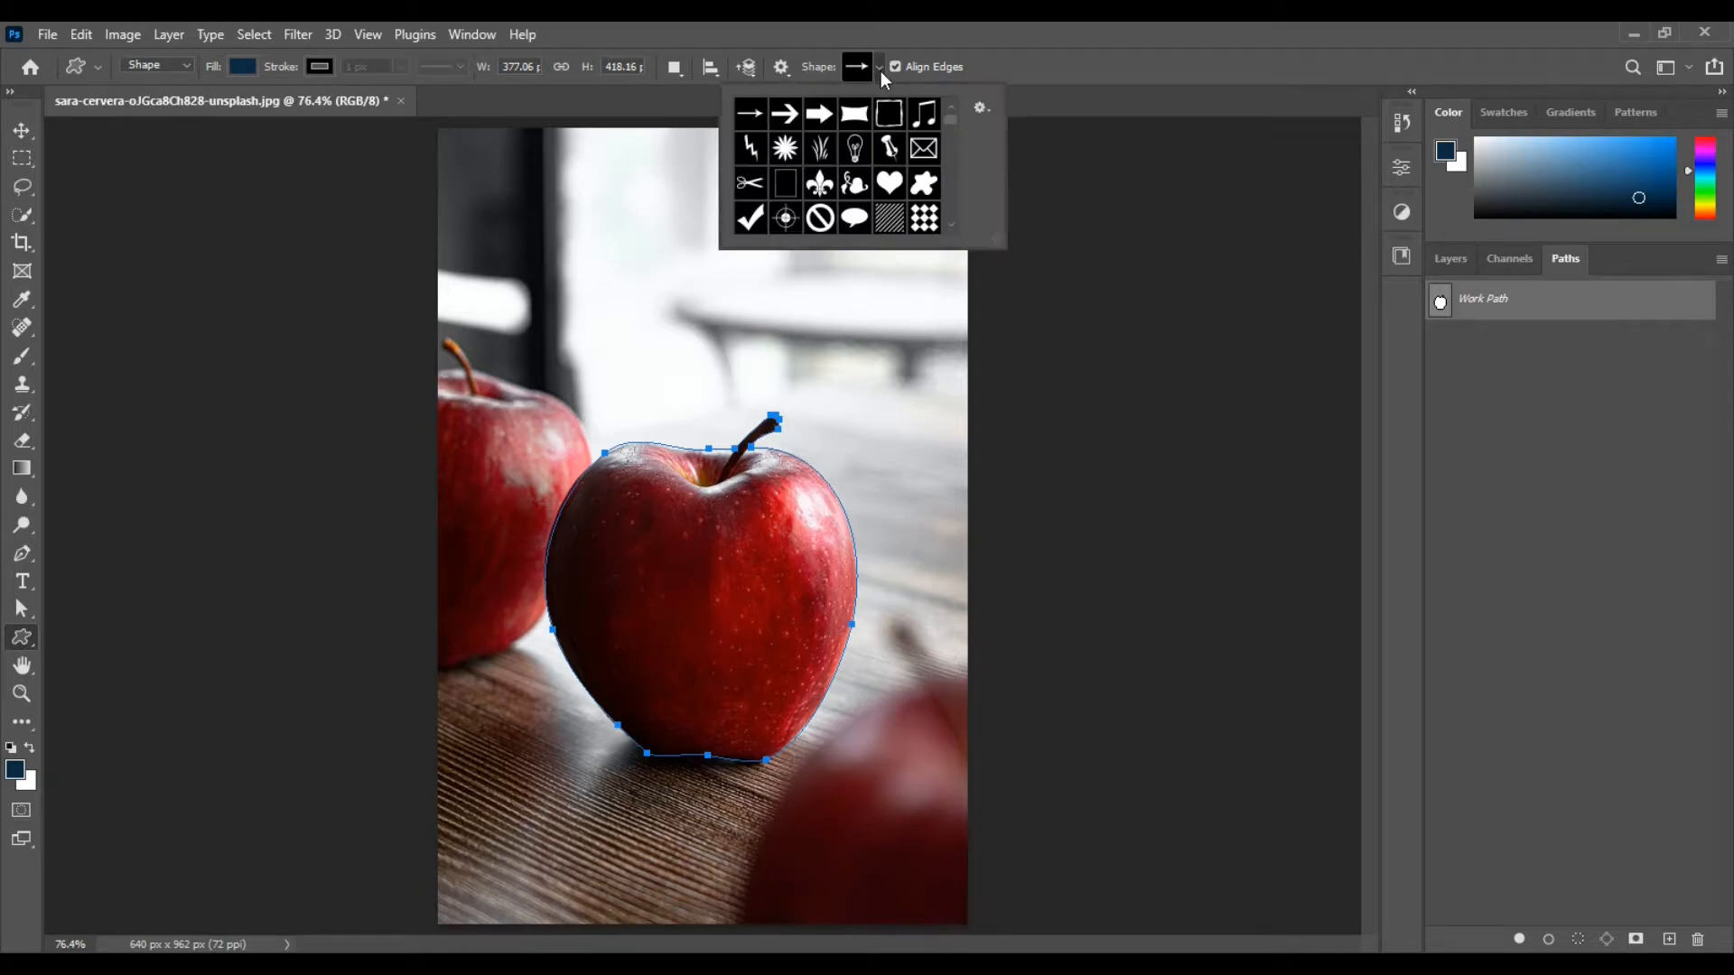
{"action": "left_click_drag", "start_coordinate": [956, 125], "coordinate": [952, 226]}
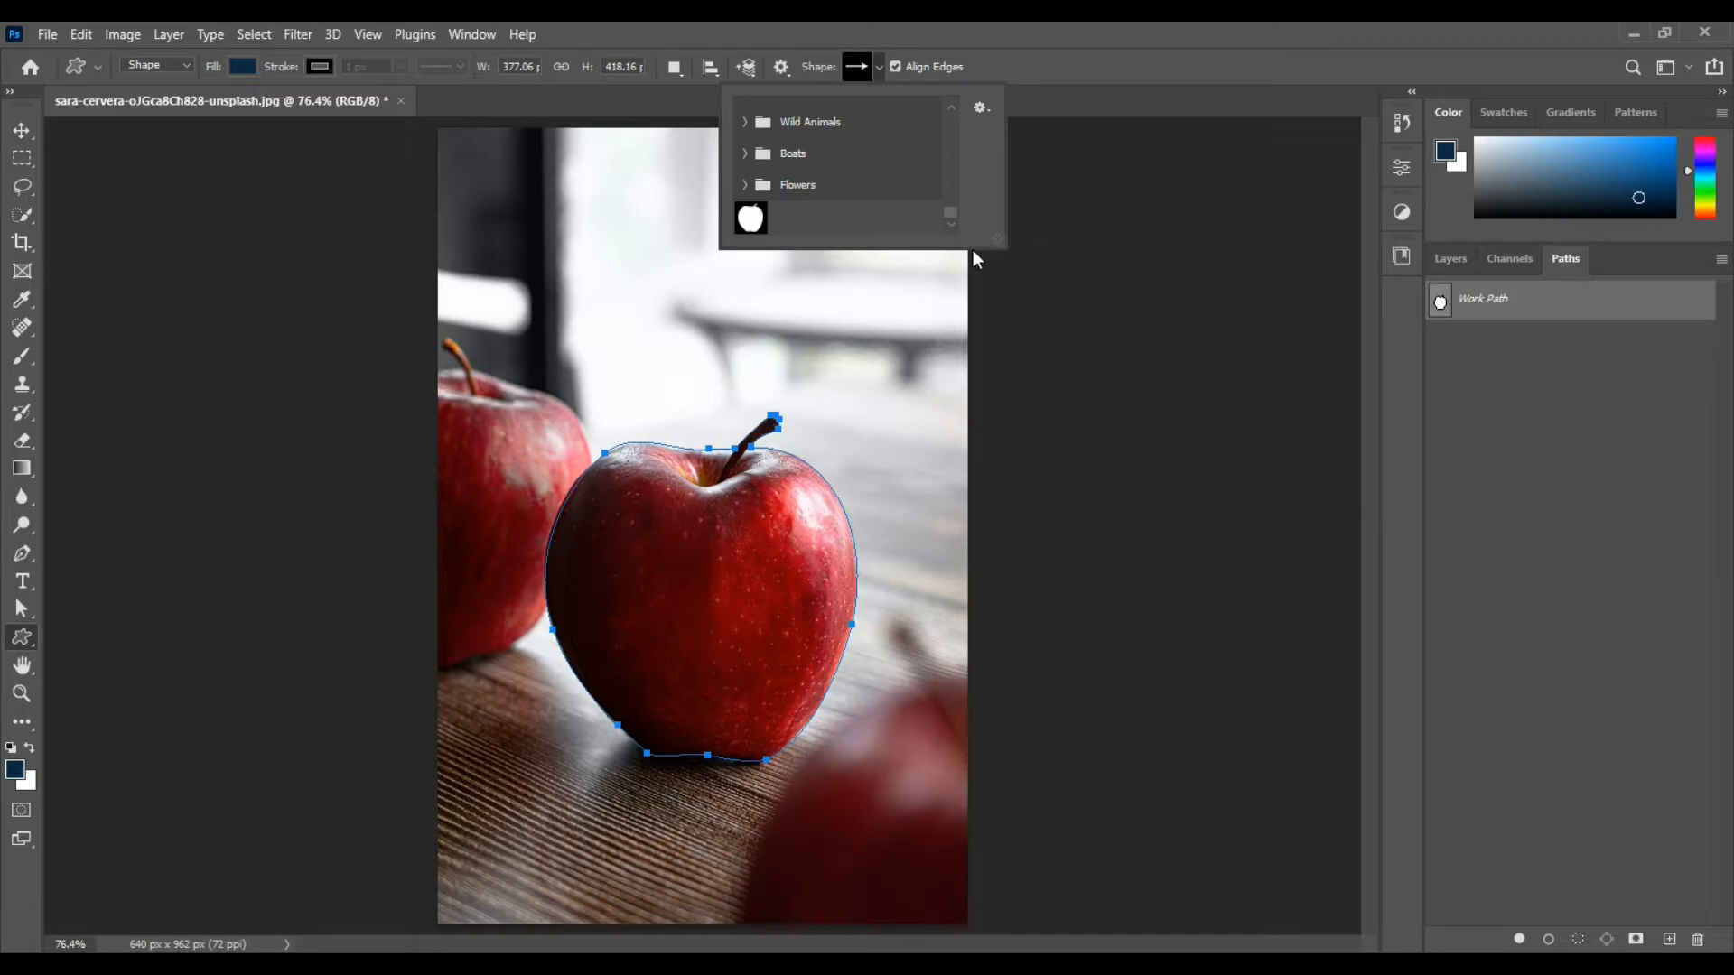
{"action": "left_click", "coordinate": [755, 224]}
{"action": "left_click", "coordinate": [1168, 27]}
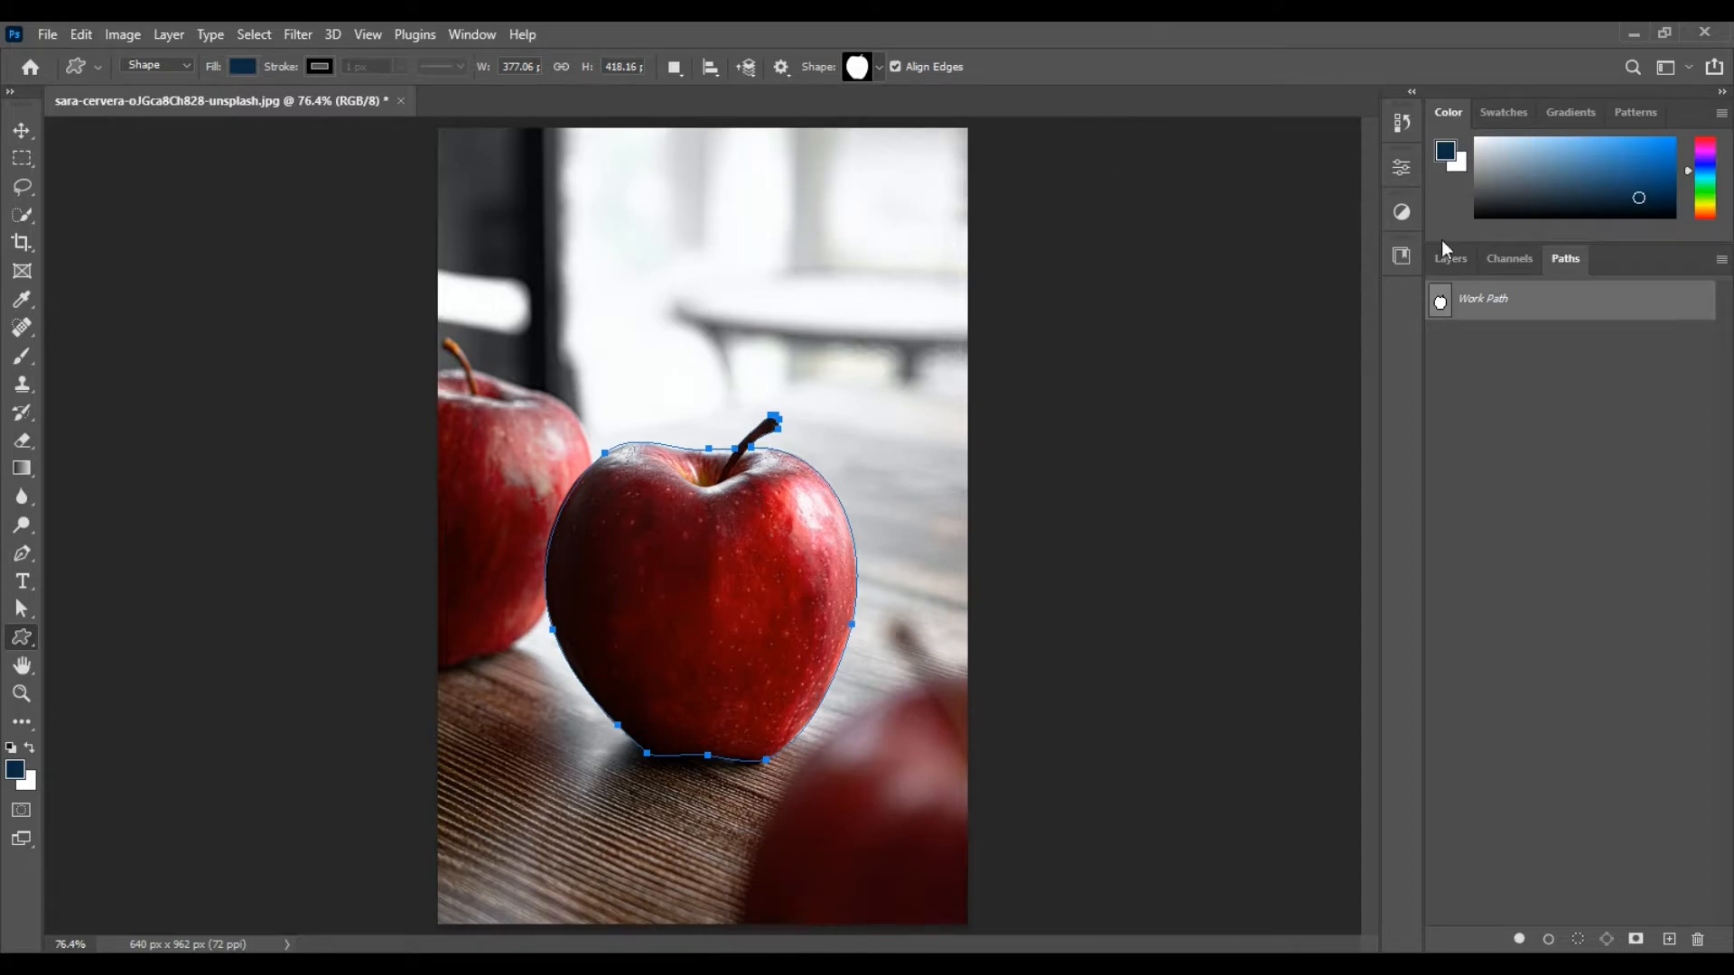
- Add a new layer above the photo and draw the apple custom shape from the upper middle to the right edge
{"action": "left_click", "coordinate": [1450, 260]}
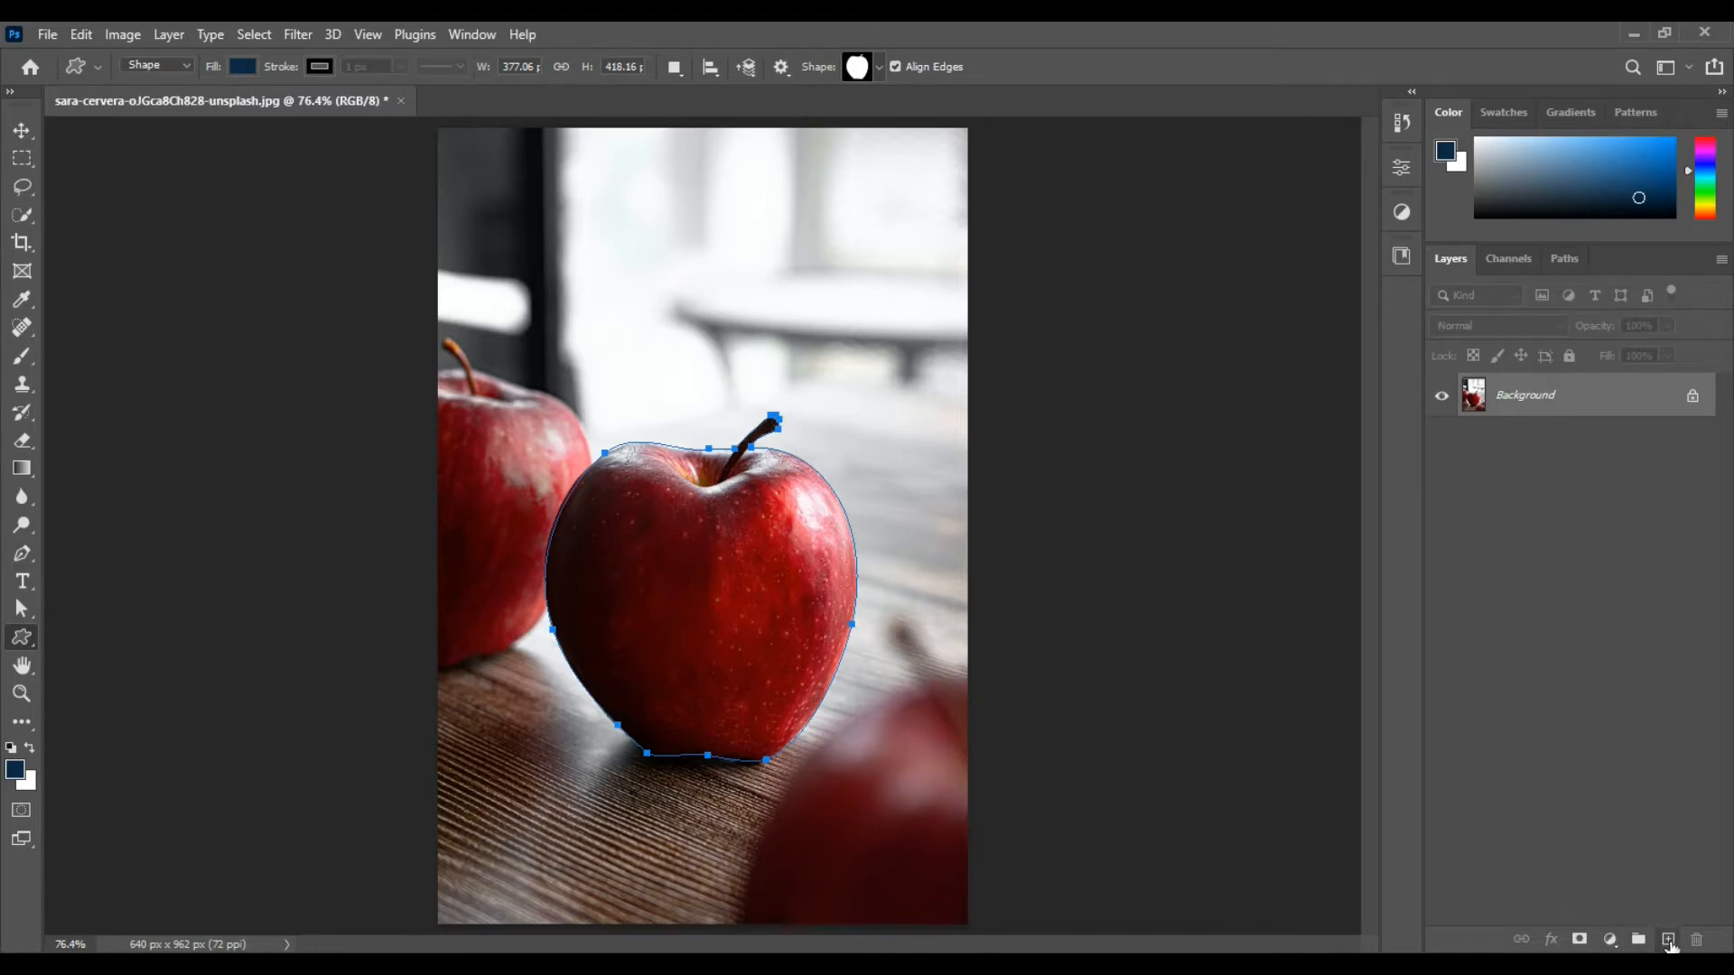
{"action": "left_click", "coordinate": [1669, 940]}
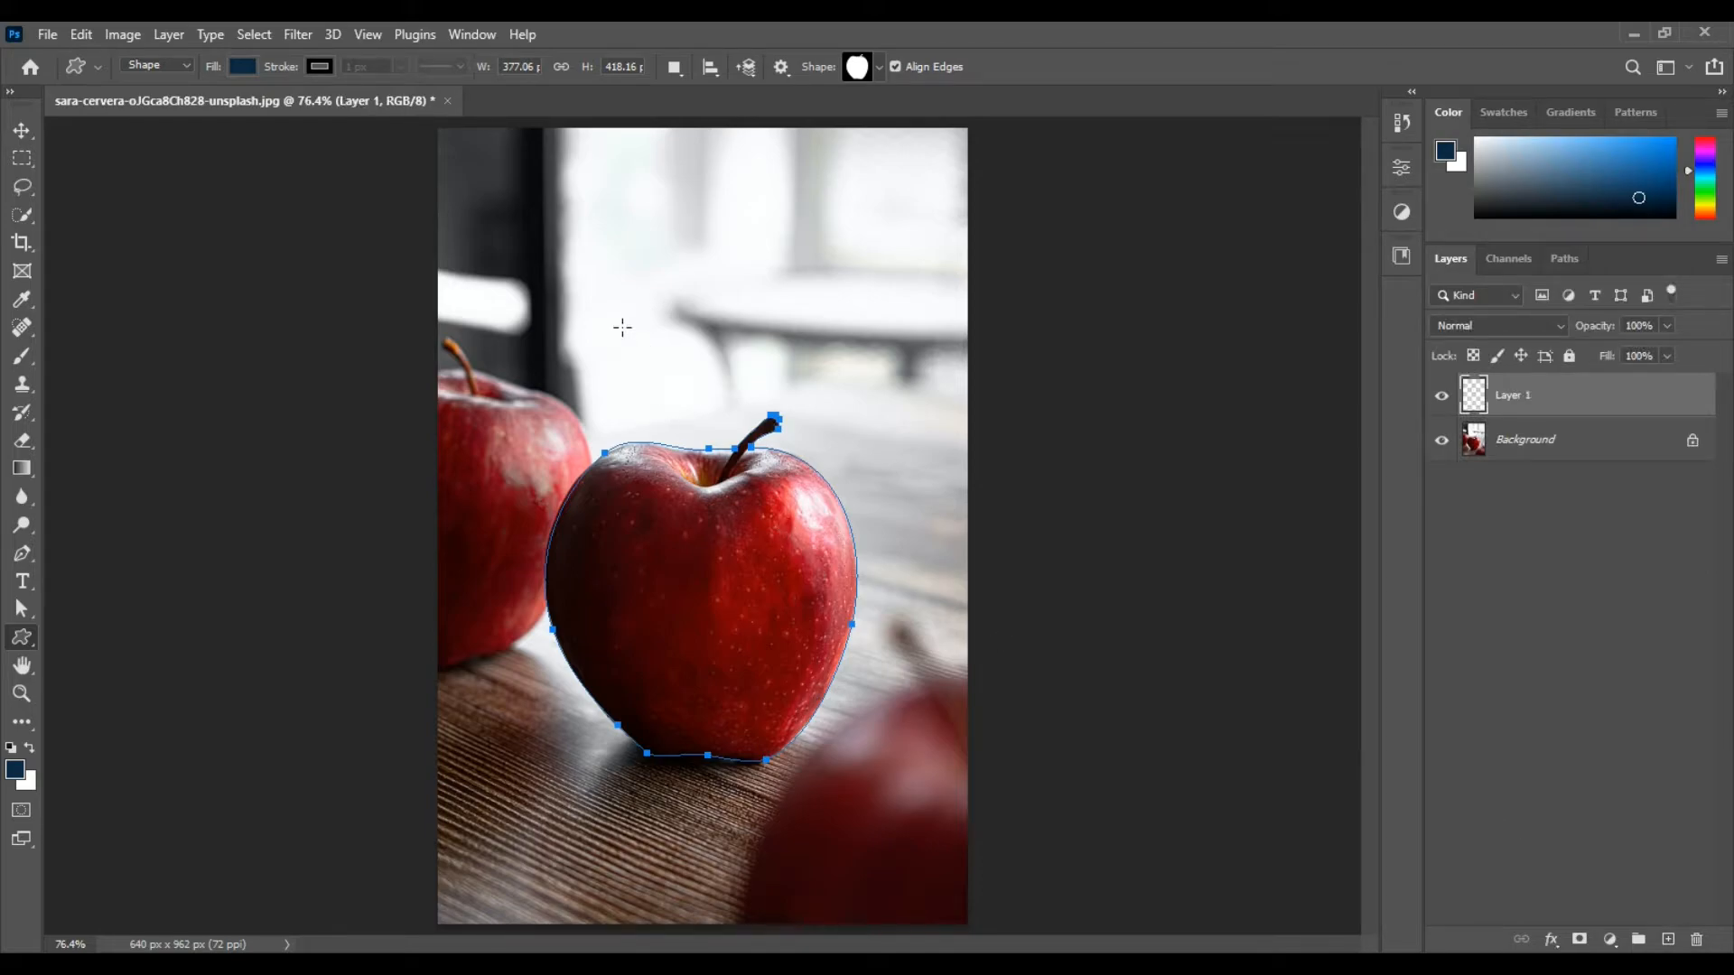
{"action": "left_click_drag", "start_coordinate": [614, 260], "coordinate": [964, 539]}
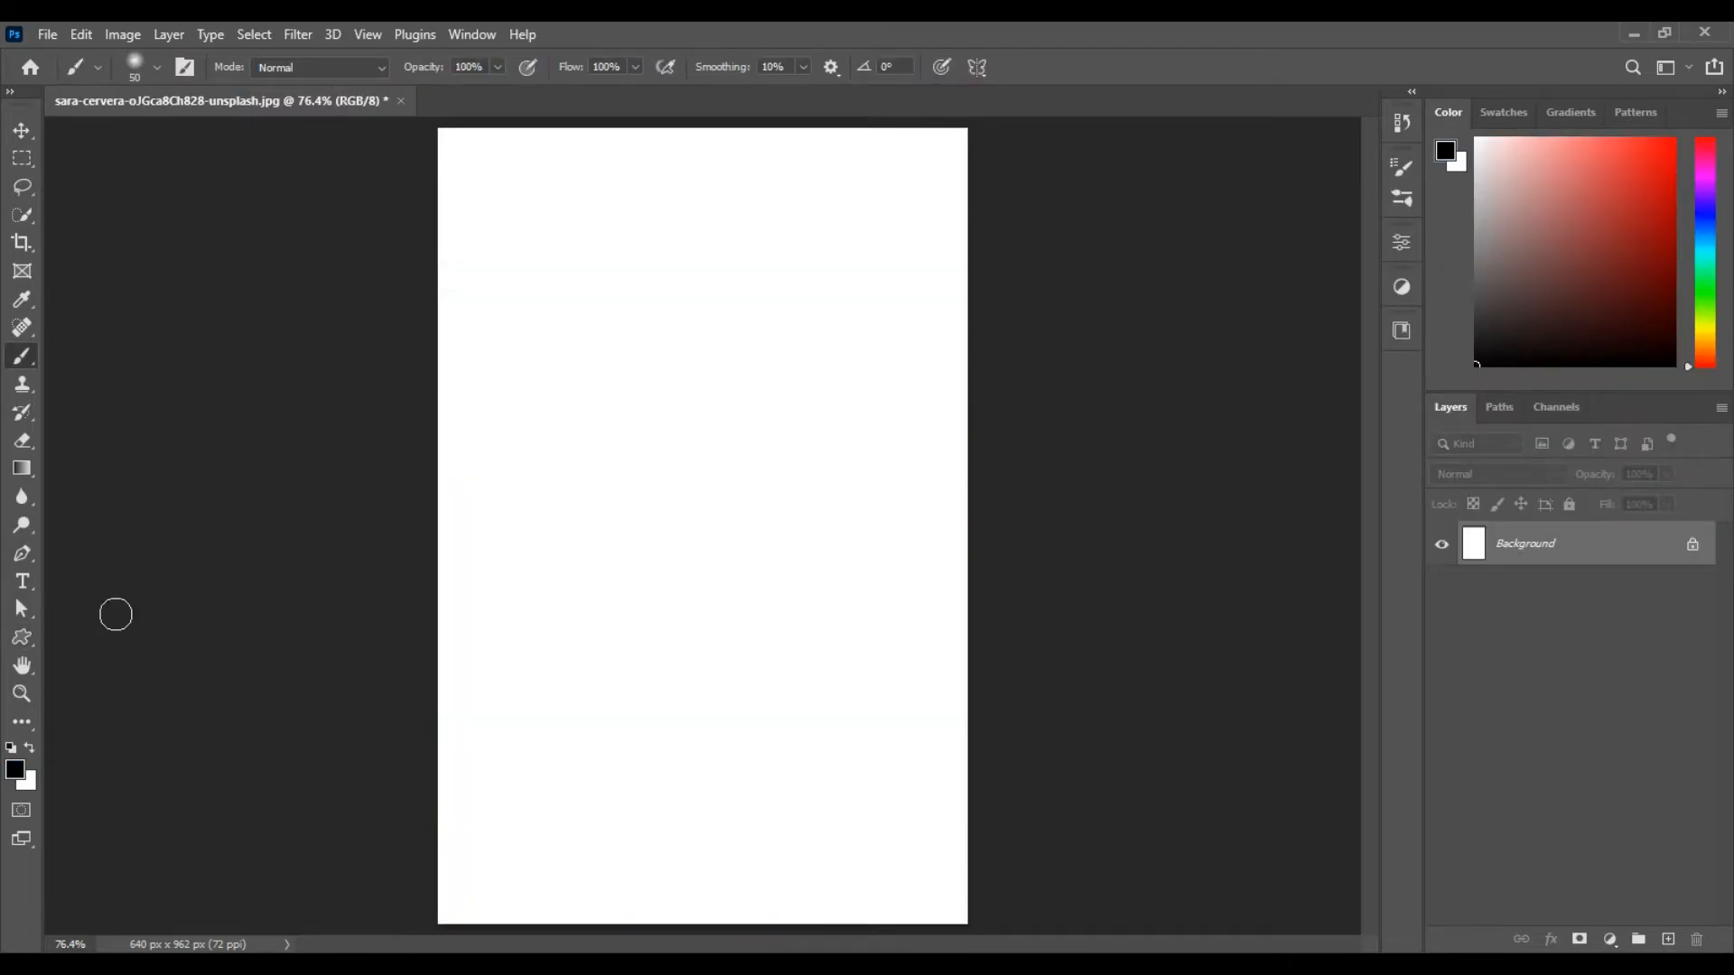
- Draw the apple custom shape in red on the blank white canvas, about 365 px wide and 405 px high
{"action": "left_click", "coordinate": [24, 641]}
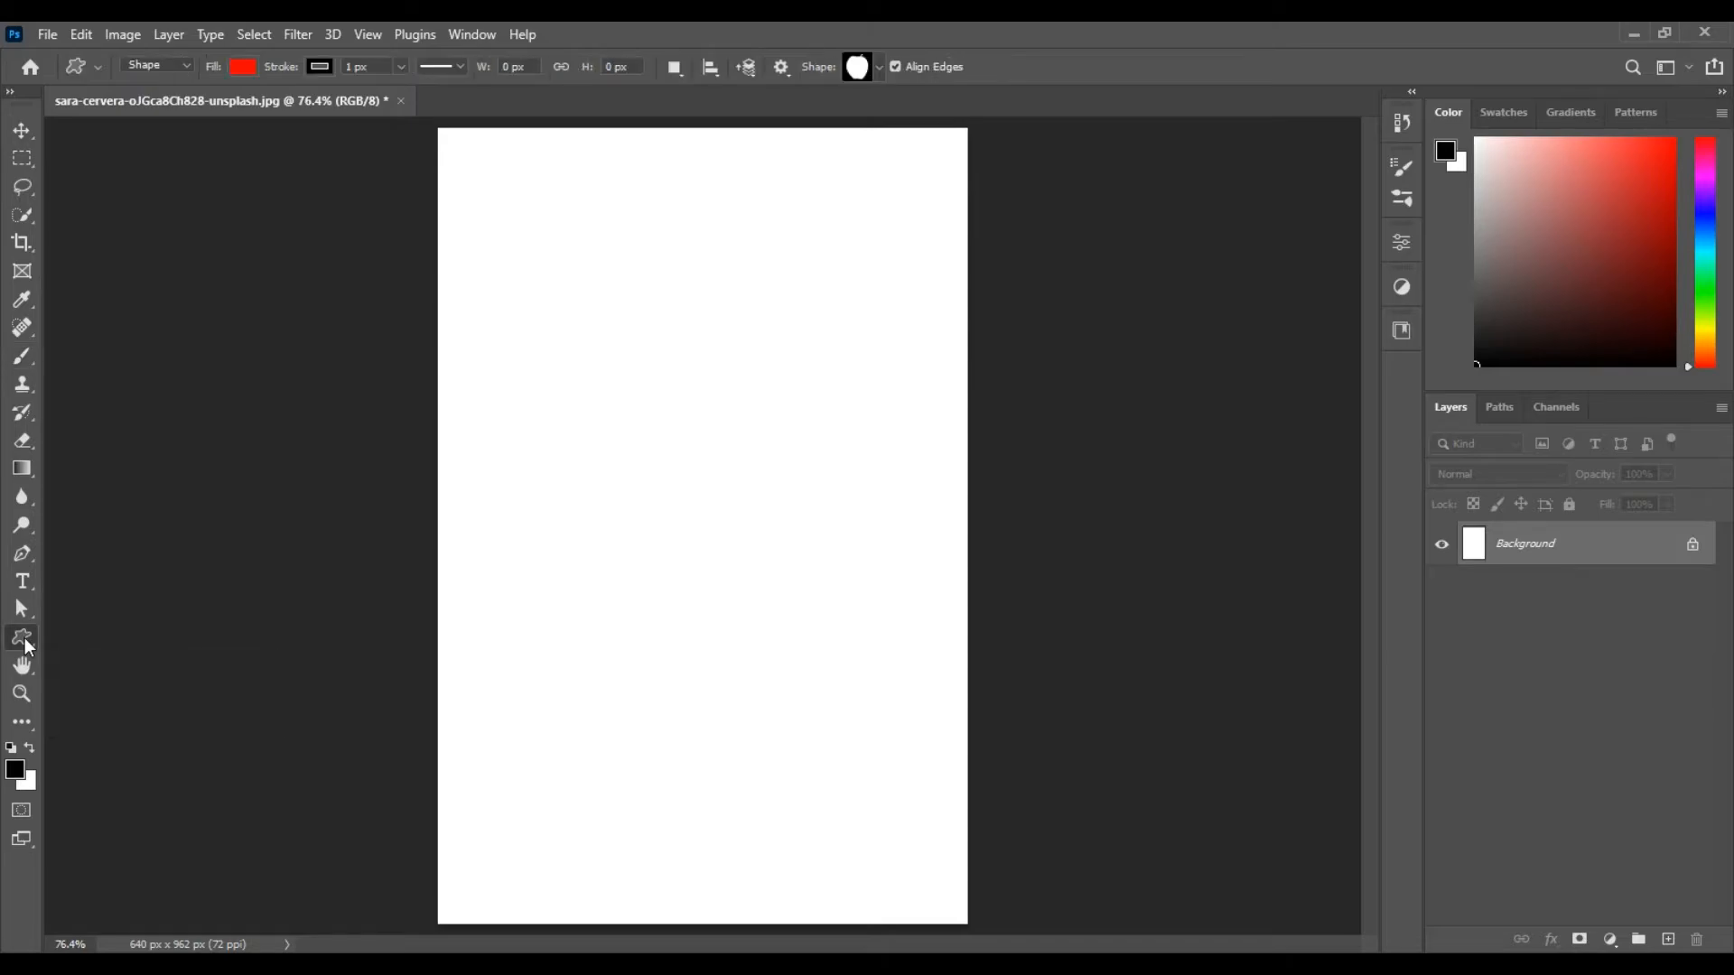
{"action": "left_click", "coordinate": [881, 65]}
{"action": "mouse_move", "coordinate": [952, 215]}
{"action": "left_mouse_down"}
{"action": "mouse_move", "coordinate": [955, 117]}
{"action": "mouse_move", "coordinate": [951, 219]}
{"action": "left_mouse_up"}
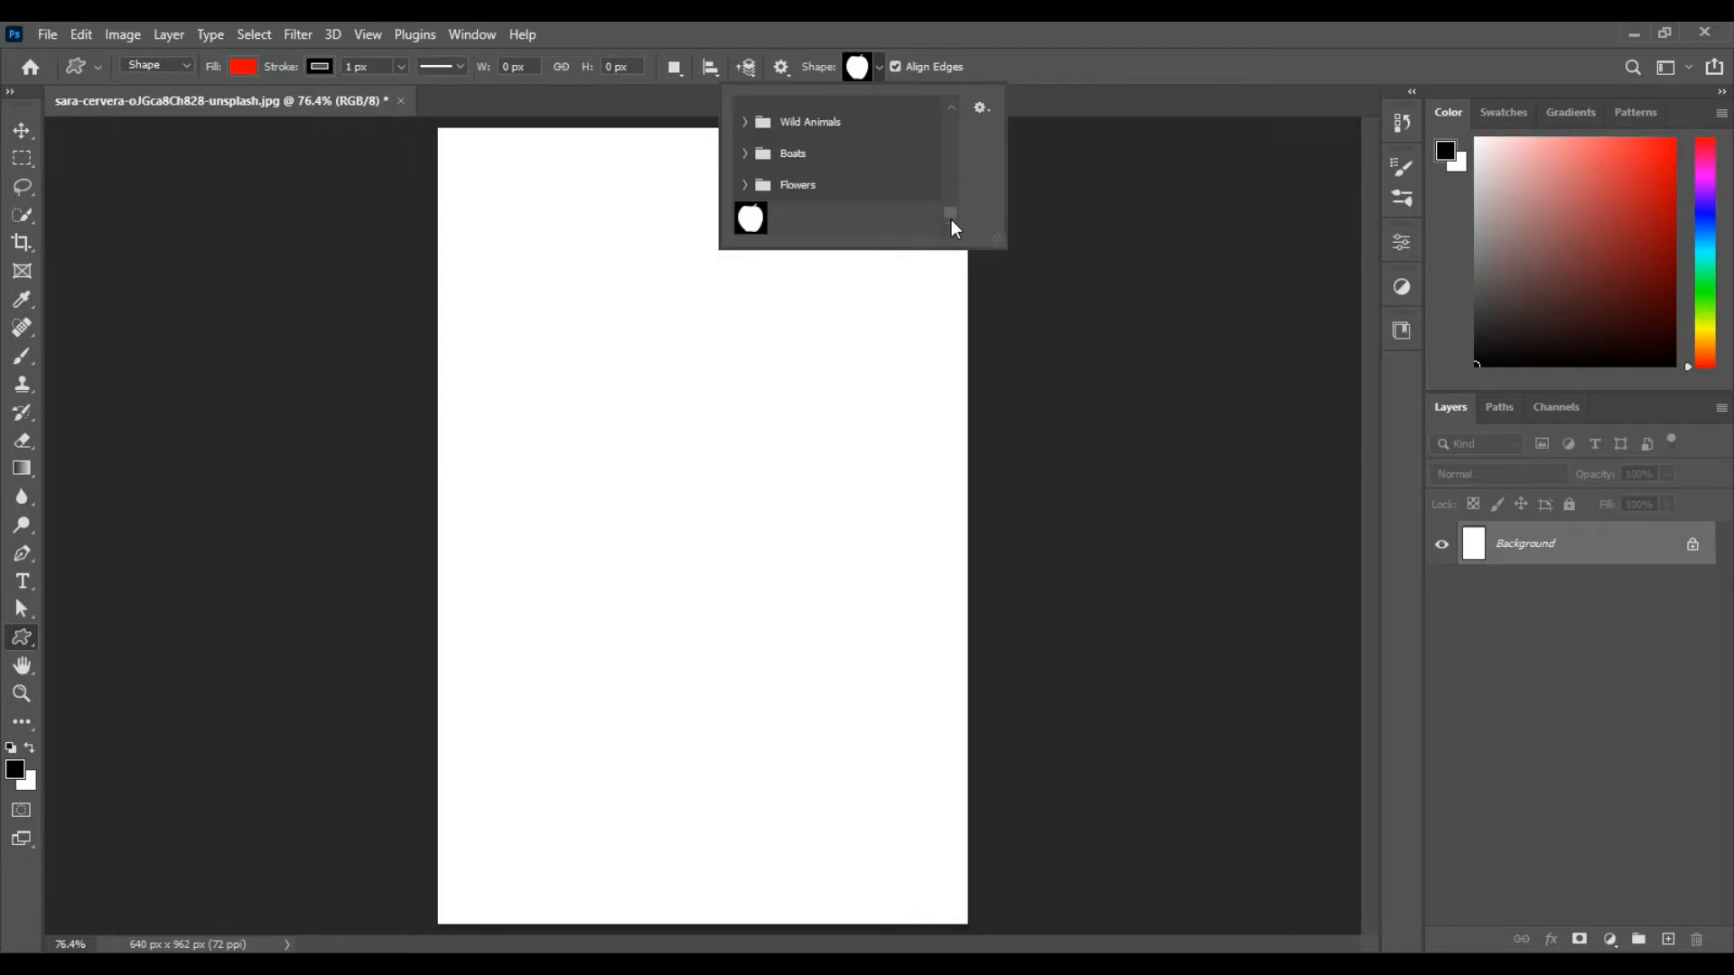
{"action": "left_click", "coordinate": [751, 219]}
{"action": "double_click", "coordinate": [757, 220]}
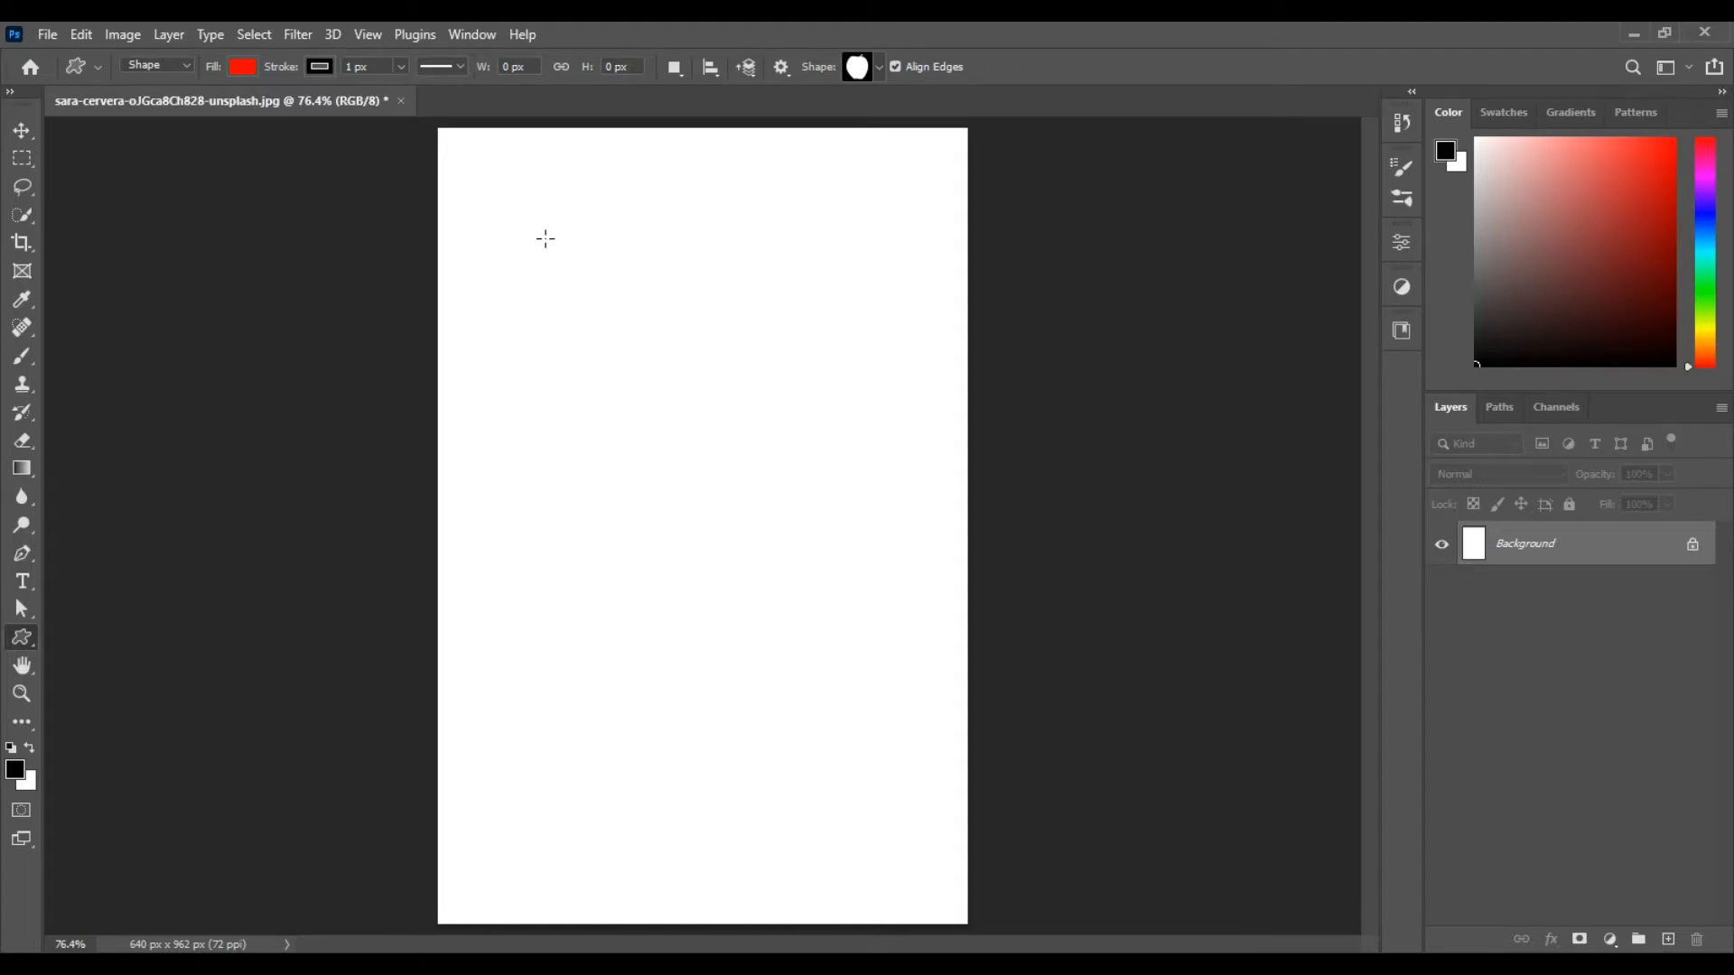
{"action": "left_click", "coordinate": [1676, 136]}
{"action": "left_click_drag", "start_coordinate": [560, 293], "coordinate": [971, 625]}
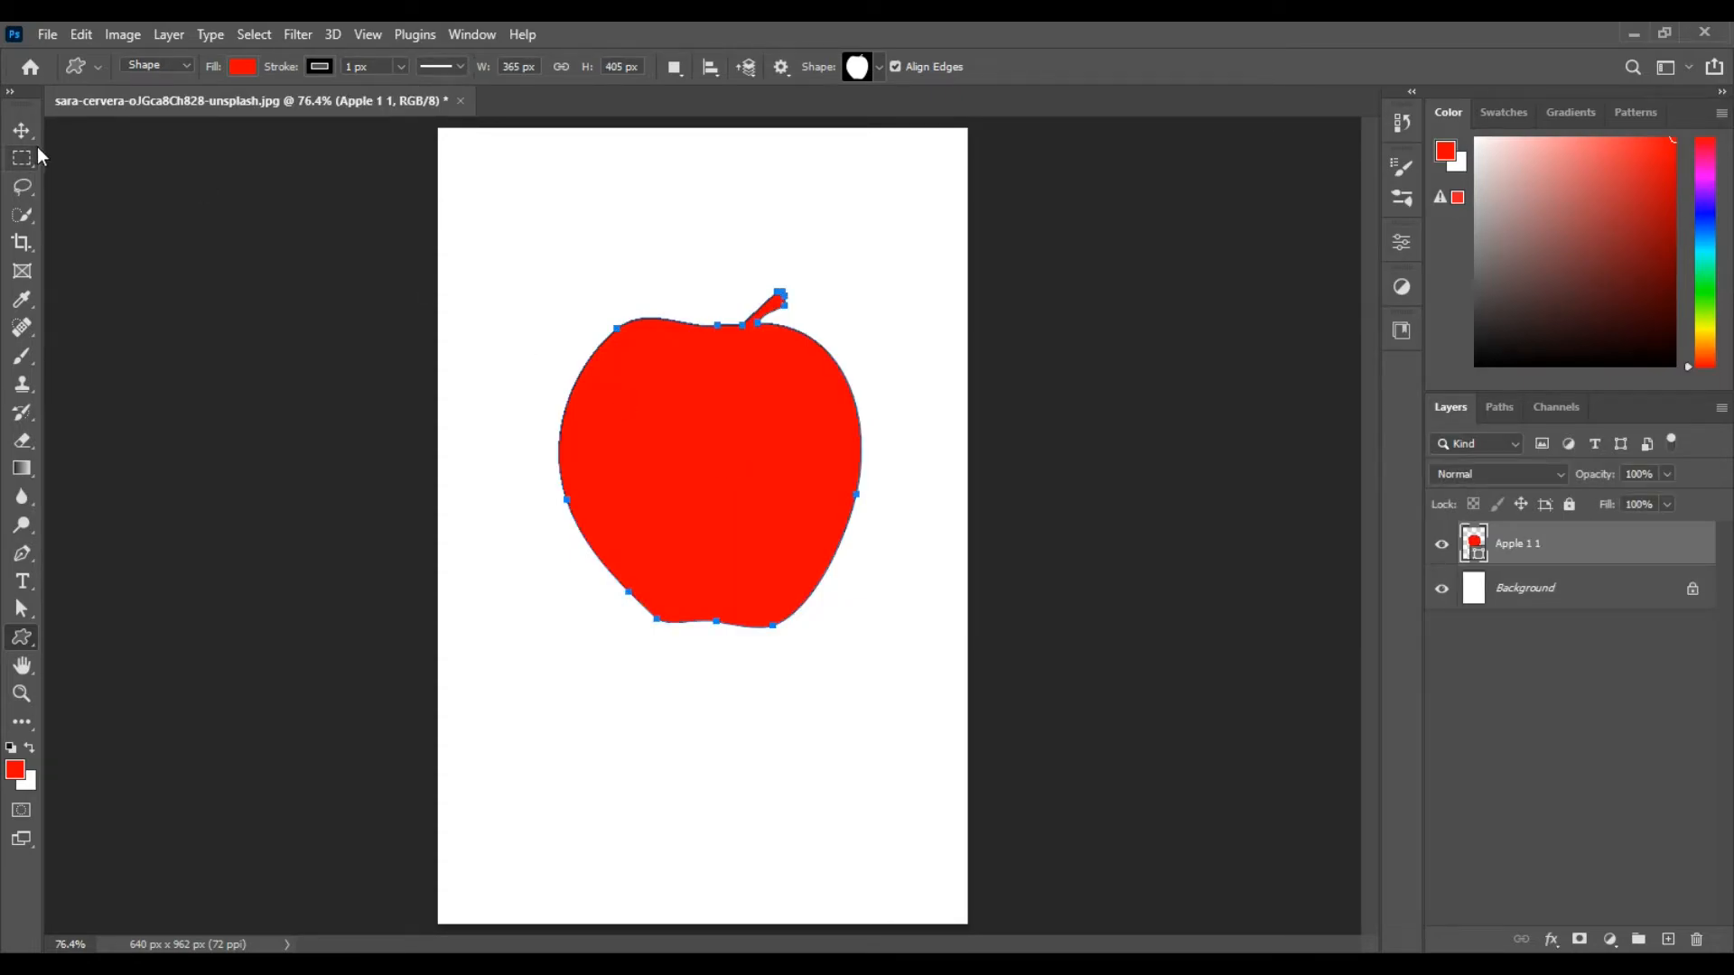
- Set the apple shape's fill and stroke both to no color
{"action": "left_click", "coordinate": [246, 68]}
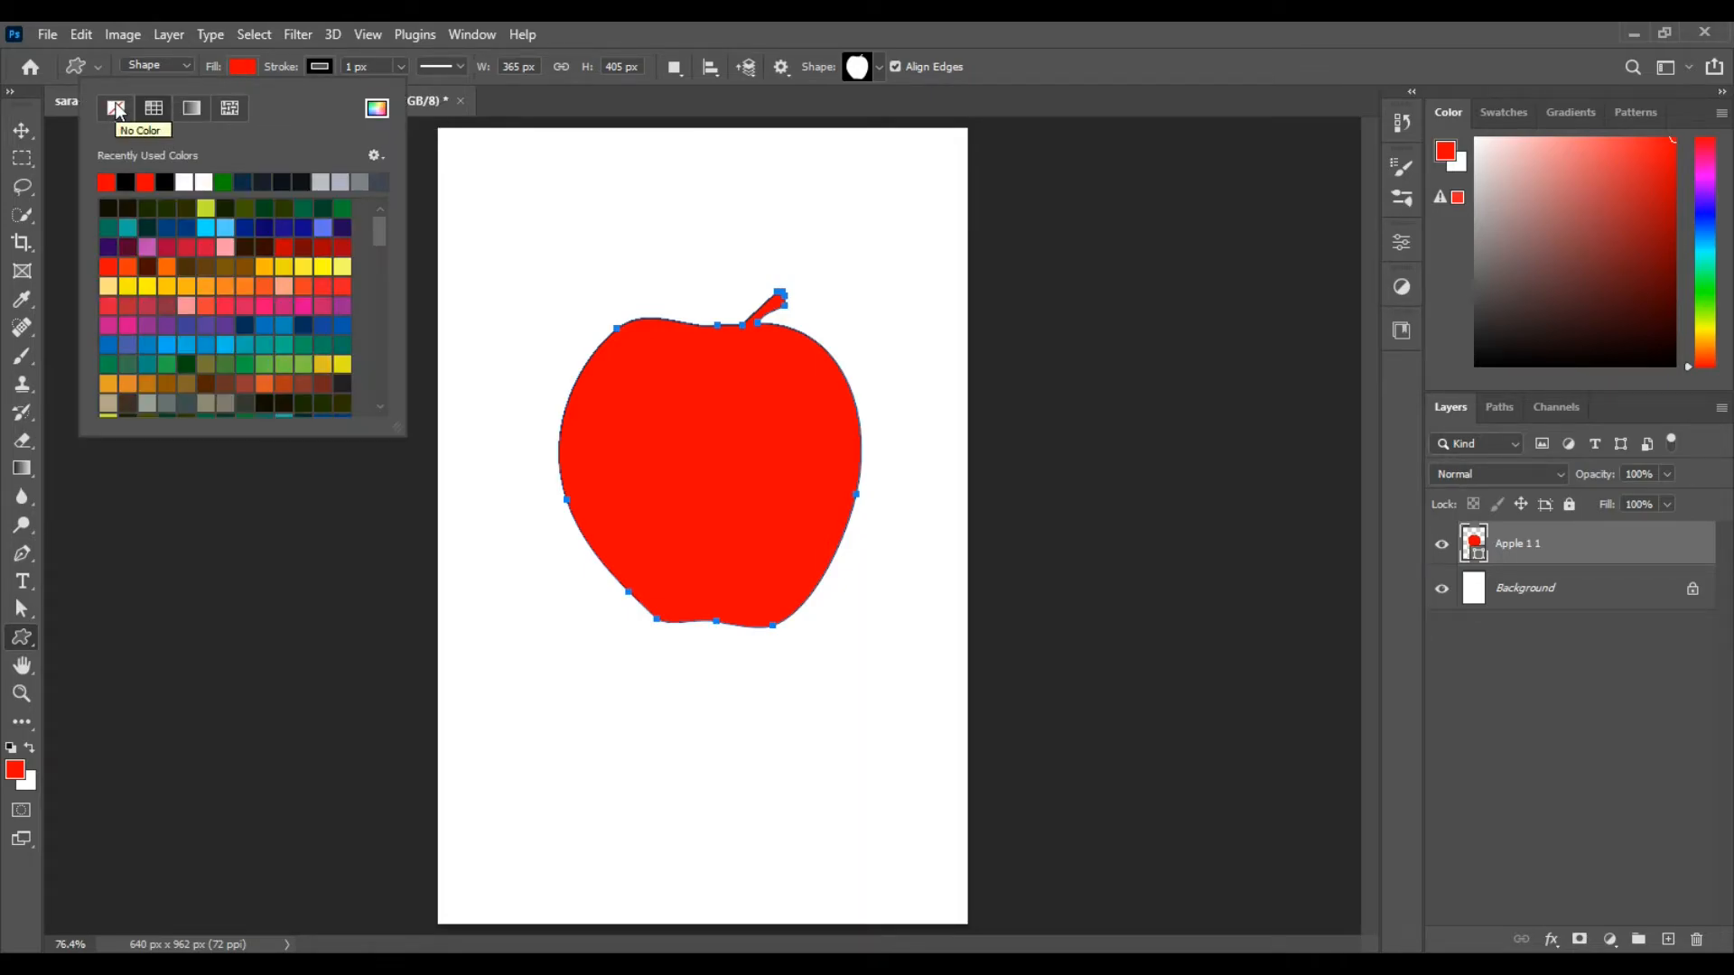
{"action": "left_click", "coordinate": [116, 109]}
{"action": "left_click", "coordinate": [319, 66]}
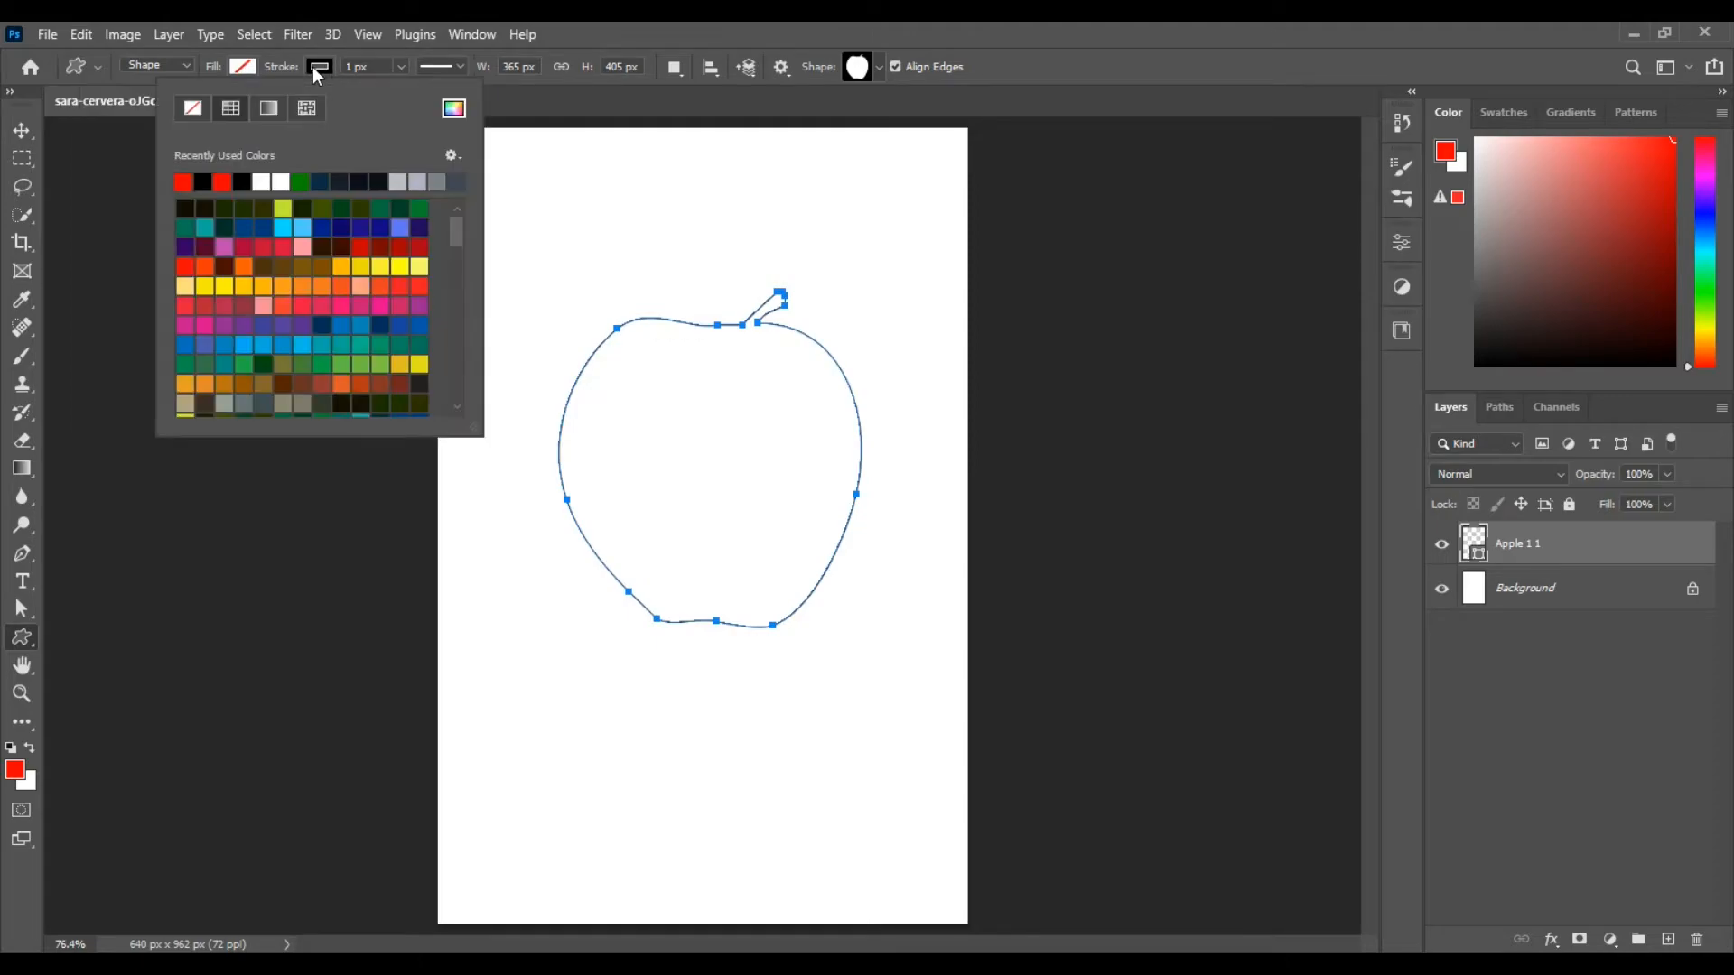
{"action": "left_click", "coordinate": [196, 106]}
{"action": "left_click", "coordinate": [545, 103]}
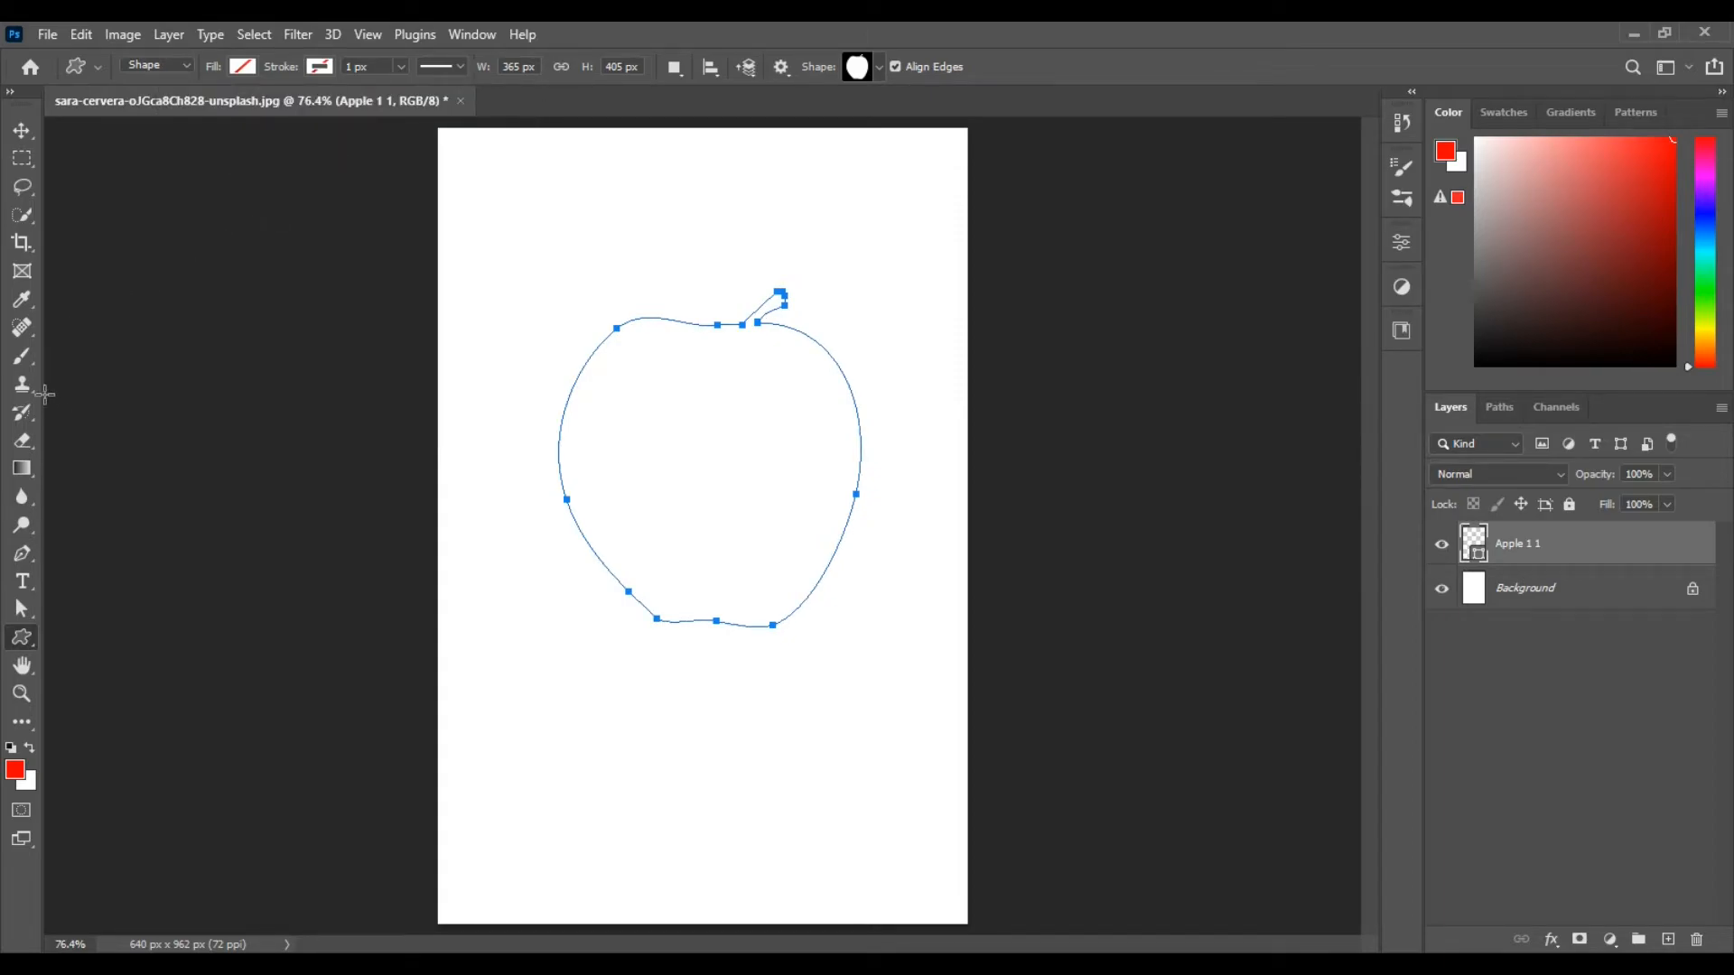
- Choose the Brush tool with the Soft Round Pressure Size preset
{"action": "left_click", "coordinate": [30, 357]}
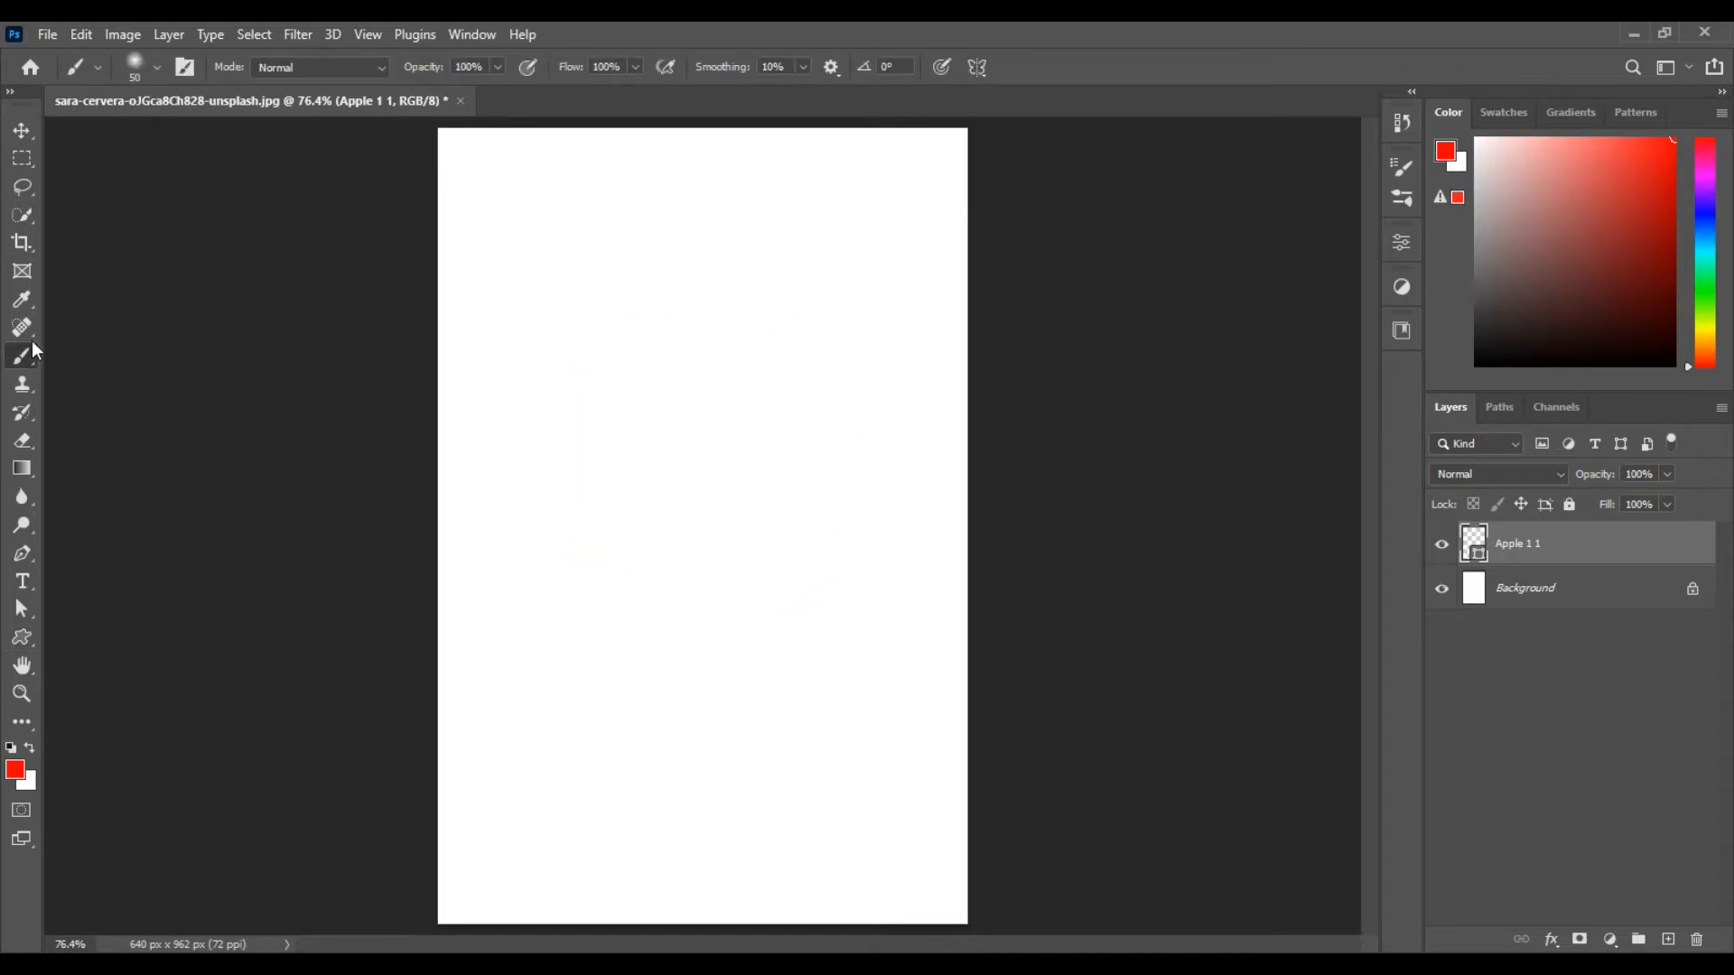
{"action": "left_click", "coordinate": [97, 63]}
{"action": "left_click", "coordinate": [96, 67]}
{"action": "left_click", "coordinate": [158, 67]}
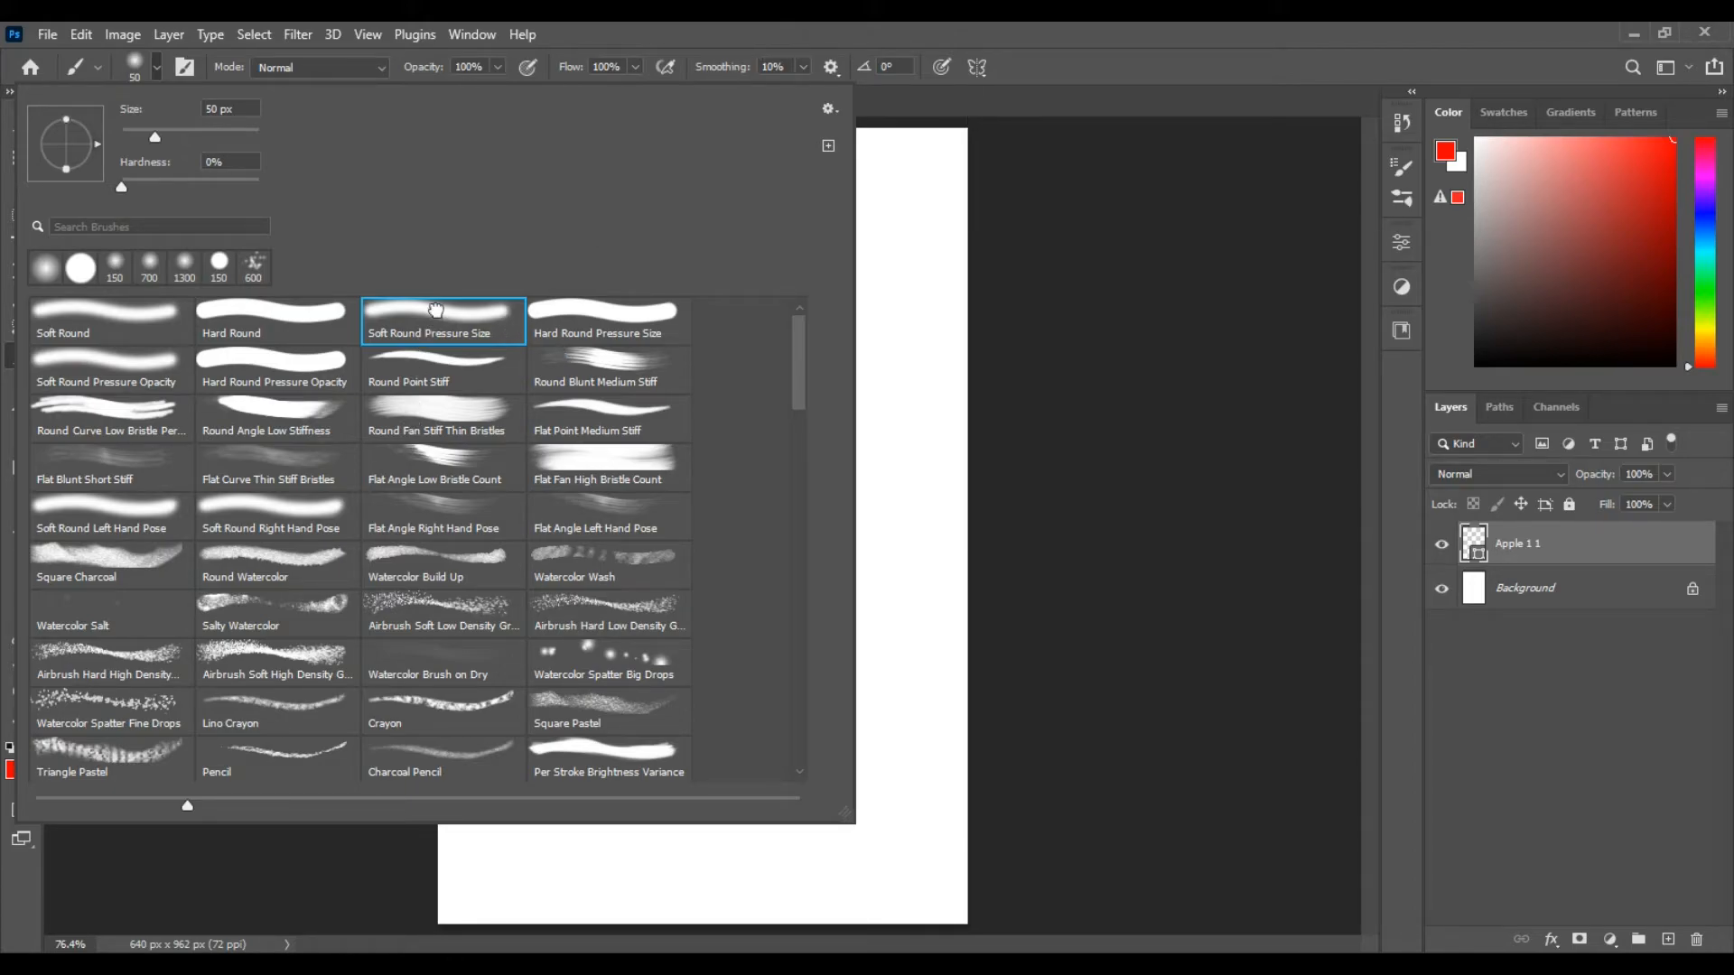
{"action": "double_click", "coordinate": [431, 315]}
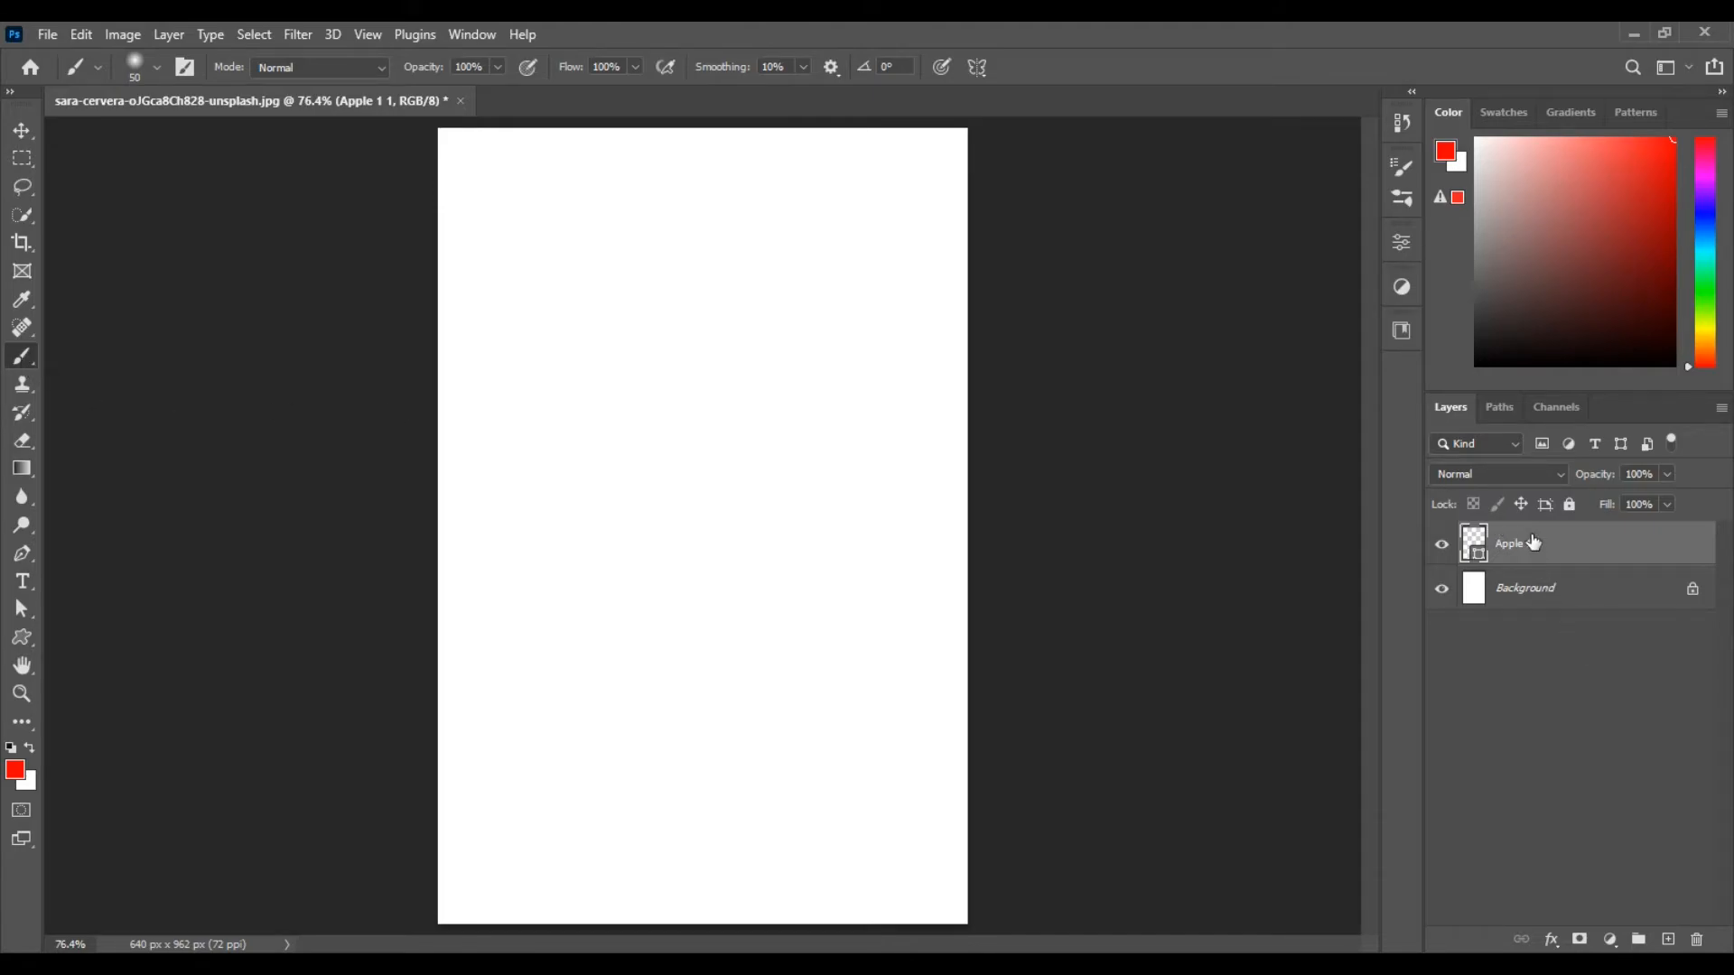
- Add a new empty layer above the apple shape layer and check the brush's size and hardness
{"action": "left_click", "coordinate": [1668, 940]}
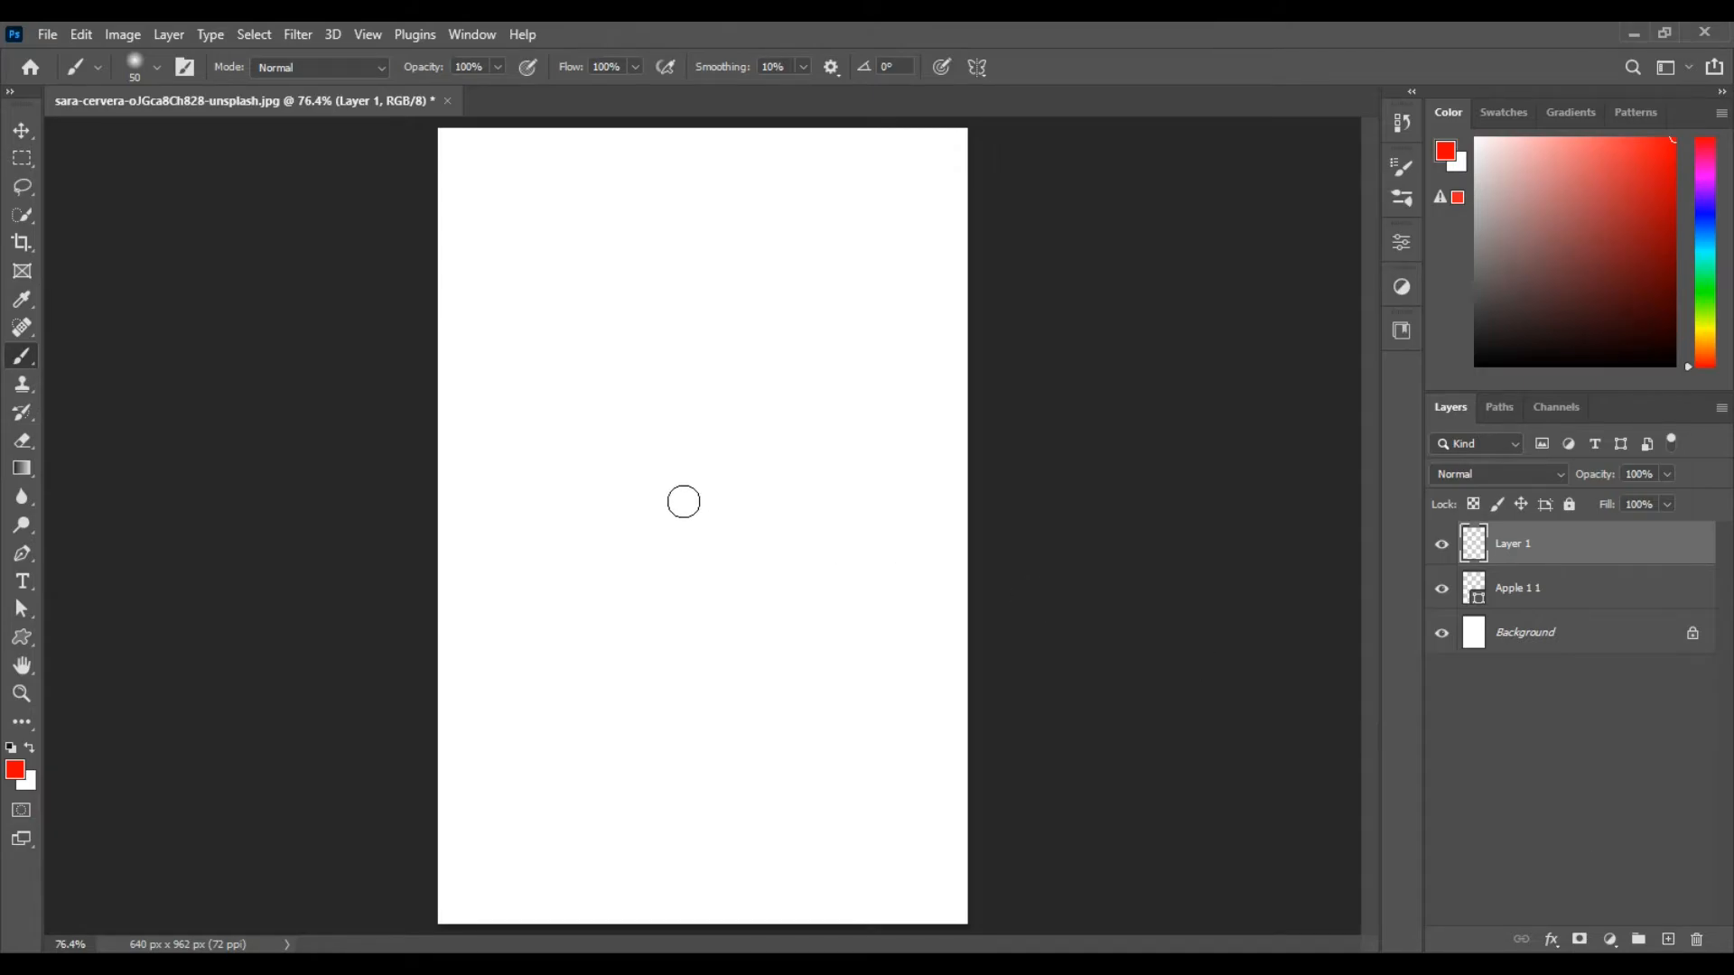
{"action": "left_click", "coordinate": [156, 68]}
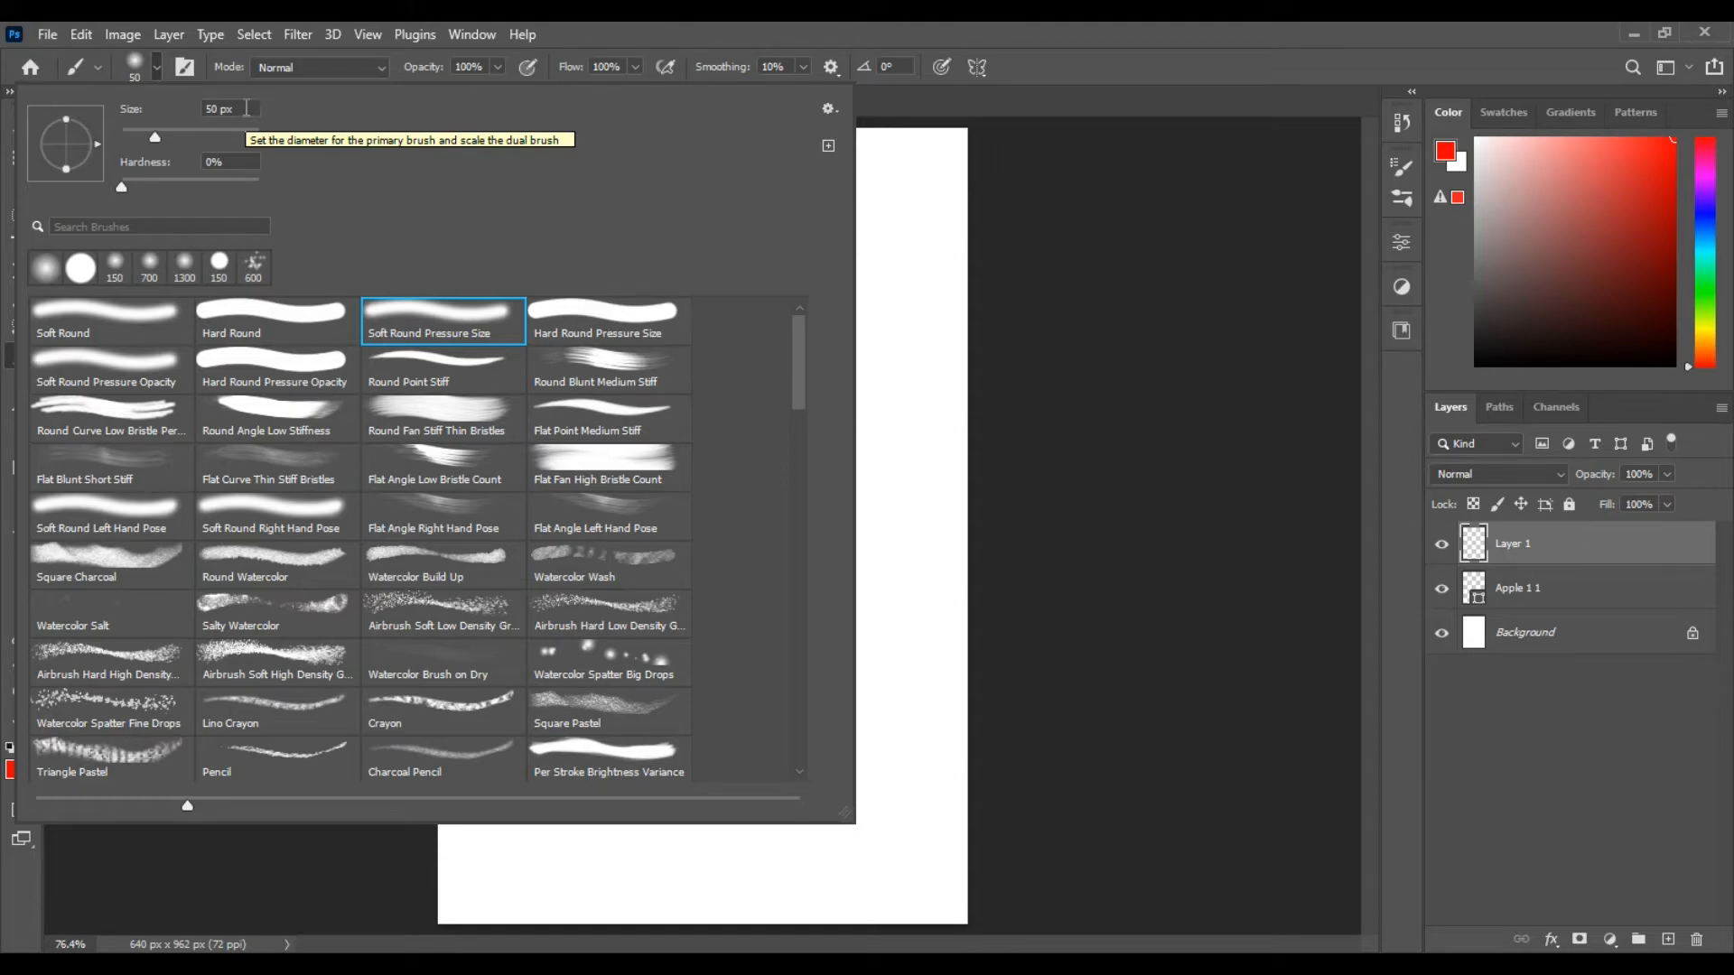
{"action": "left_click", "coordinate": [251, 163]}
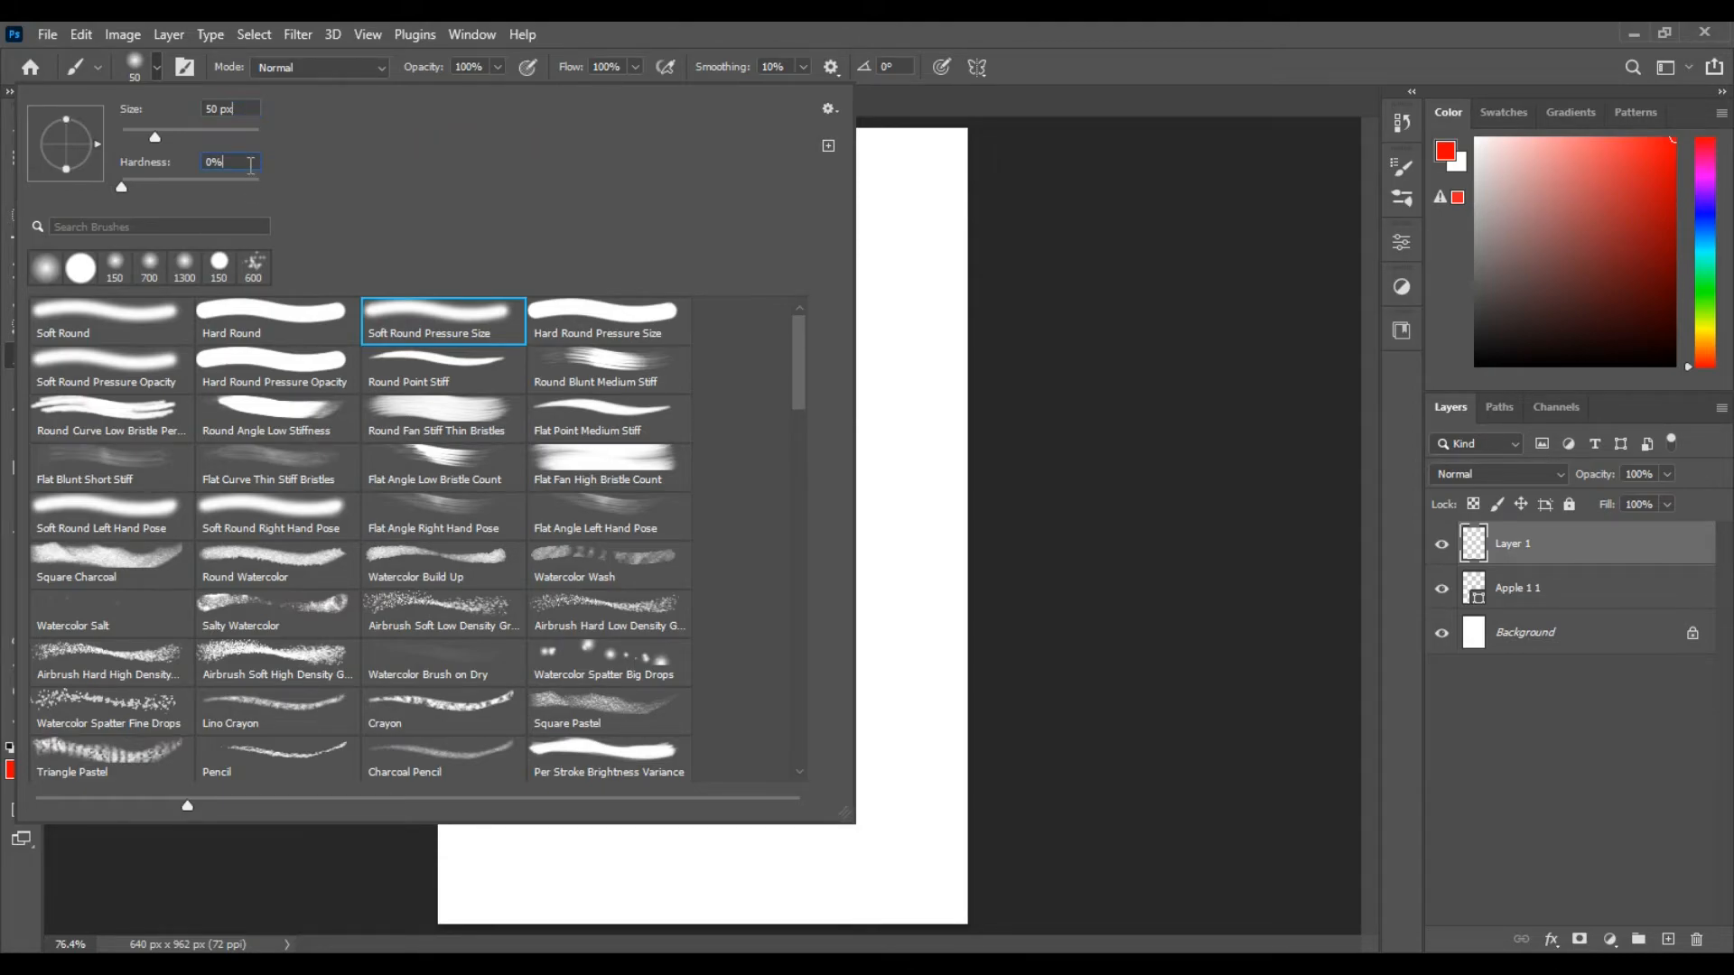
{"action": "left_click", "coordinate": [796, 34]}
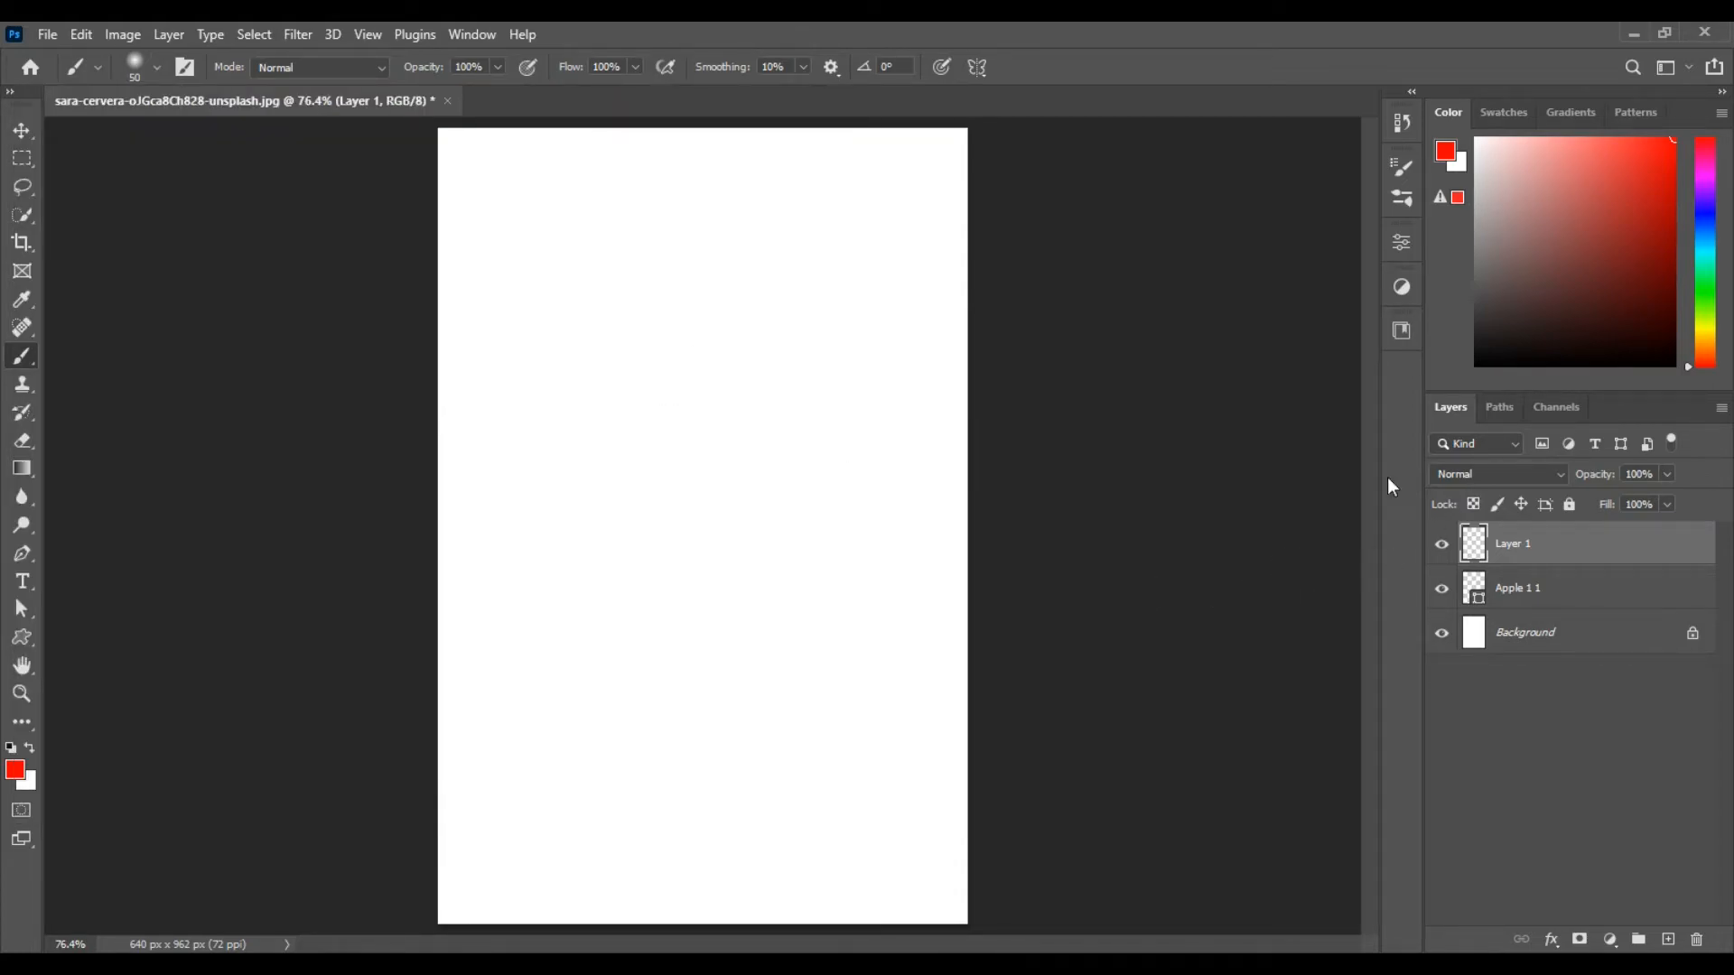
- Show the Paths panel and select the apple's work path
{"action": "left_click", "coordinate": [478, 34]}
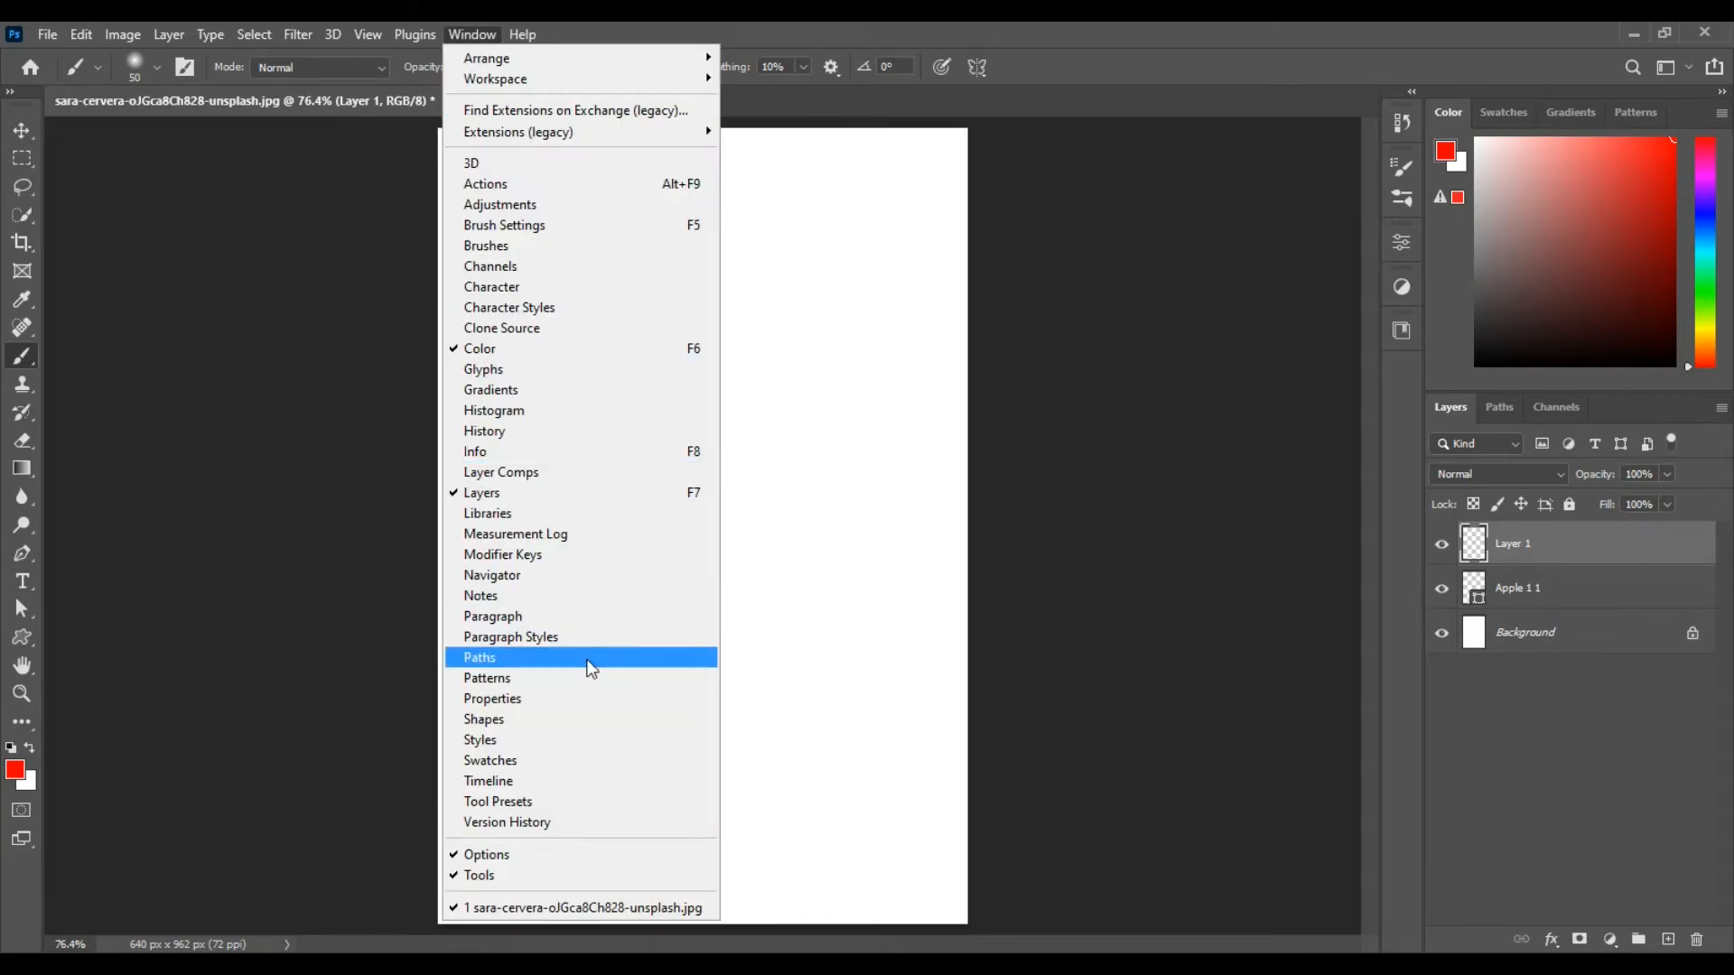
{"action": "left_click", "coordinate": [591, 666]}
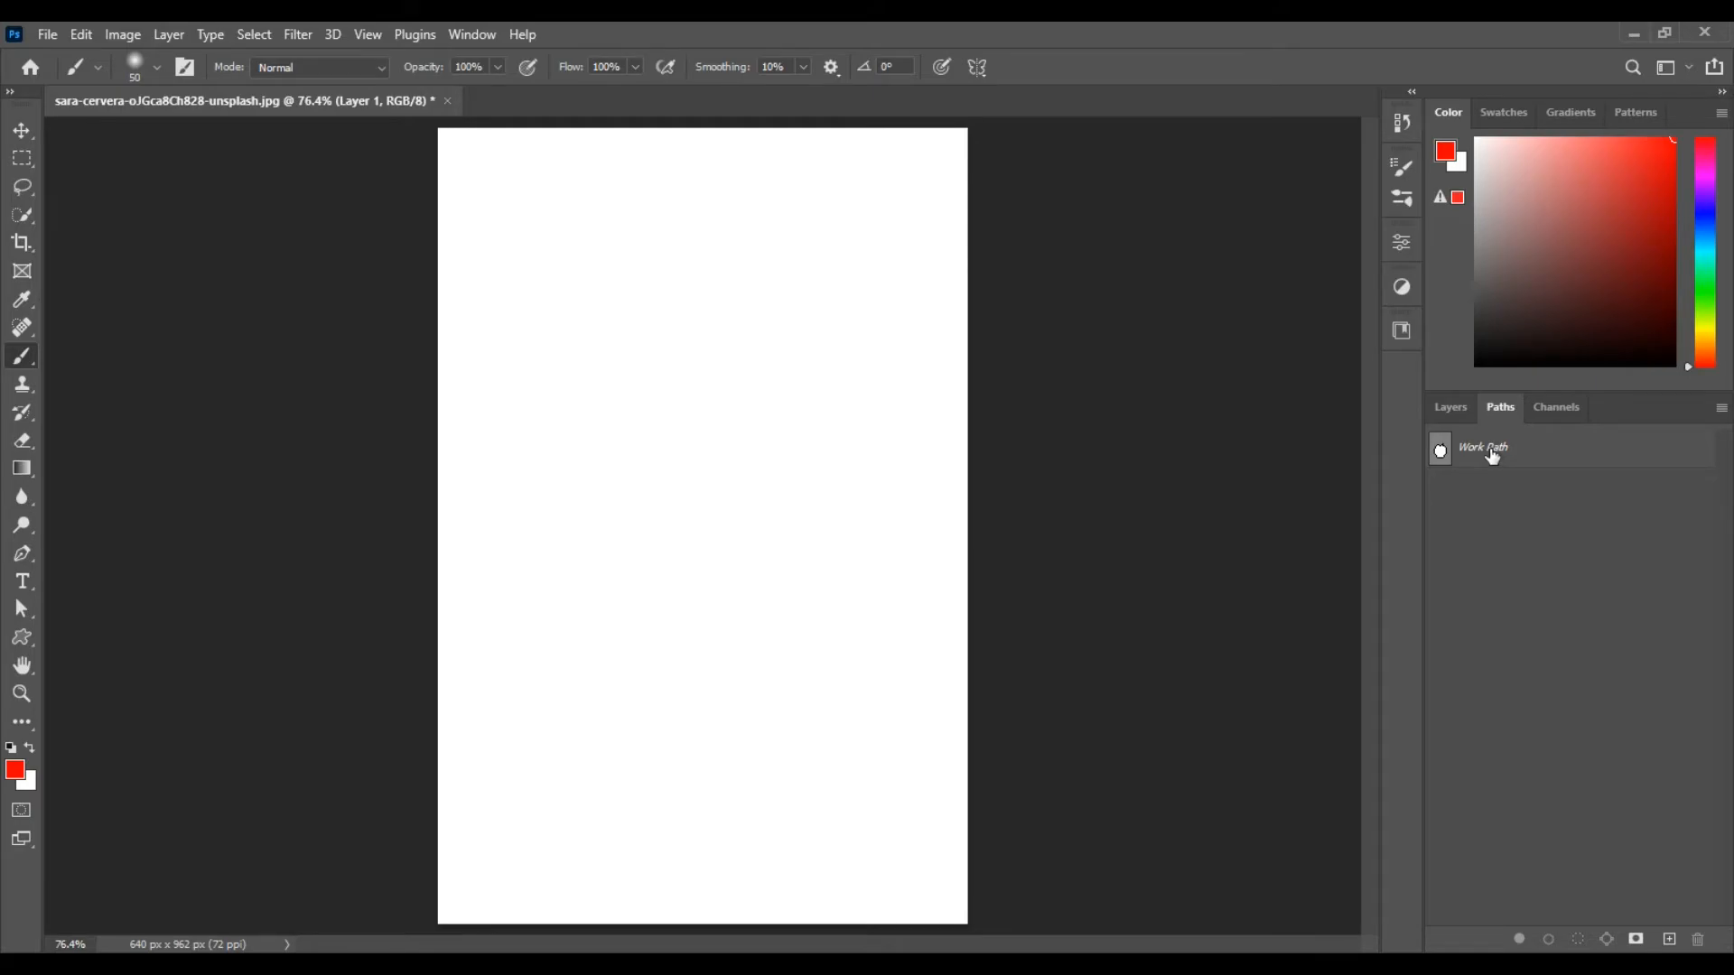
{"action": "left_click", "coordinate": [1492, 457]}
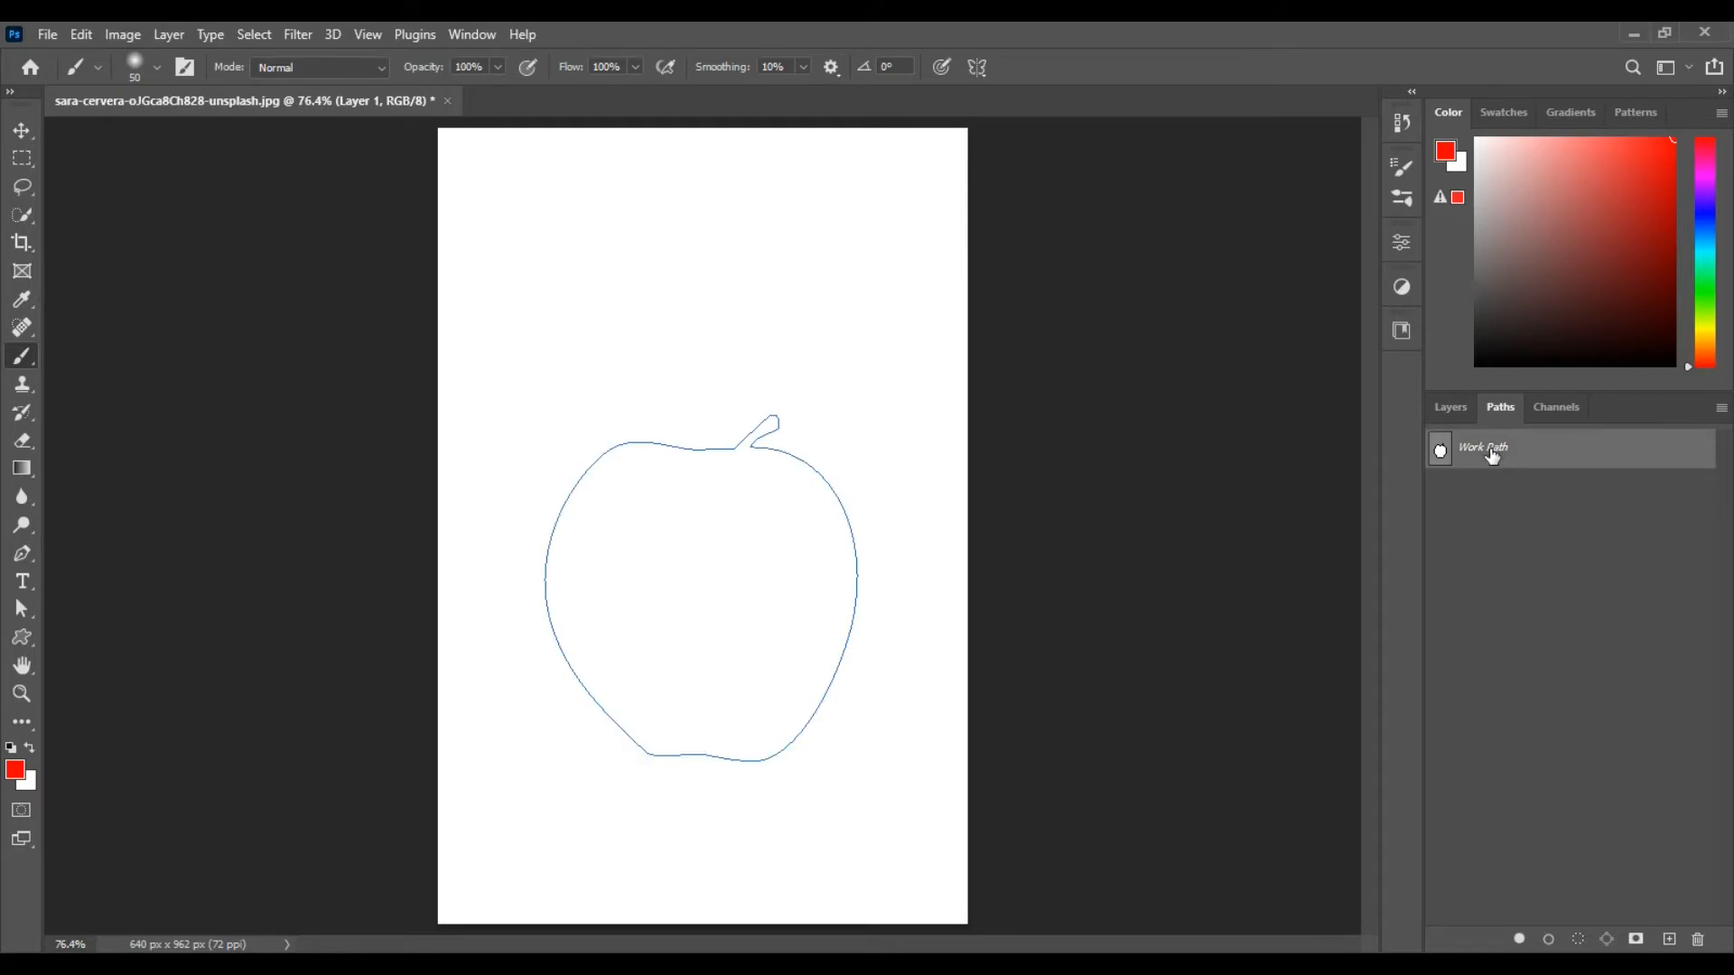
- Stroke the apple work path with the Brush and Simulate Pressure enabled, leaving the path deselected
{"action": "left_click", "coordinate": [22, 554]}
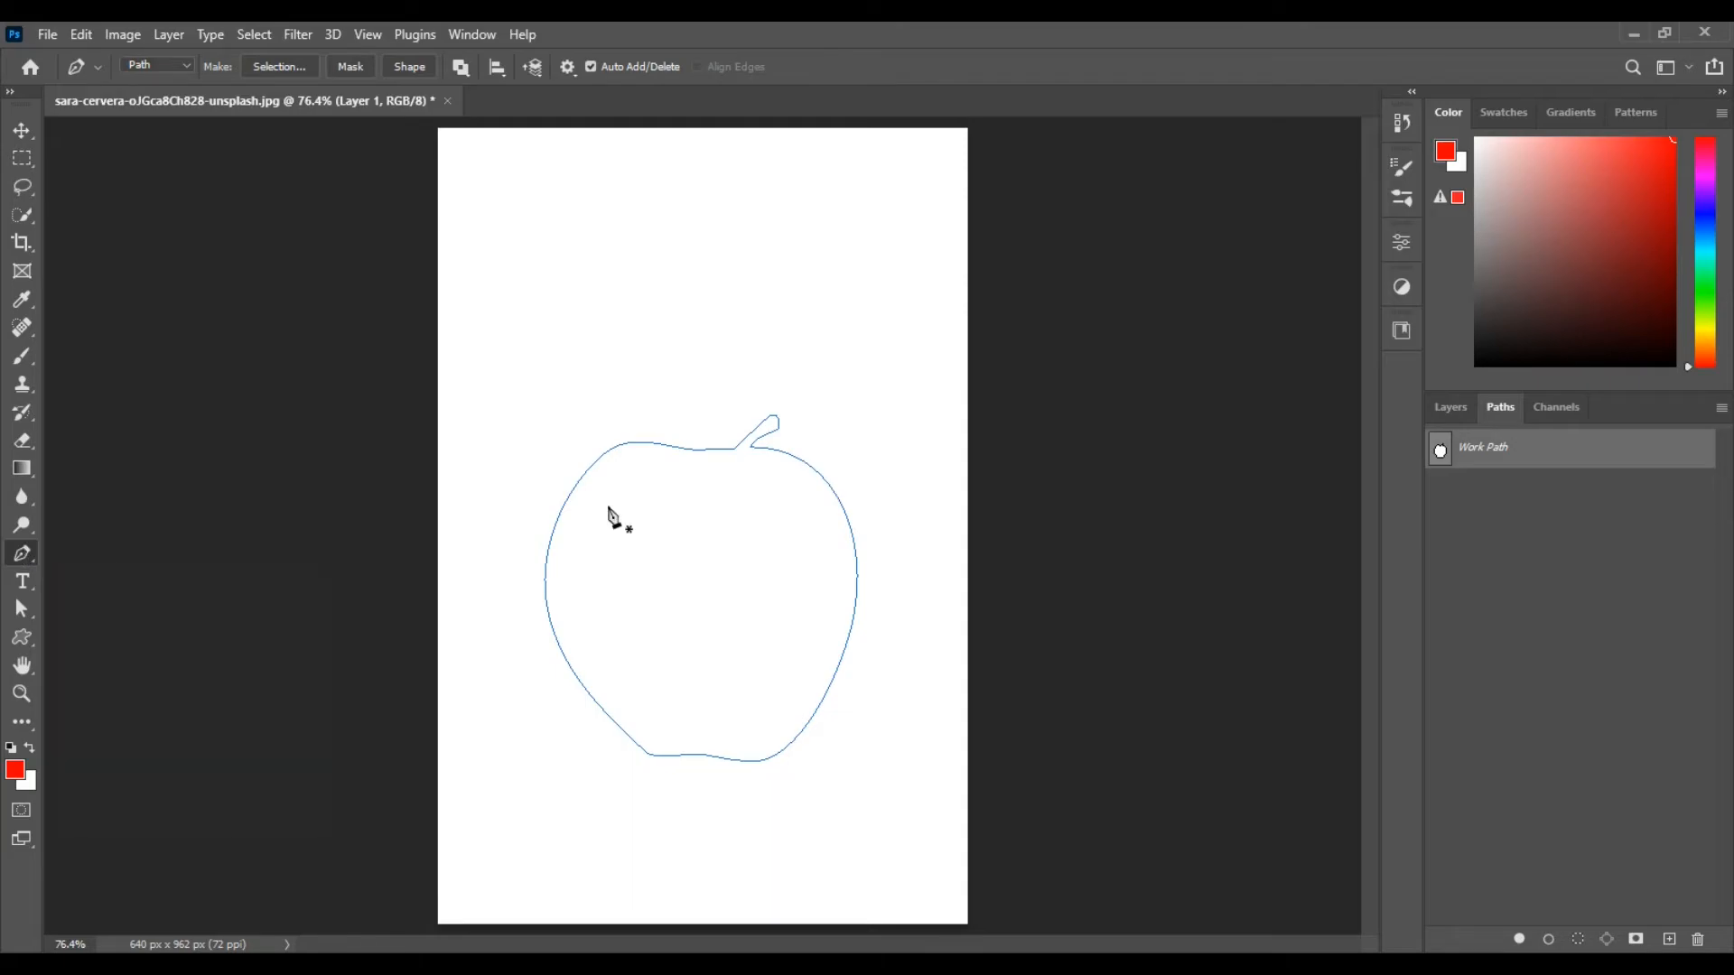
{"action": "right_click", "coordinate": [700, 485]}
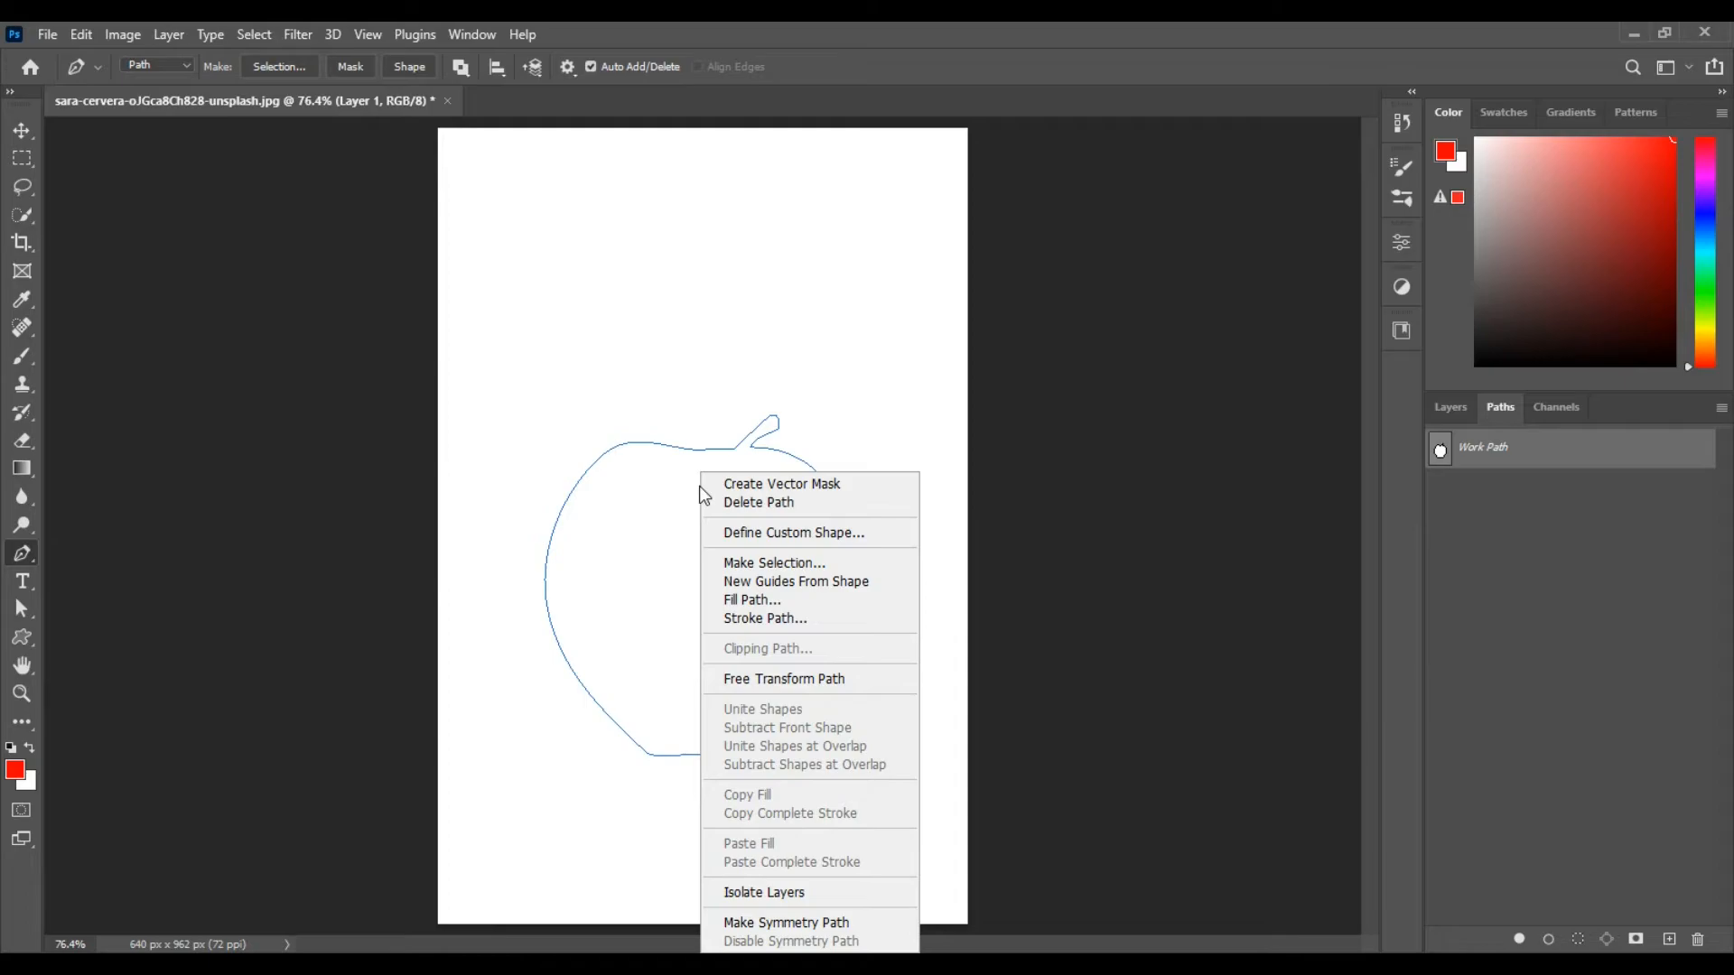
{"action": "left_click", "coordinate": [837, 618]}
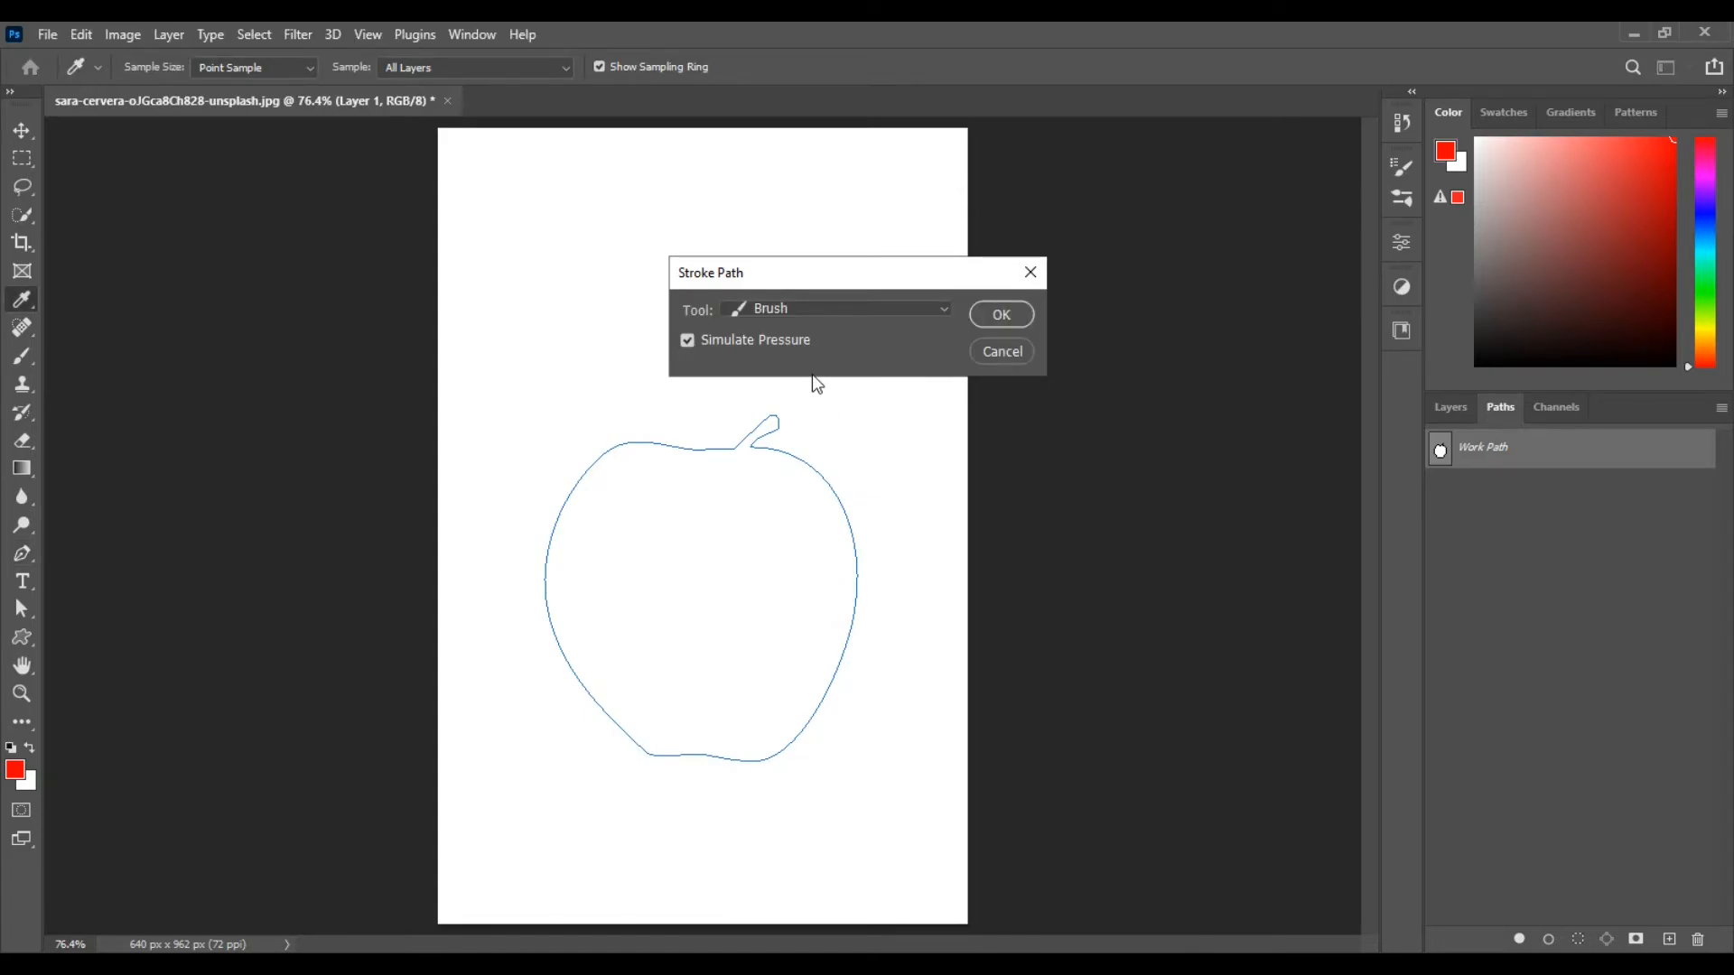
{"action": "left_click", "coordinate": [858, 316]}
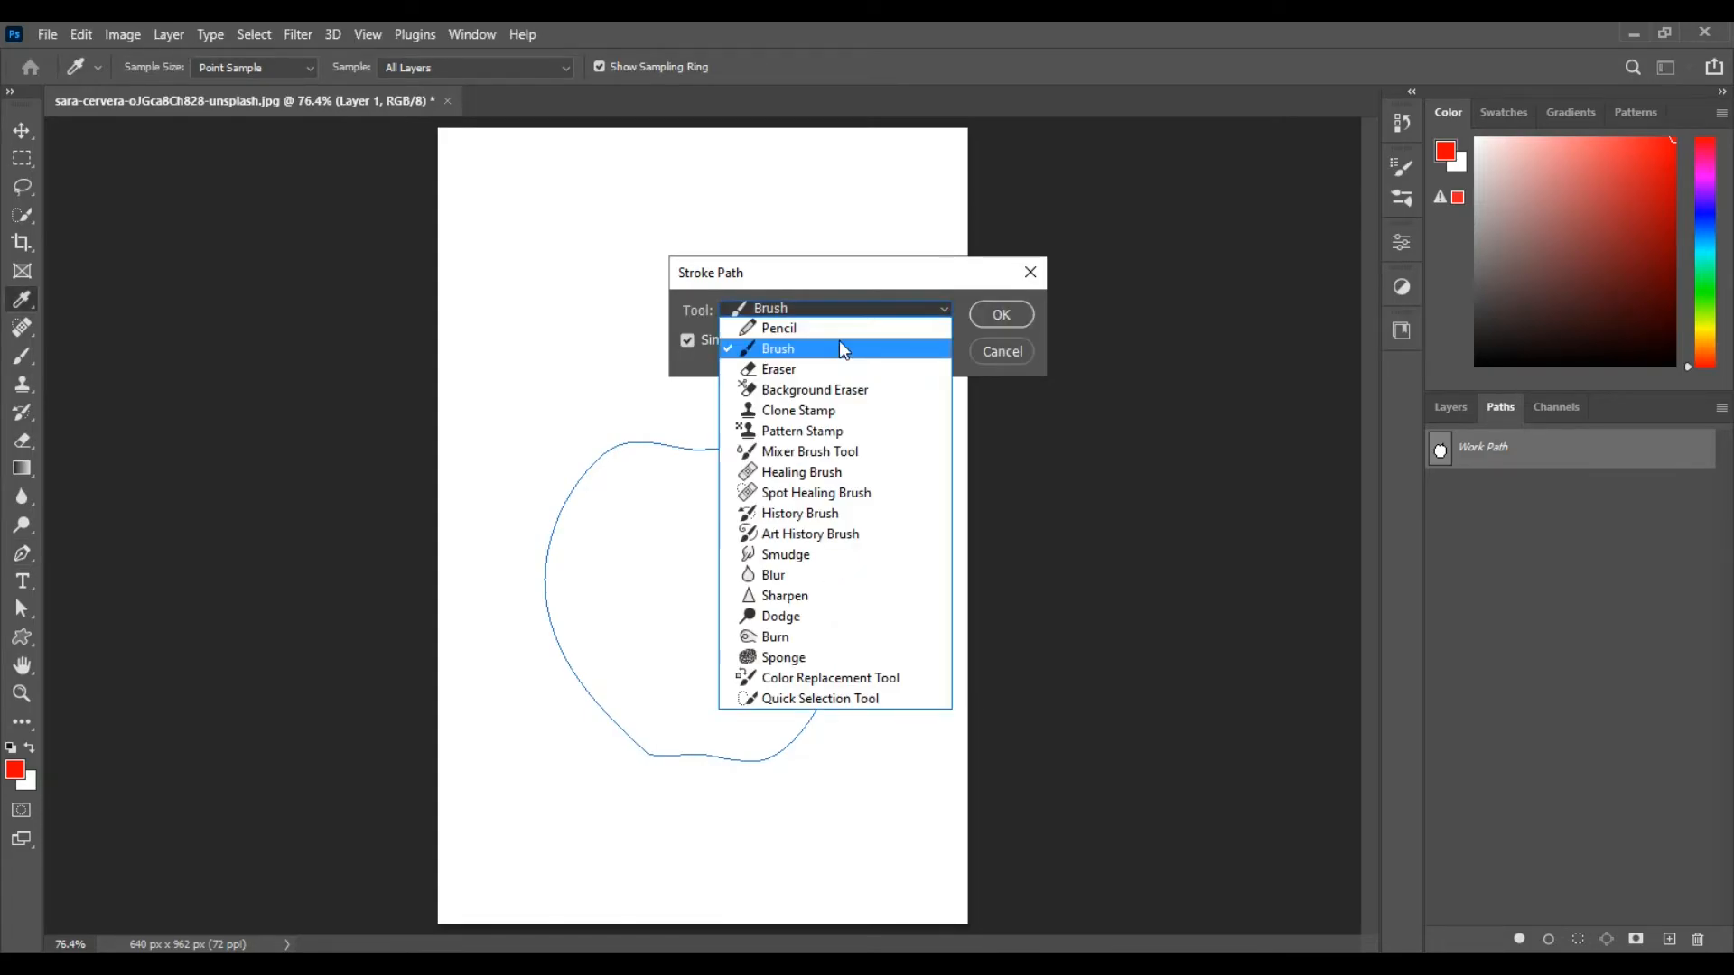
{"action": "left_click", "coordinate": [848, 275]}
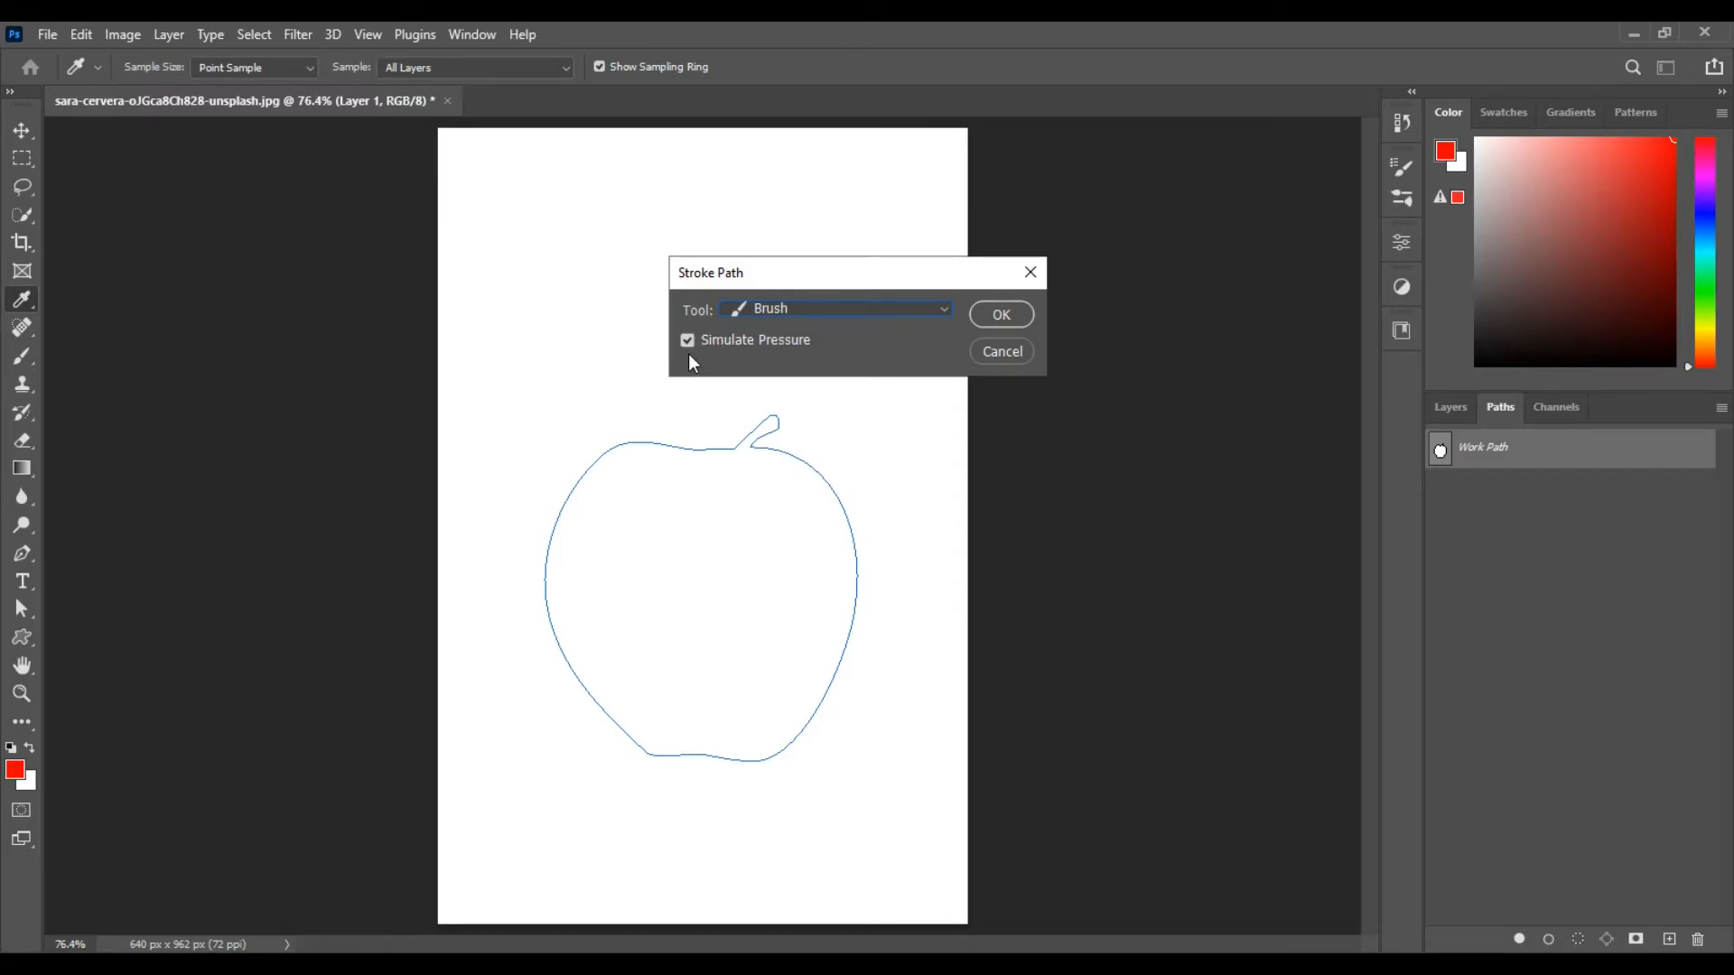
{"action": "left_click", "coordinate": [989, 316]}
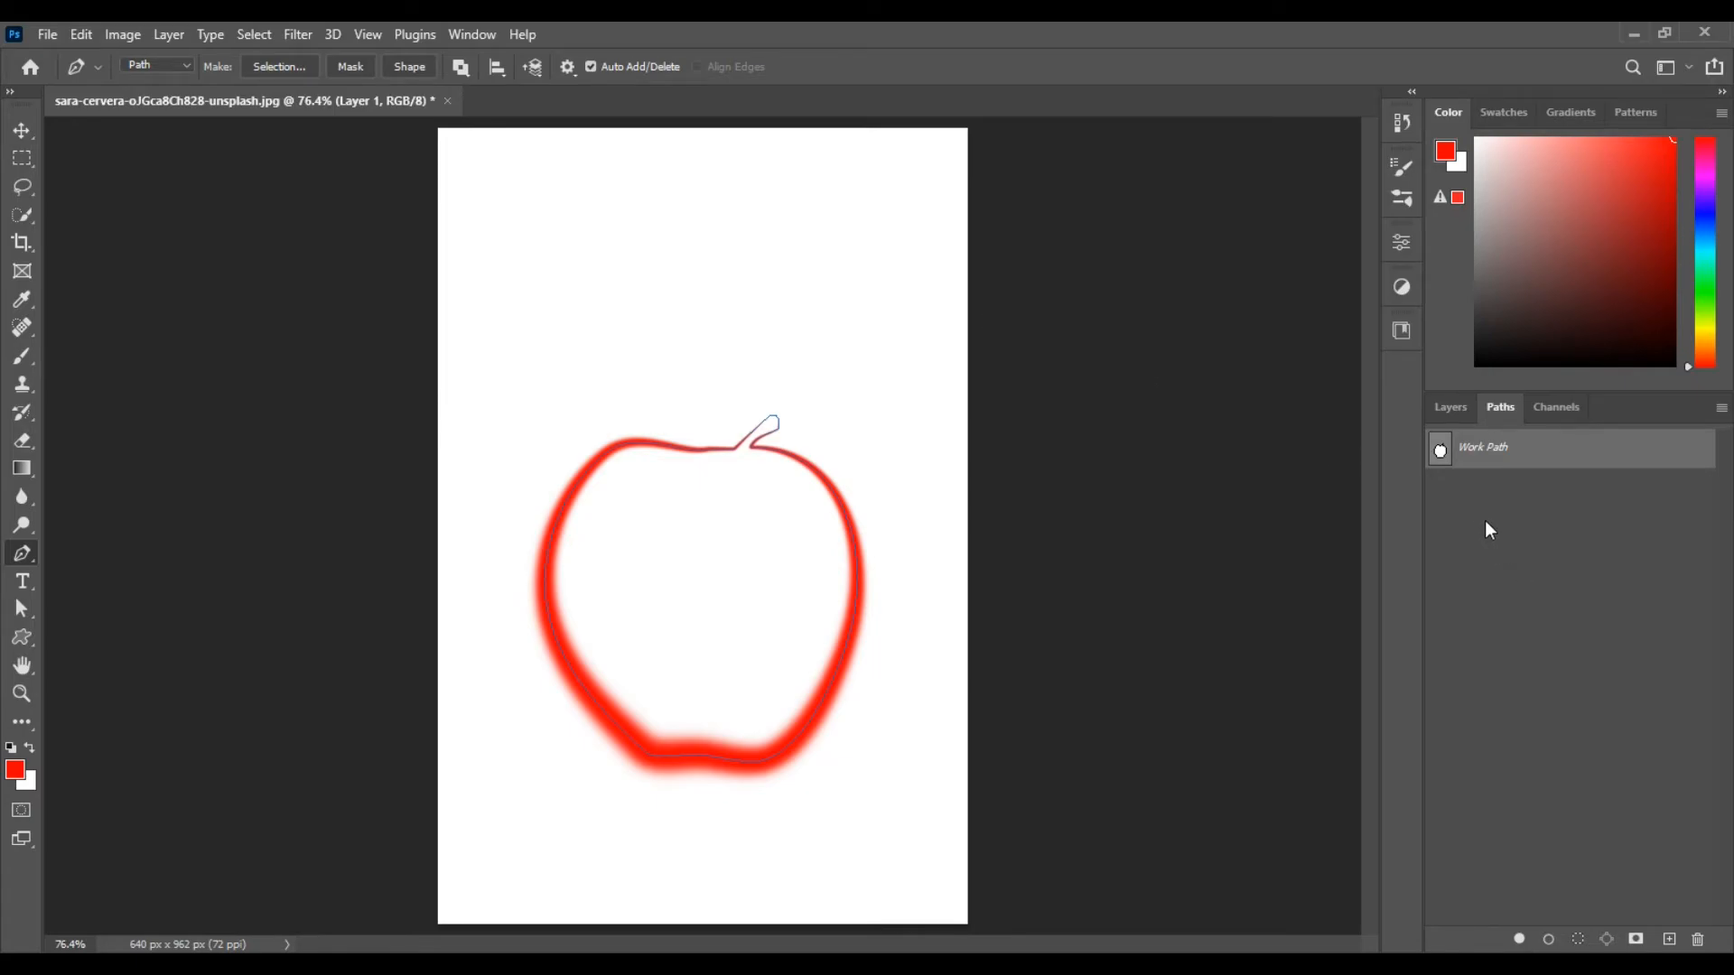
{"action": "left_click", "coordinate": [1525, 539]}
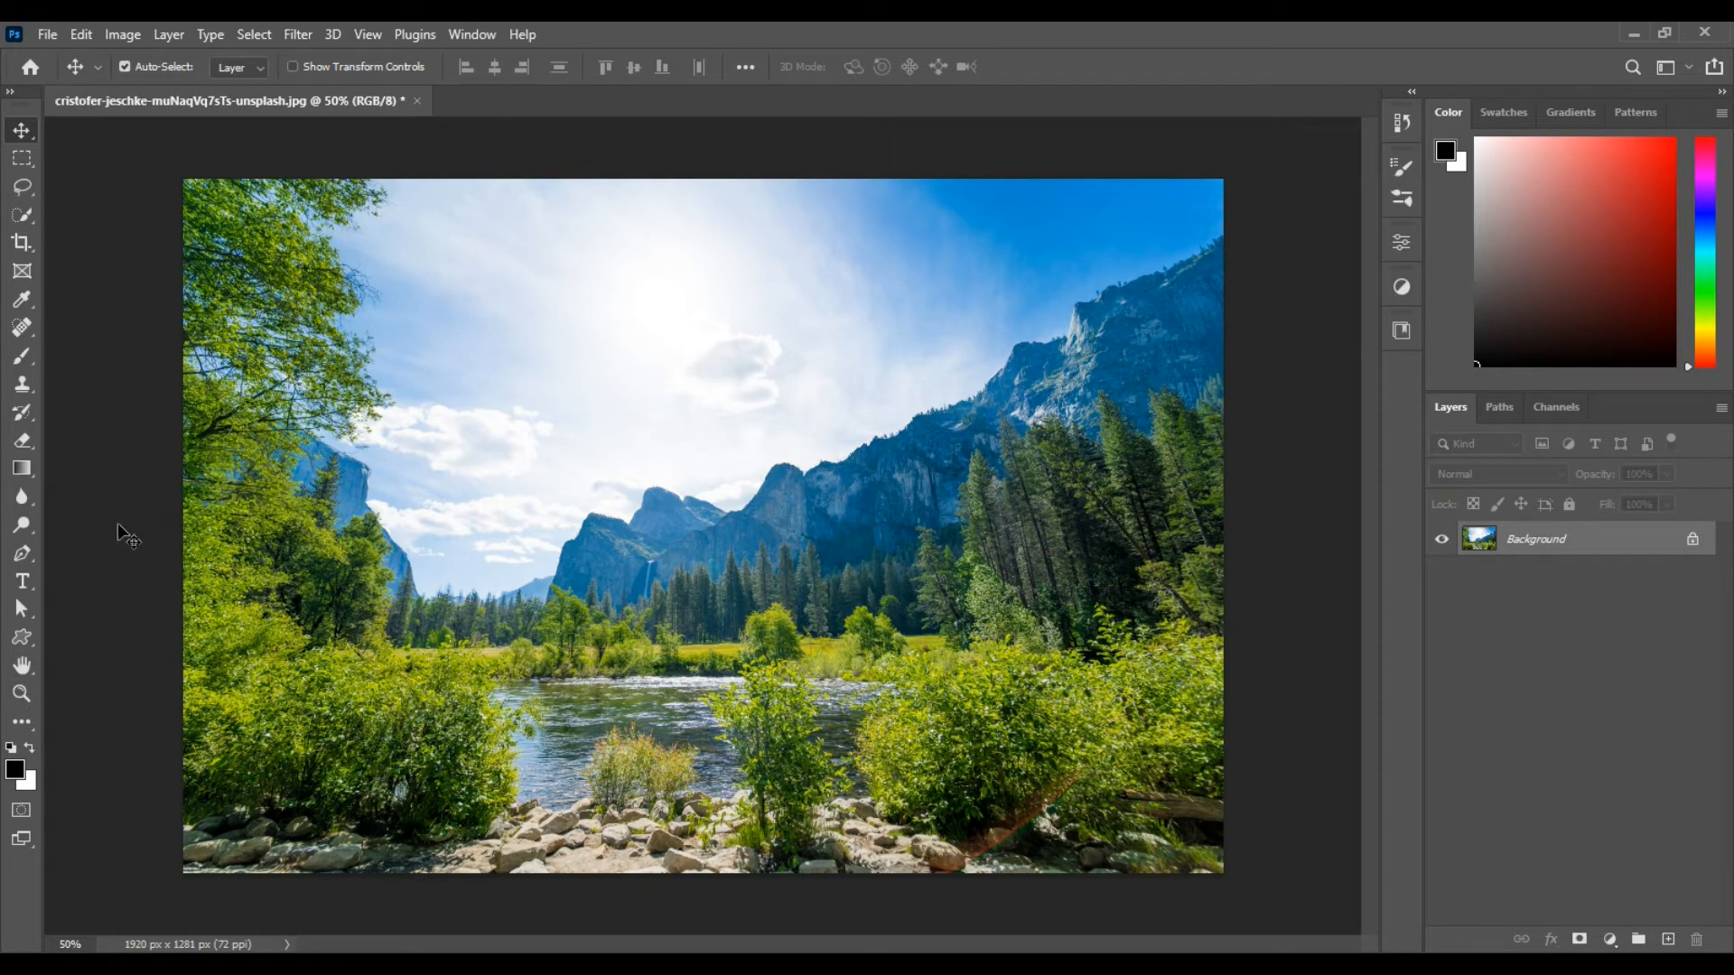
- Activate the Brush tool and restore the Legacy Brushes set to the brush presets
{"action": "left_click", "coordinate": [23, 358]}
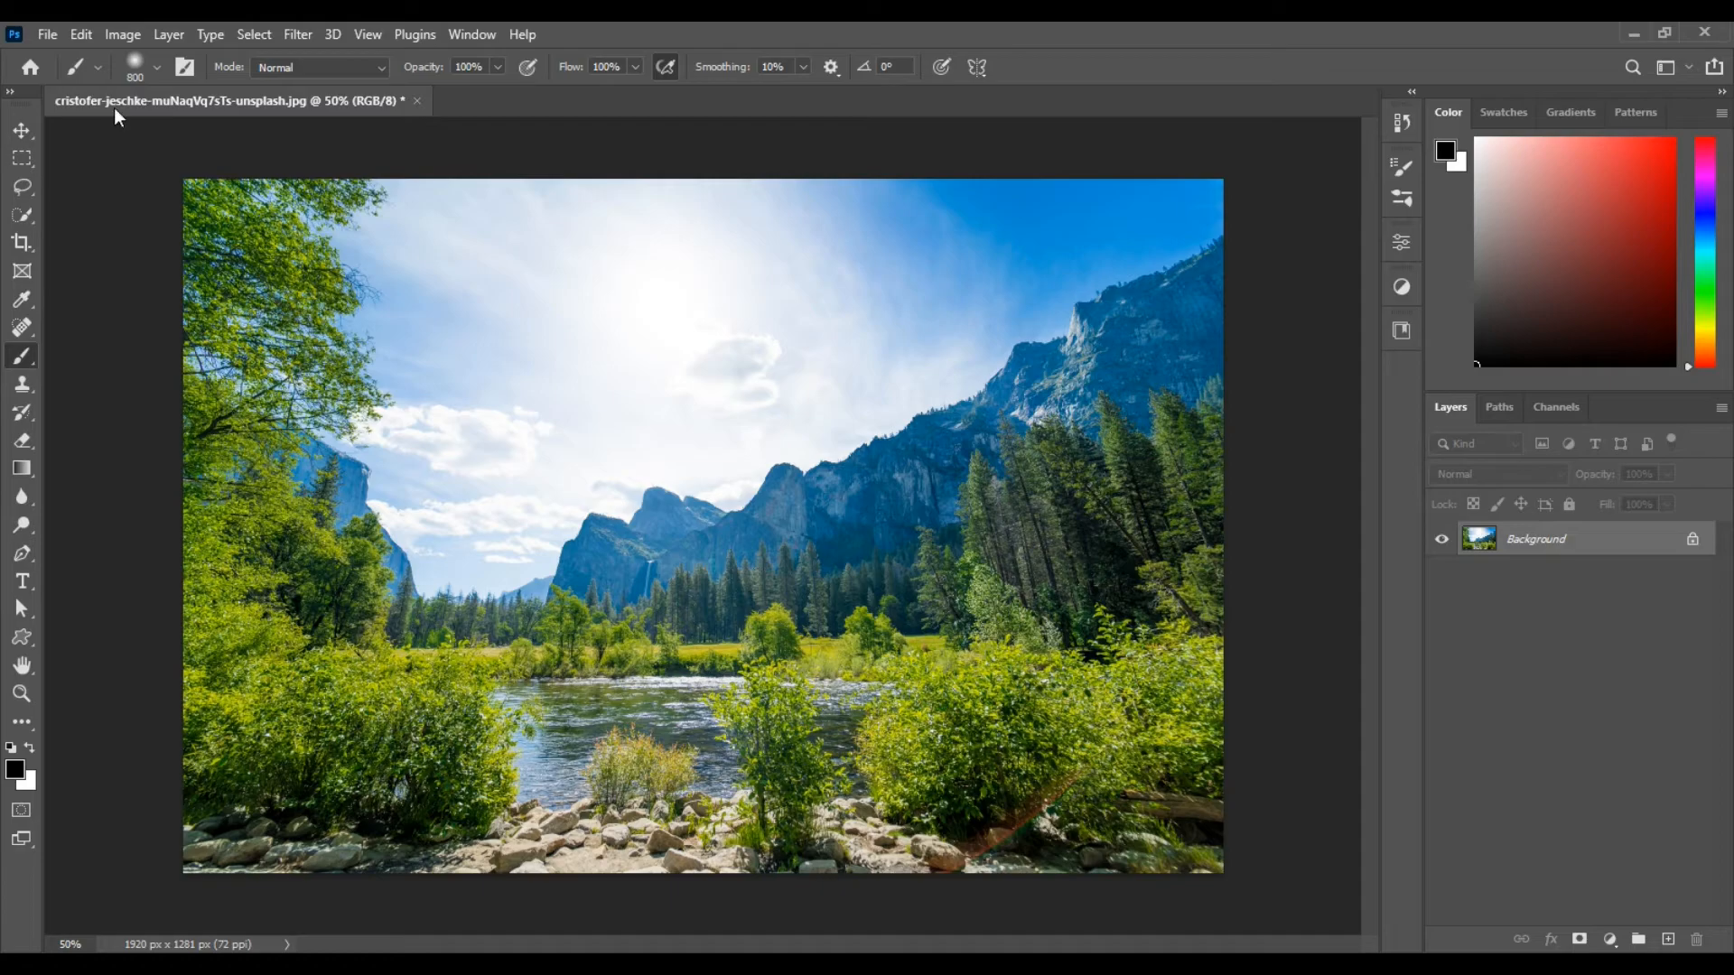
{"action": "left_click", "coordinate": [159, 67]}
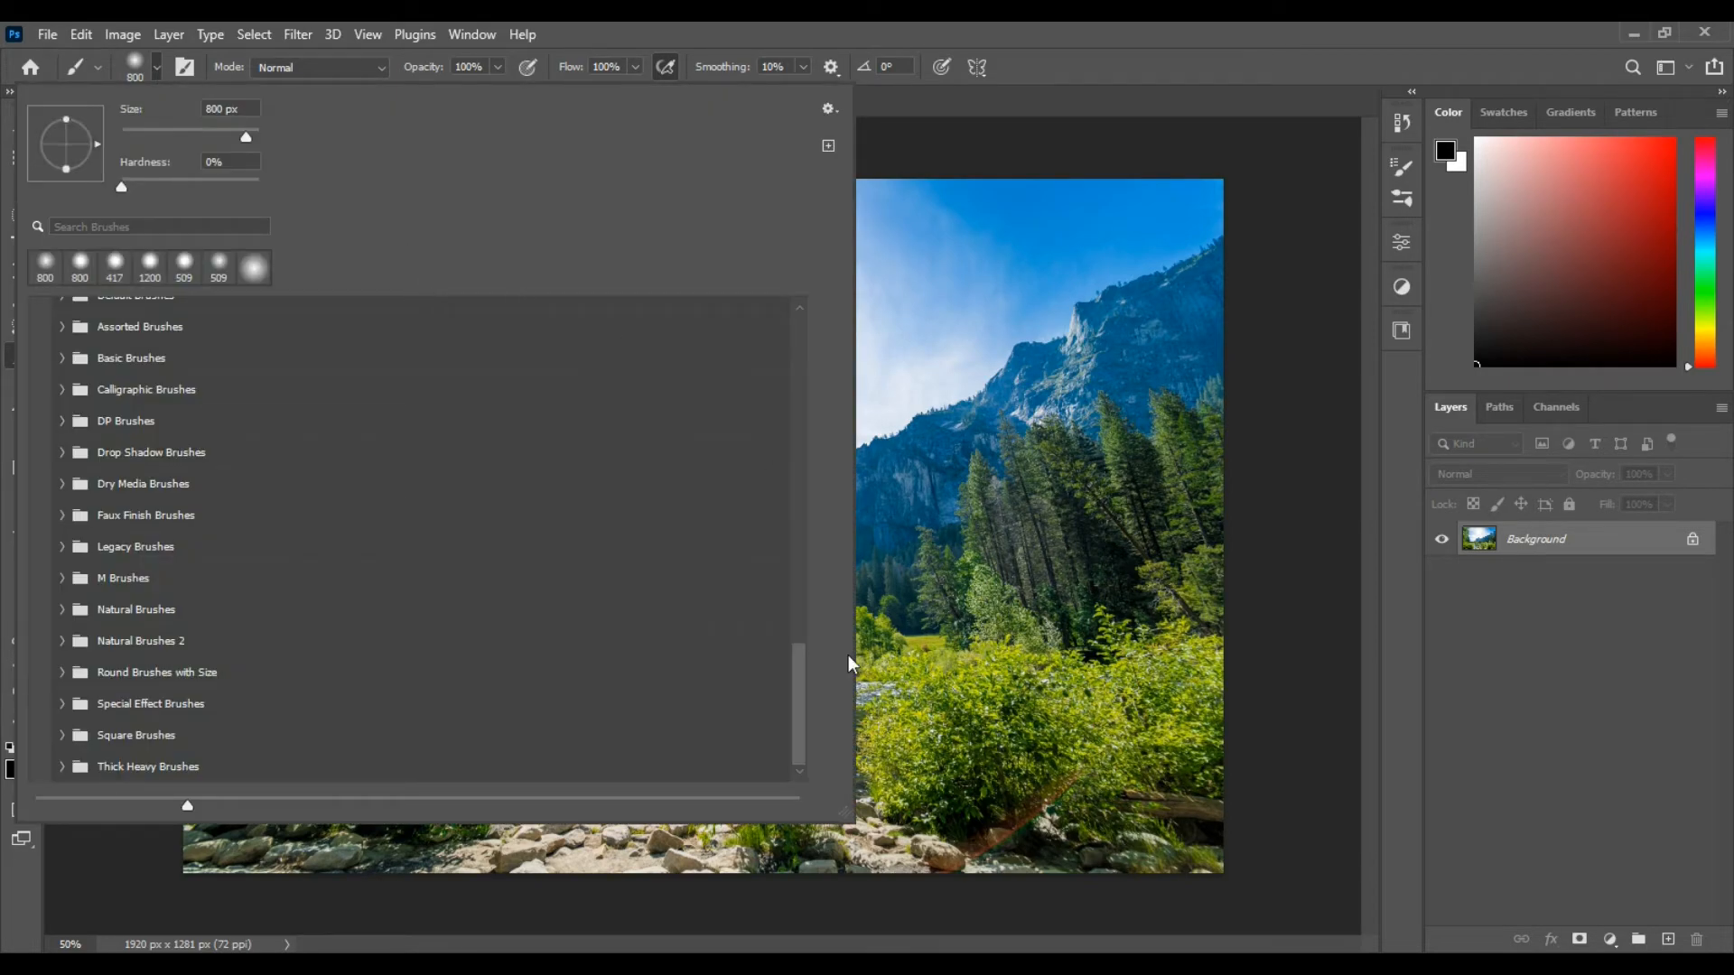
{"action": "left_click", "coordinate": [829, 110]}
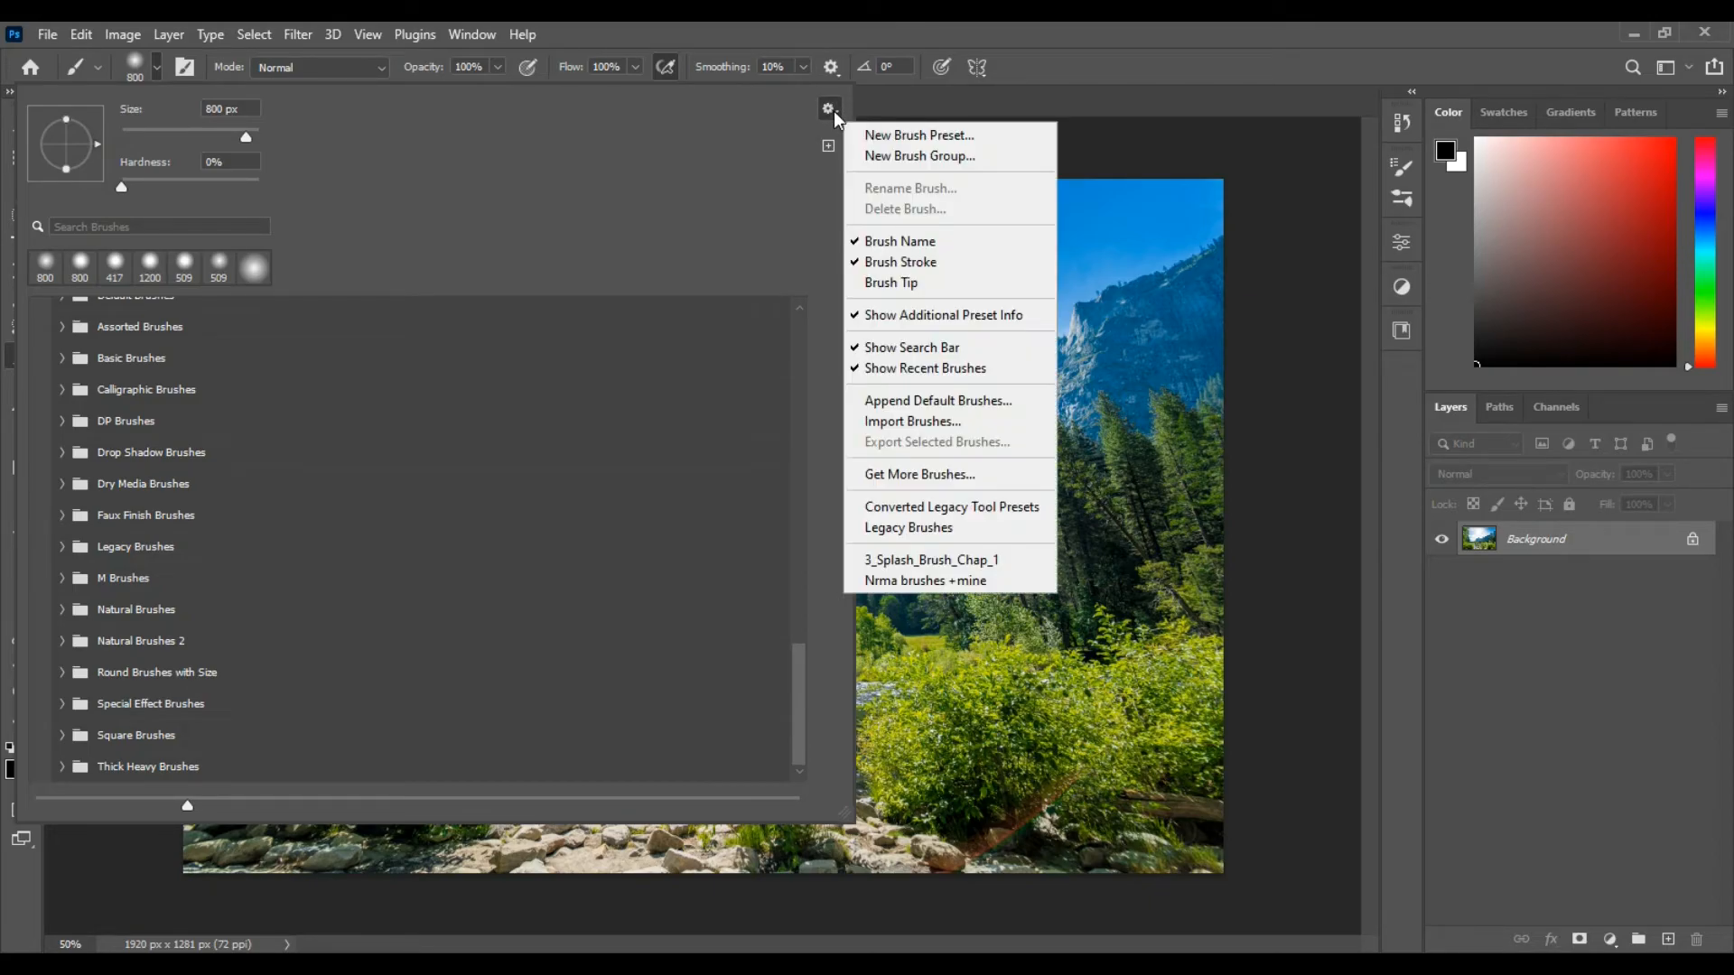
{"action": "left_click", "coordinate": [961, 529]}
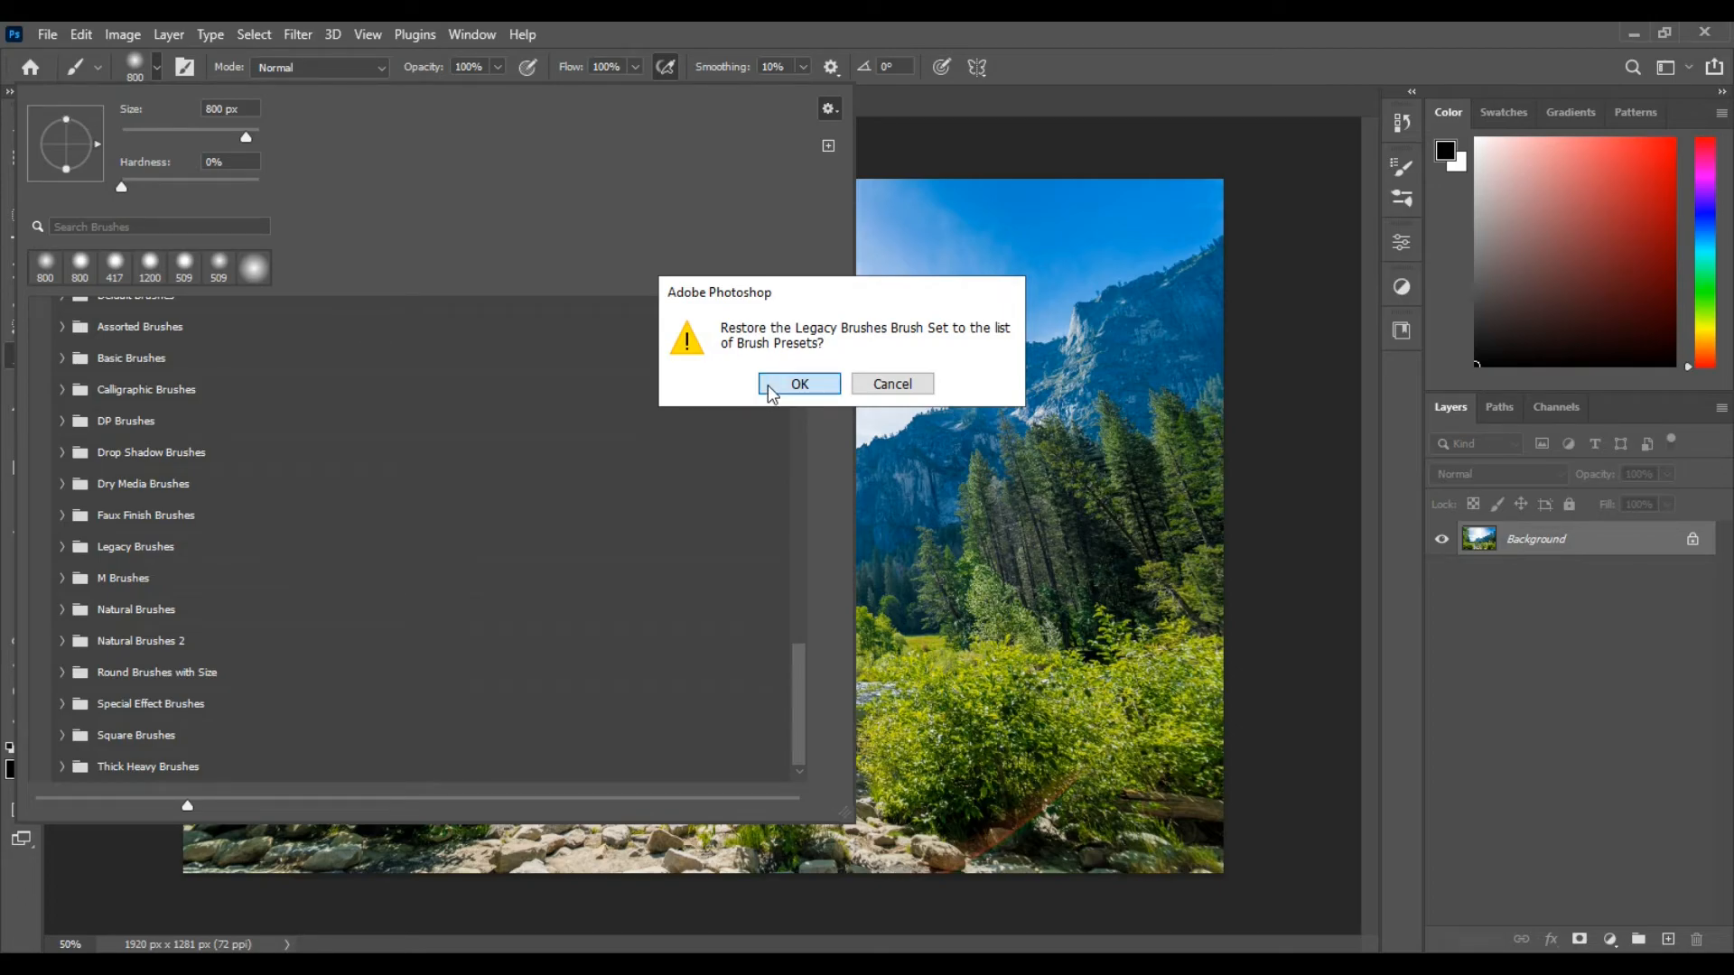
{"action": "left_click", "coordinate": [799, 384]}
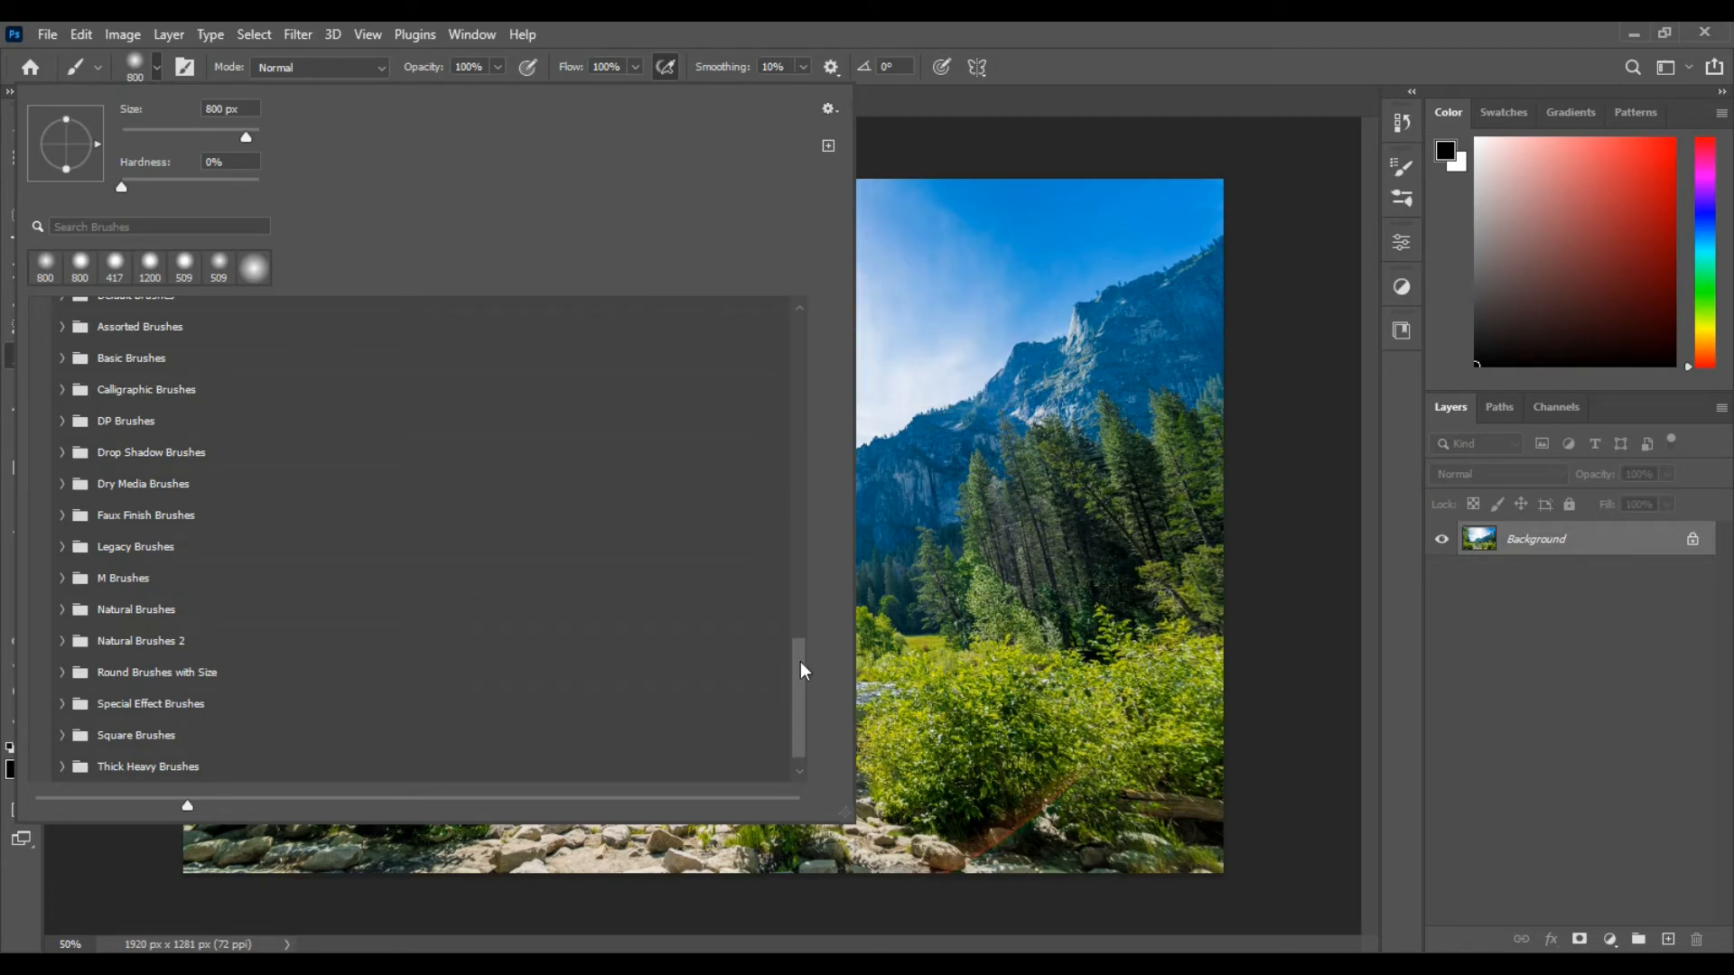
- Select the Watercolor Textured Surface brush from the Wet Media Brushes in the Legacy Brushes 2 group
{"action": "left_click_drag", "start_coordinate": [800, 662], "coordinate": [802, 681]}
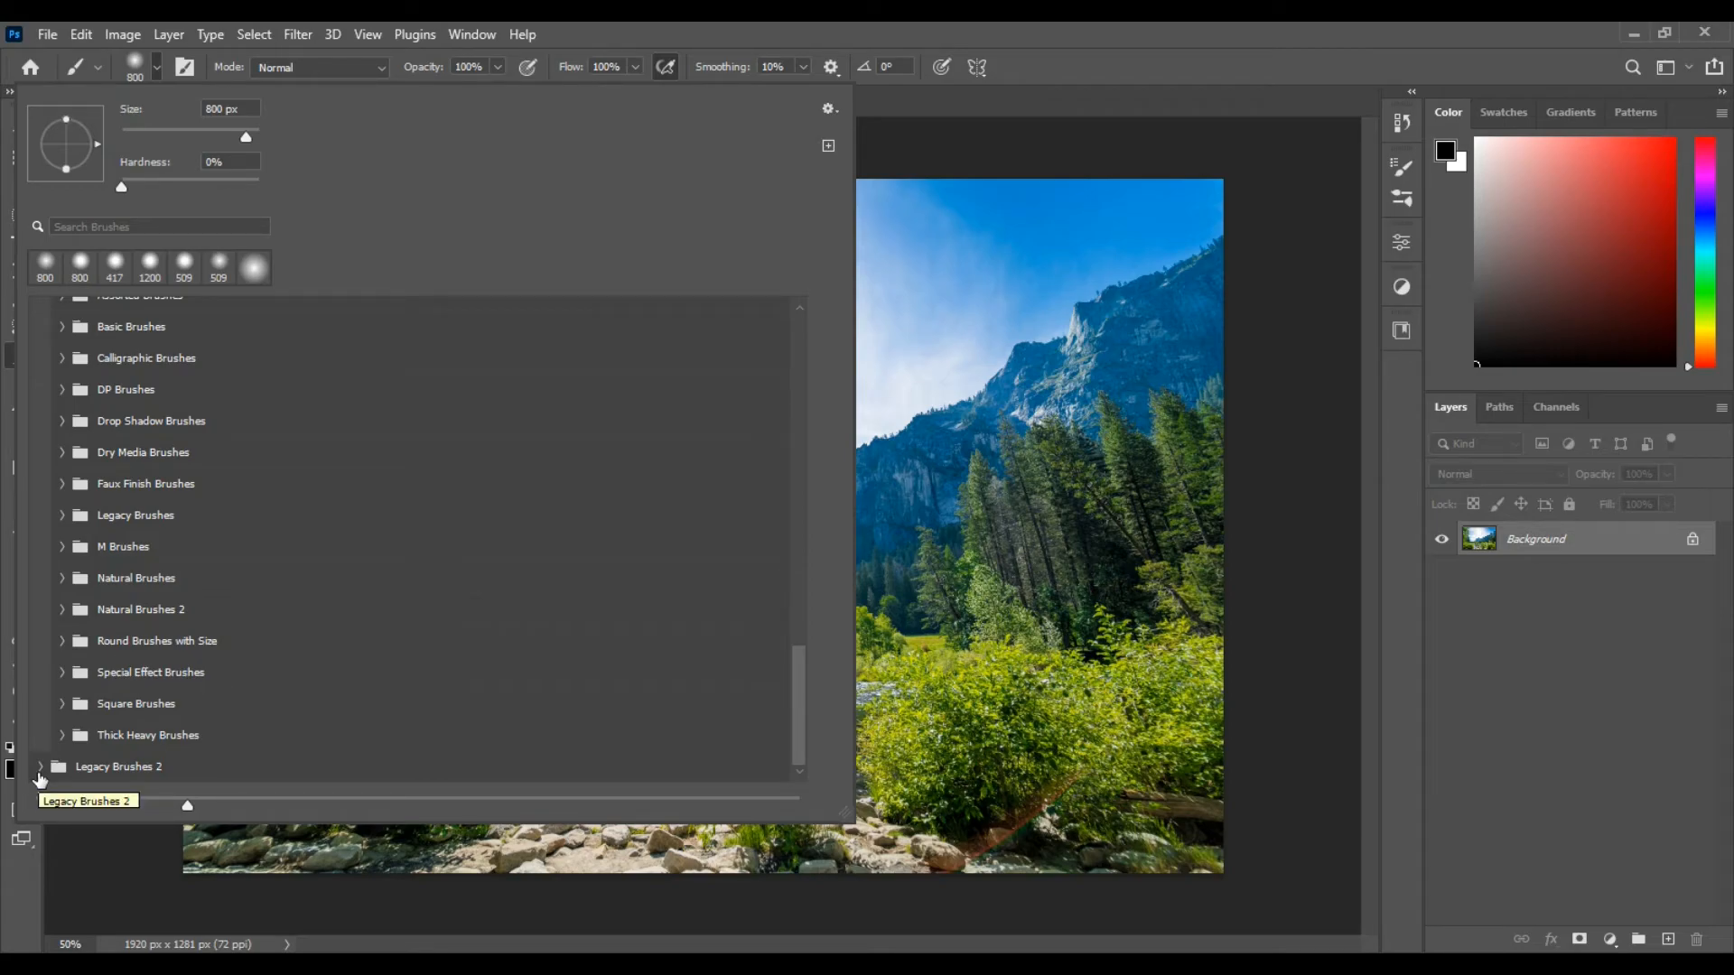
{"action": "left_click", "coordinate": [40, 769]}
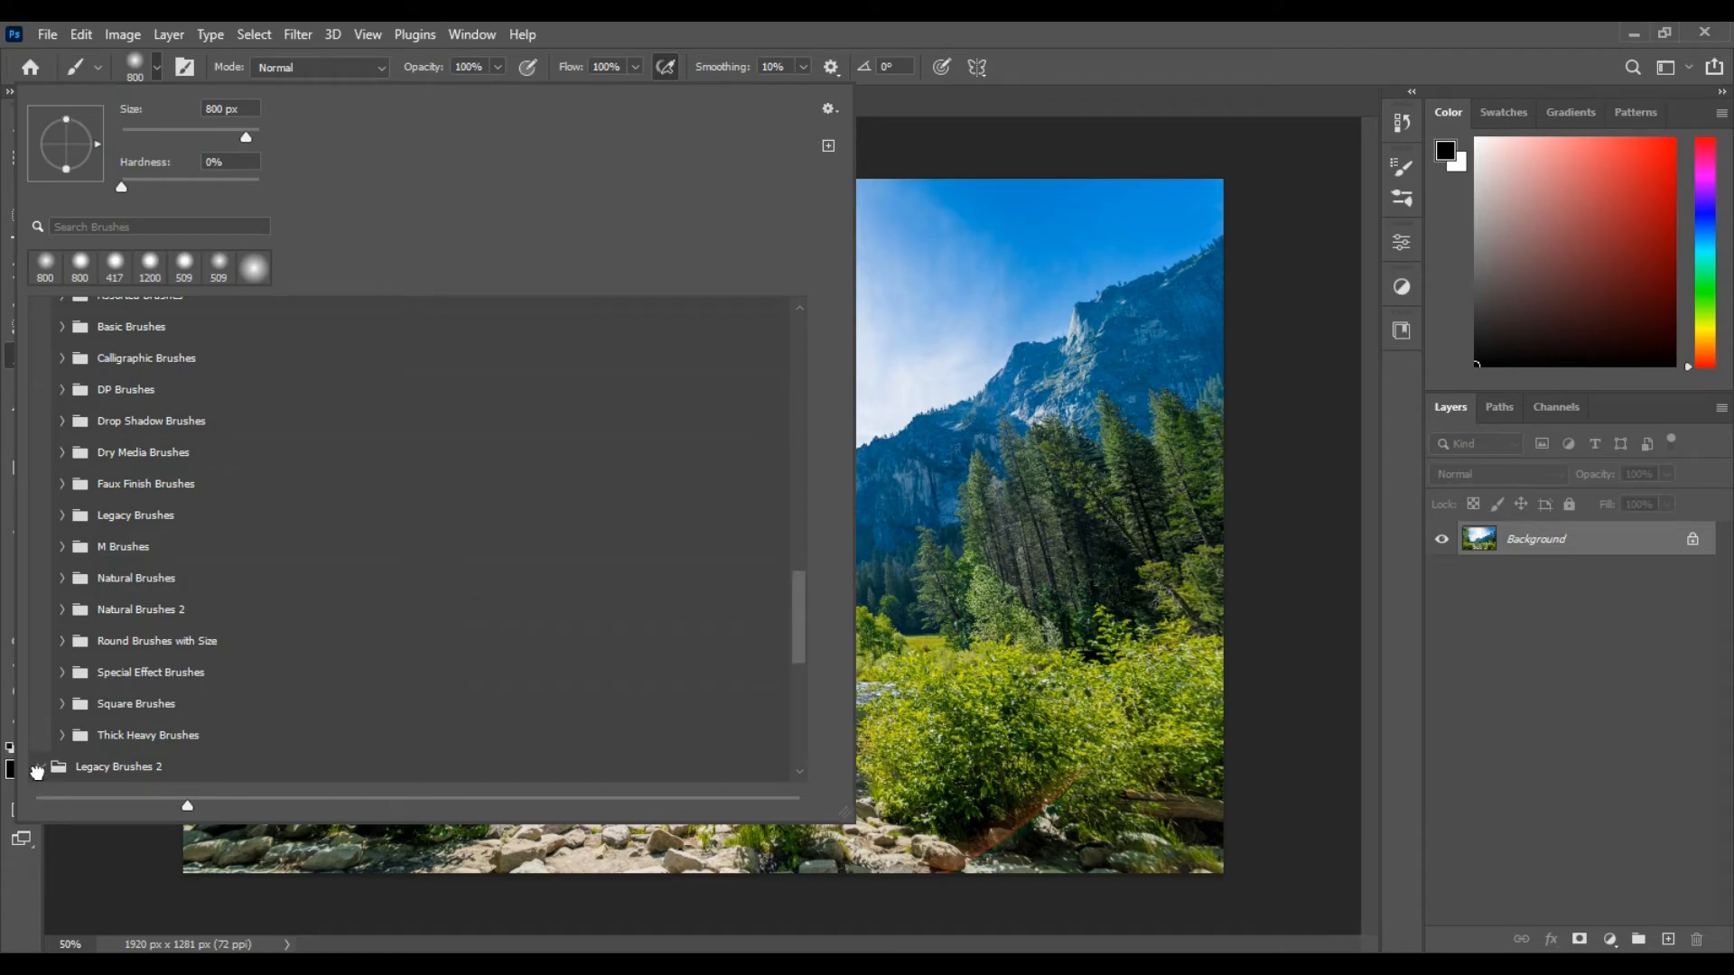
{"action": "left_click_drag", "start_coordinate": [799, 589], "coordinate": [789, 726]}
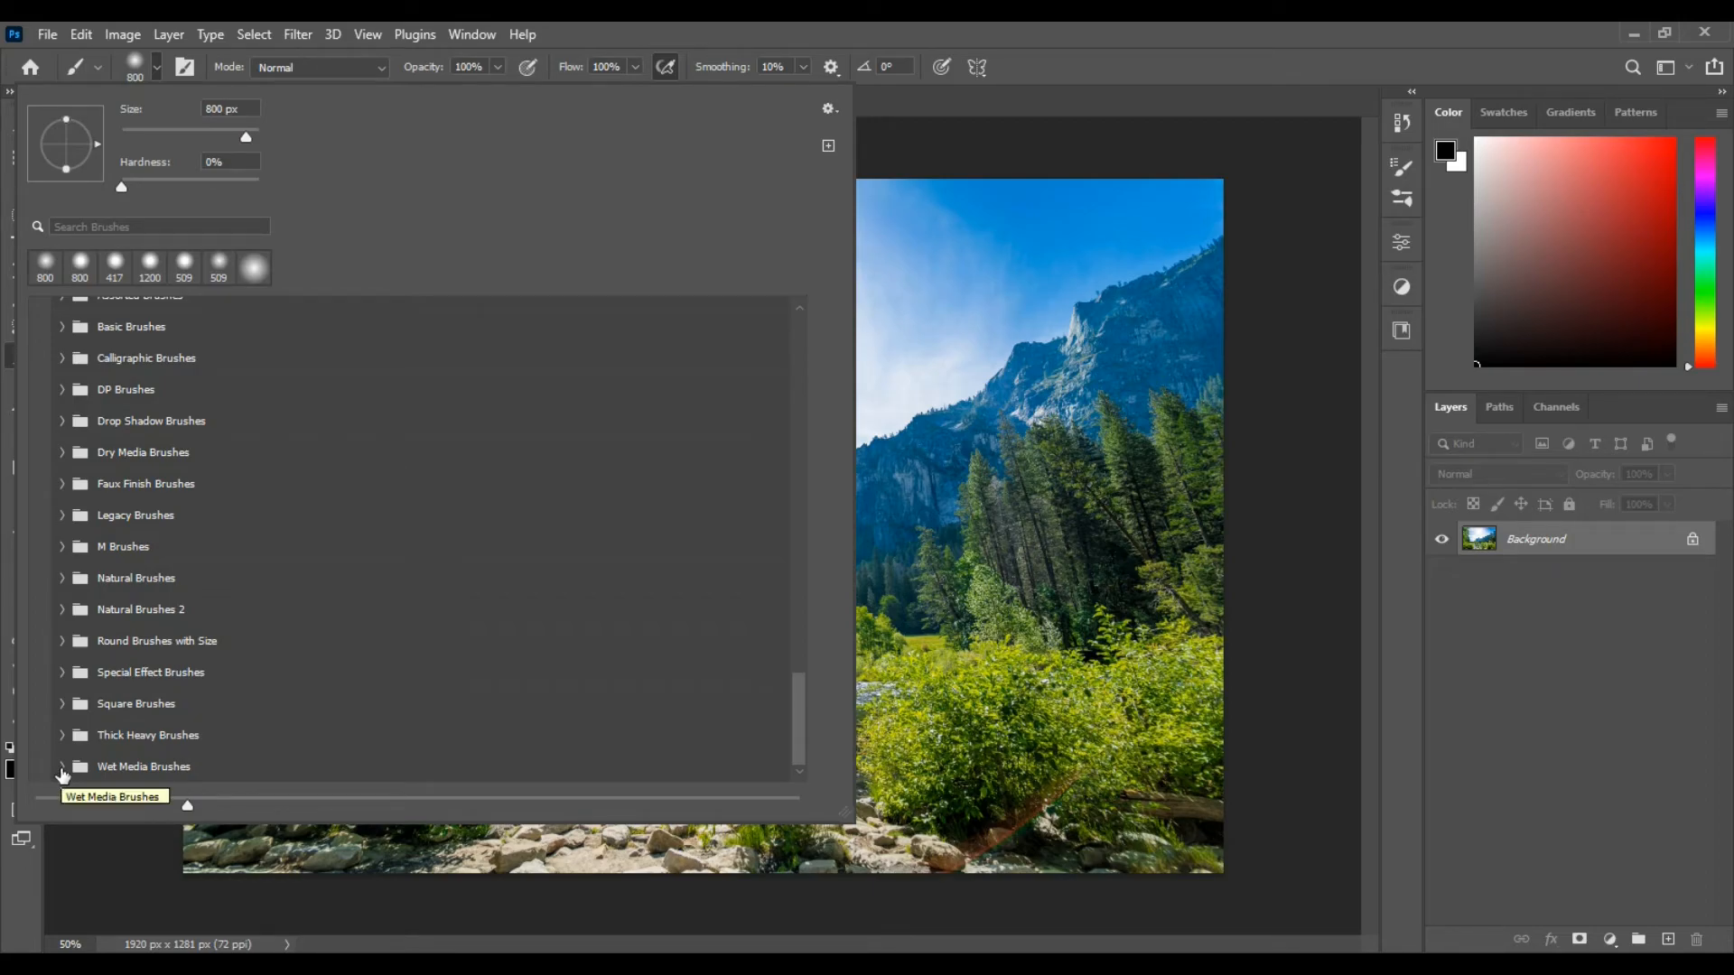
{"action": "left_click", "coordinate": [61, 770]}
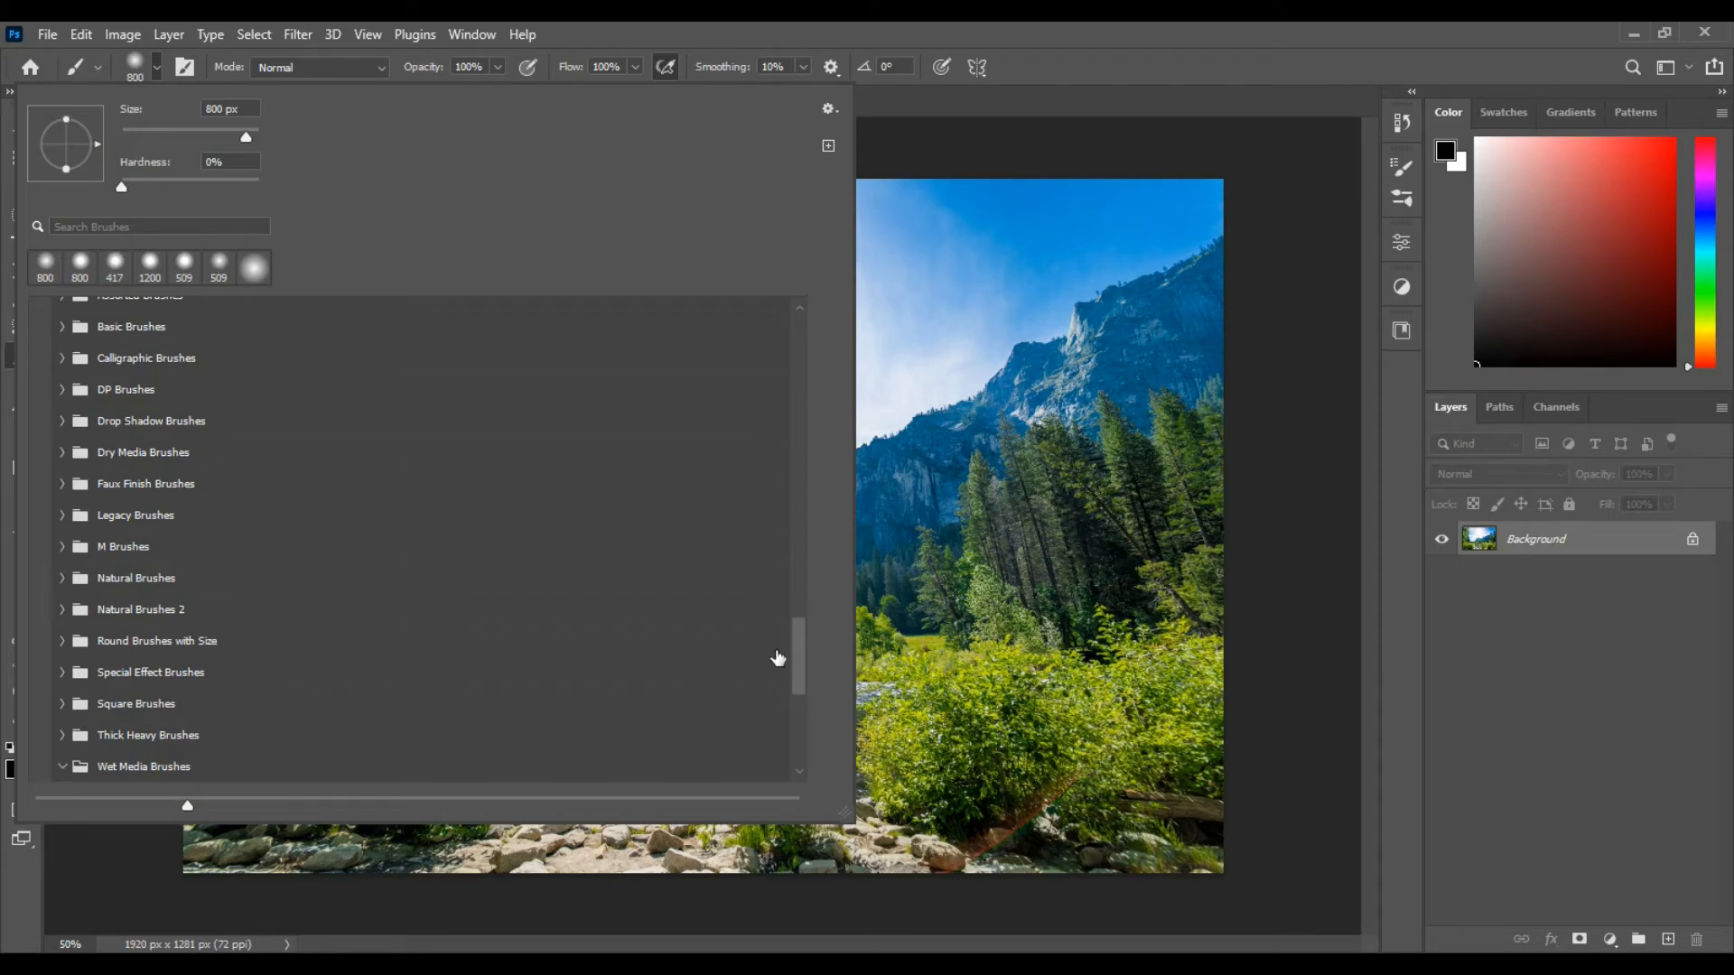
{"action": "left_click_drag", "start_coordinate": [798, 647], "coordinate": [798, 750]}
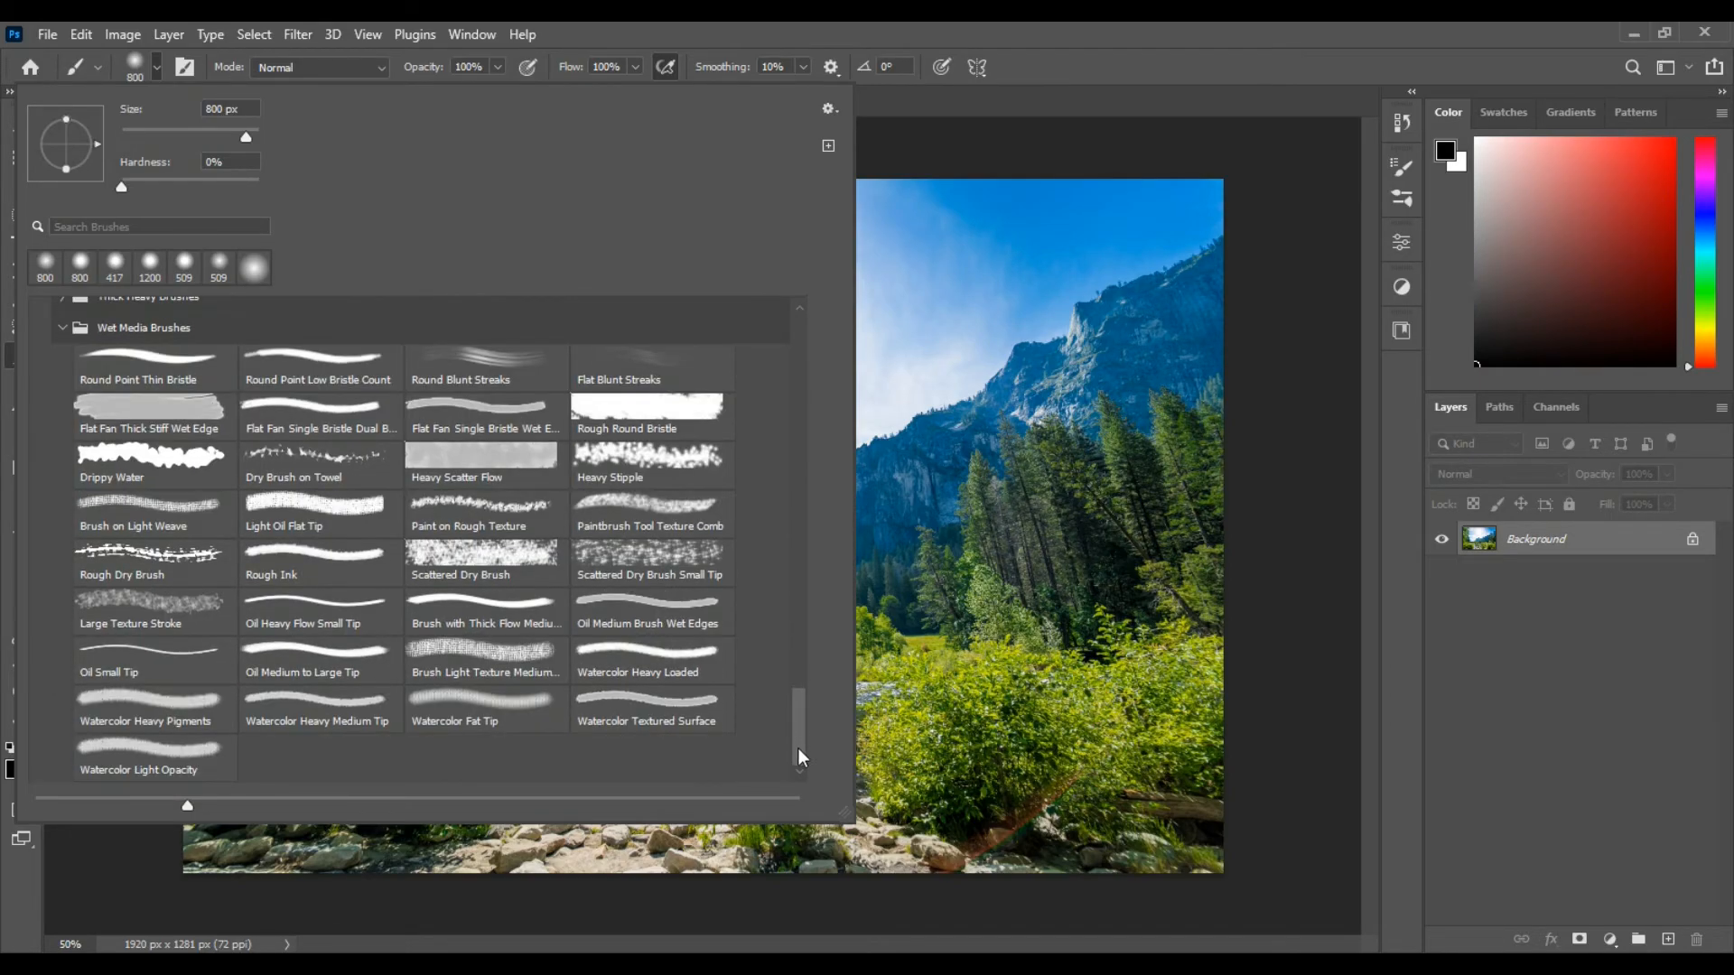
{"action": "double_click", "coordinate": [621, 709]}
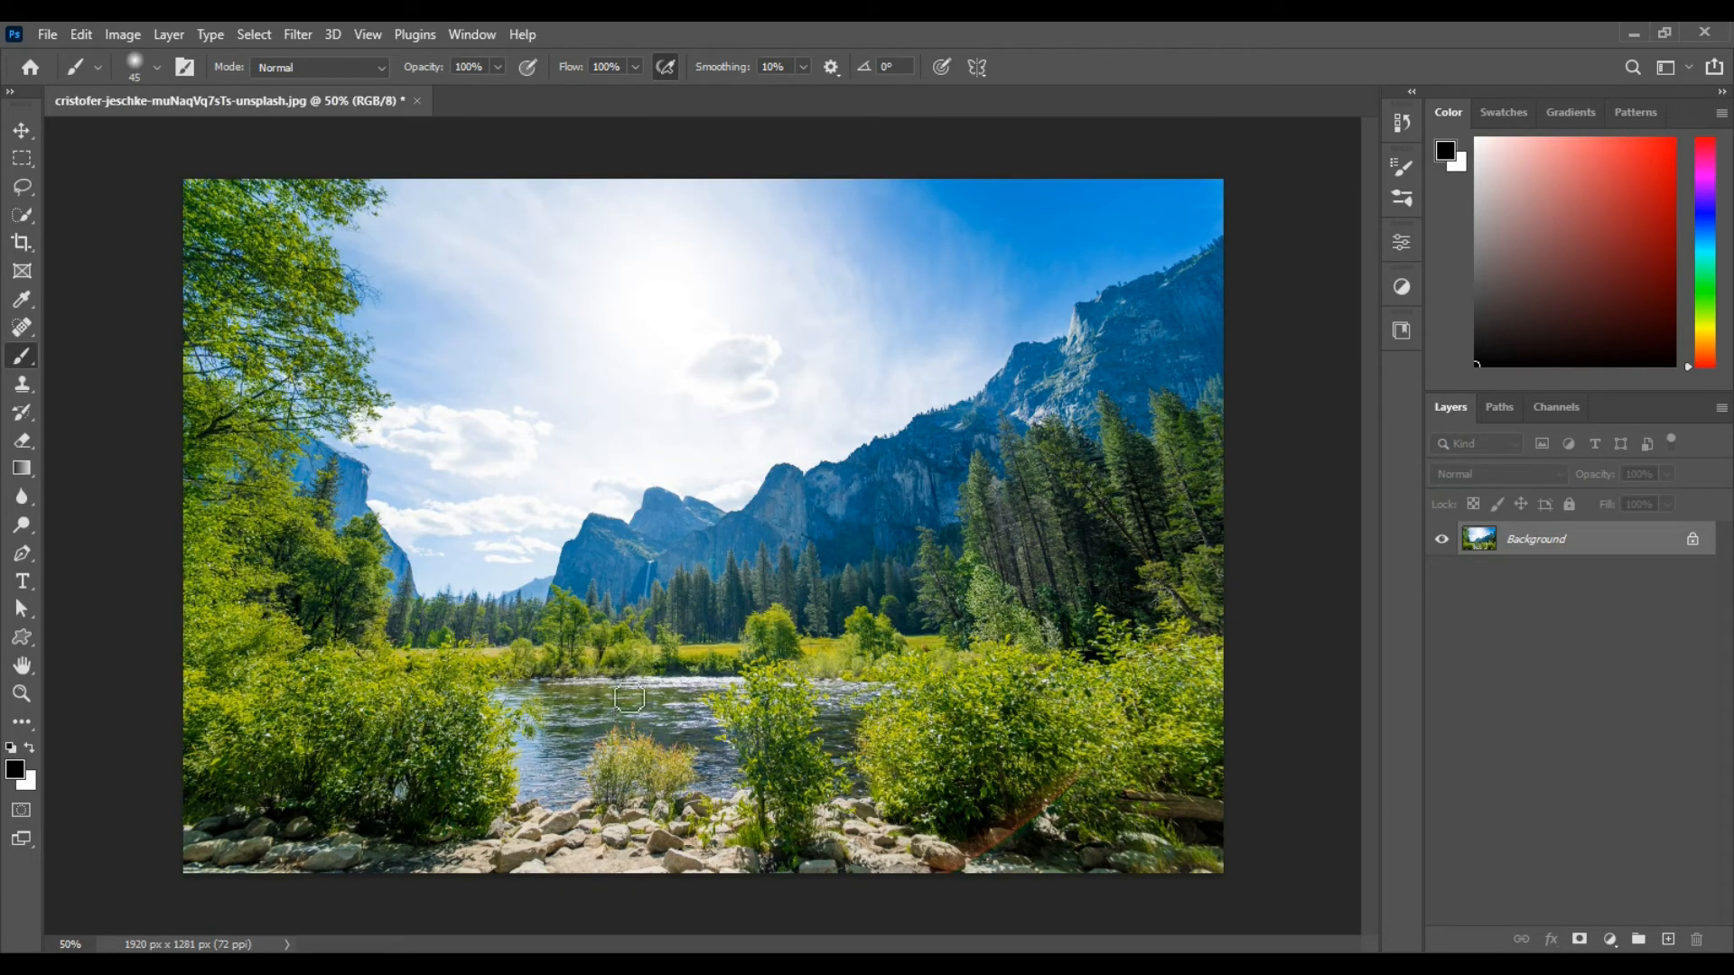
- Set the watercolor brush's size to 800 px and its hardness to 30%
{"action": "left_click", "coordinate": [156, 66]}
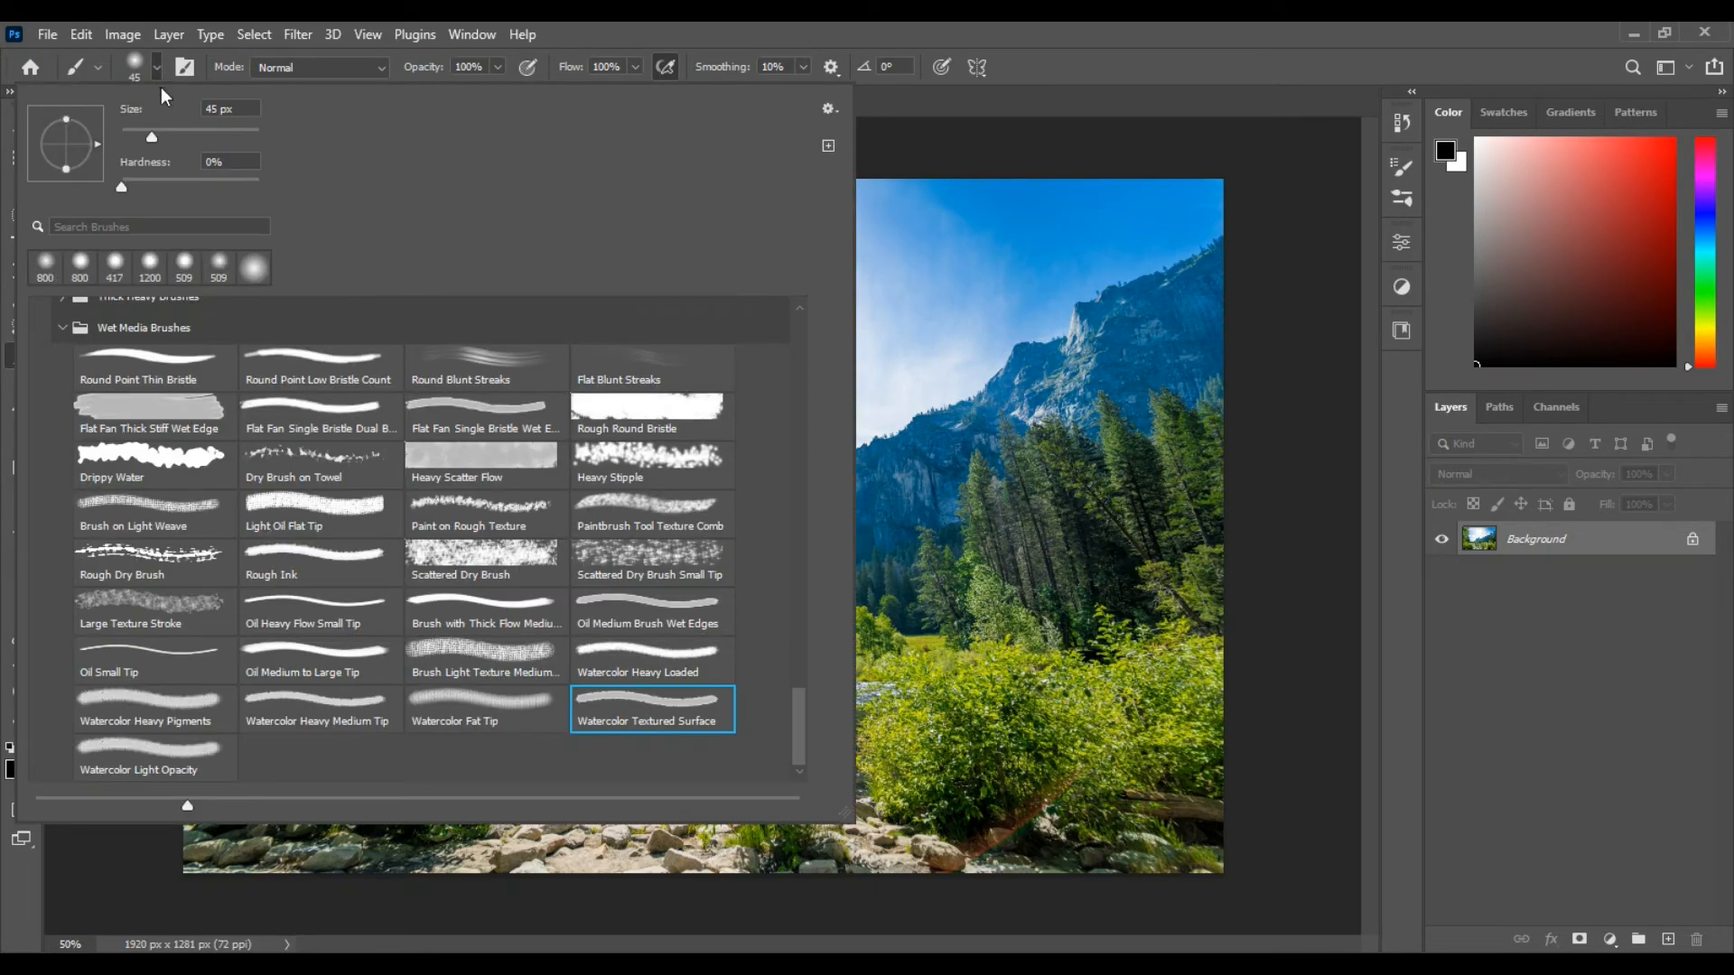
{"action": "left_click_drag", "start_coordinate": [170, 133], "coordinate": [206, 134]}
{"action": "left_click", "coordinate": [252, 108]}
{"action": "type", "text": "800"}
{"action": "left_click", "coordinate": [241, 159]}
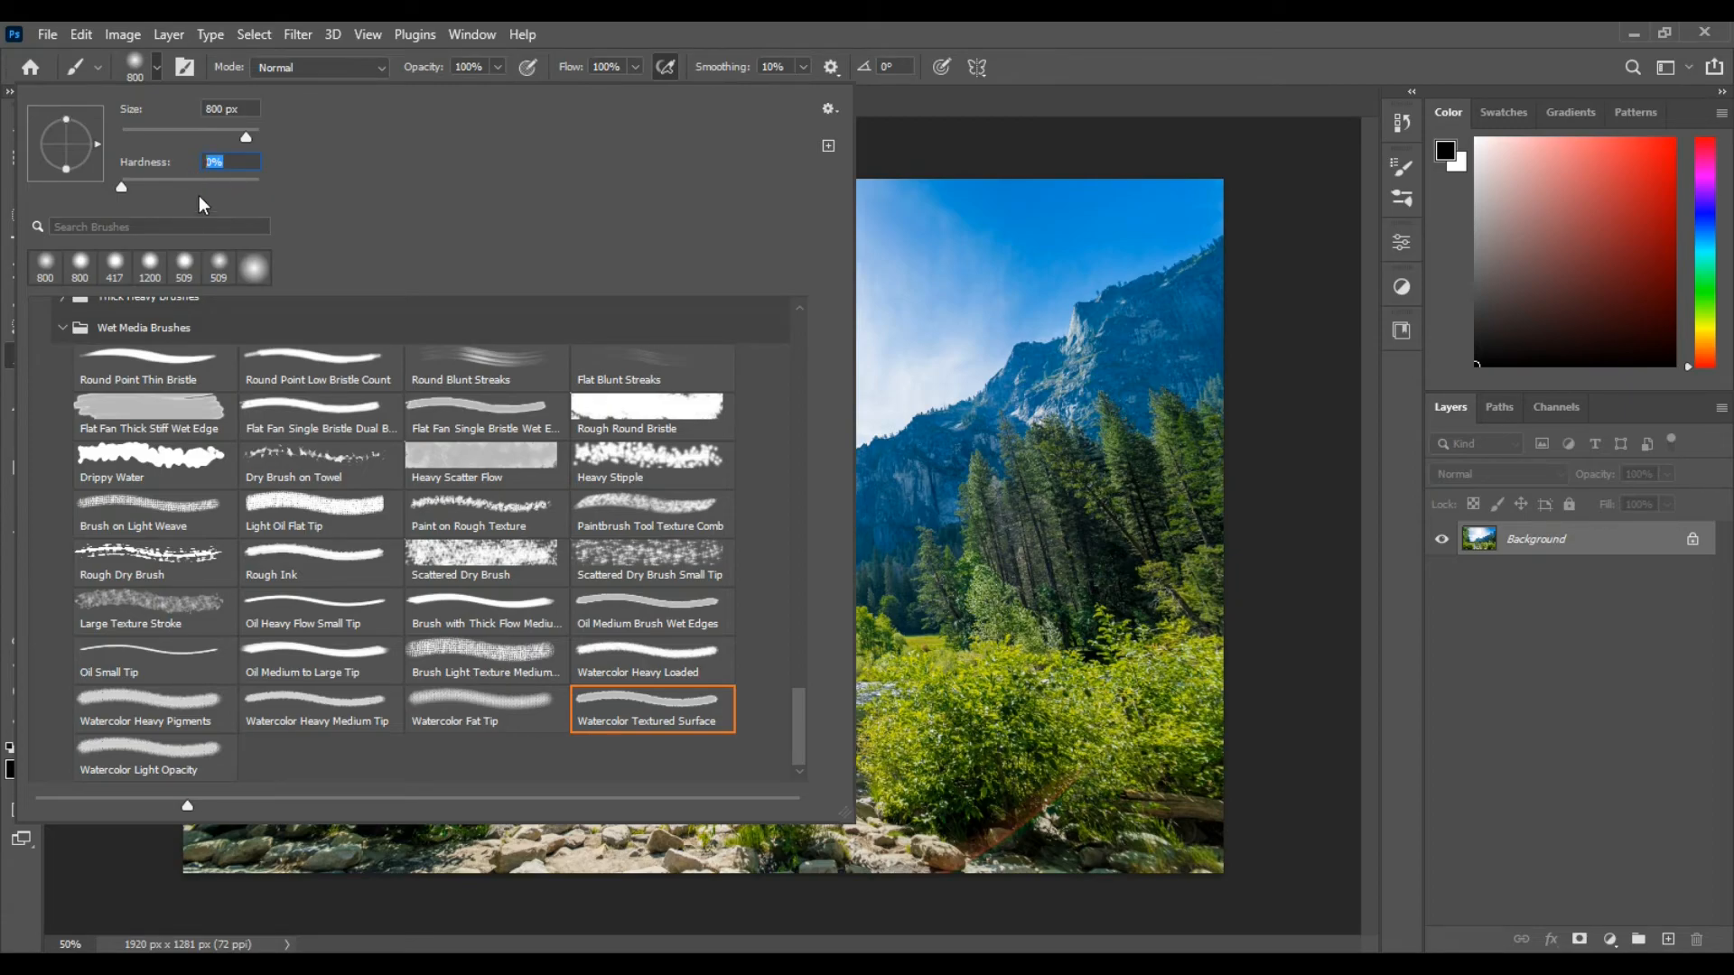
{"action": "type", "text": "30"}
{"action": "left_click", "coordinate": [940, 103]}
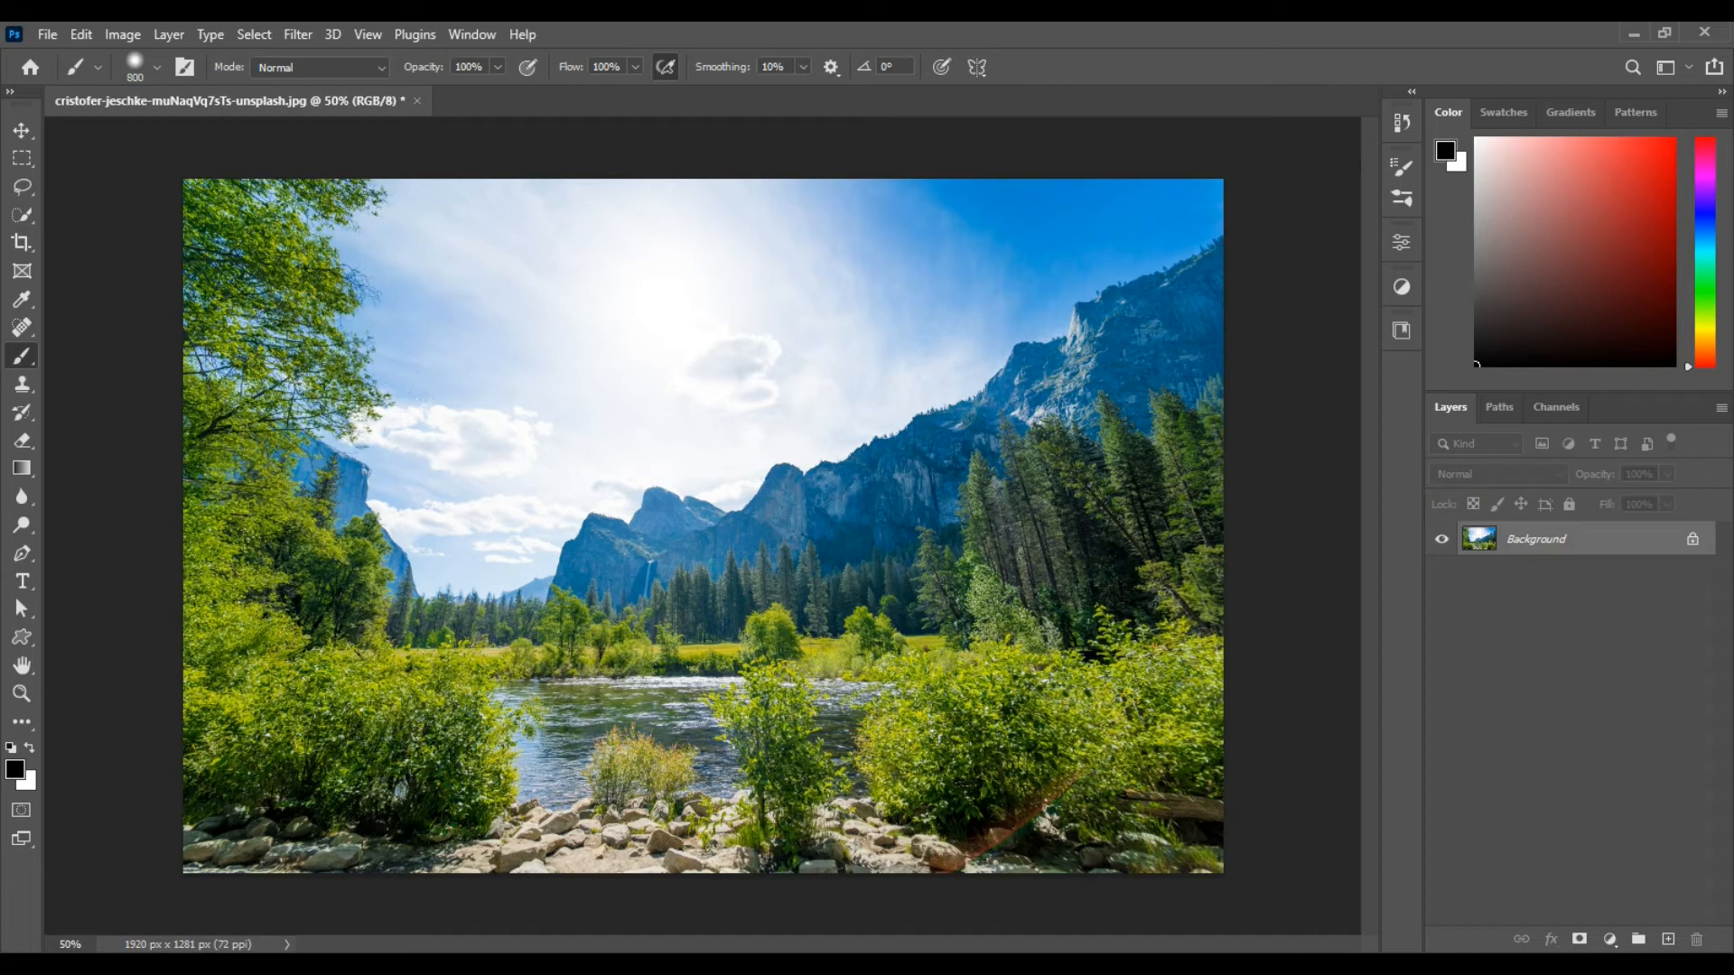
- Enter Quick Mask mode and paint over the central landscape, leaving an irregular unpainted border around the photo
{"action": "left_click", "coordinate": [22, 812]}
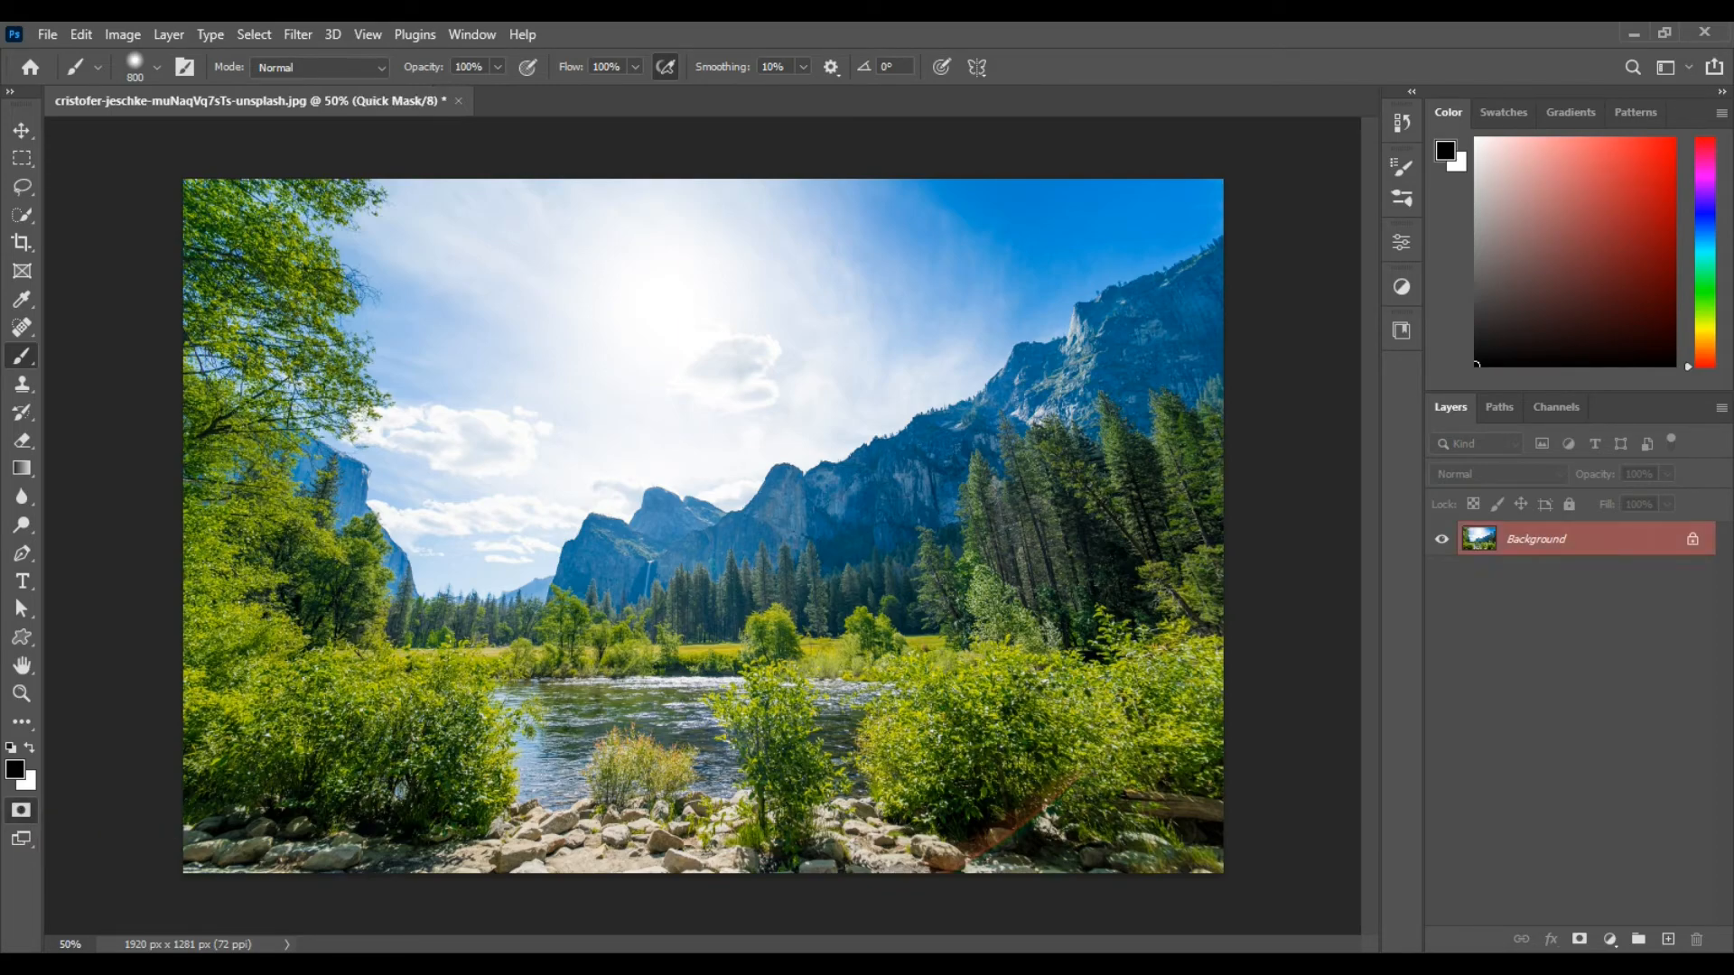
{"action": "mouse_move", "coordinate": [723, 633]}
{"action": "left_mouse_down"}
{"action": "mouse_move", "coordinate": [433, 551]}
{"action": "mouse_move", "coordinate": [380, 497]}
{"action": "mouse_move", "coordinate": [388, 370]}
{"action": "mouse_move", "coordinate": [415, 325]}
{"action": "mouse_move", "coordinate": [560, 353]}
{"action": "mouse_move", "coordinate": [1020, 352]}
{"action": "mouse_move", "coordinate": [1075, 542]}
{"action": "mouse_move", "coordinate": [1084, 668]}
{"action": "mouse_move", "coordinate": [985, 677]}
{"action": "mouse_move", "coordinate": [957, 714]}
{"action": "mouse_move", "coordinate": [803, 668]}
{"action": "mouse_move", "coordinate": [736, 713]}
{"action": "mouse_move", "coordinate": [749, 578]}
{"action": "mouse_move", "coordinate": [939, 532]}
{"action": "mouse_move", "coordinate": [867, 506]}
{"action": "left_mouse_up"}
{"action": "mouse_move", "coordinate": [665, 311]}
{"action": "left_mouse_down"}
{"action": "mouse_move", "coordinate": [587, 271]}
{"action": "mouse_move", "coordinate": [596, 452]}
{"action": "mouse_move", "coordinate": [433, 506]}
{"action": "mouse_move", "coordinate": [479, 497]}
{"action": "mouse_move", "coordinate": [578, 768]}
{"action": "mouse_move", "coordinate": [271, 641]}
{"action": "mouse_move", "coordinate": [140, 338]}
{"action": "mouse_move", "coordinate": [397, 487]}
{"action": "mouse_move", "coordinate": [452, 298]}
{"action": "mouse_move", "coordinate": [379, 262]}
{"action": "mouse_move", "coordinate": [331, 140]}
{"action": "mouse_move", "coordinate": [560, 298]}
{"action": "mouse_move", "coordinate": [903, 307]}
{"action": "mouse_move", "coordinate": [814, 141]}
{"action": "mouse_move", "coordinate": [1074, 307]}
{"action": "mouse_move", "coordinate": [894, 339]}
{"action": "left_mouse_up"}
{"action": "left_click_drag", "start_coordinate": [975, 487], "coordinate": [858, 506]}
{"action": "mouse_move", "coordinate": [656, 291]}
{"action": "left_mouse_down"}
{"action": "mouse_move", "coordinate": [831, 433]}
{"action": "mouse_move", "coordinate": [533, 506]}
{"action": "mouse_move", "coordinate": [487, 537]}
{"action": "left_mouse_up"}
{"action": "mouse_move", "coordinate": [407, 578]}
{"action": "left_mouse_down"}
{"action": "mouse_move", "coordinate": [492, 618]}
{"action": "mouse_move", "coordinate": [624, 623]}
{"action": "left_mouse_up"}
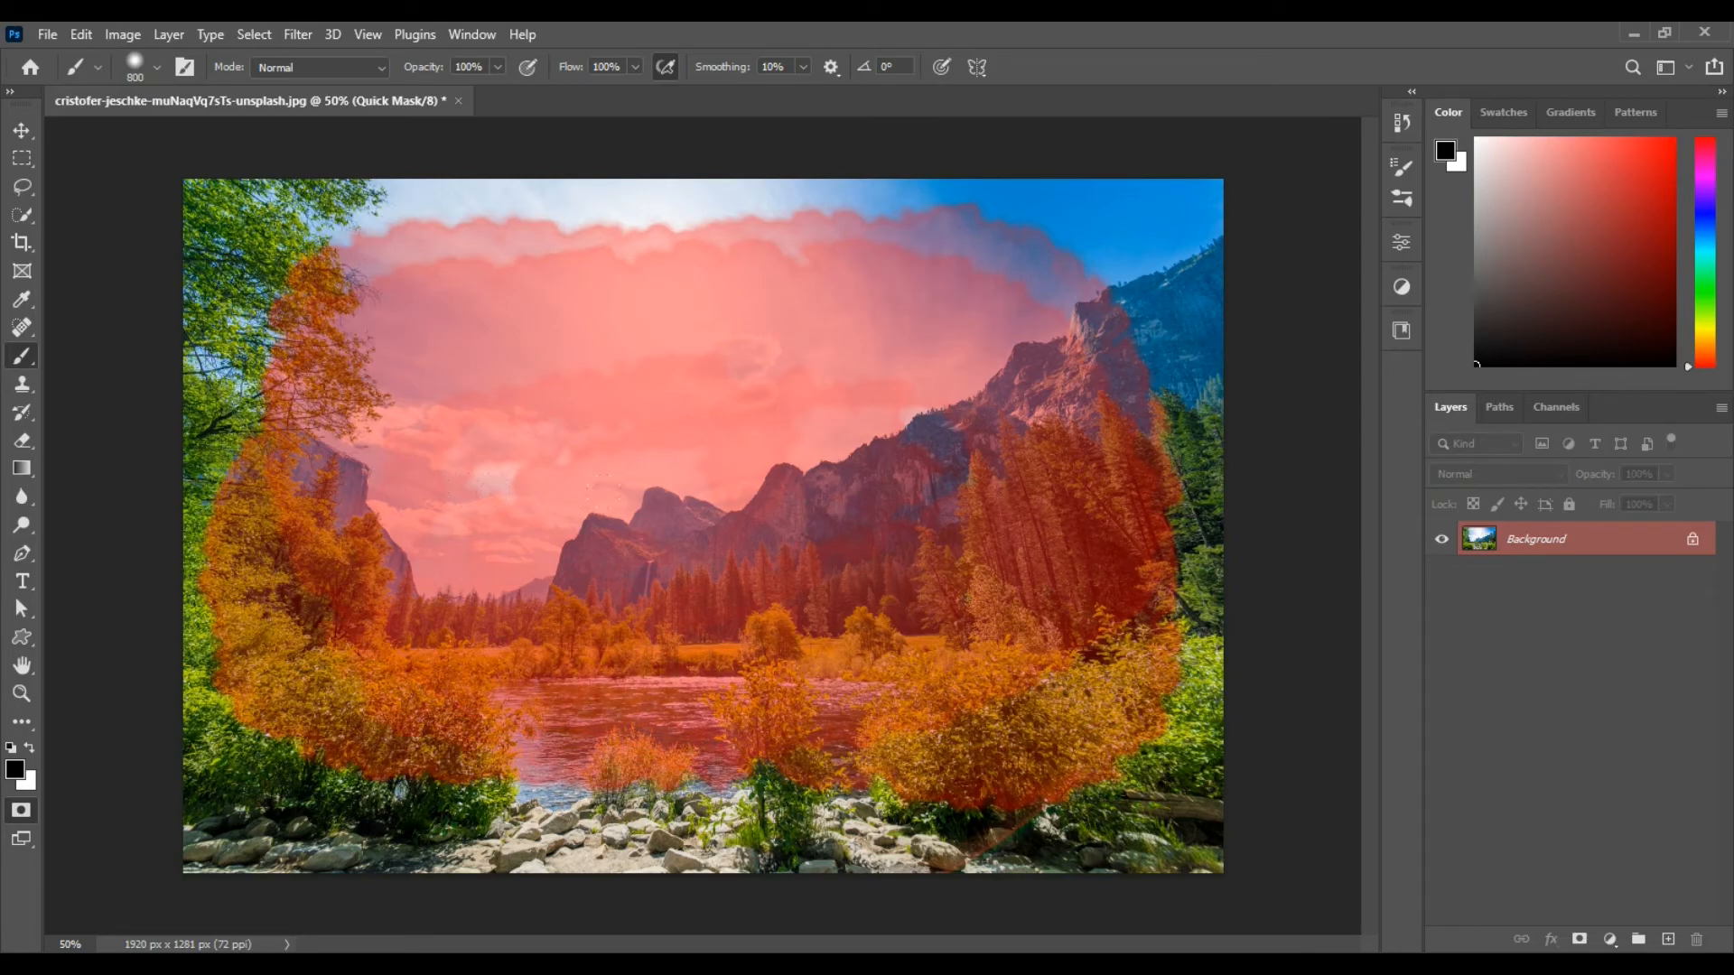
{"action": "left_click_drag", "start_coordinate": [903, 794], "coordinate": [451, 804]}
{"action": "left_click_drag", "start_coordinate": [524, 745], "coordinate": [492, 731]}
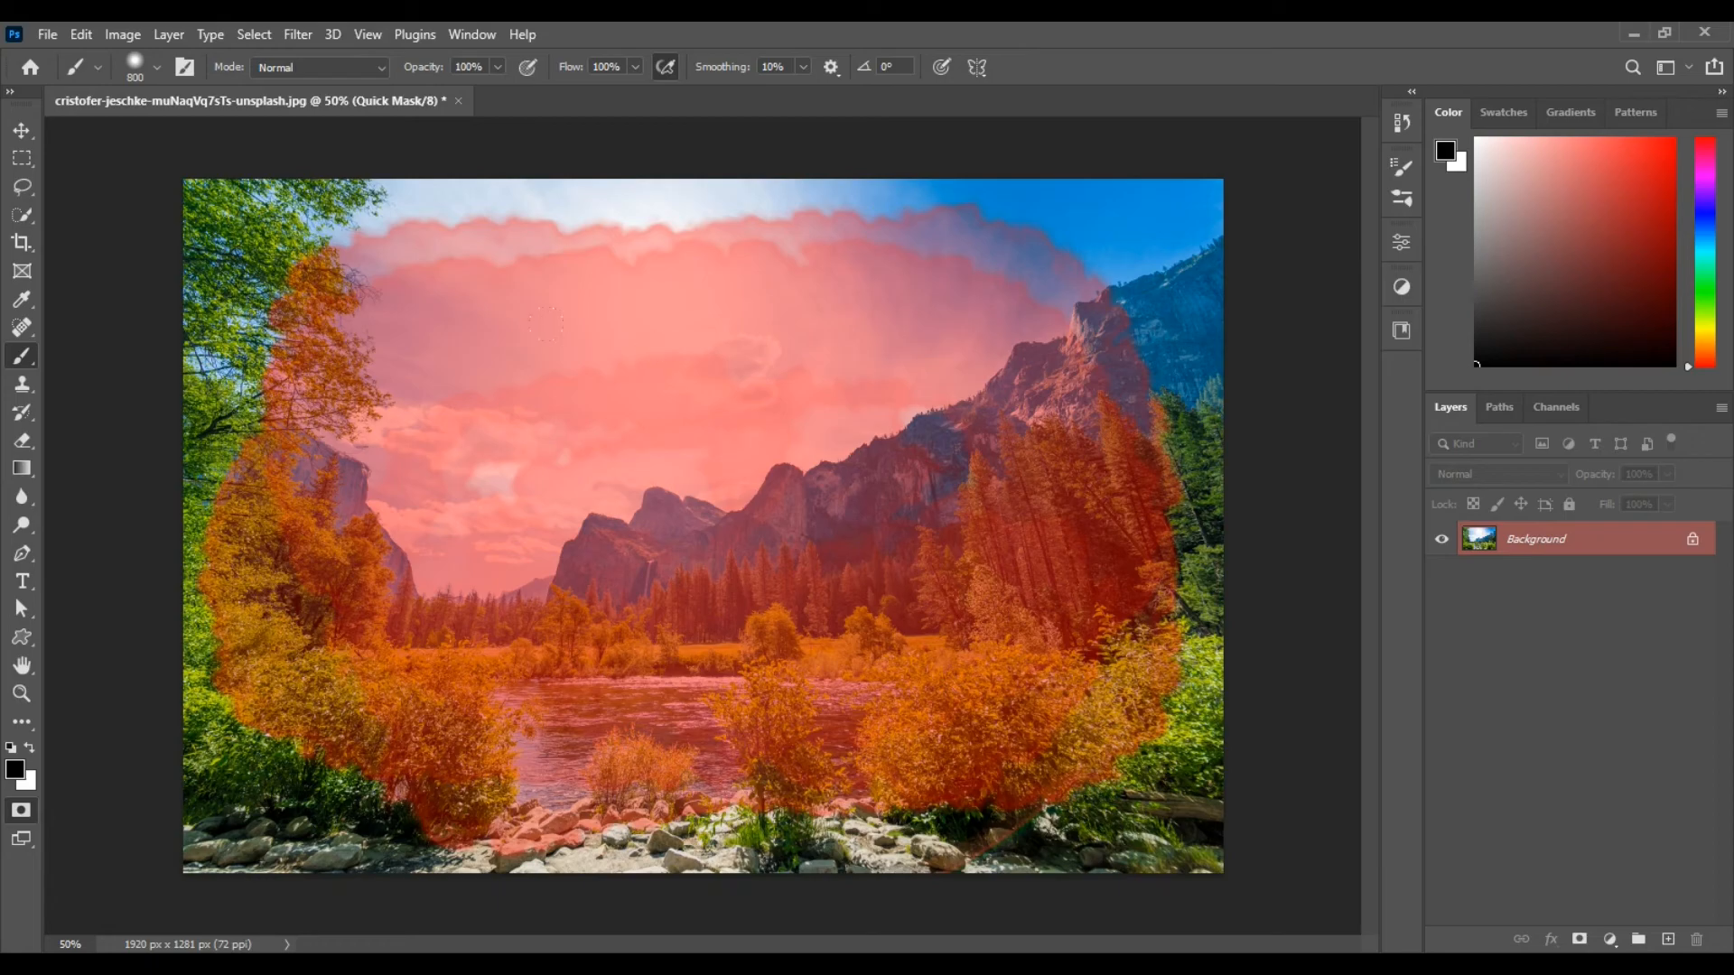
{"action": "mouse_move", "coordinate": [551, 352]}
{"action": "left_mouse_down"}
{"action": "mouse_move", "coordinate": [713, 339]}
{"action": "mouse_move", "coordinate": [756, 313]}
{"action": "left_mouse_up"}
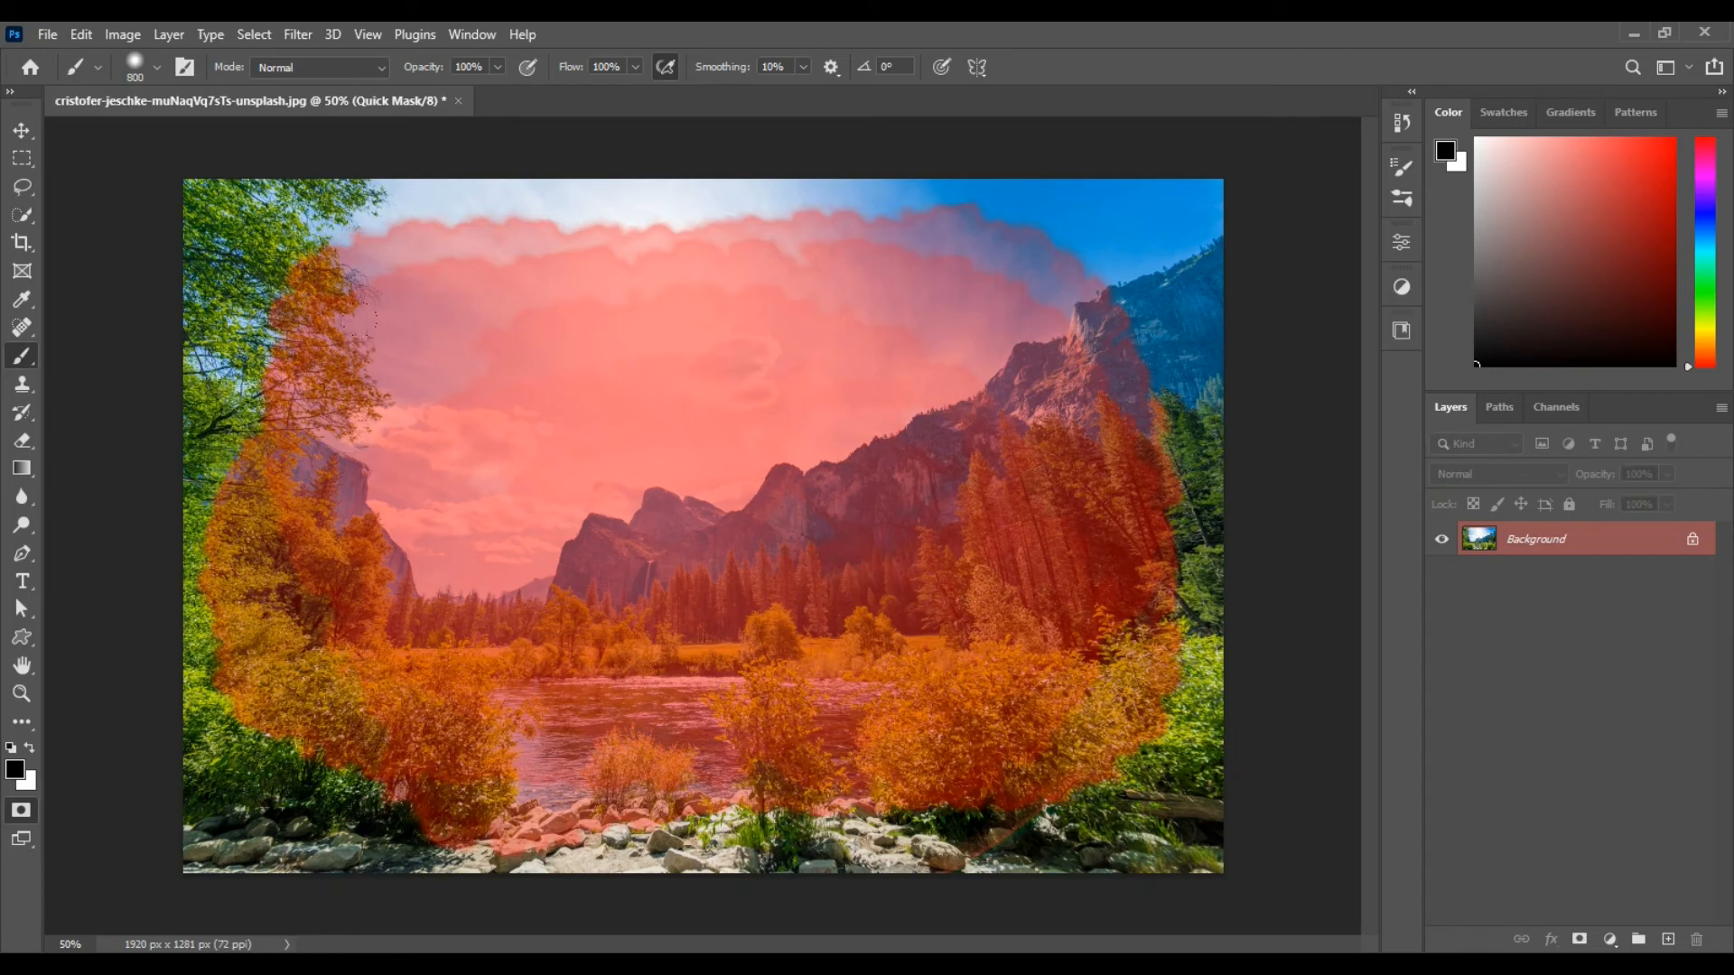
- Exit Quick Mask mode, fill the selected border with White at 100% opacity in Normal mode, and deselect
{"action": "key", "text": "q"}
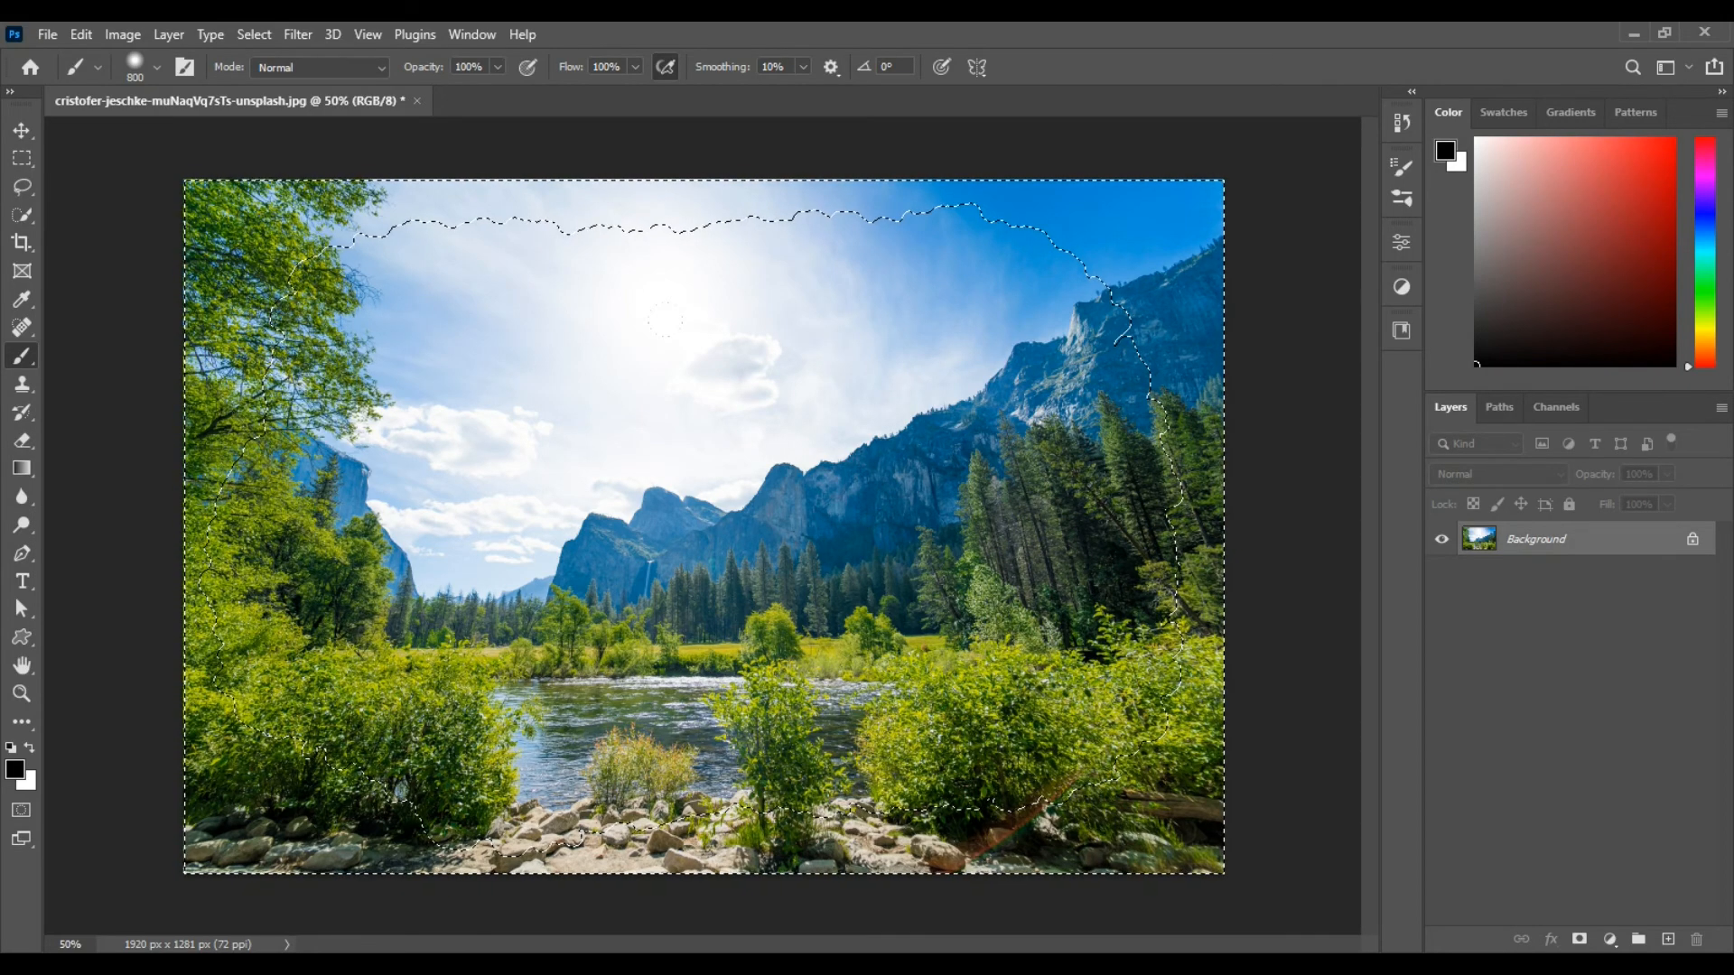
{"action": "left_click", "coordinate": [83, 35]}
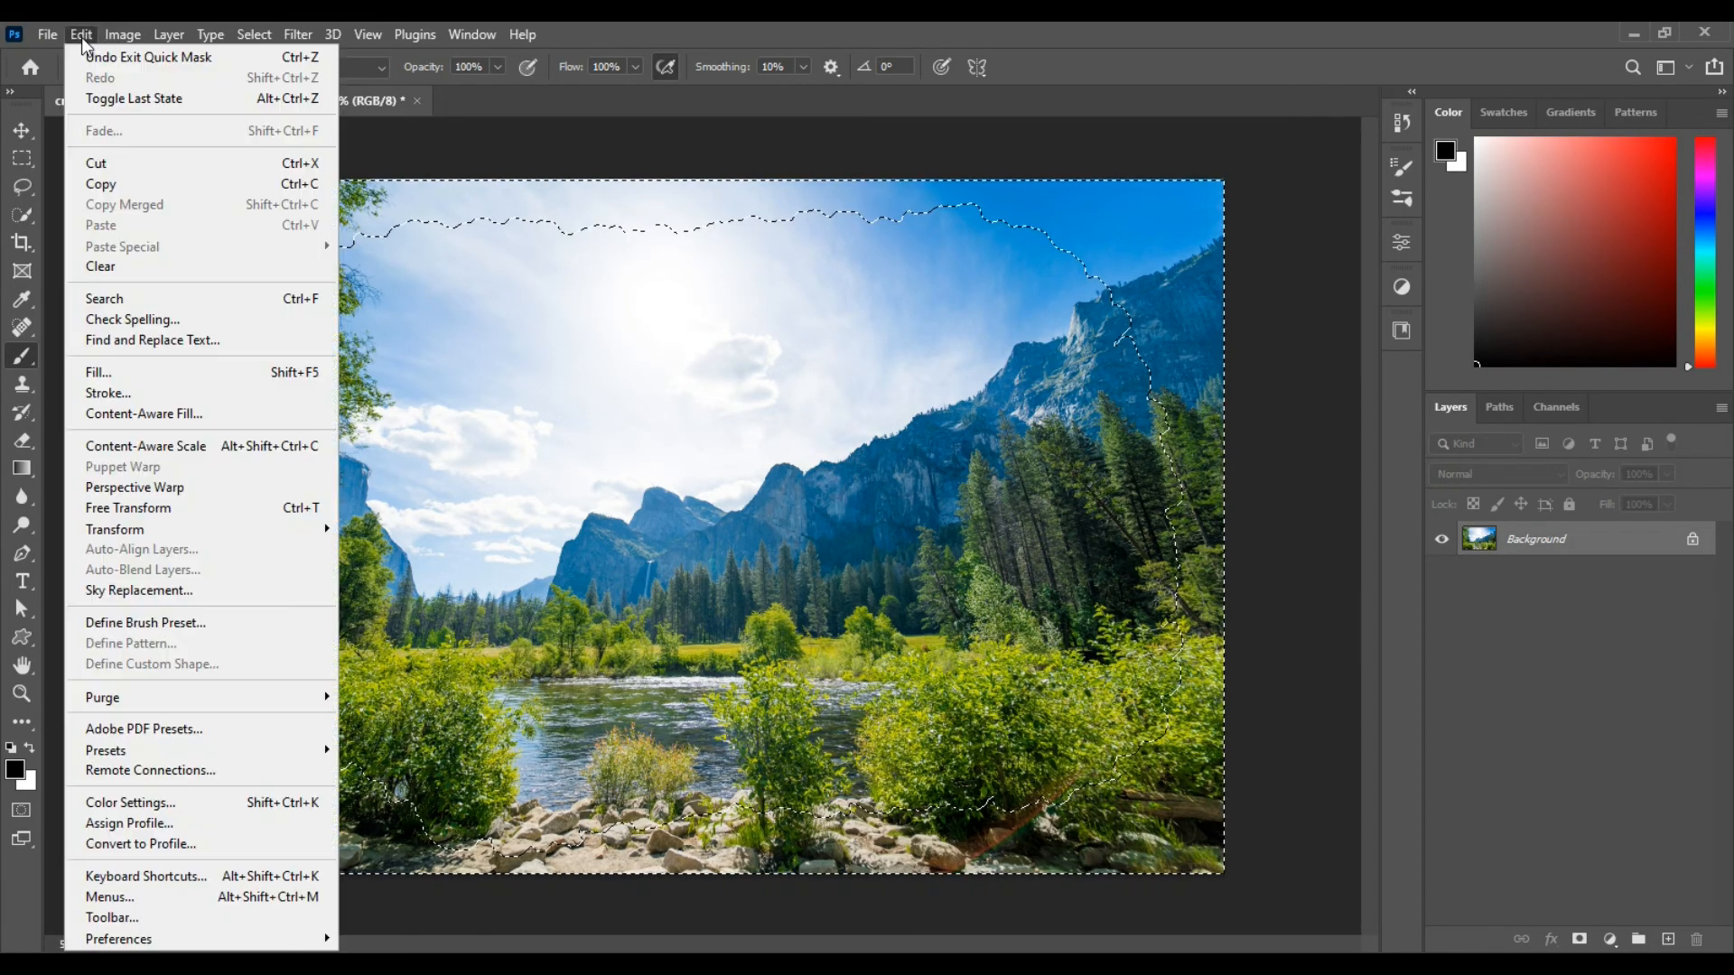
{"action": "left_click", "coordinate": [171, 379]}
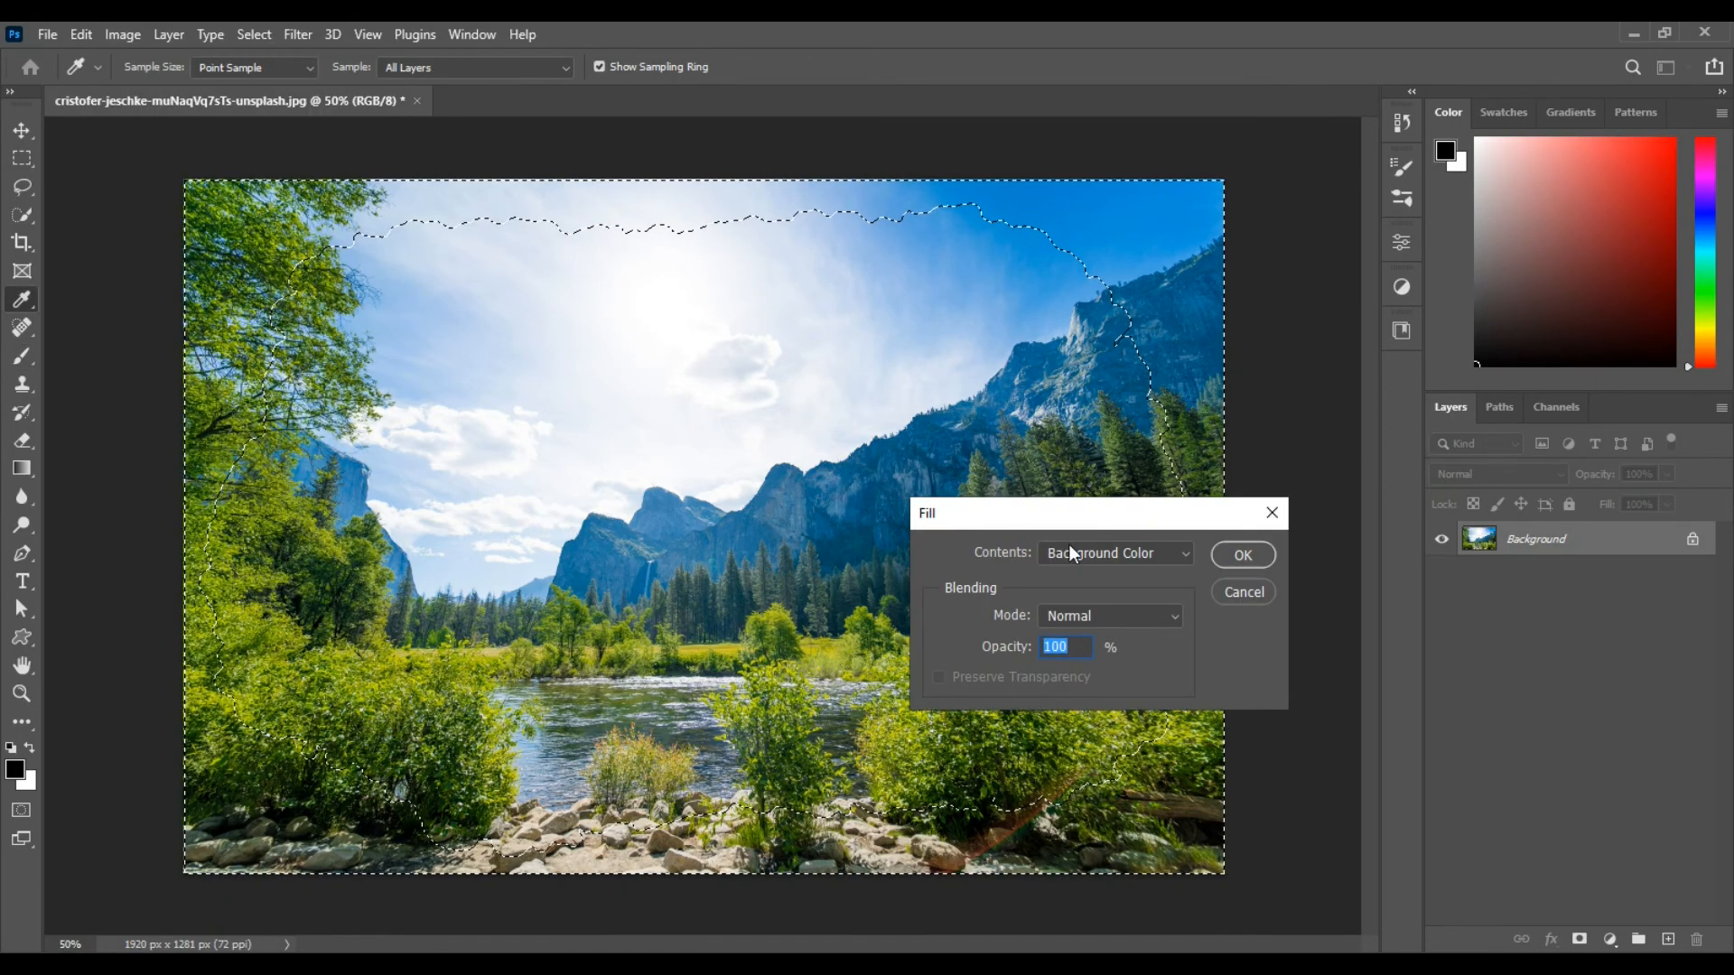
{"action": "left_click", "coordinate": [1136, 553]}
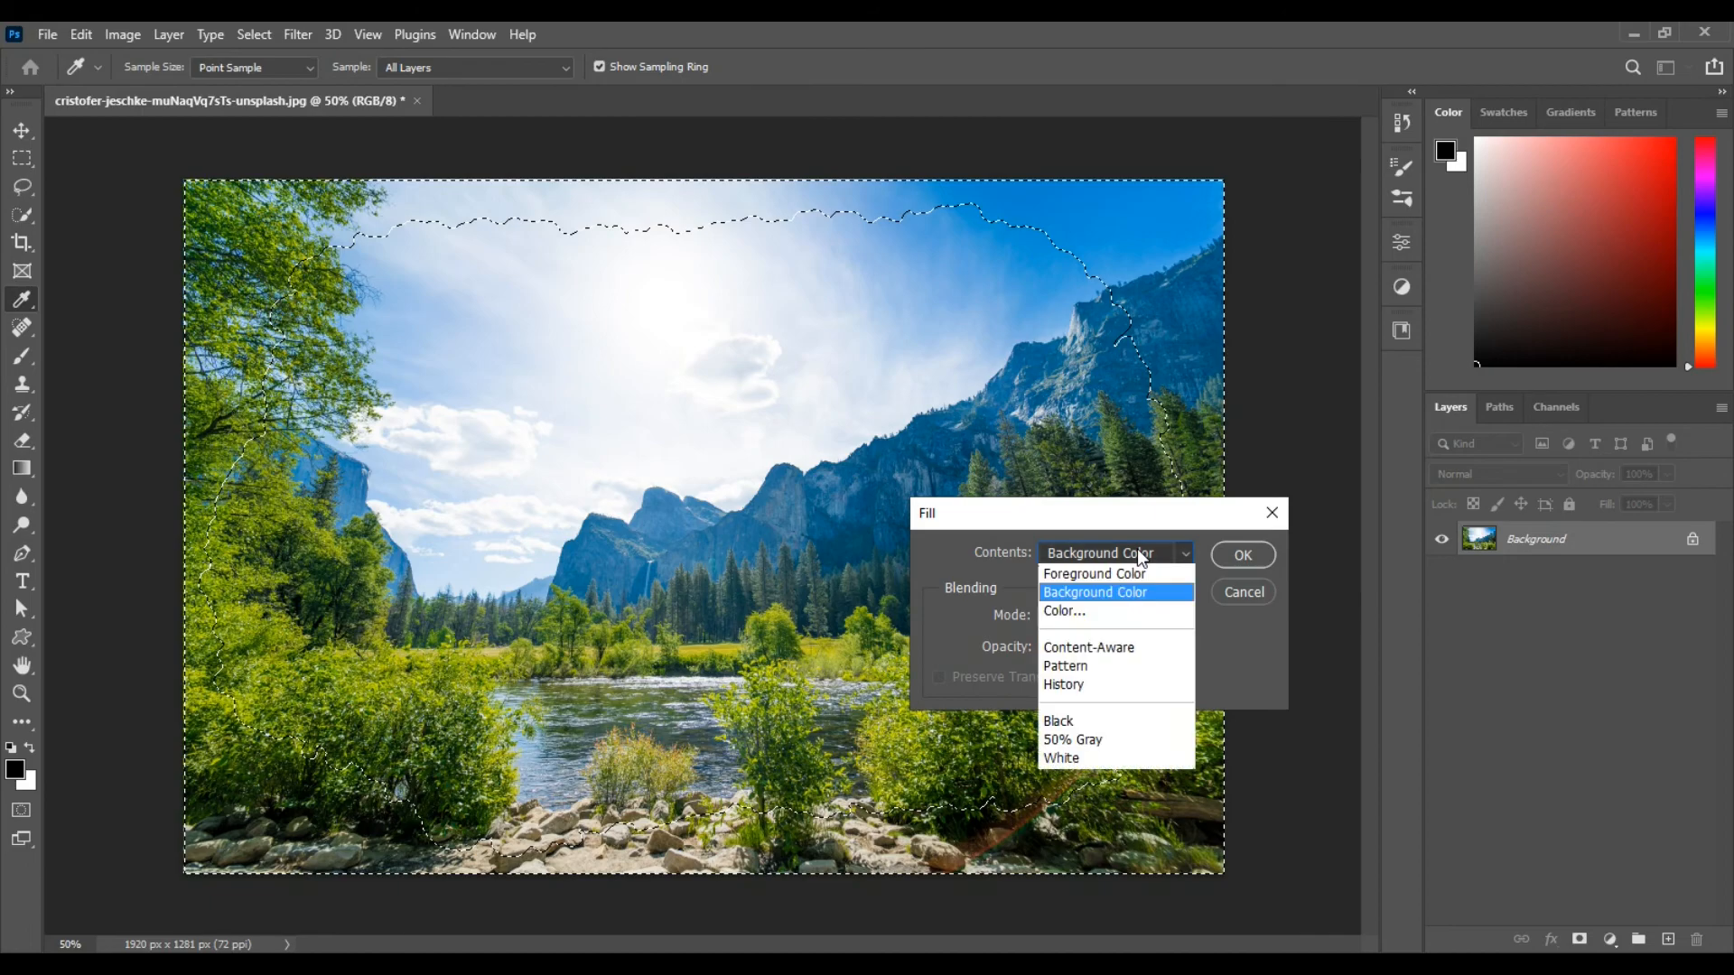
{"action": "left_click", "coordinate": [1103, 757]}
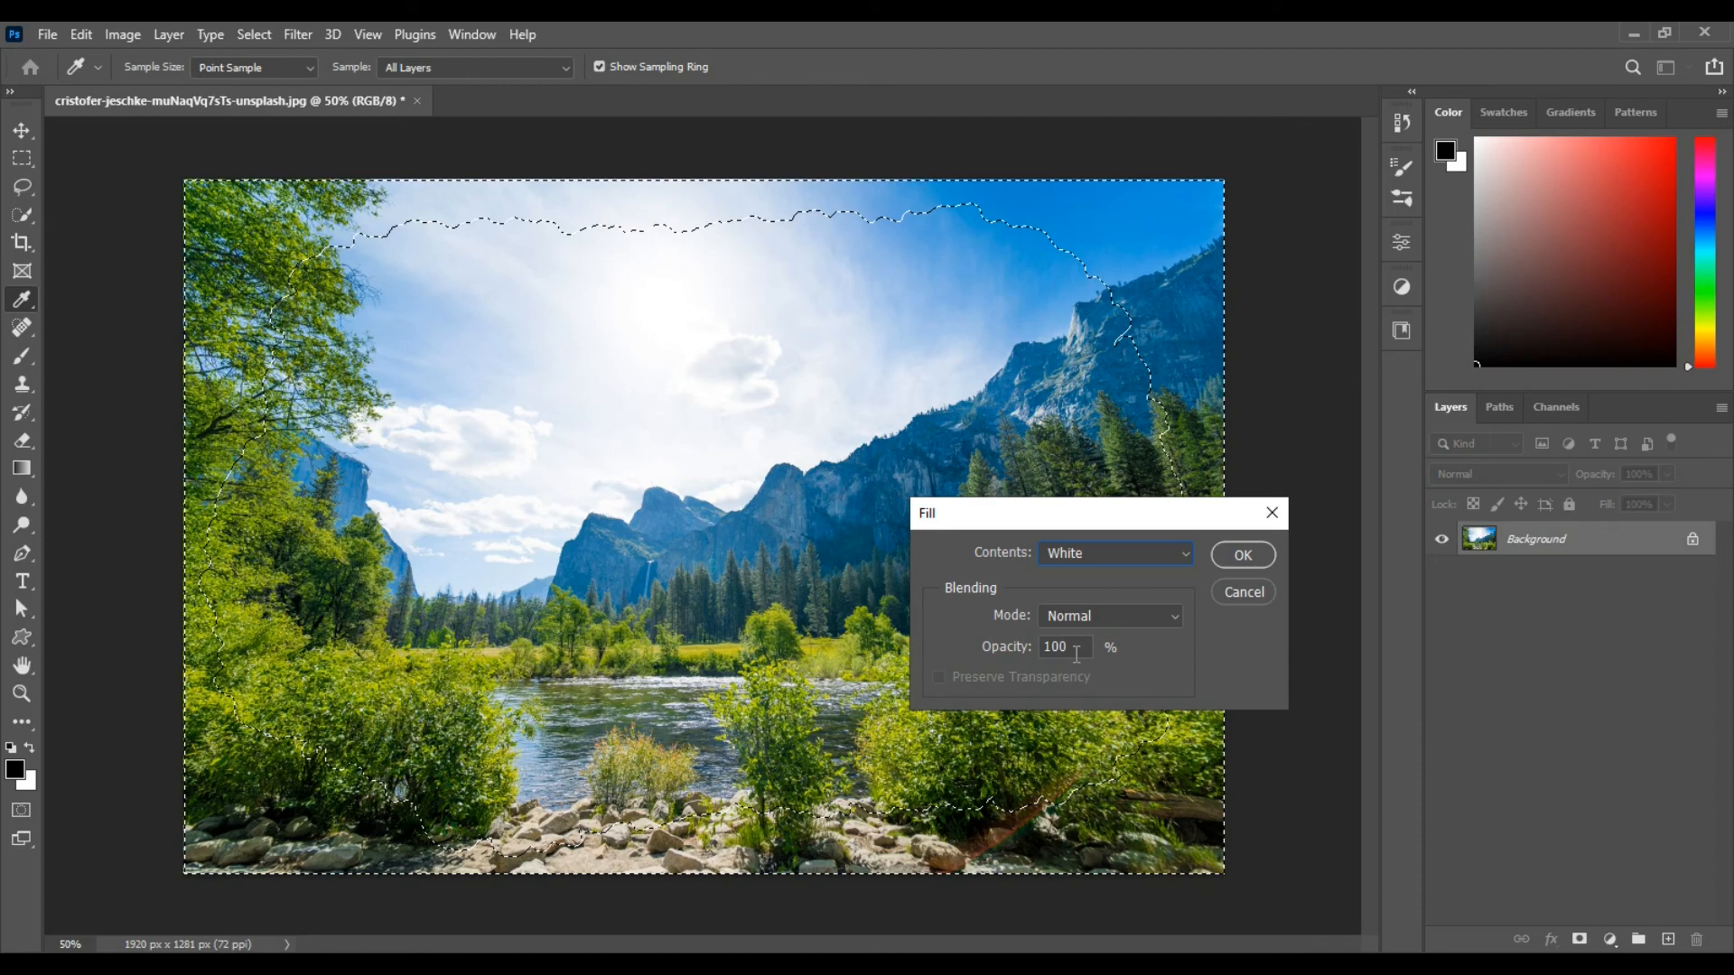
{"action": "left_click", "coordinate": [1234, 560]}
{"action": "key", "text": "b"}
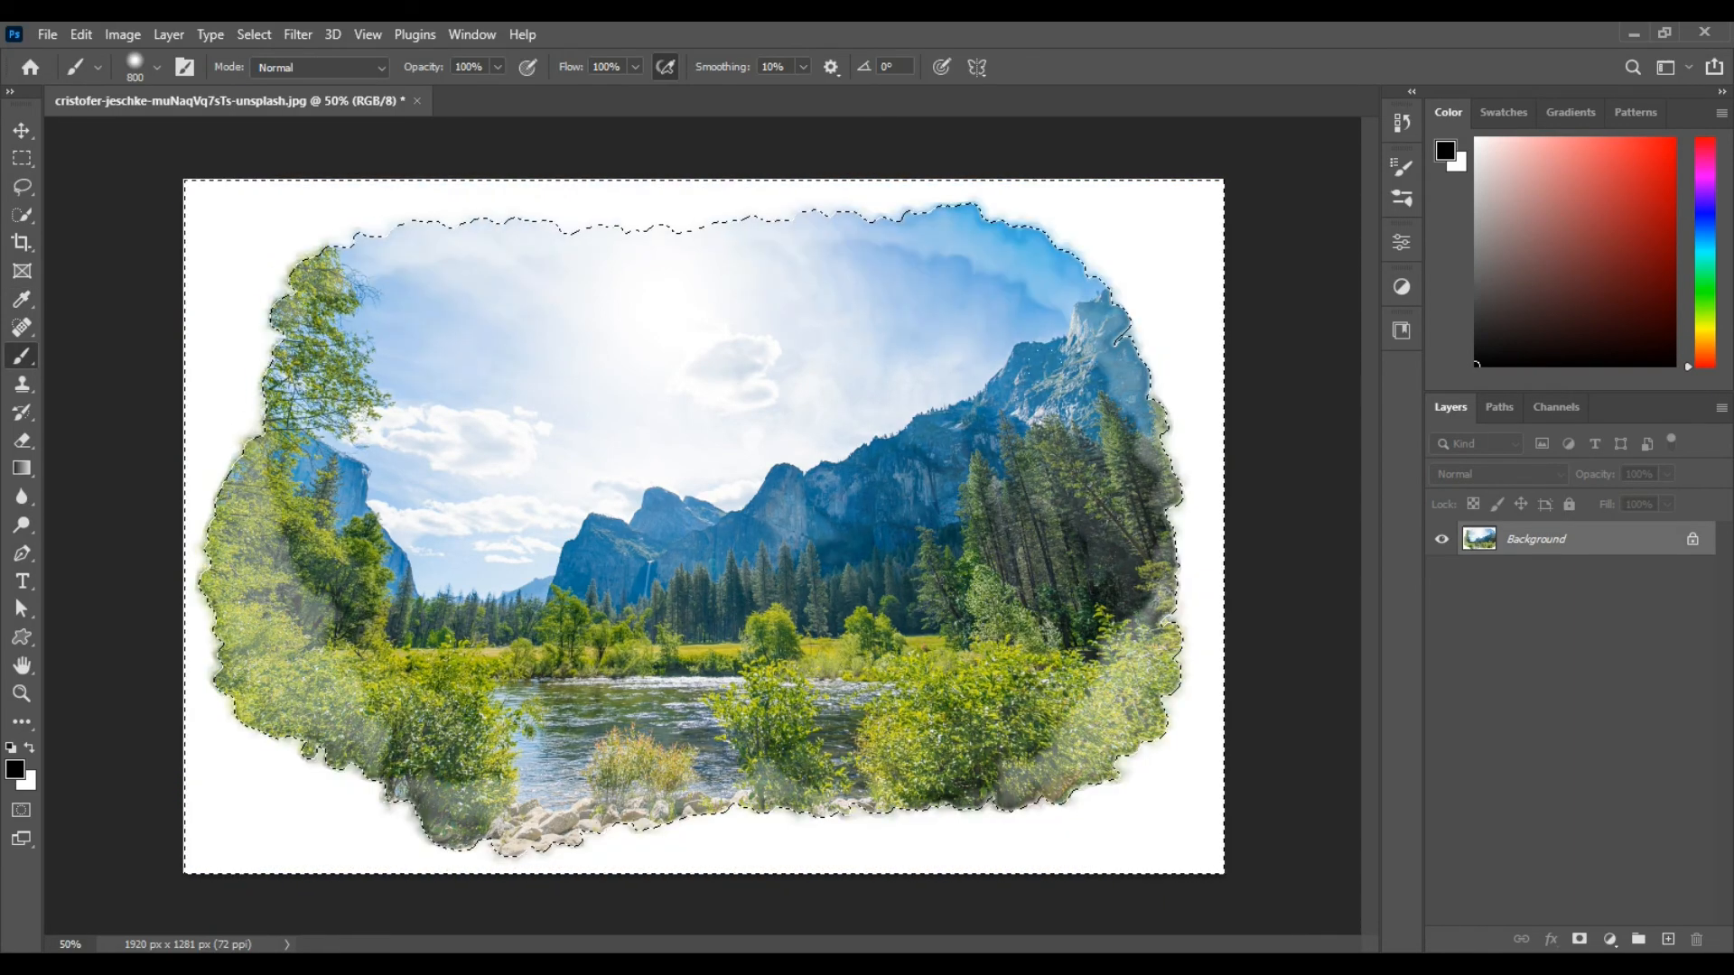
{"action": "left_click", "coordinate": [255, 34]}
{"action": "left_click", "coordinate": [286, 80]}
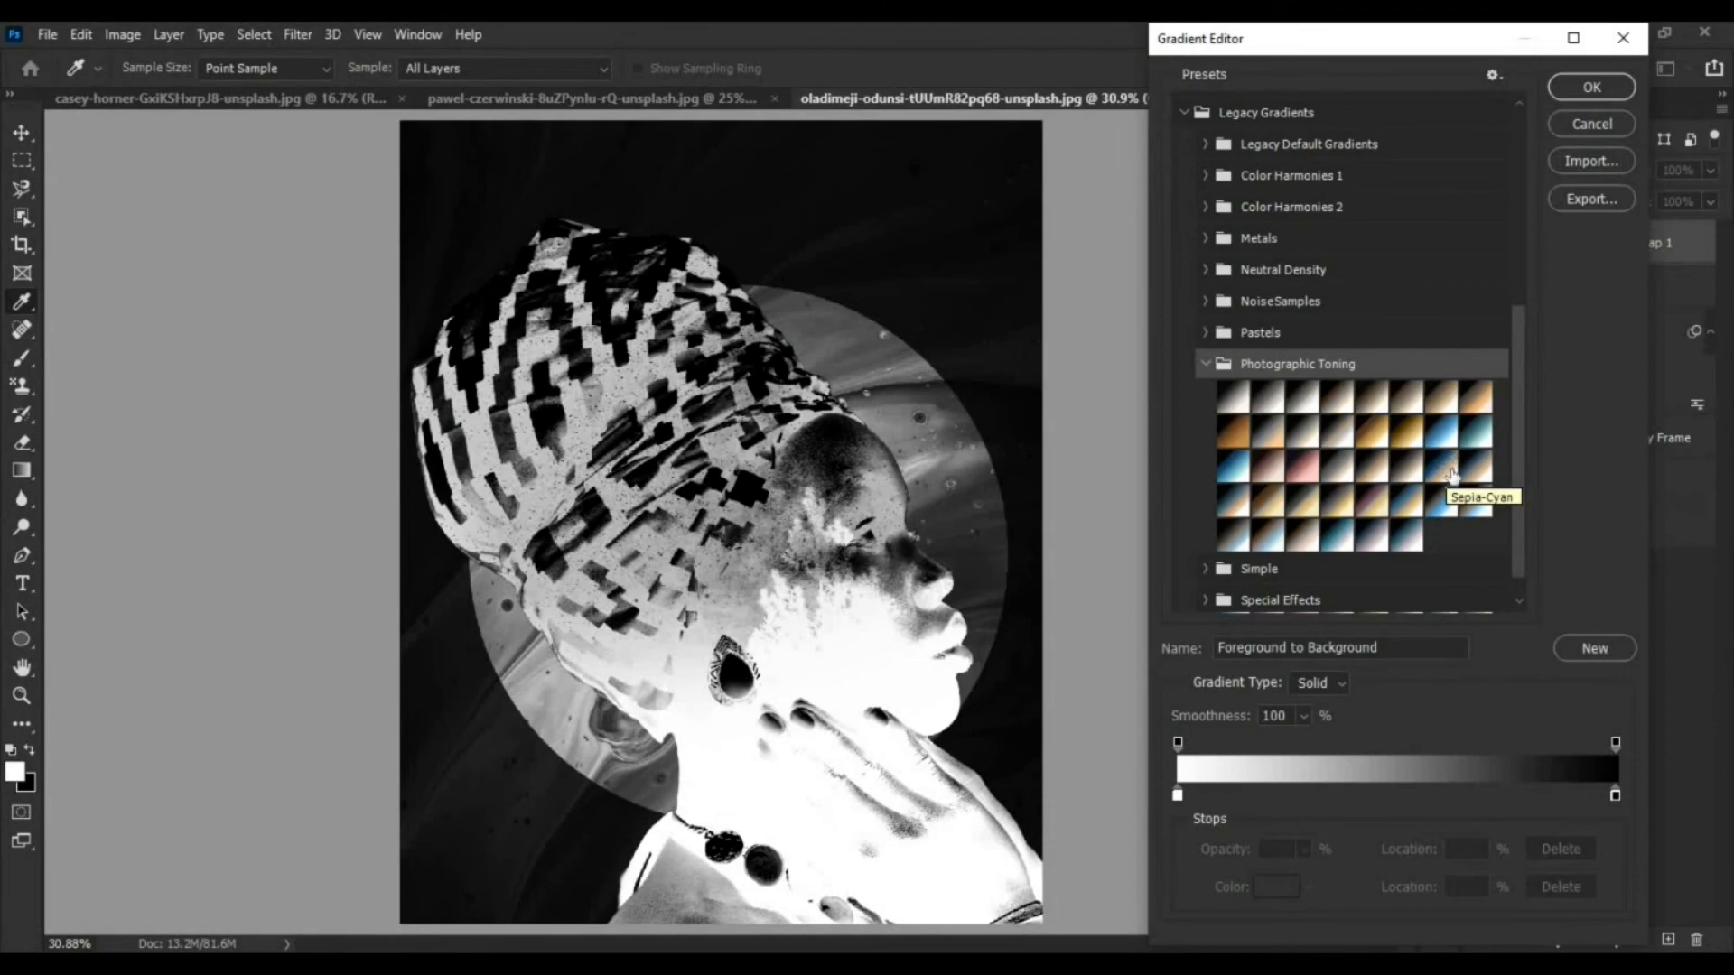
- Choose the Sepia-Cyan gradient from the Photographic Toning presets in the Gradient Editor for the portrait
{"action": "left_click", "coordinate": [1442, 472]}
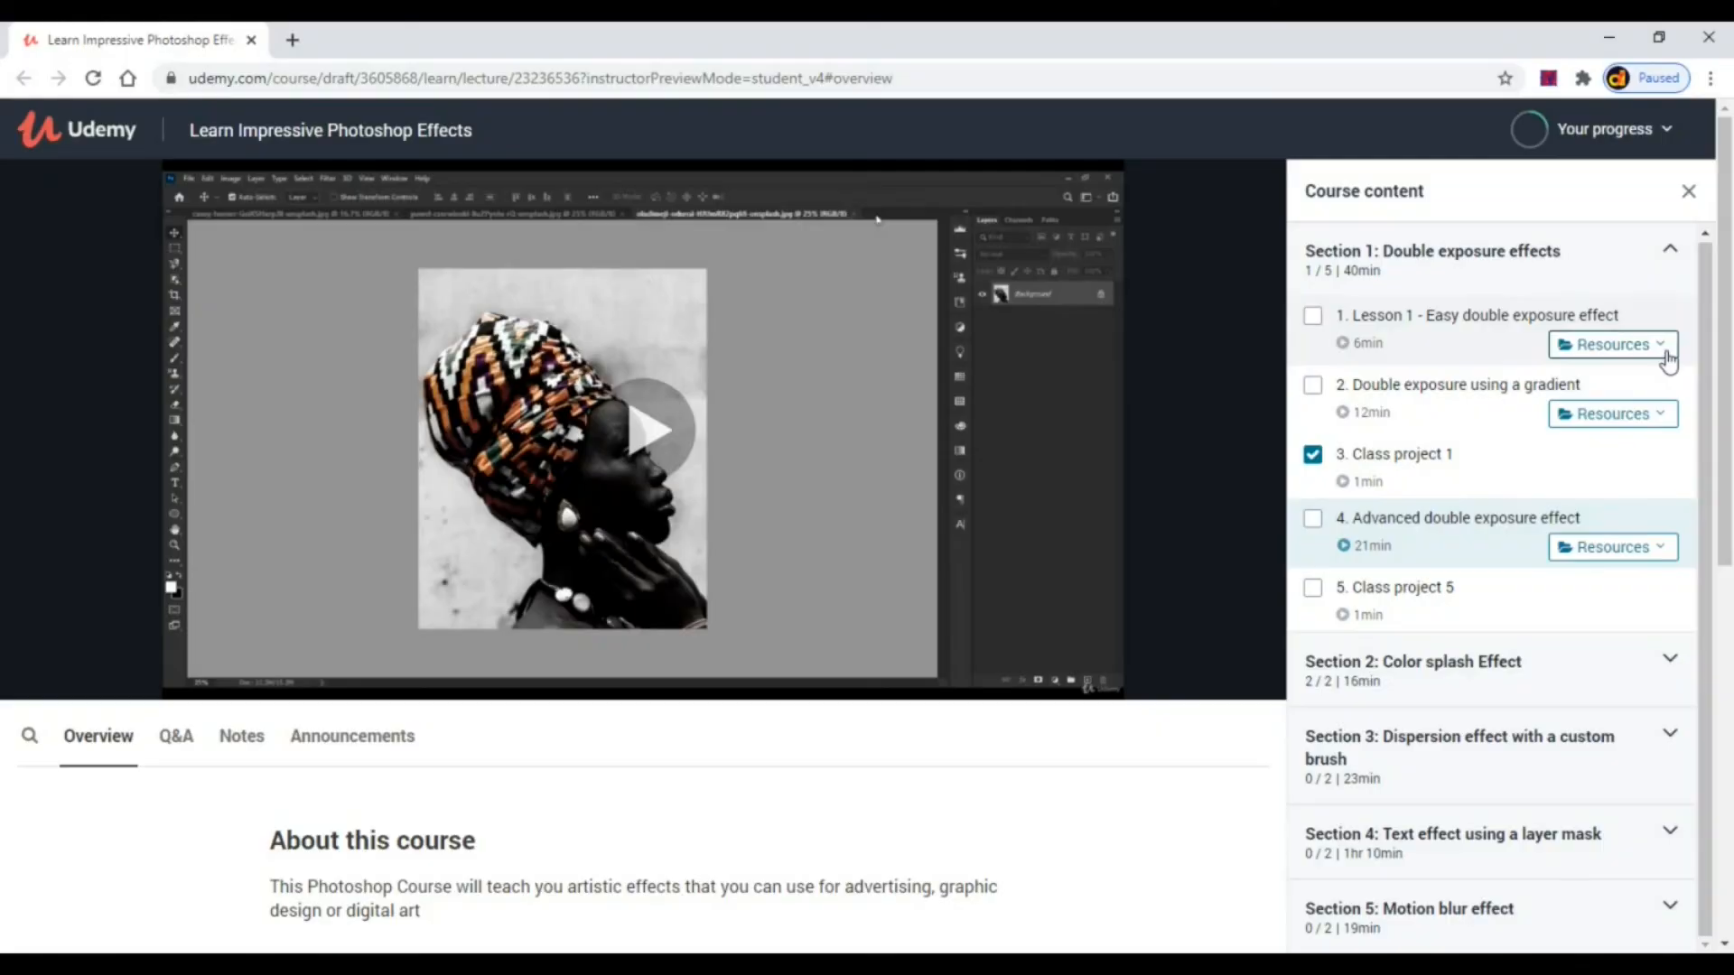
- Switch to the Udemy course in the browser and view Lesson 1's resources and the Class project 5 video, leaving it paused
{"action": "left_click", "coordinate": [1666, 350]}
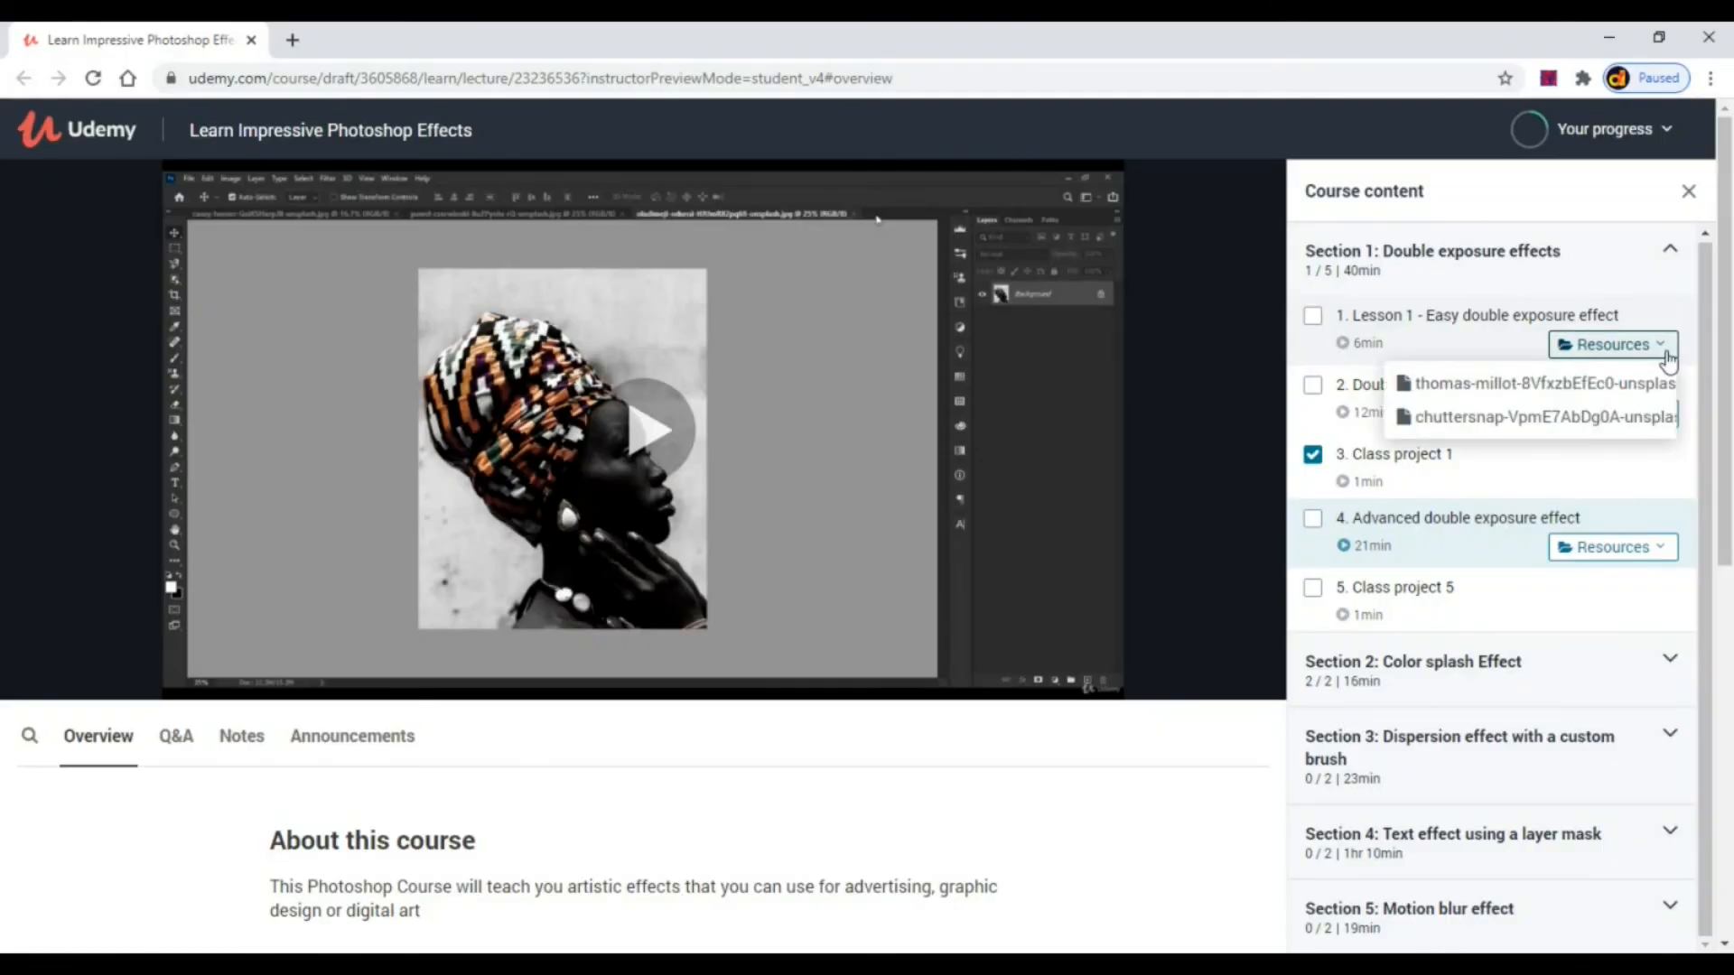
{"action": "left_click", "coordinate": [1625, 421]}
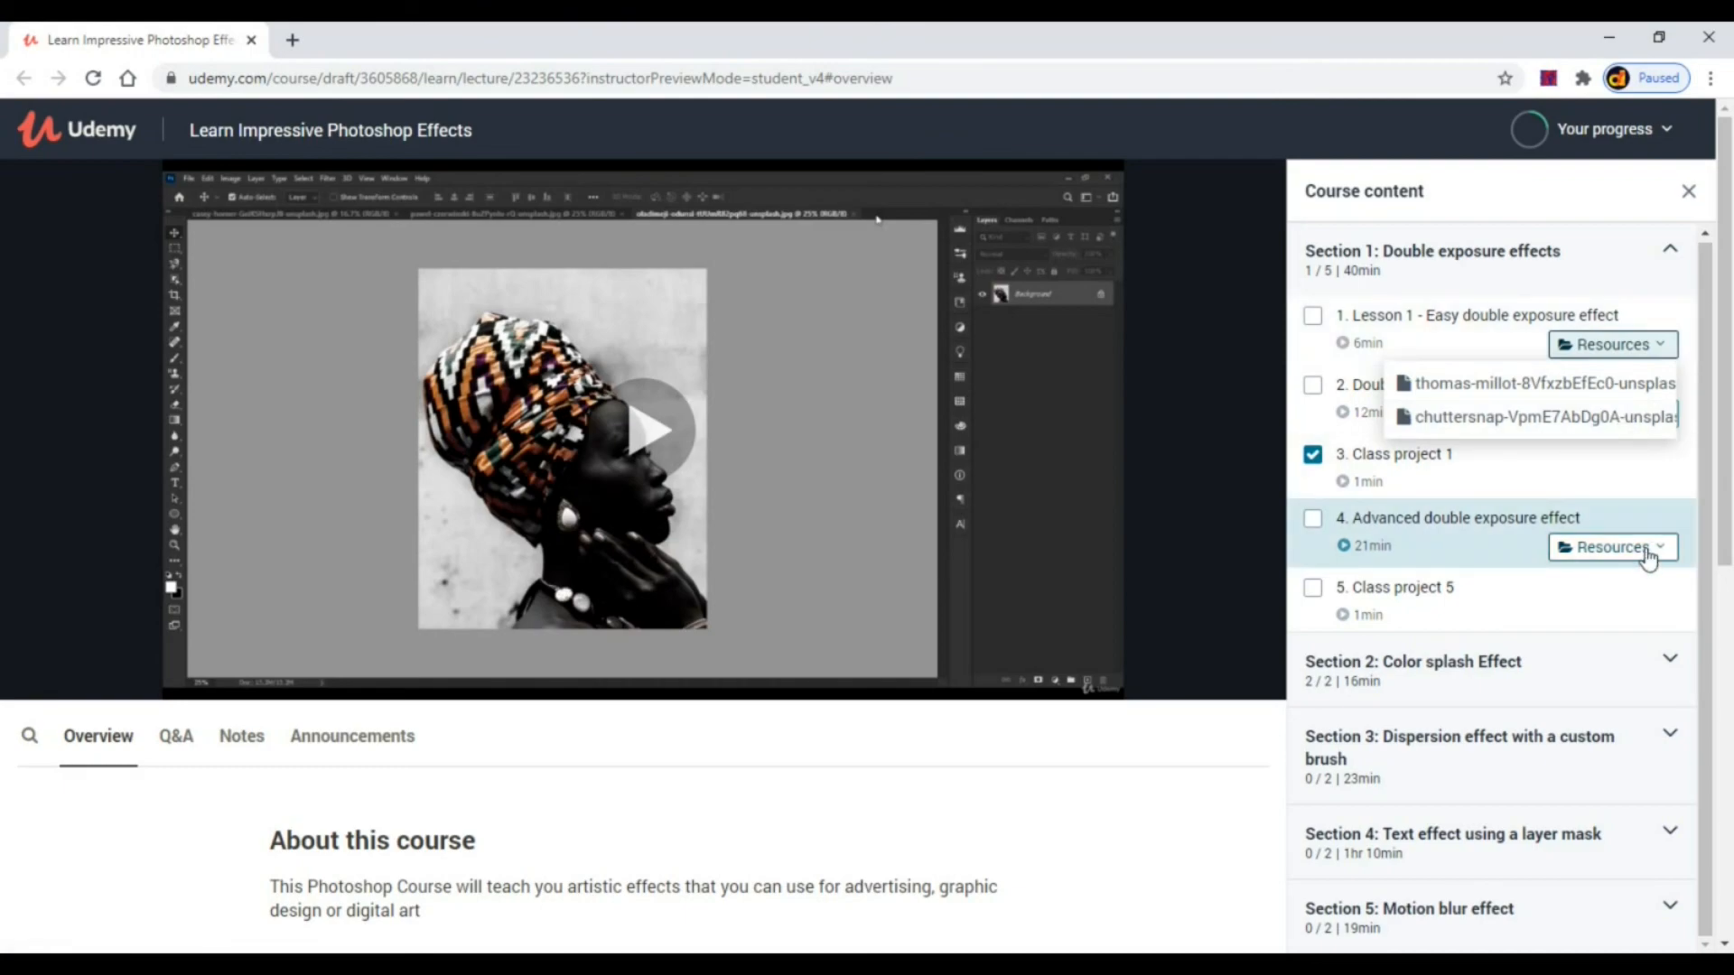
{"action": "left_click", "coordinate": [1541, 602]}
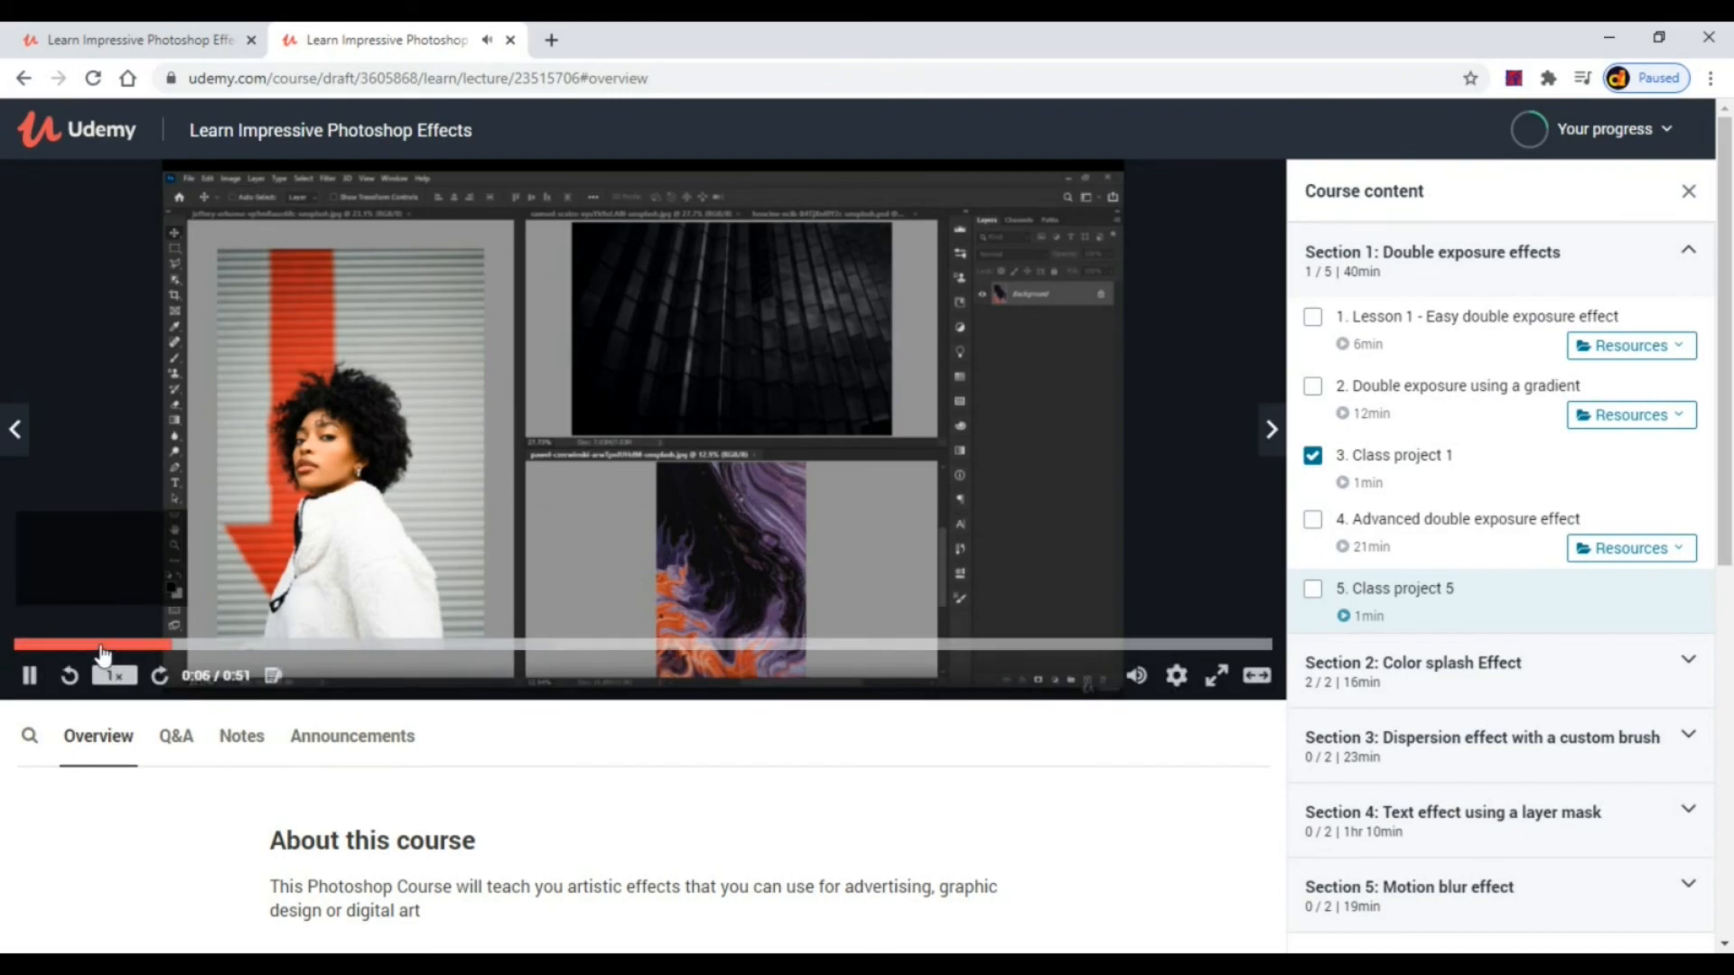
{"action": "left_click", "coordinate": [29, 685]}
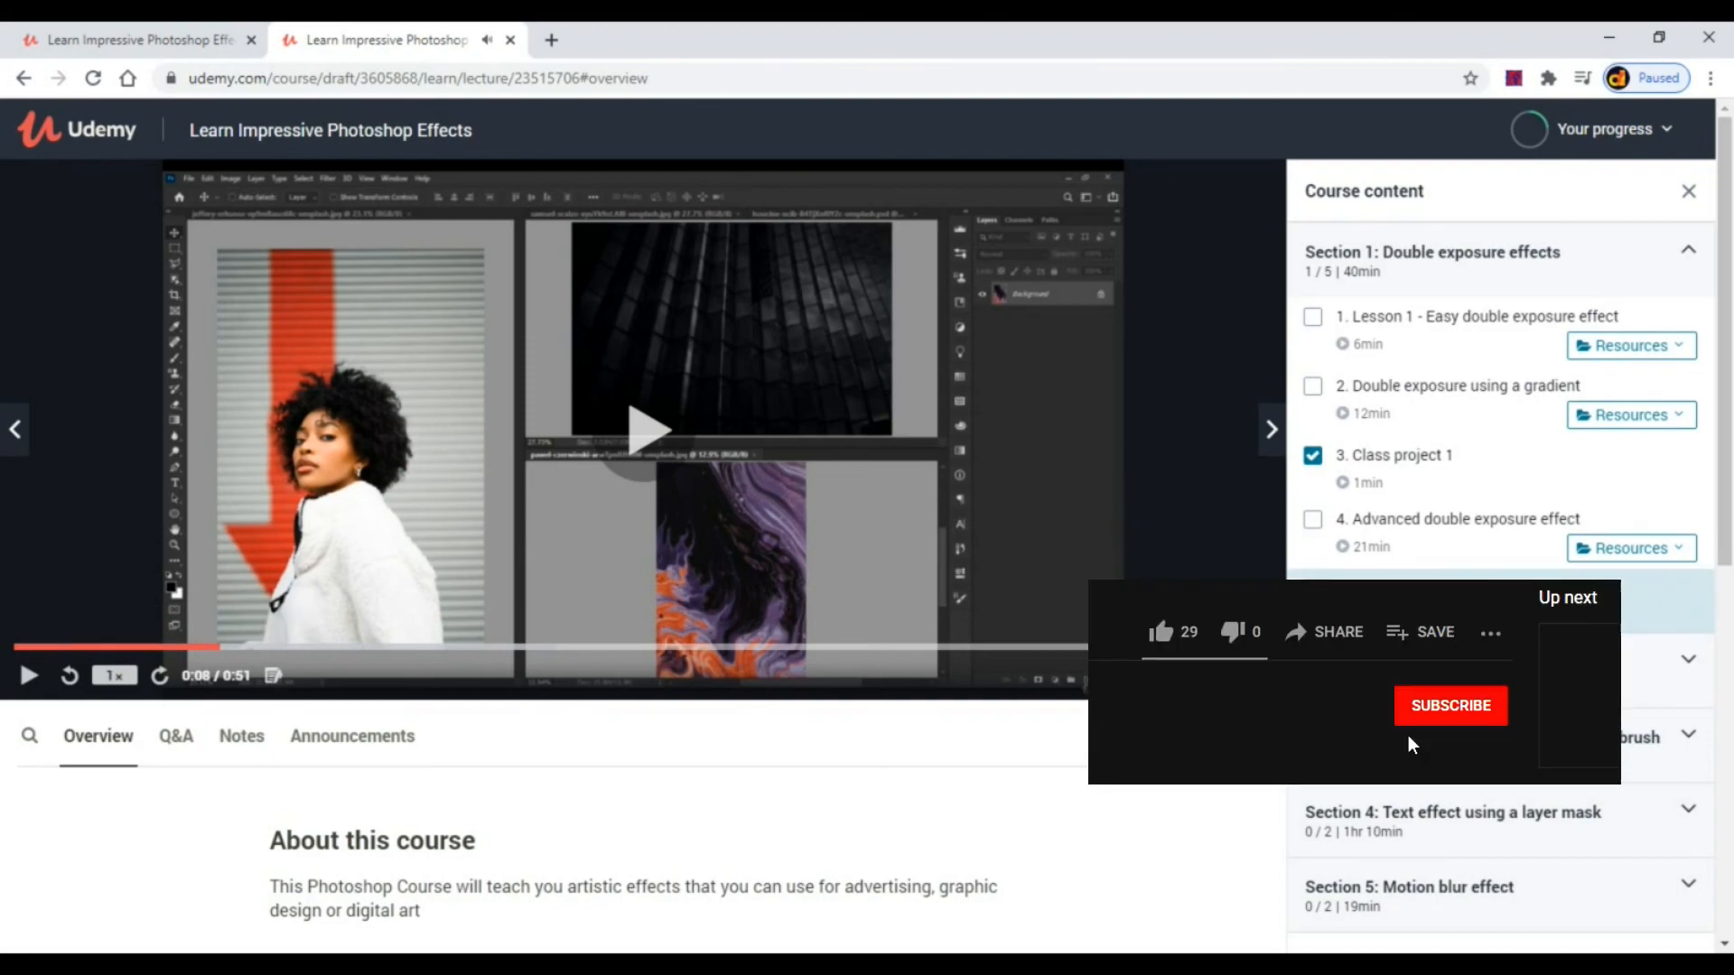
{"action": "scroll", "coordinate": [1682, 673], "scroll_direction": "down", "scroll_amount": 2}
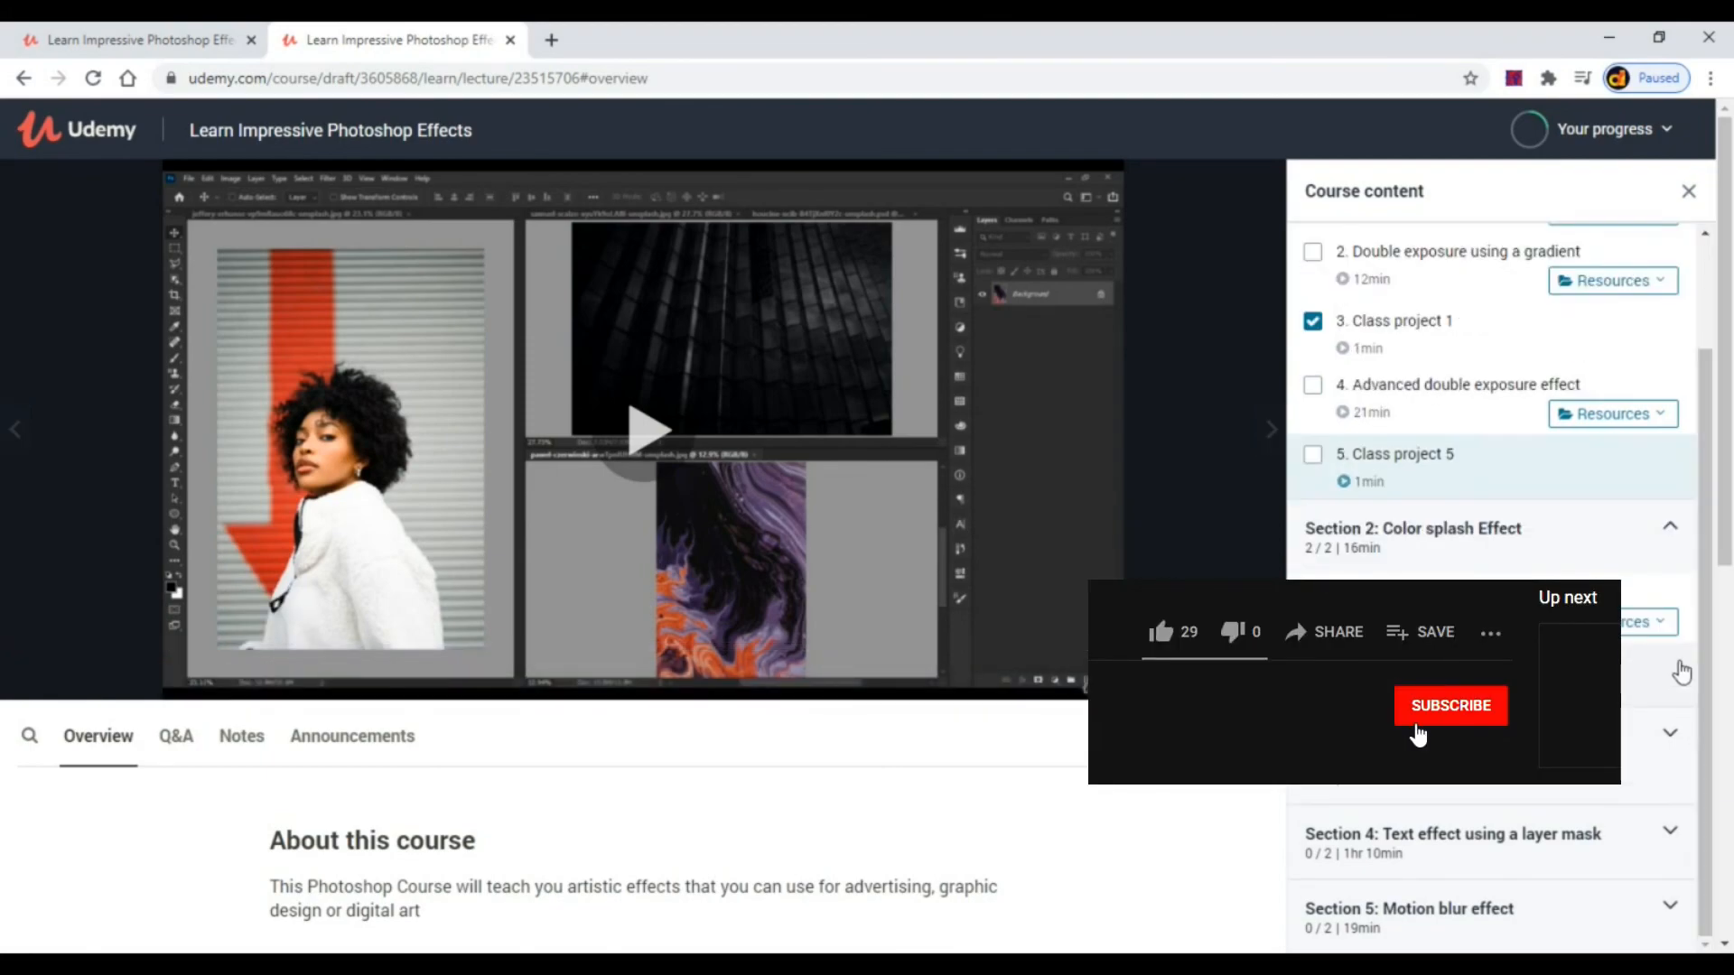